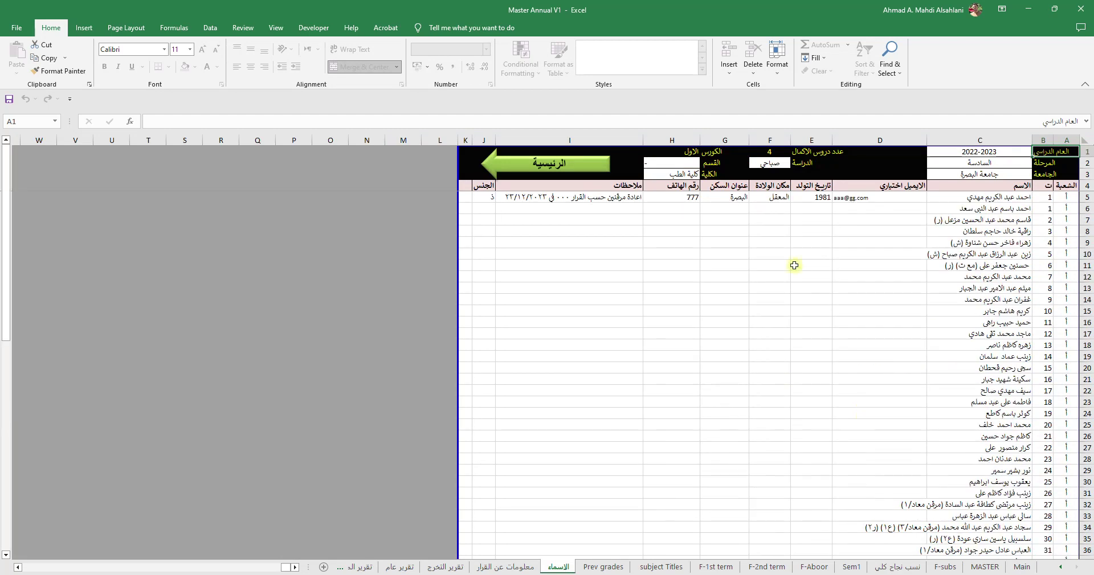
Go back to the main page from the student names sheet and view the course grades register (أدخال درجات الدروس).
left_click(558, 169)
left_click(1003, 387)
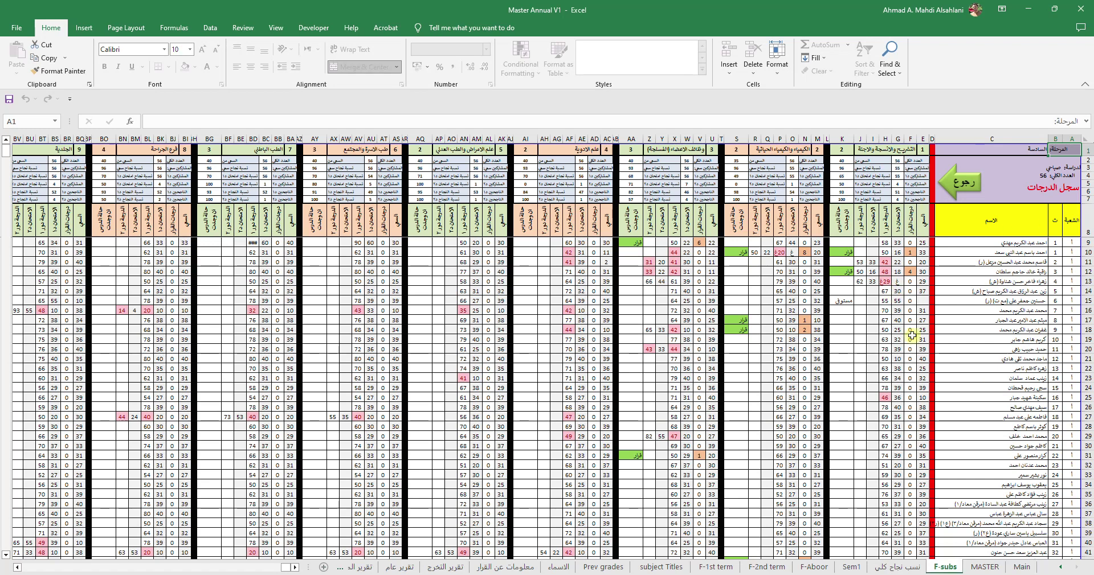
scroll(906, 291, "down", 1)
scroll(904, 274, "up", 1)
scroll(977, 294, "up", 3)
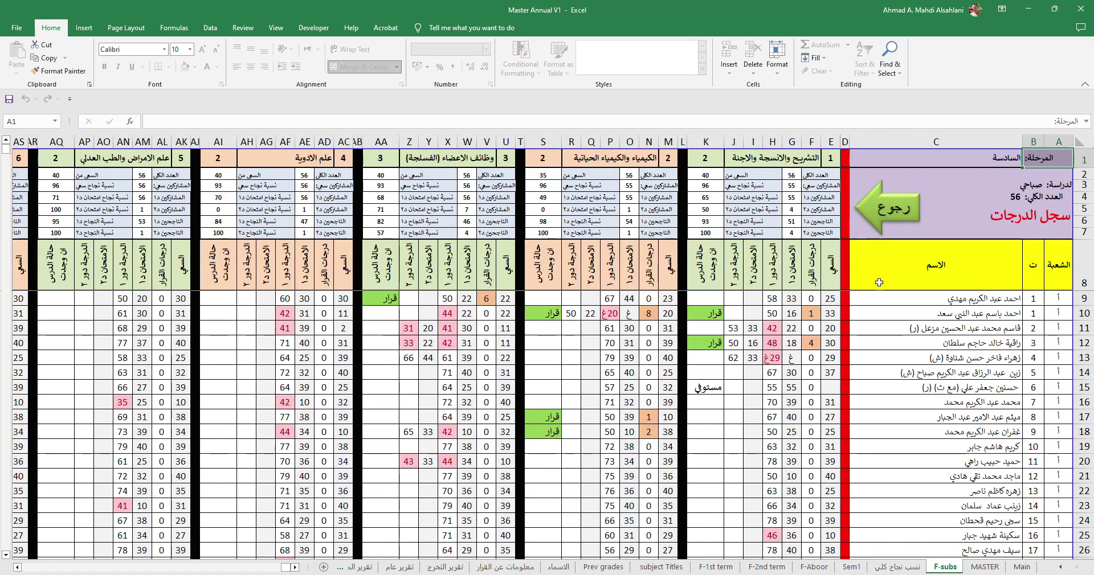
Open the success rates sheet from the main page and examine the first- and second-round table's counts and success rates.
left_click(898, 210)
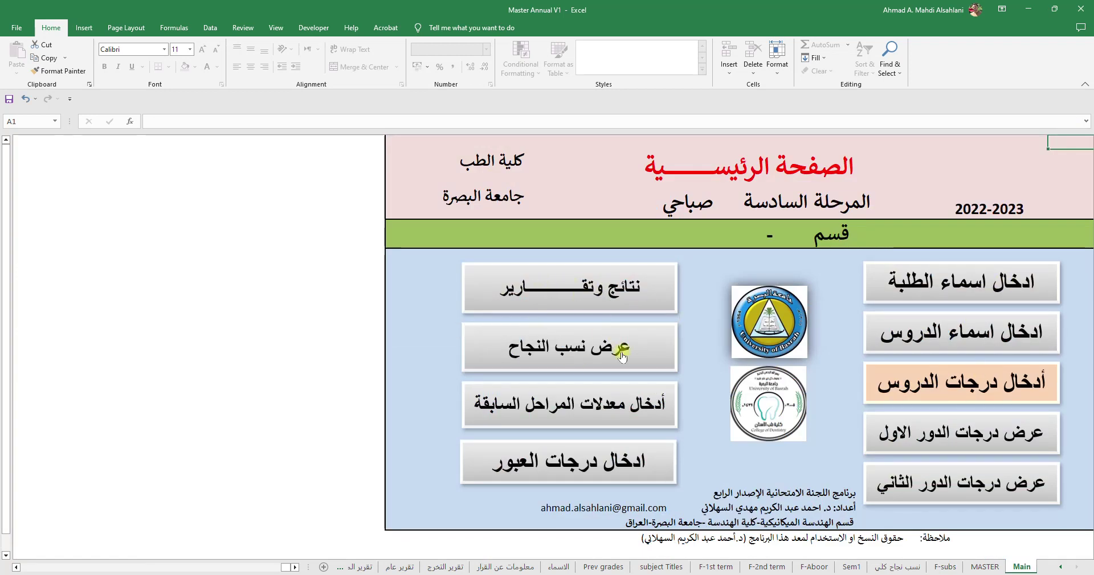
left_click(592, 349)
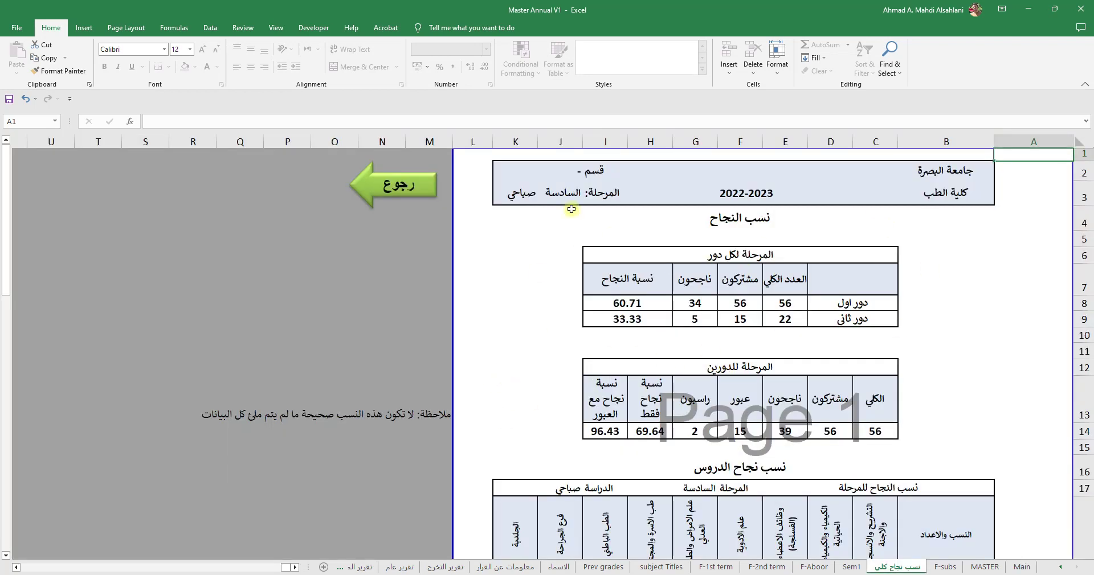
left_click(790, 304)
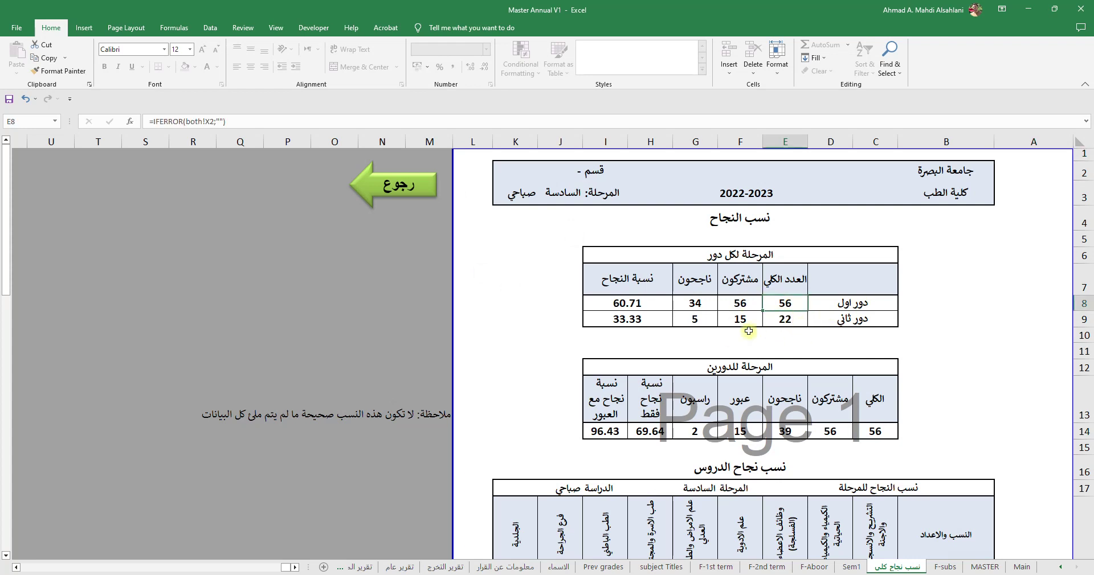
left_click(745, 306)
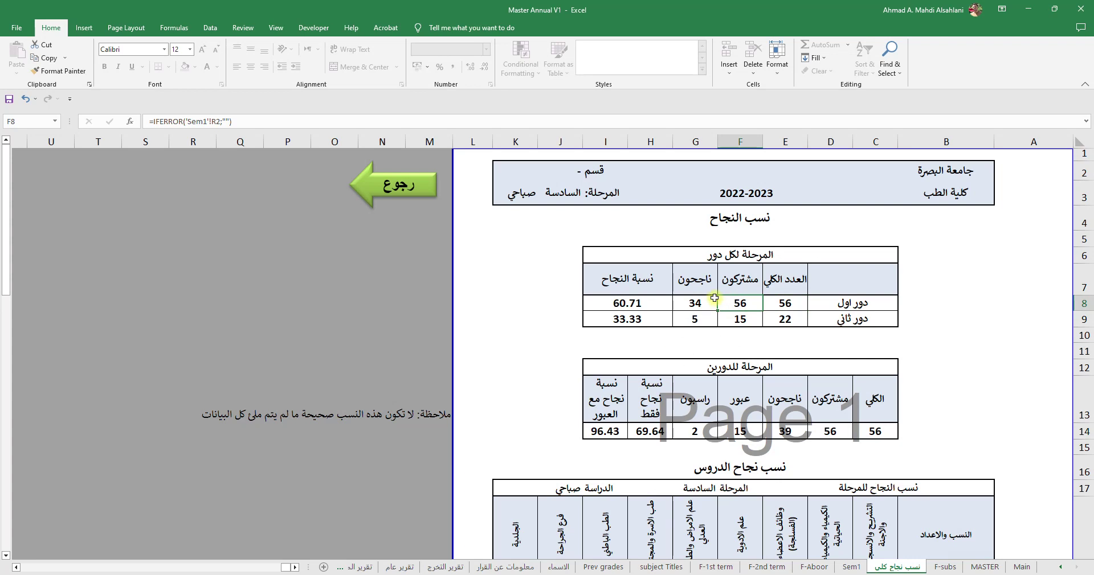
left_click(794, 322)
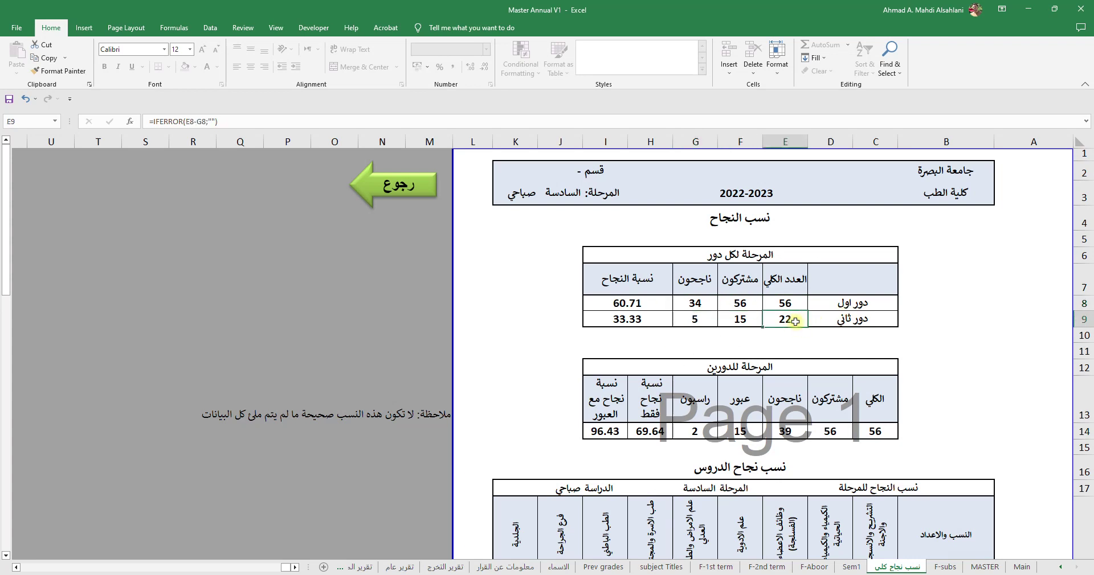
left_click(748, 321)
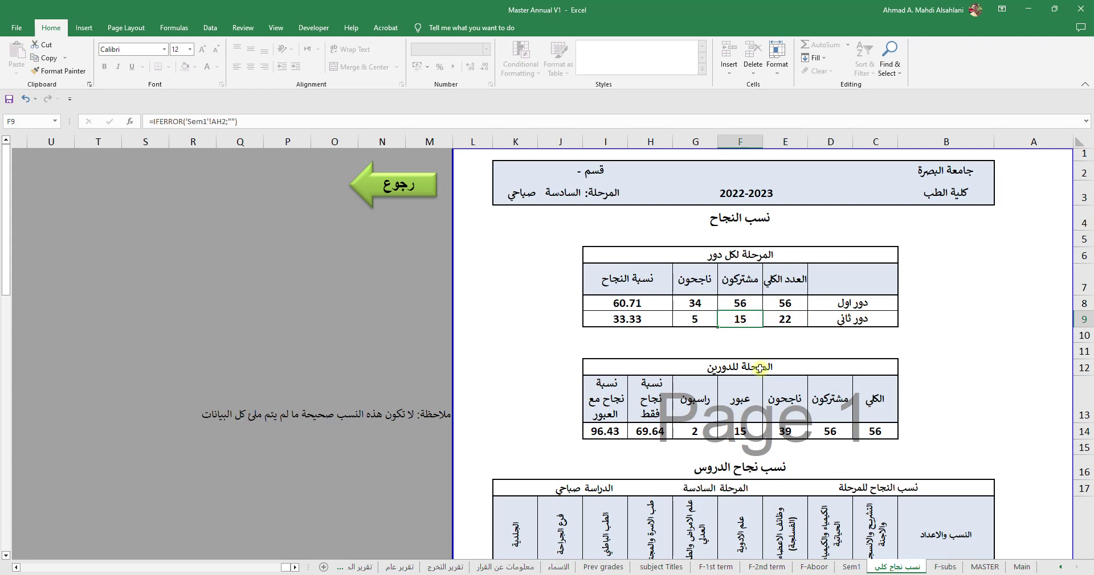
left_click(692, 323)
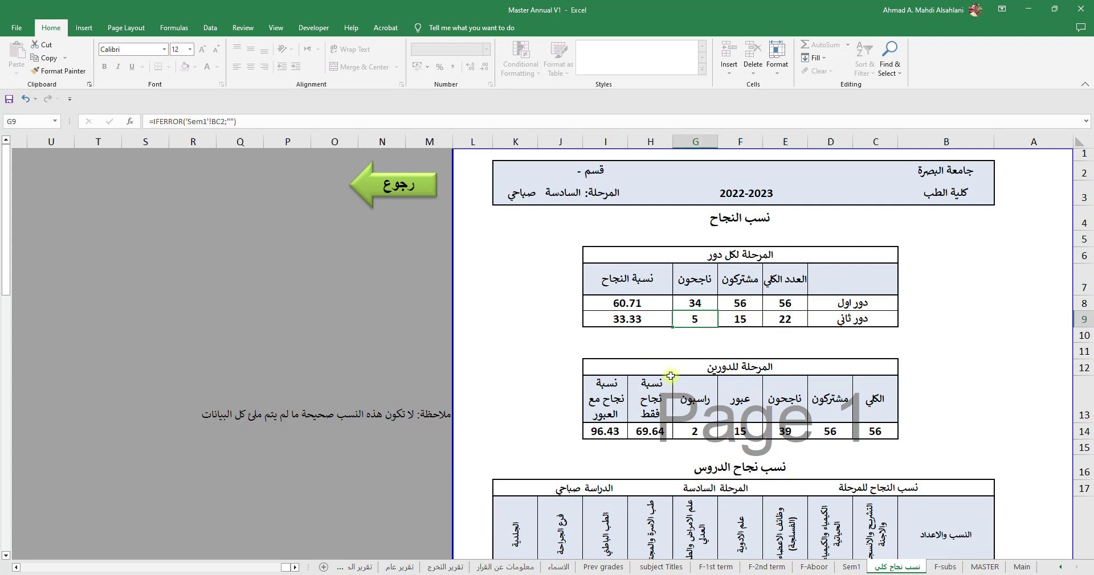
left_click(630, 318)
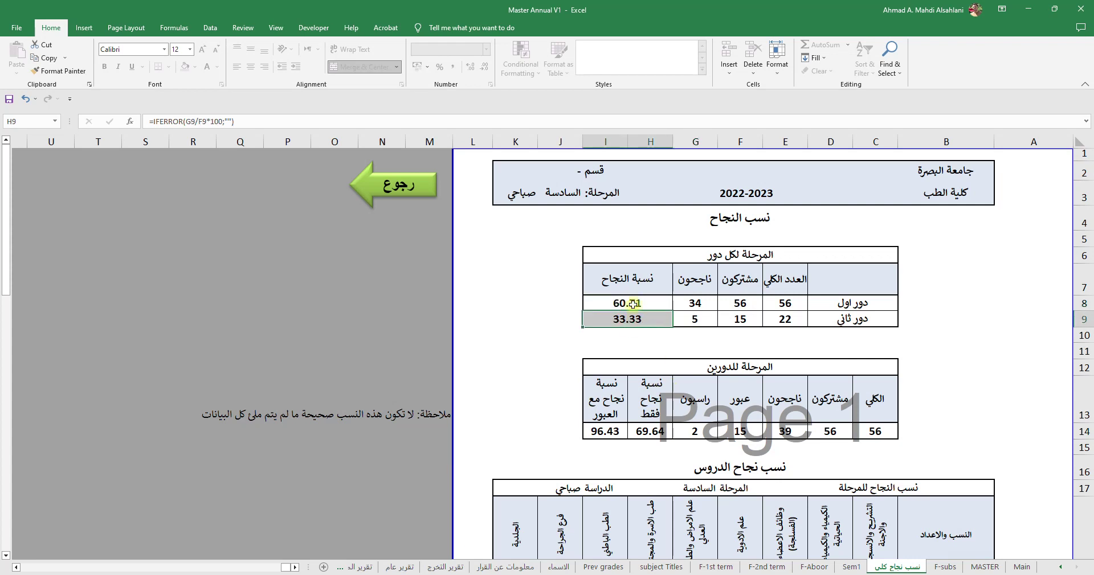
scroll(706, 365, "down", 2)
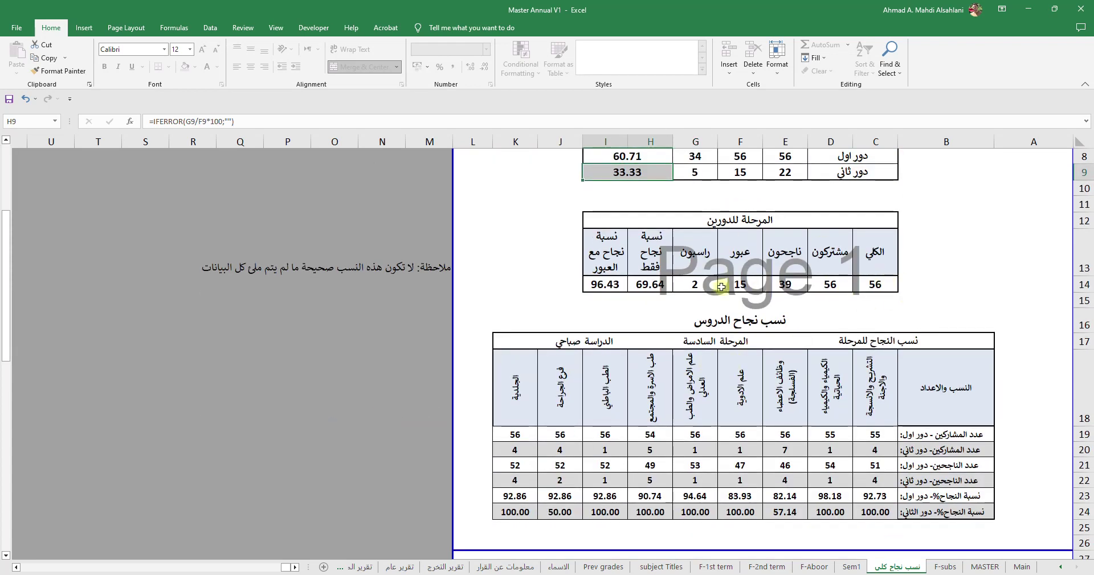
scroll(881, 294, "up", 2)
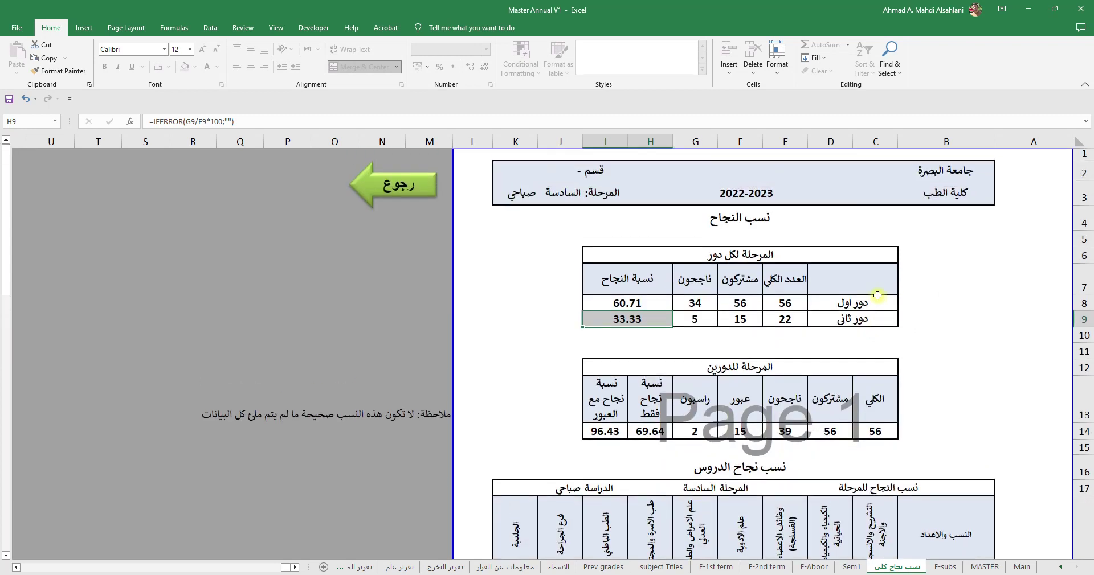
Examine the combined two-round table's participants, passed, carried-over and failed counts, and its success rates with and without carry-over.
left_click(835, 433)
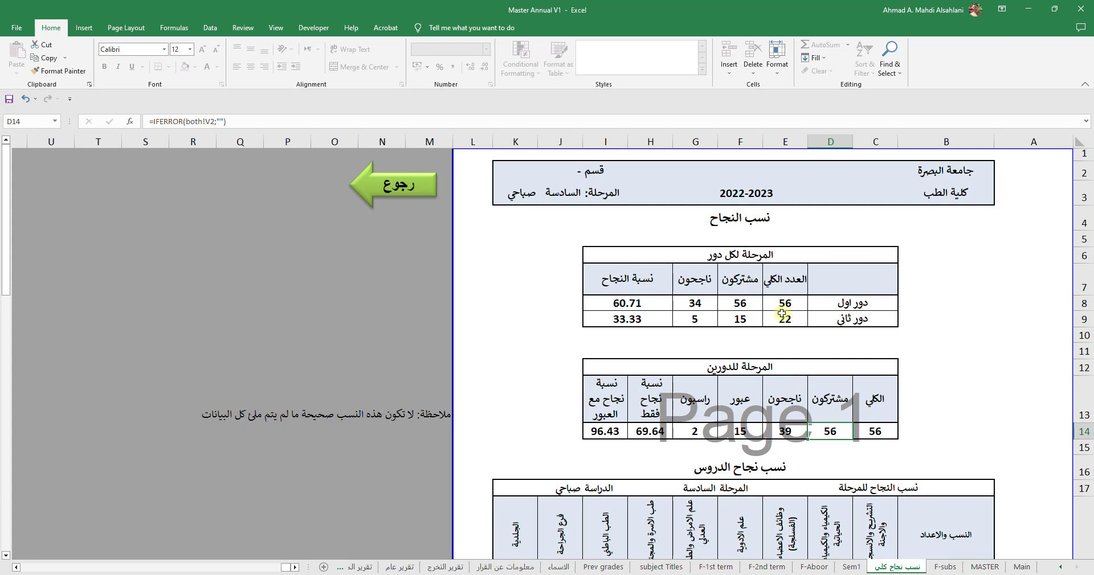
left_click(786, 434)
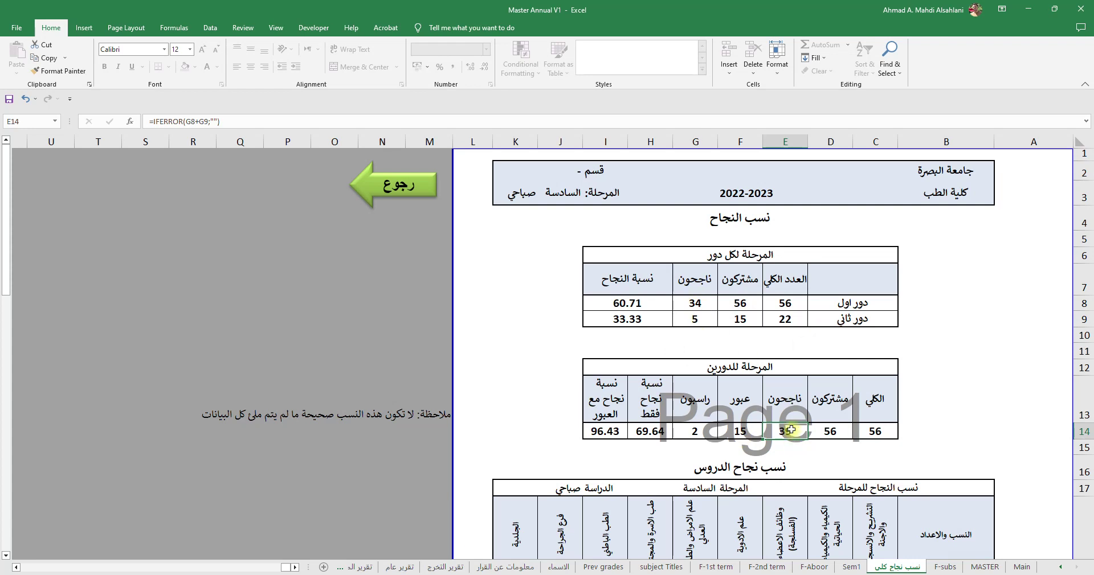
left_click(741, 432)
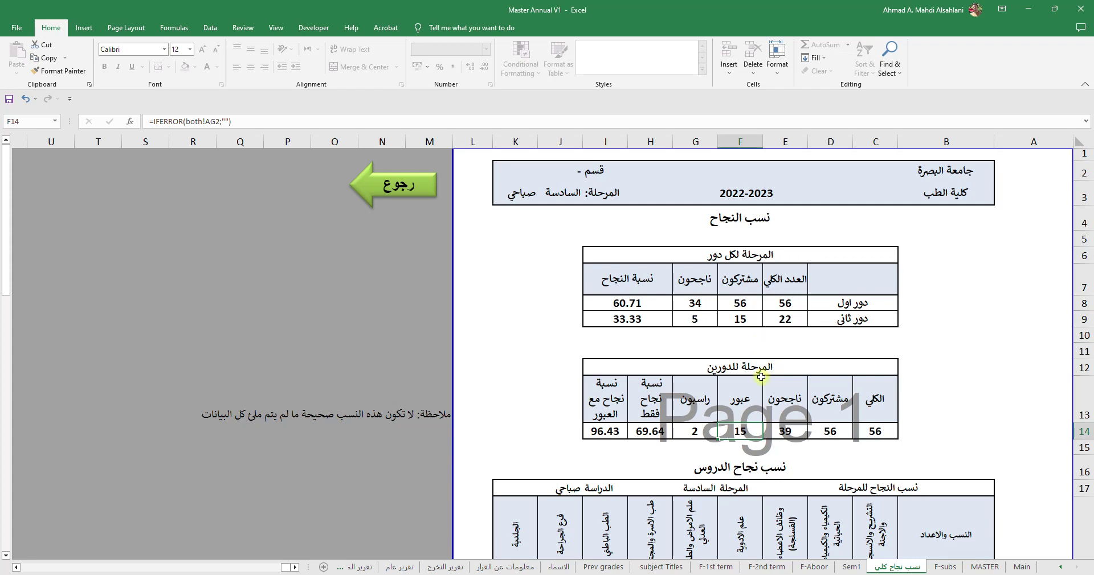
left_click(710, 423)
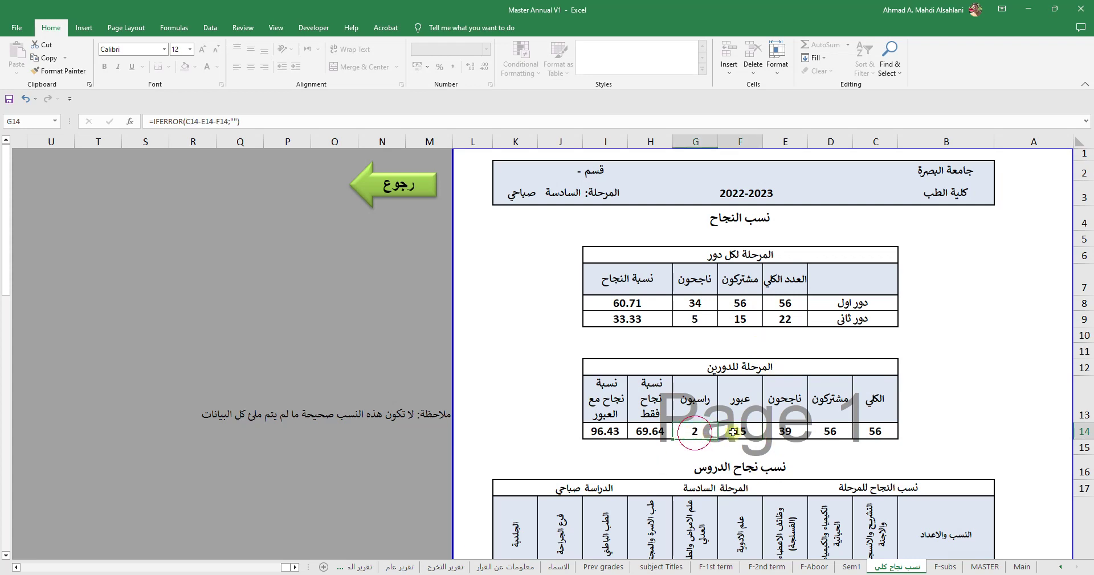
left_click_drag(694, 433, 821, 434)
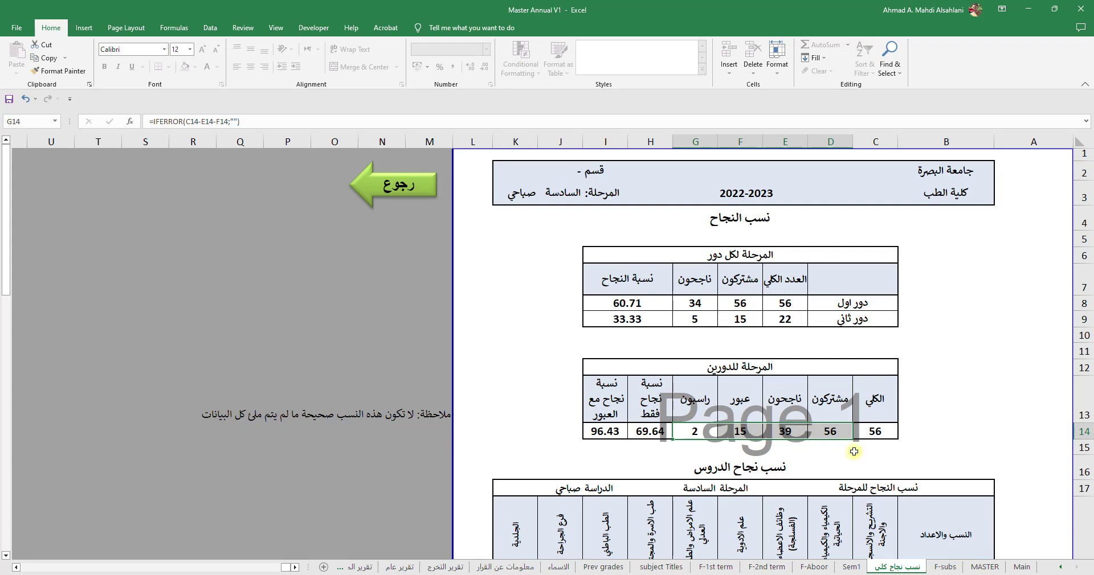
left_click(788, 431)
left_click_drag(790, 431, 695, 433)
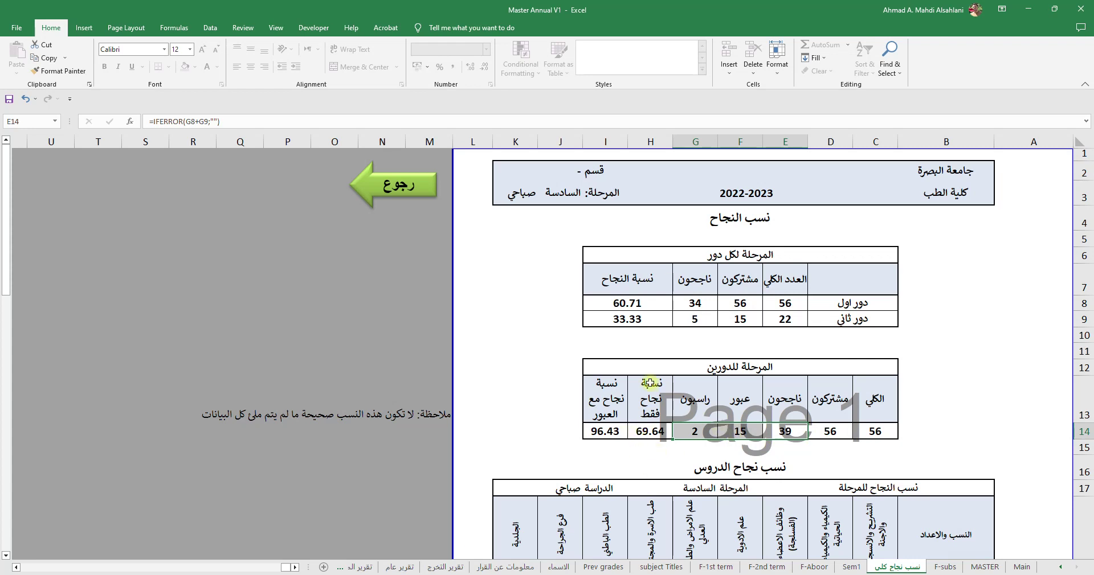
left_click(642, 431)
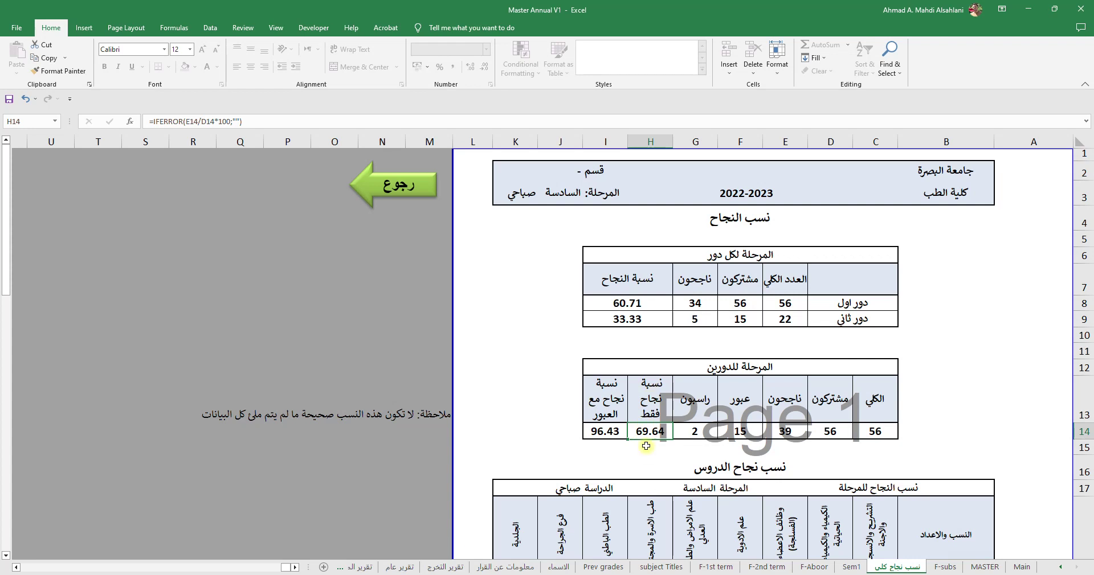
left_click(611, 433)
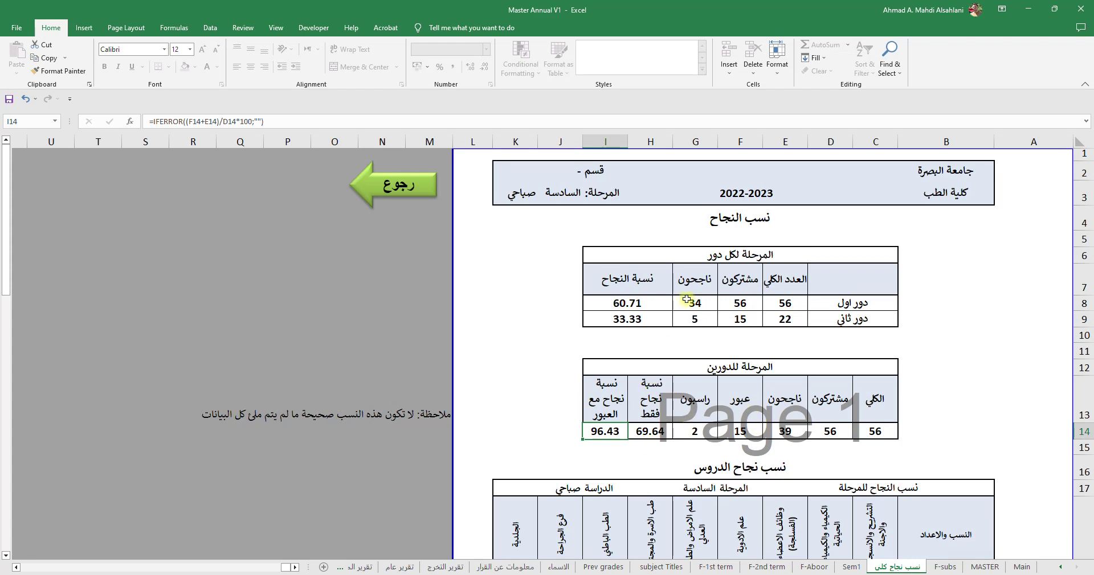
Review the per-course success rates and the detailed course figures on the second page of the success rates sheet.
scroll(598, 396, "down", 3)
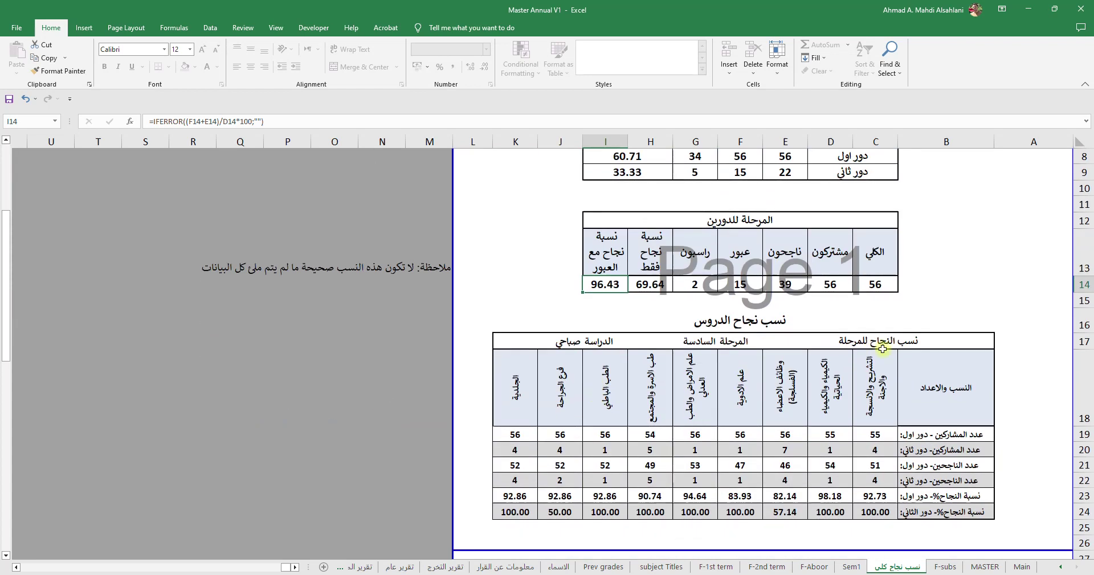
scroll(887, 399, "down", 3)
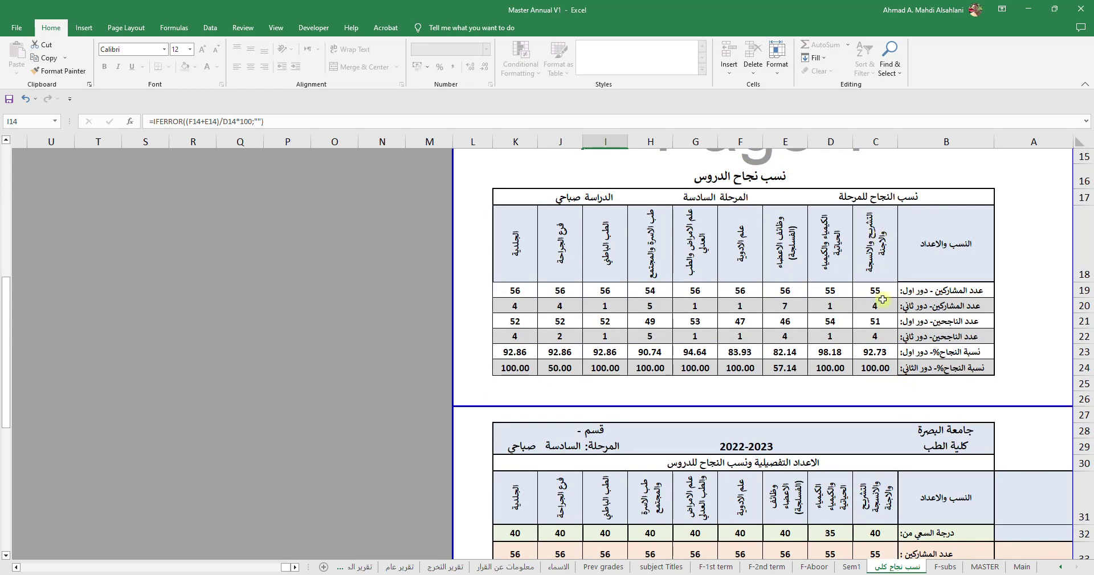
scroll(747, 296, "down", 5)
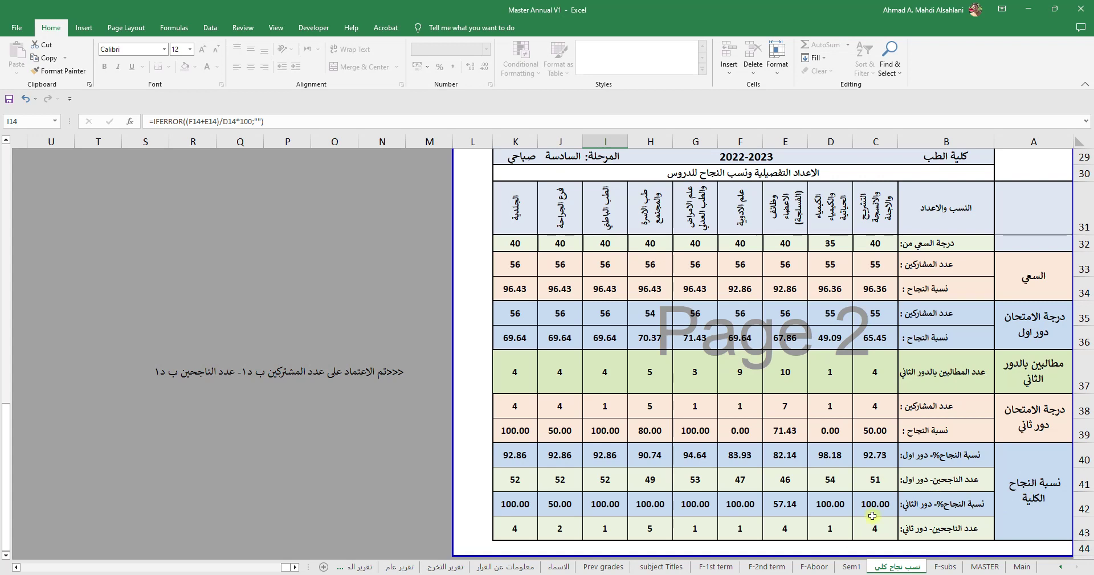
scroll(863, 433, "up", 2)
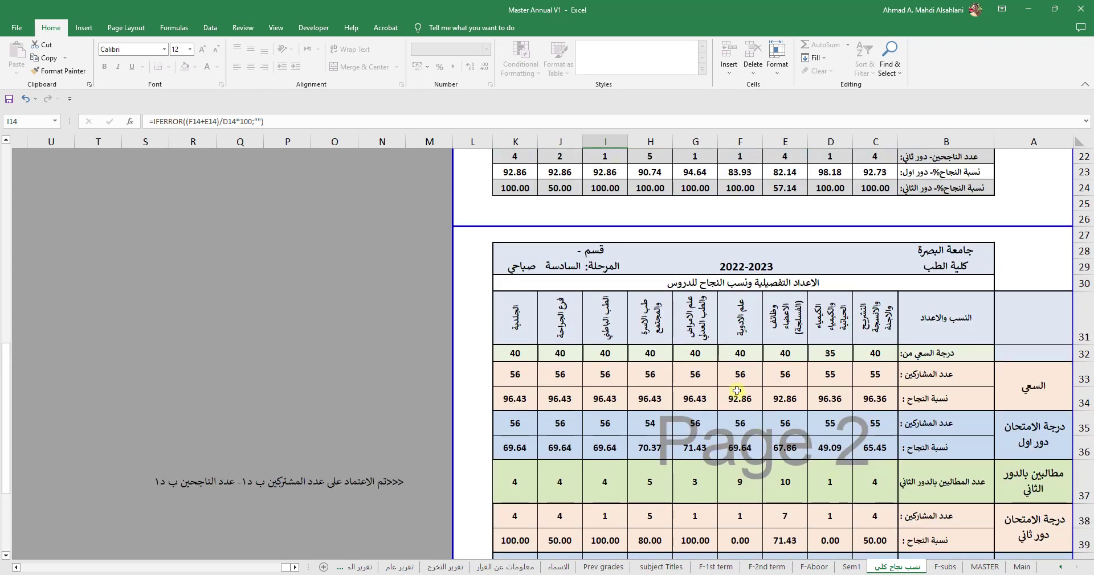
scroll(804, 370, "up", 4)
scroll(786, 373, "down", 4)
scroll(790, 396, "up", 7)
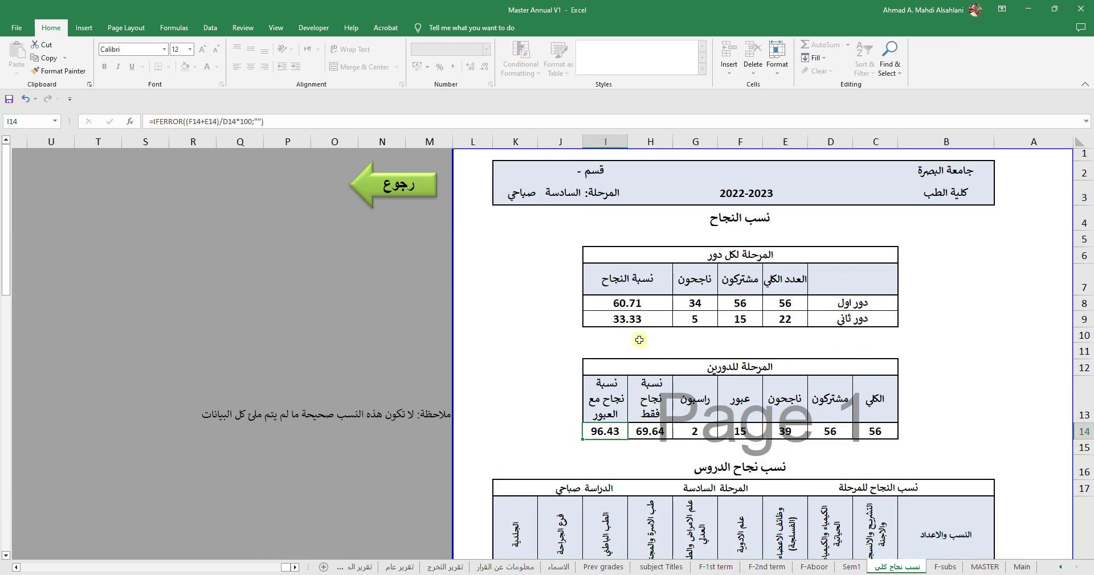
scroll(791, 301, "down", 9)
scroll(764, 301, "up", 9)
scroll(662, 313, "down", 7)
scroll(881, 325, "up", 7)
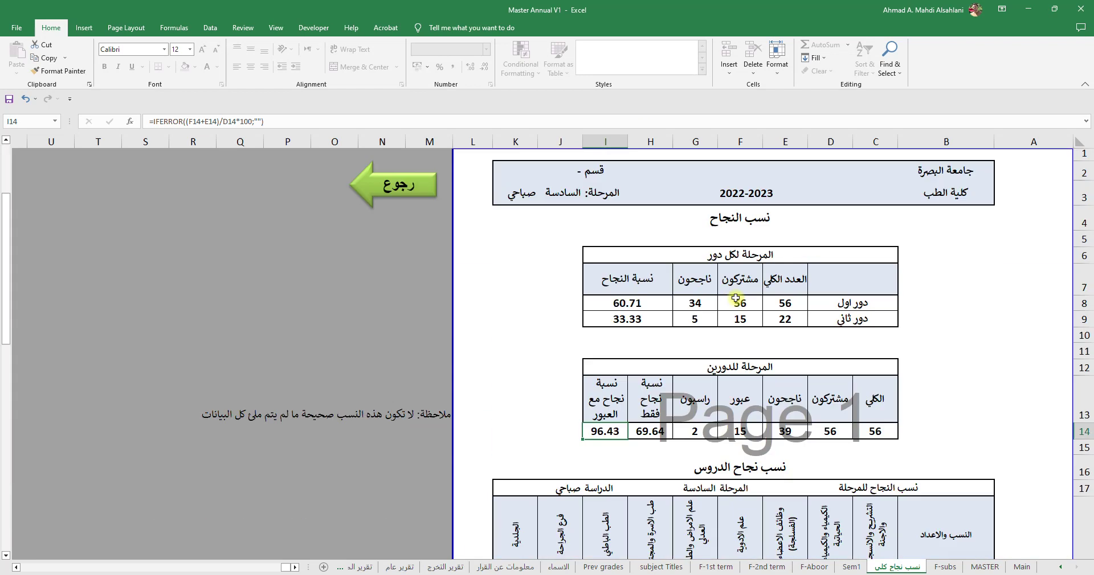
Check that the overall success rates sheet opens from both the main page and the results and reports page, ending on the reports page.
left_click(396, 191)
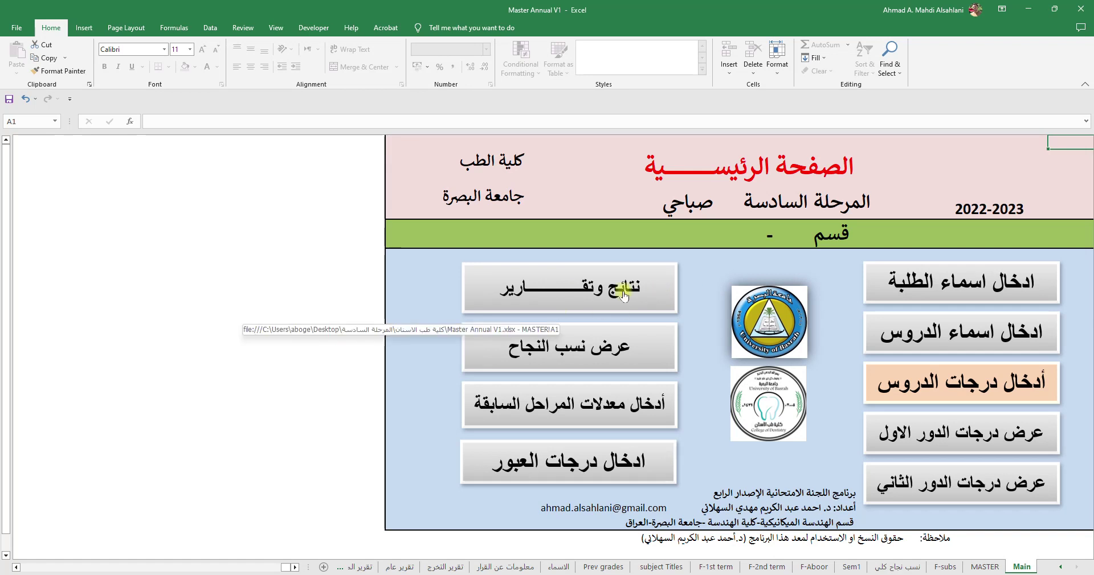
left_click(554, 290)
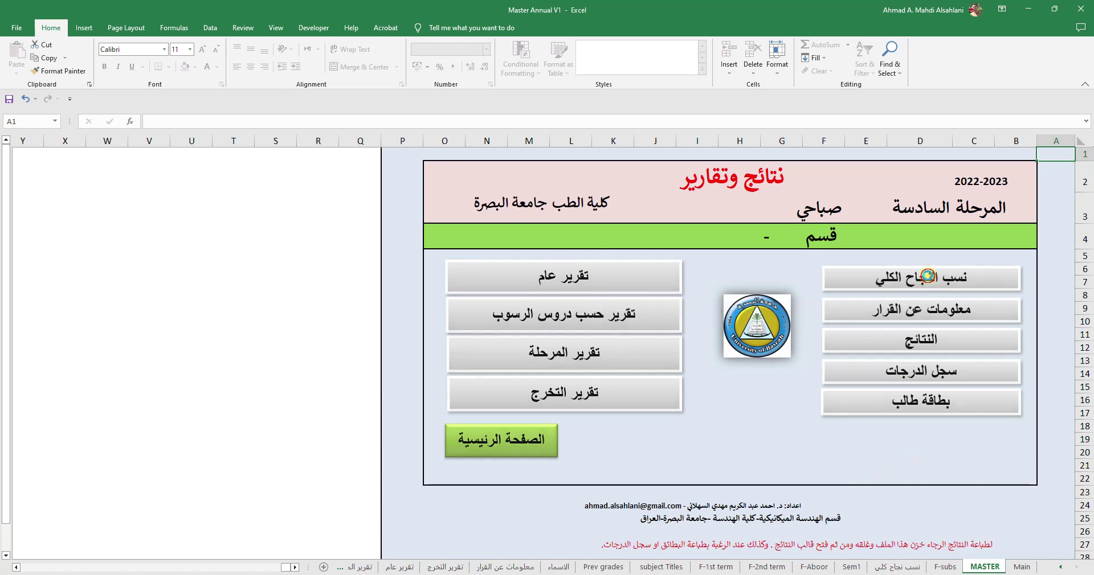
left_click(927, 279)
left_click(401, 191)
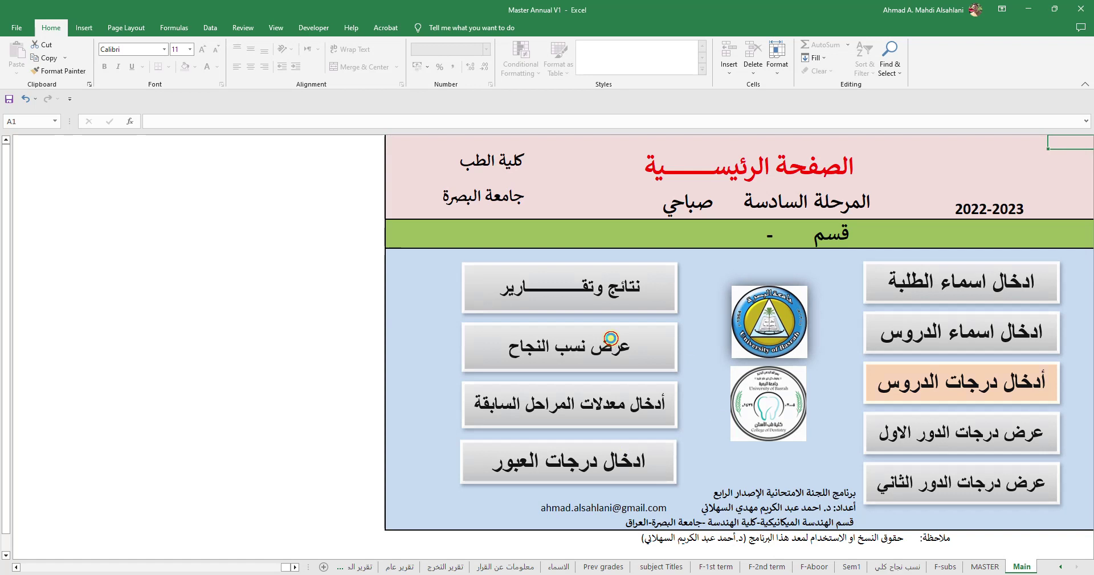
left_click(610, 343)
left_click(399, 193)
left_click(547, 296)
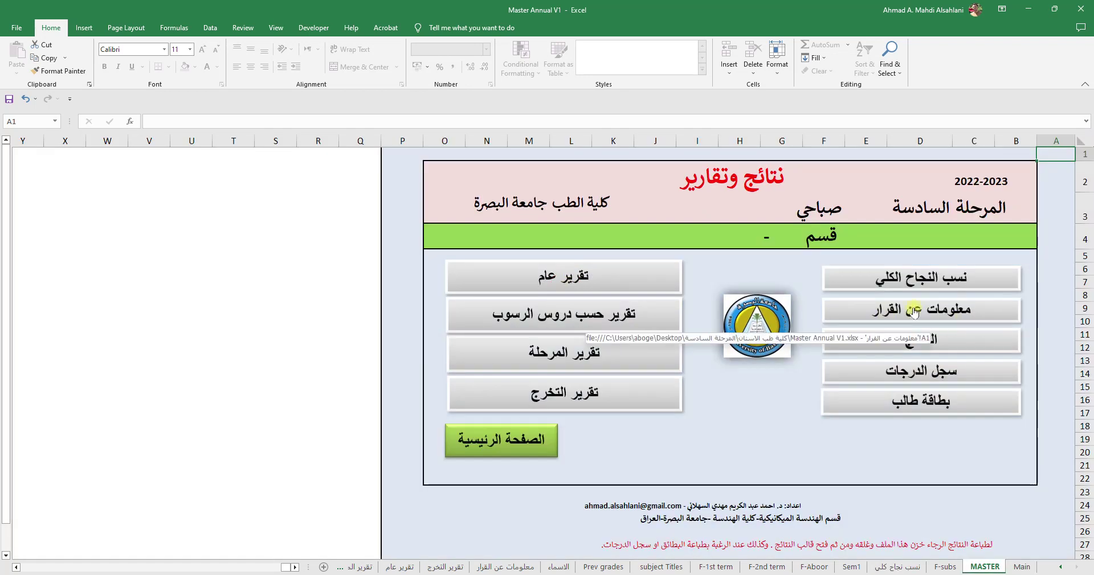
Open the decision marks information sheet (معلومات عن القرار) and examine each student's total decision marks and course details.
left_click(964, 312)
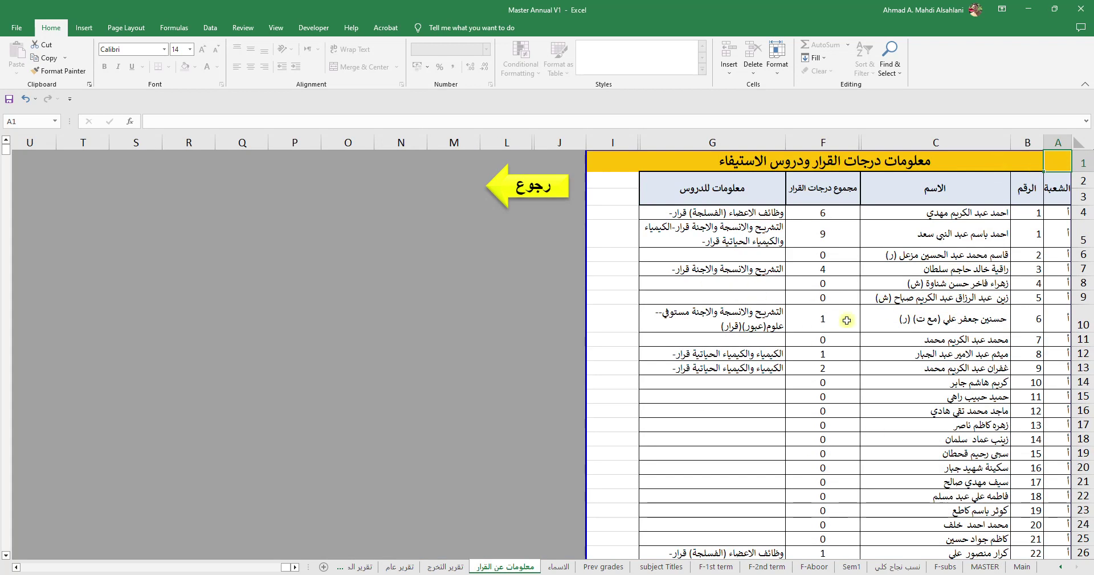
left_click(823, 213)
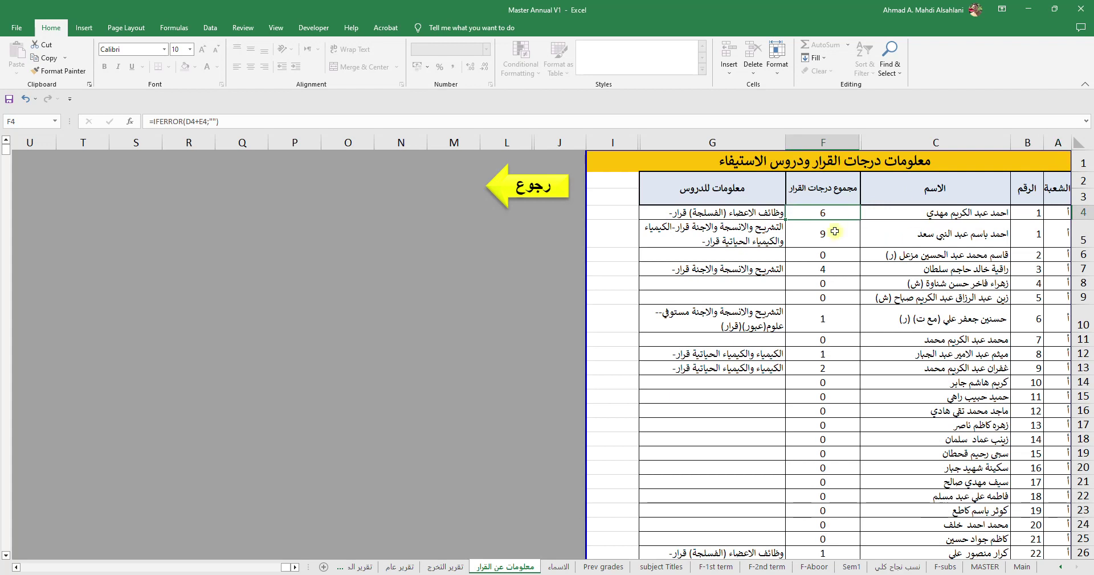
scroll(796, 476, "down", 7)
scroll(830, 440, "up", 5)
scroll(830, 440, "up", 3)
left_click(733, 214)
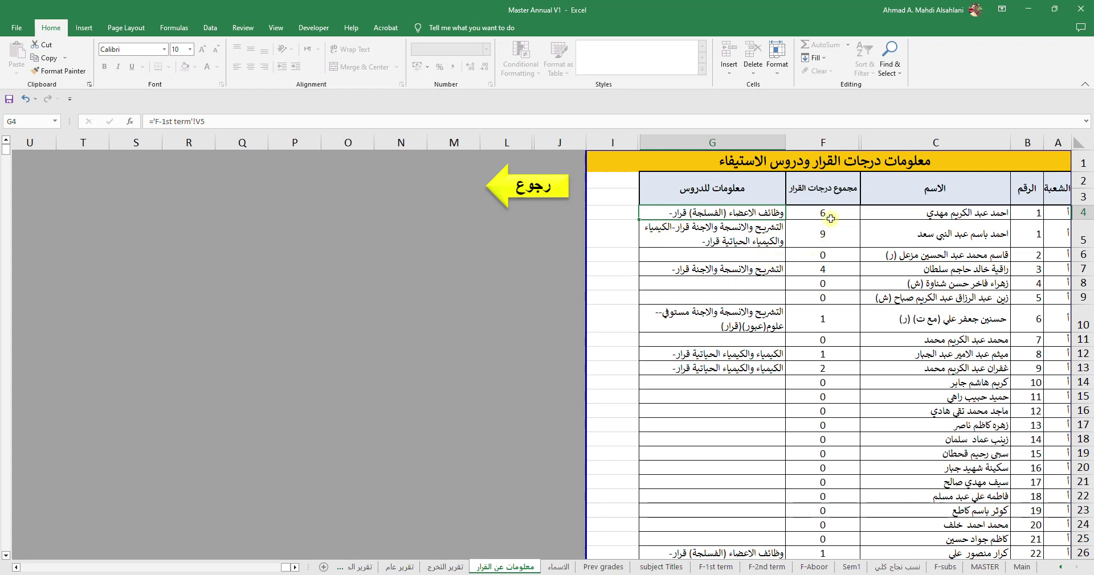
scroll(833, 421, "down", 9)
scroll(832, 390, "down", 7)
scroll(830, 371, "up", 16)
Return to the results and reports page and open the student results sheet (النتائج).
left_click(551, 189)
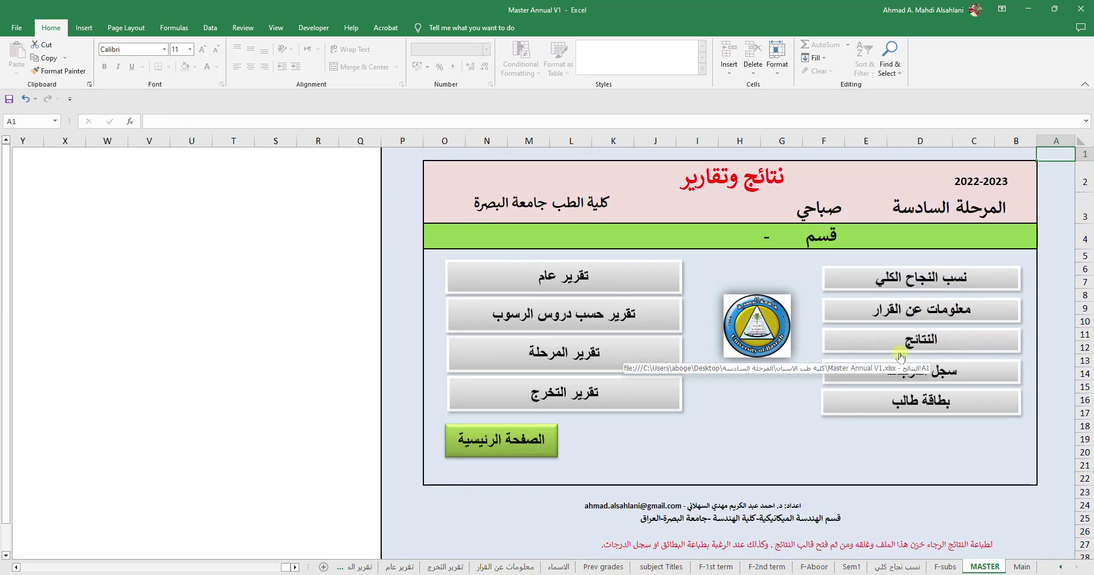
left_click(928, 340)
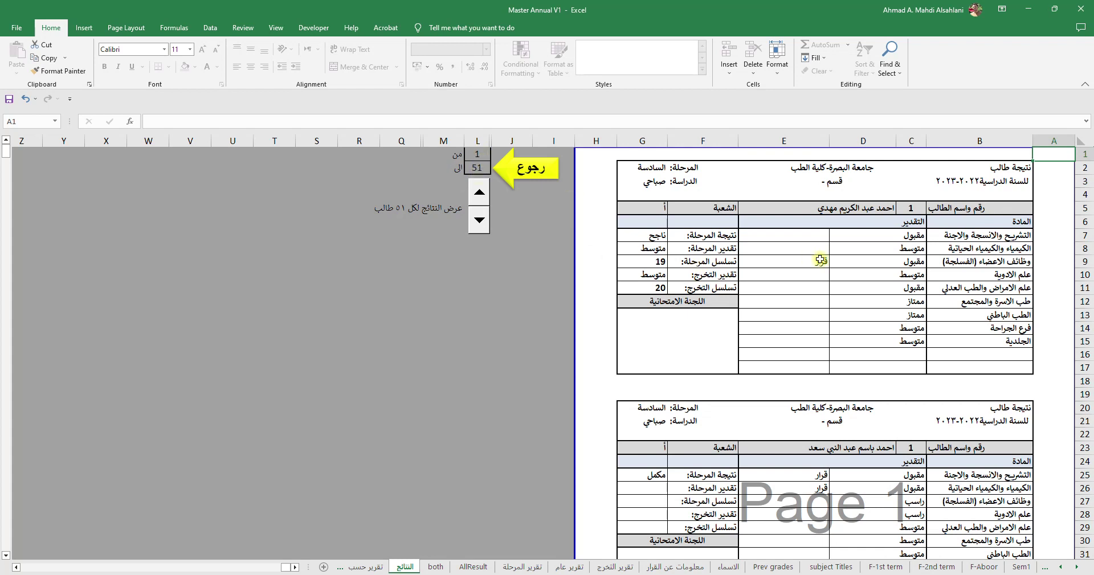
Look through the individual student result slips on the first pages of the results sheet.
scroll(820, 260, "down", 5)
scroll(820, 260, "down", 4)
scroll(869, 323, "up", 9)
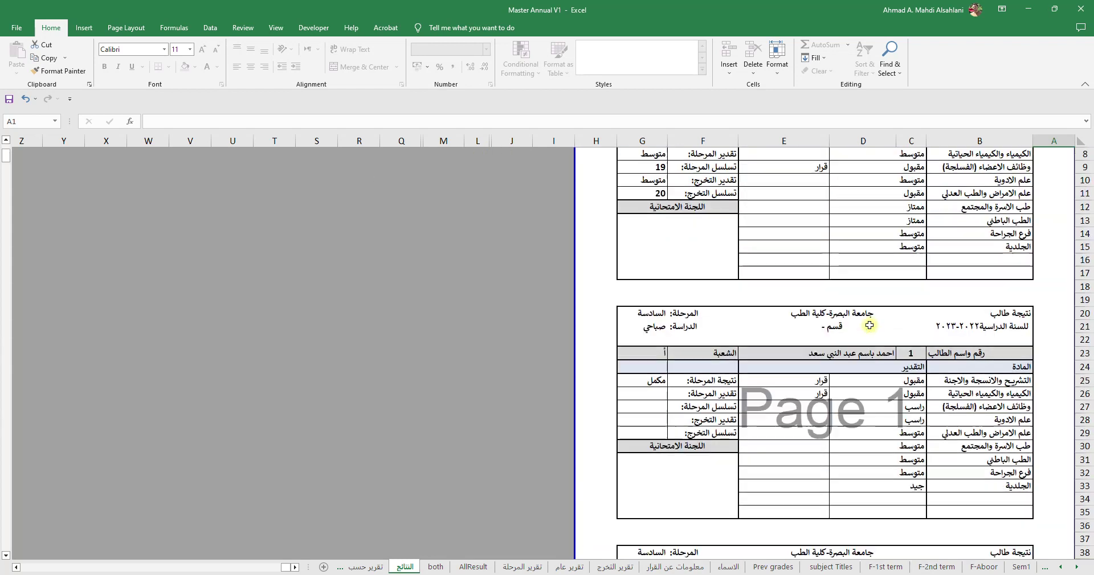
scroll(771, 276, "down", 12)
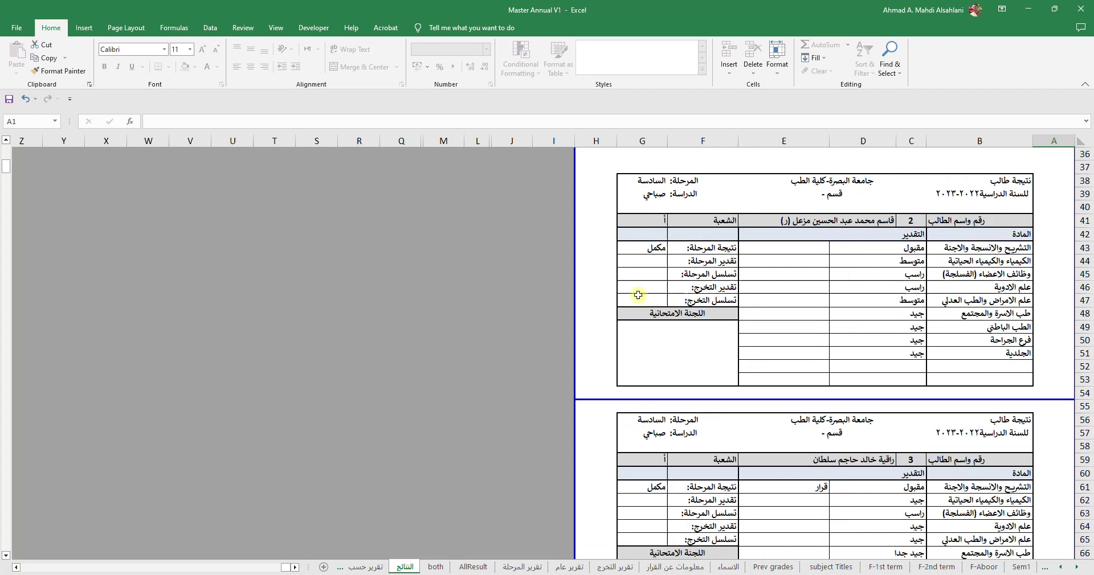
scroll(794, 375, "down", 4)
scroll(794, 361, "up", 16)
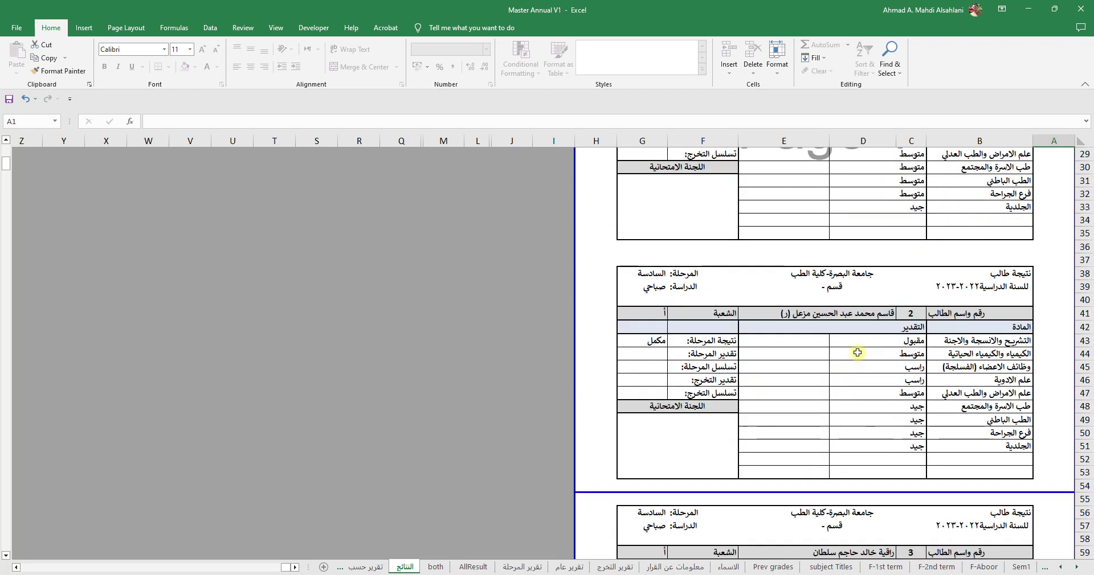
Examine the first student's course grades and decision notes, and compare them with the notes on slips through page 3.
left_click_drag(905, 235, 899, 341)
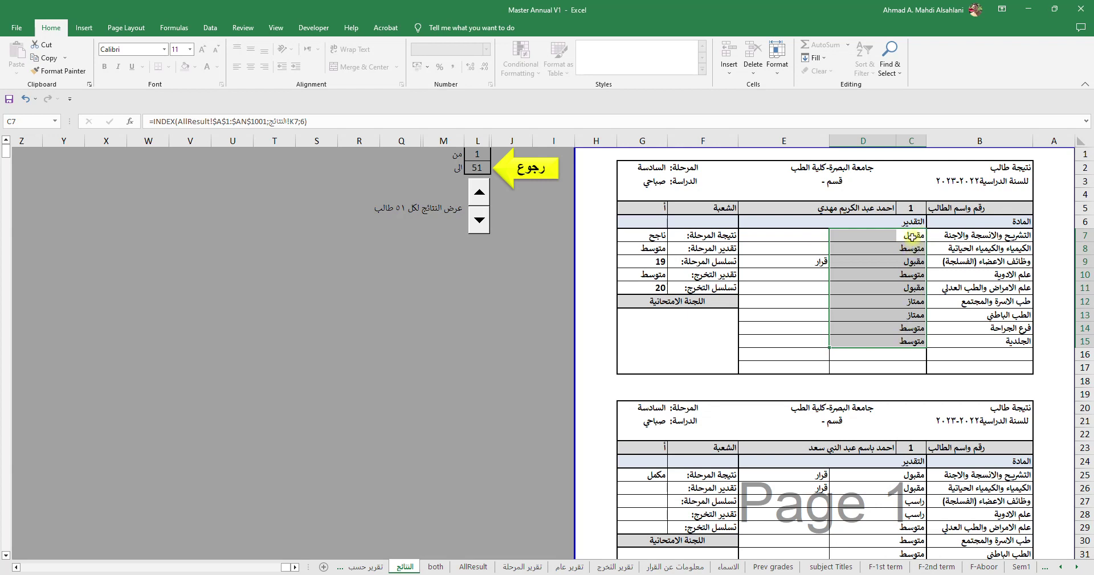
left_click(809, 237)
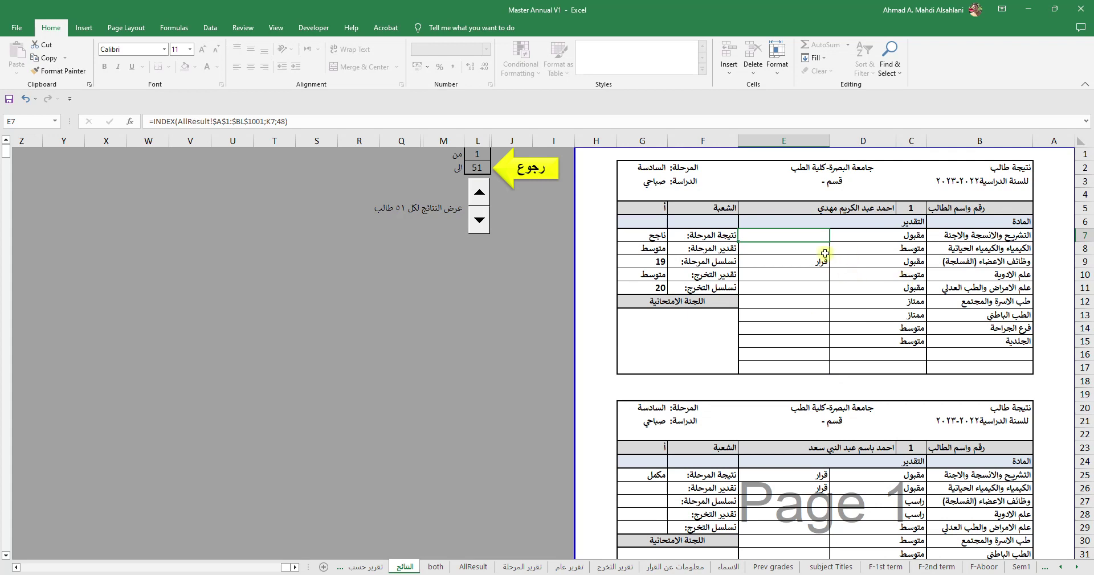
left_click(809, 263)
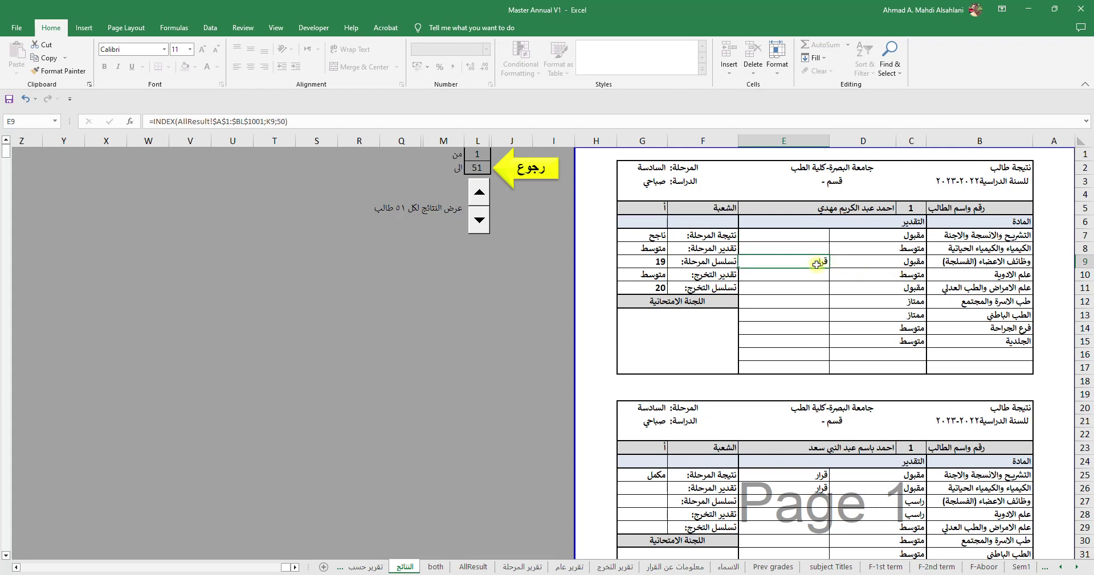
scroll(817, 264, "down", 20)
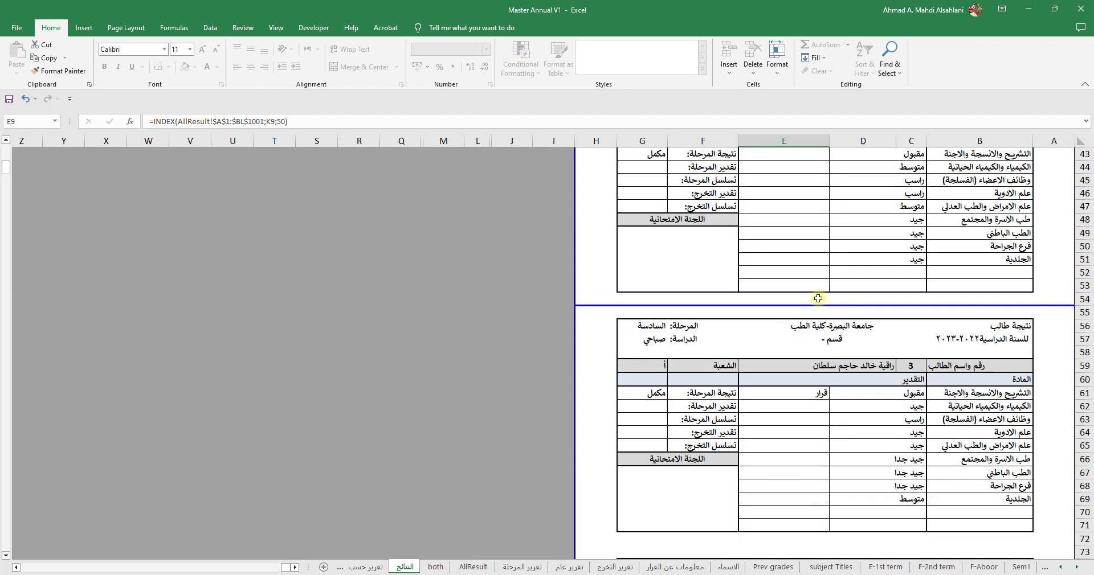
scroll(818, 302, "down", 14)
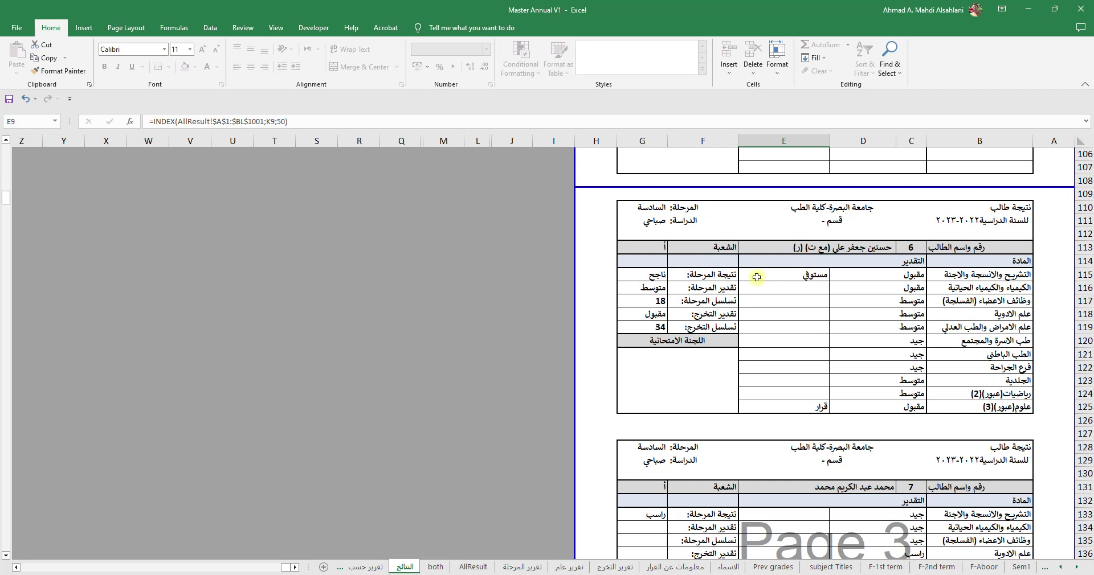
scroll(714, 367, "up", 20)
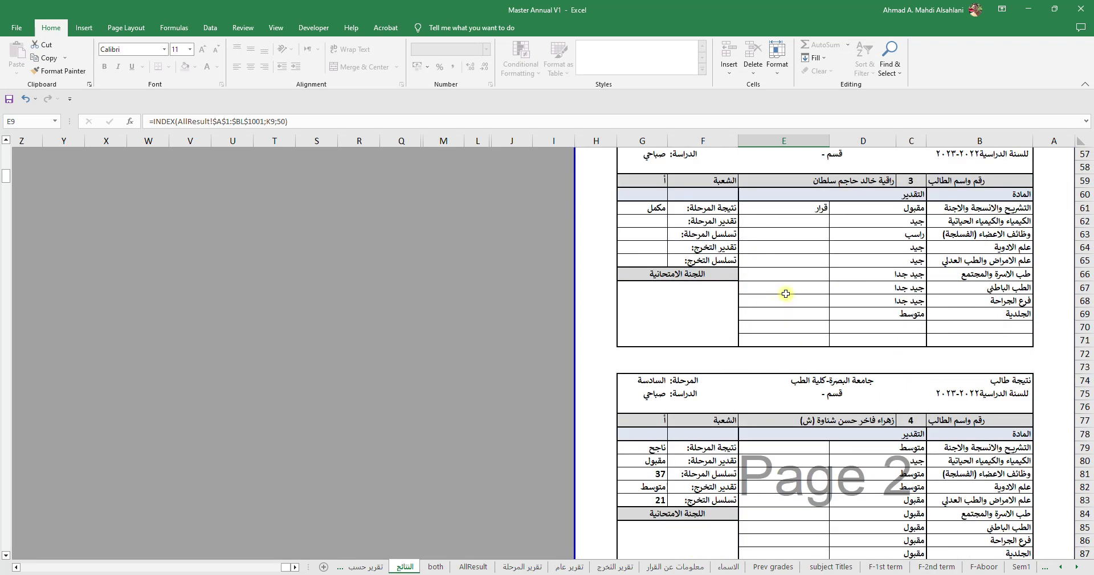
scroll(785, 292, "up", 9)
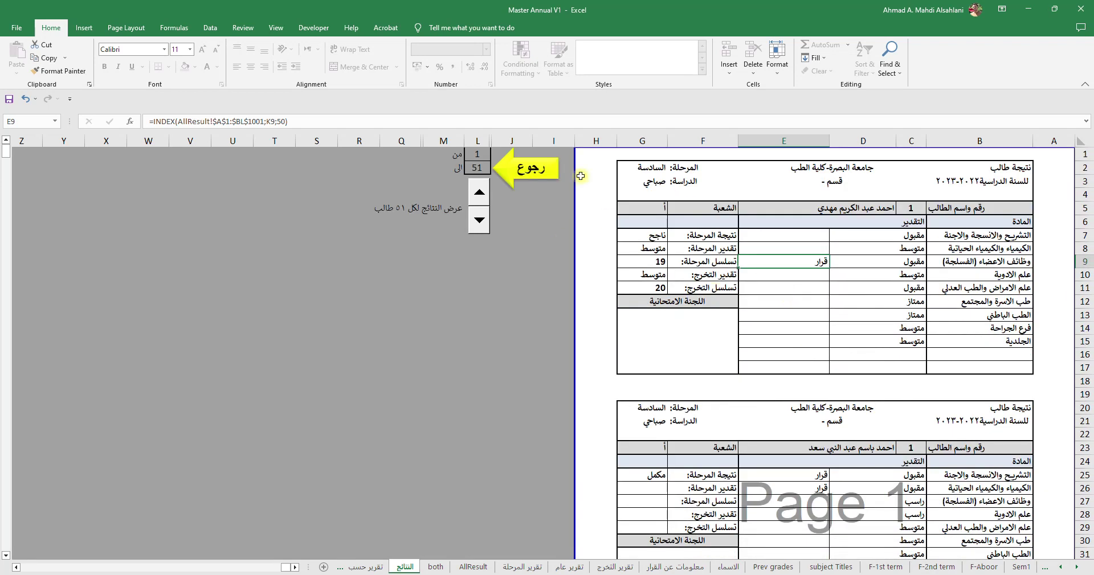
Advance the results sheet to the next batch, students 52 to 102, and look through their slips.
left_click(482, 196)
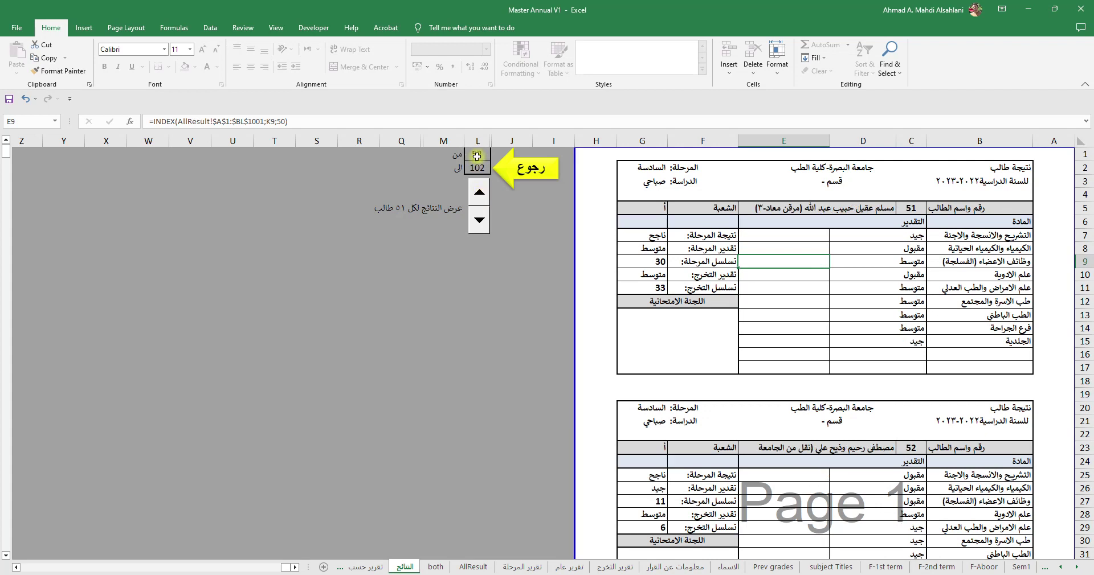
scroll(855, 297, "down", 7)
scroll(804, 305, "up", 7)
Check the print preview of the student results slips and return to the sheet without printing.
left_click(18, 31)
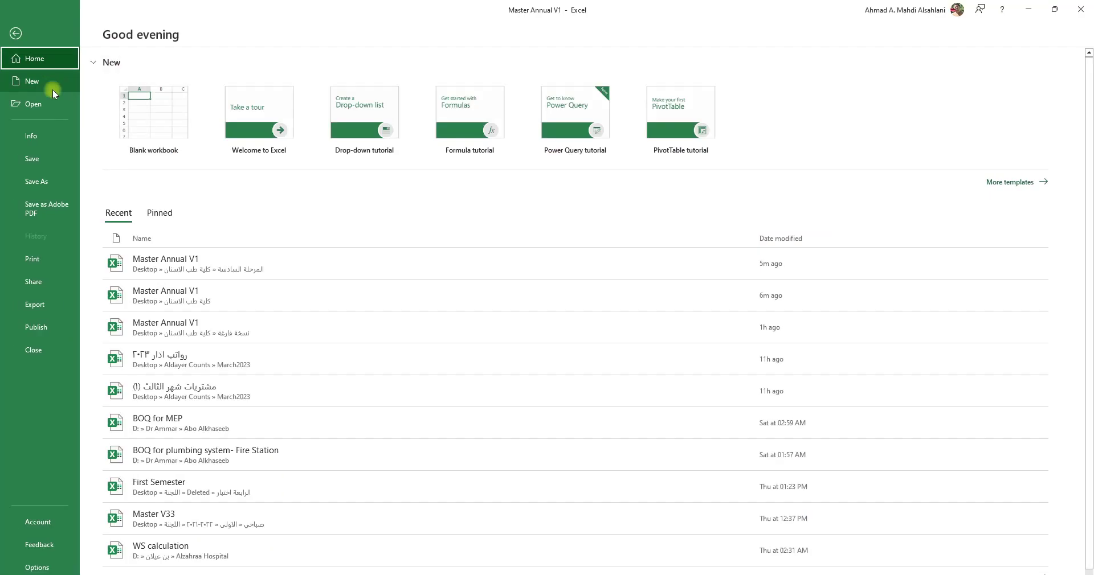
left_click(33, 256)
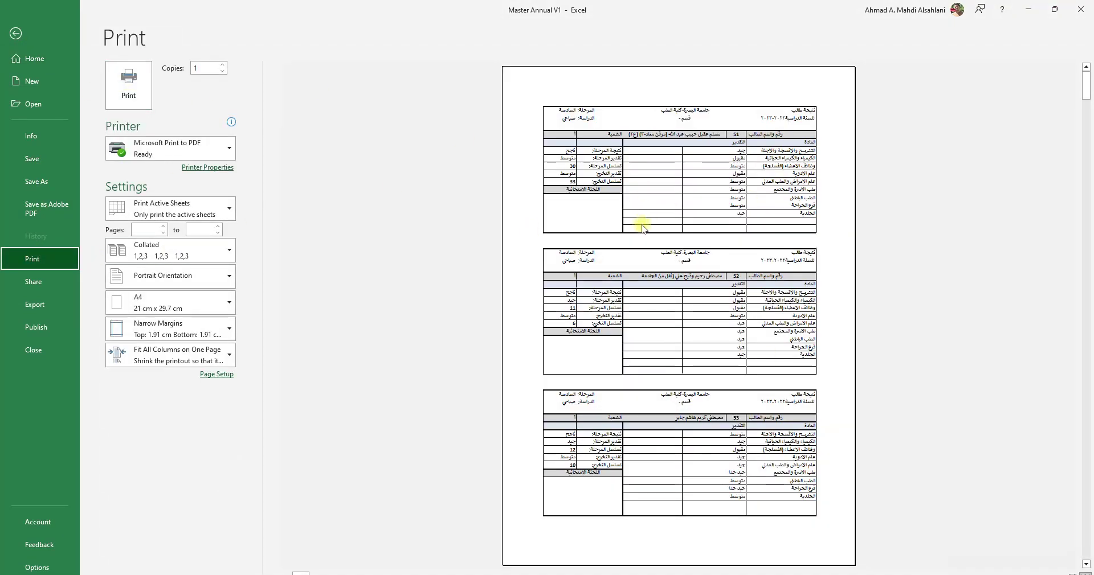
left_click(17, 35)
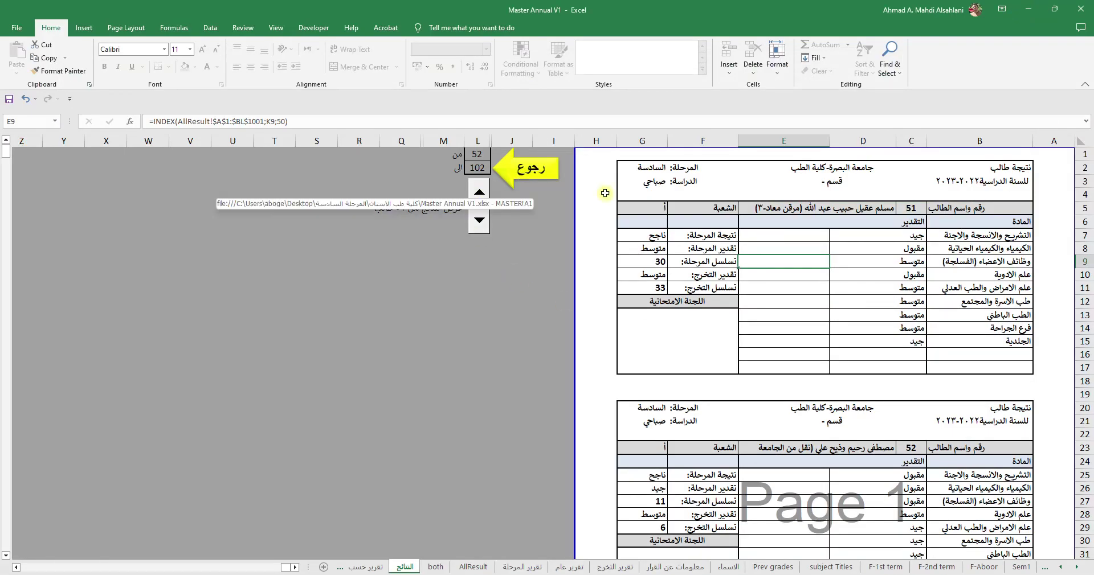
Open the grades register (سجل الدرجات) from the results and reports page and review its first page, including the signature and notes footer.
left_click(521, 173)
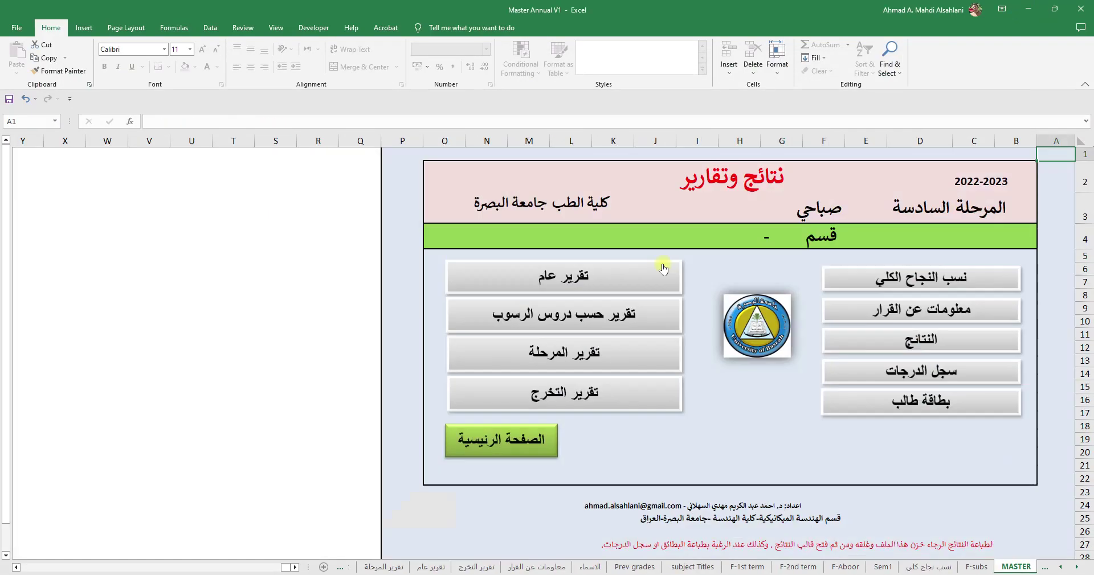
left_click(942, 377)
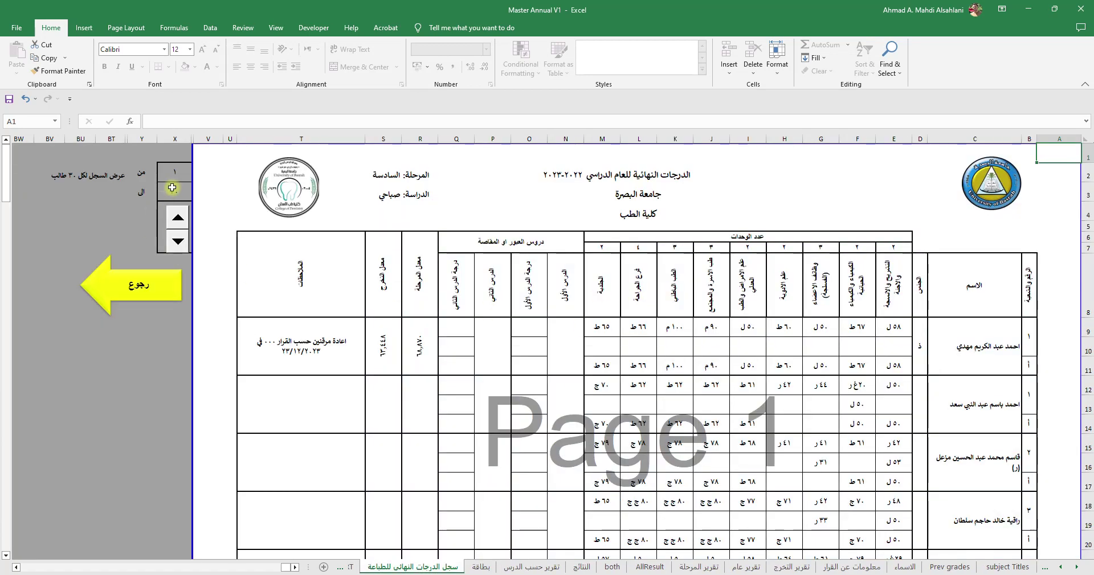
scroll(724, 313, "down", 3)
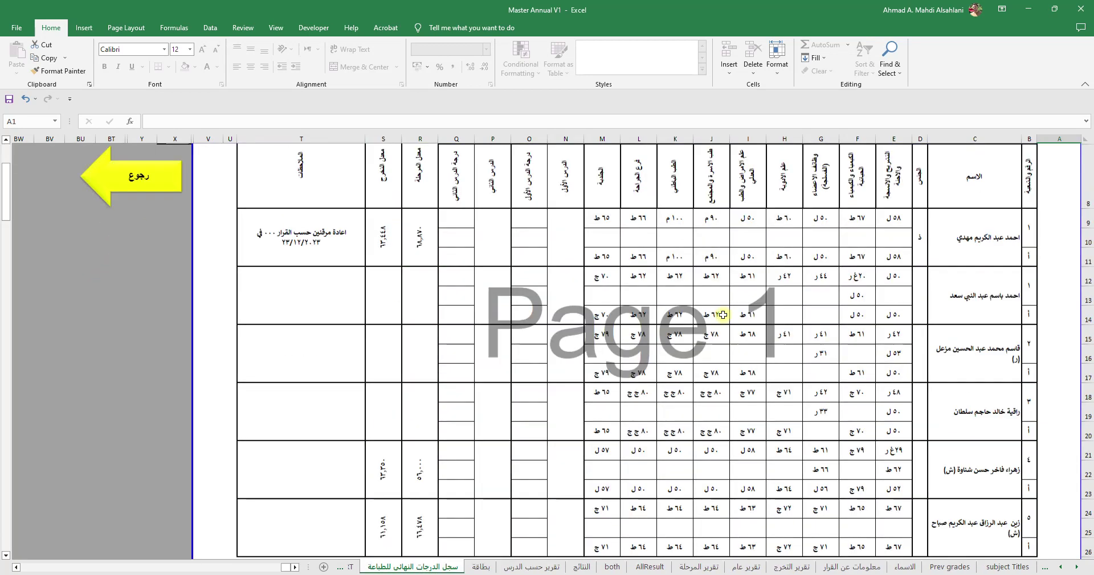
scroll(840, 352, "down", 4)
scroll(924, 400, "up", 5)
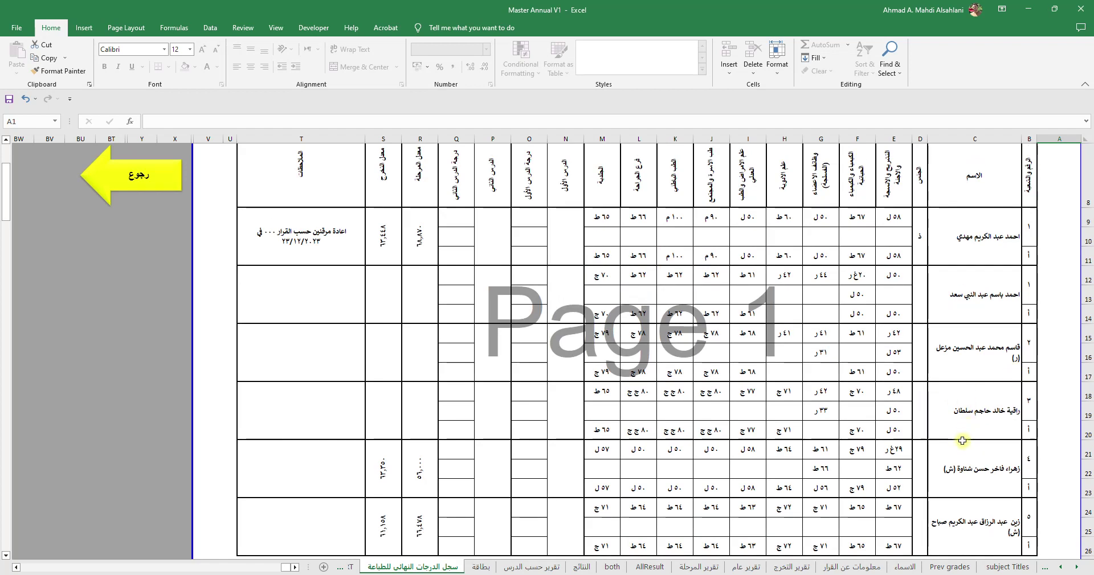
scroll(969, 442, "down", 2)
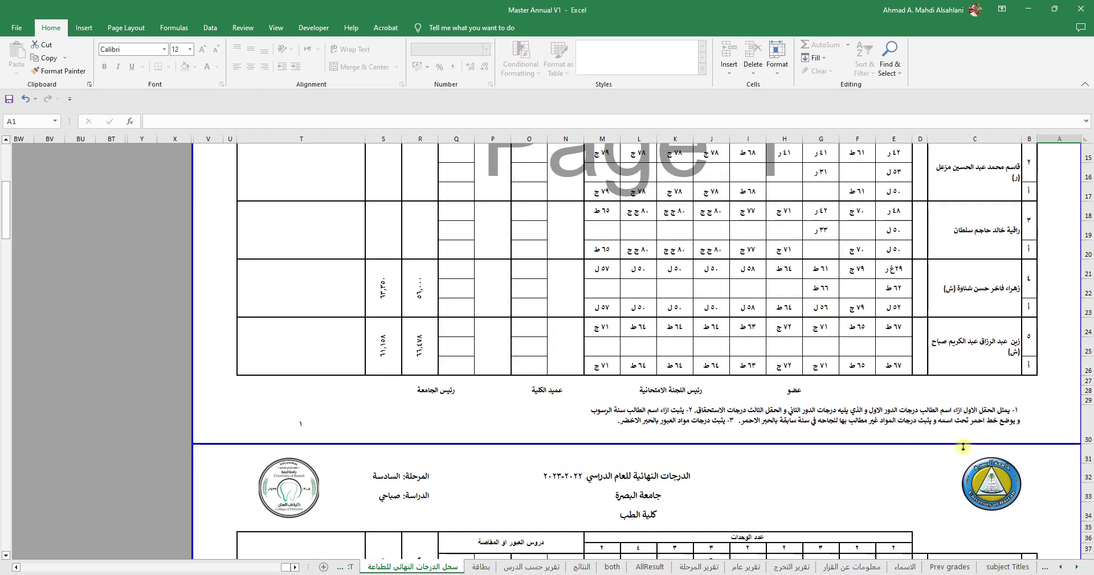
scroll(877, 447, "up", 5)
scroll(603, 415, "down", 2)
scroll(238, 399, "up", 2)
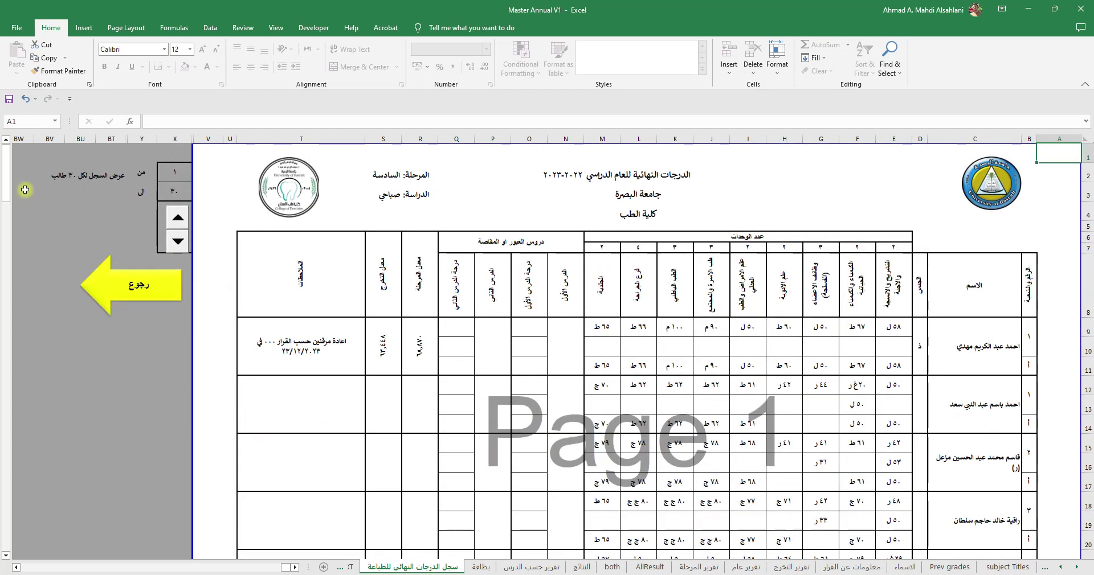
scroll(675, 313, "down", 20)
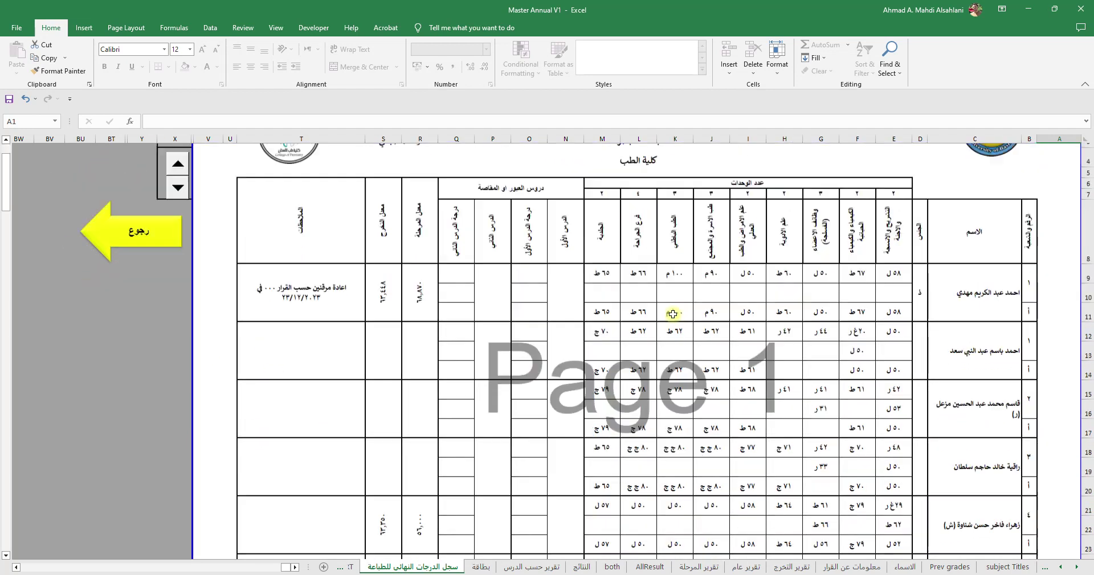
scroll(639, 325, "up", 20)
scroll(572, 322, "up", 14)
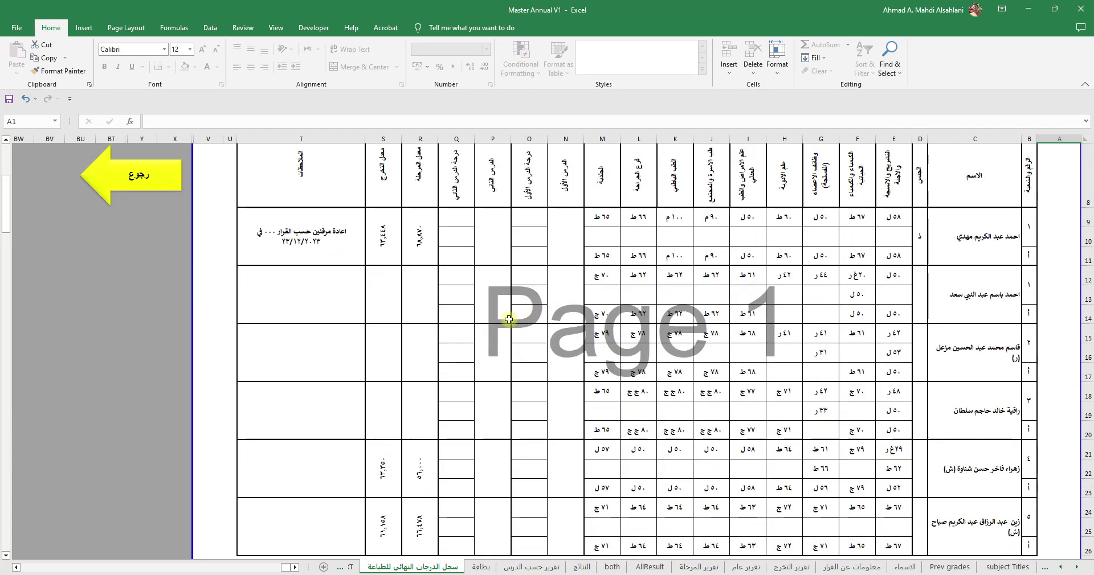
Advance the grades register to students 31 to 60 and look through their final grades.
left_click(173, 221)
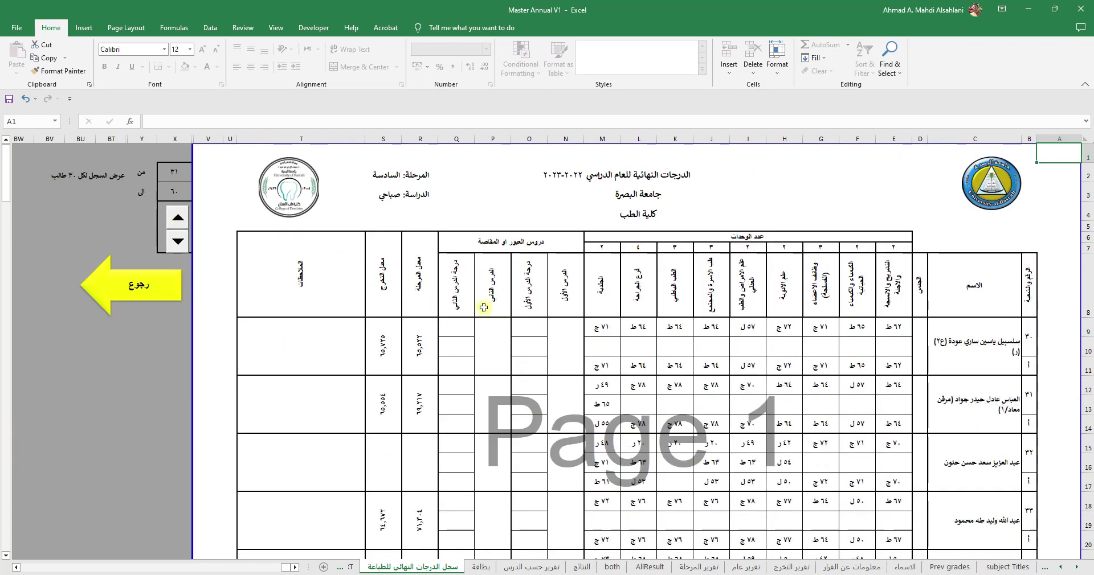
scroll(700, 366, "down", 10)
scroll(768, 400, "down", 5)
scroll(785, 420, "down", 5)
scroll(727, 379, "up", 20)
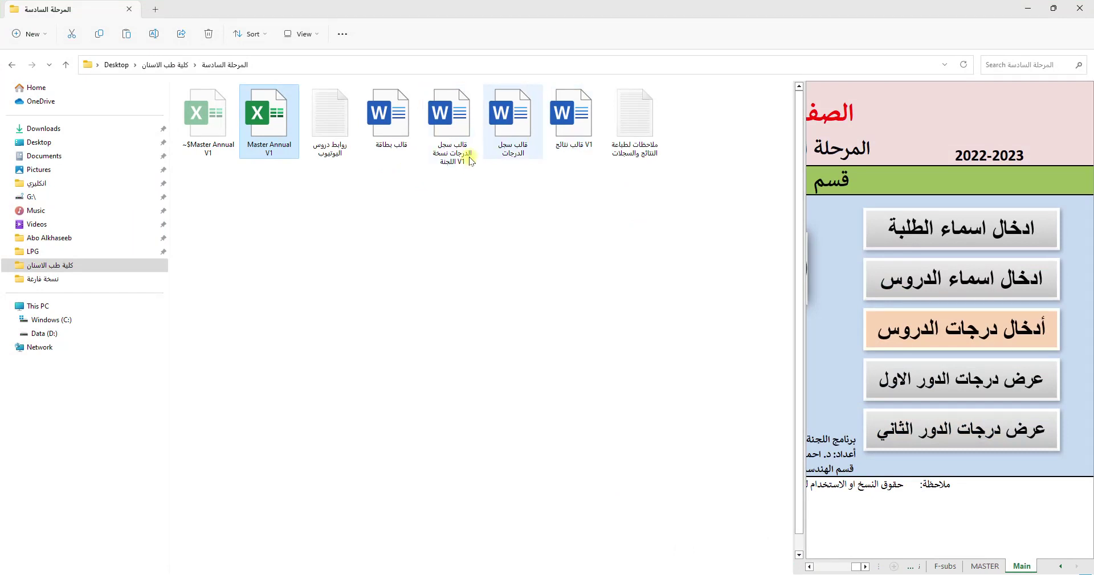
Switch back to the Excel workbook and open the student card (بطاقة طالب) from the results and reports page.
mouse_move(1036, 10)
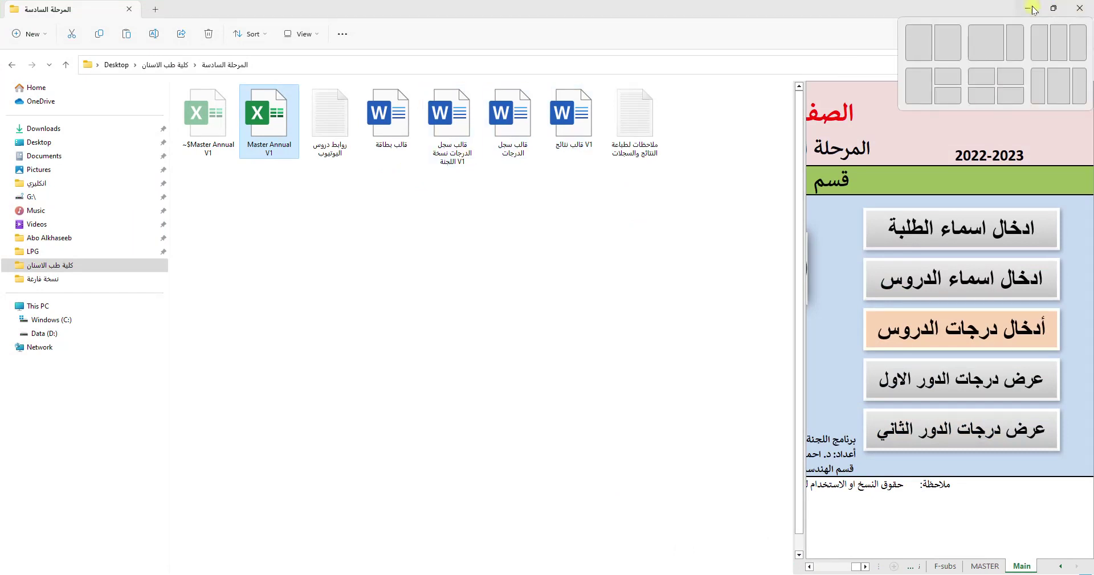
left_click(1032, 9)
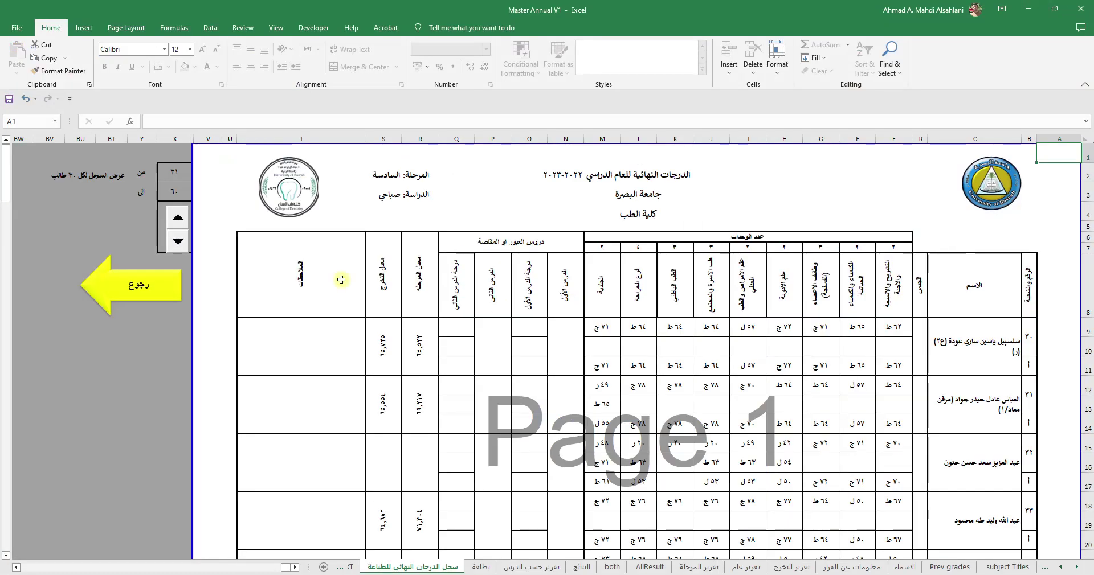
left_click(158, 287)
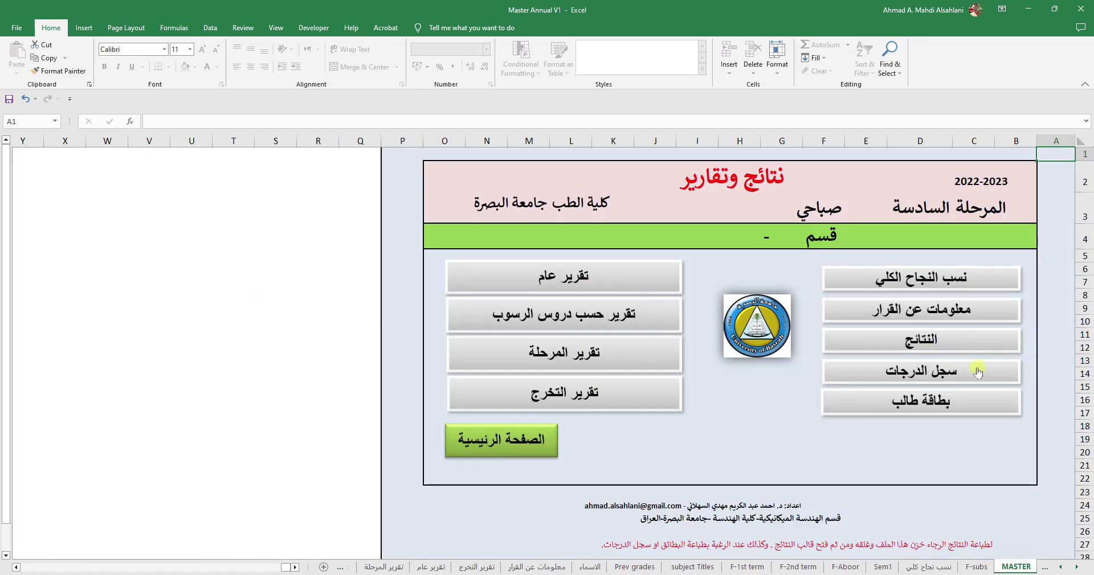
left_click(933, 406)
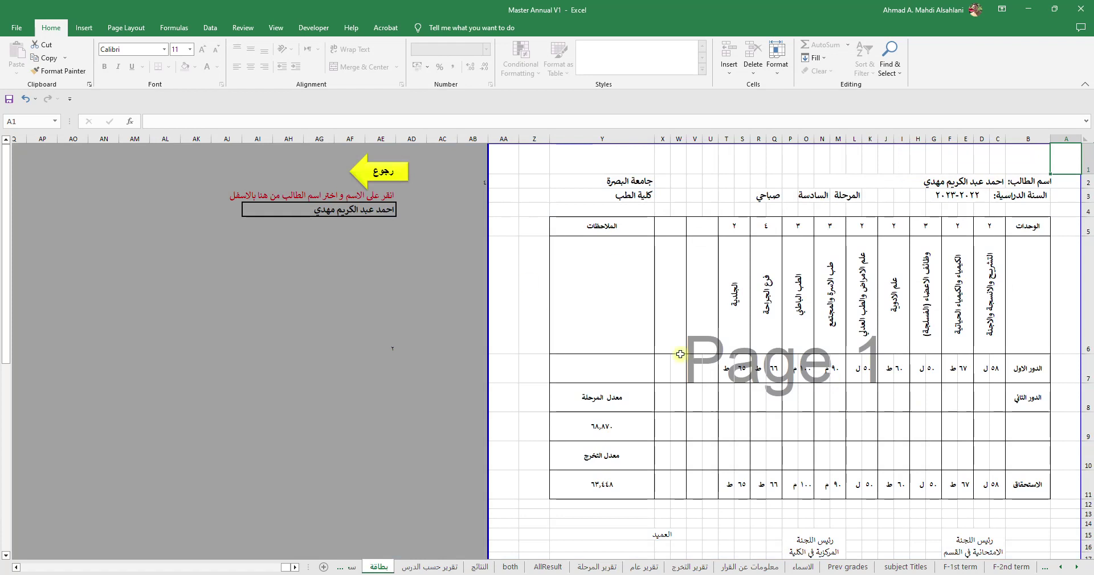
Choose the third student in the name list of the student card to display that student's grades.
left_click(327, 214)
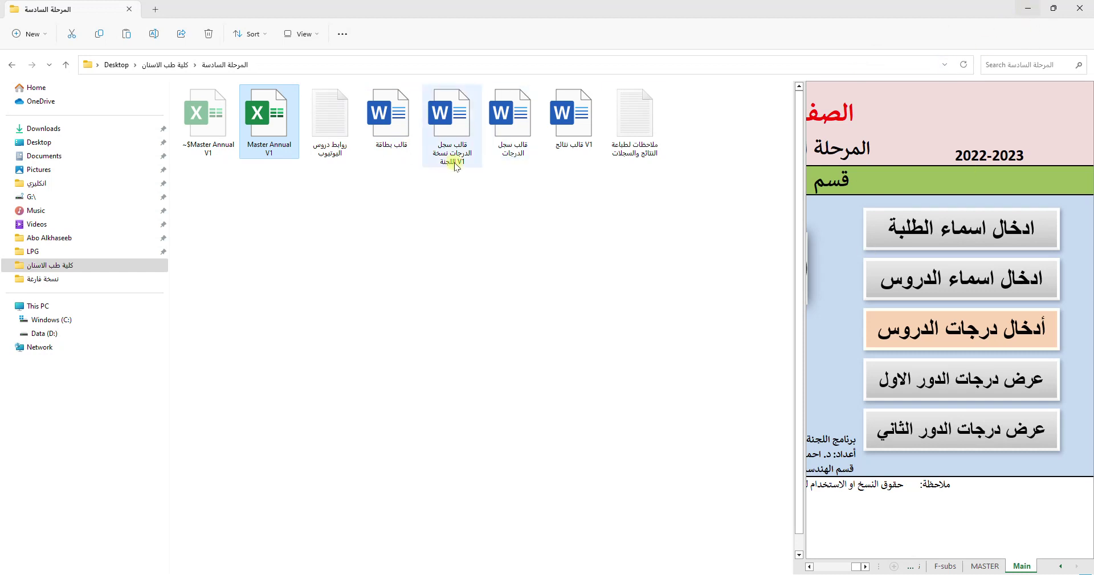
left_click(1034, 8)
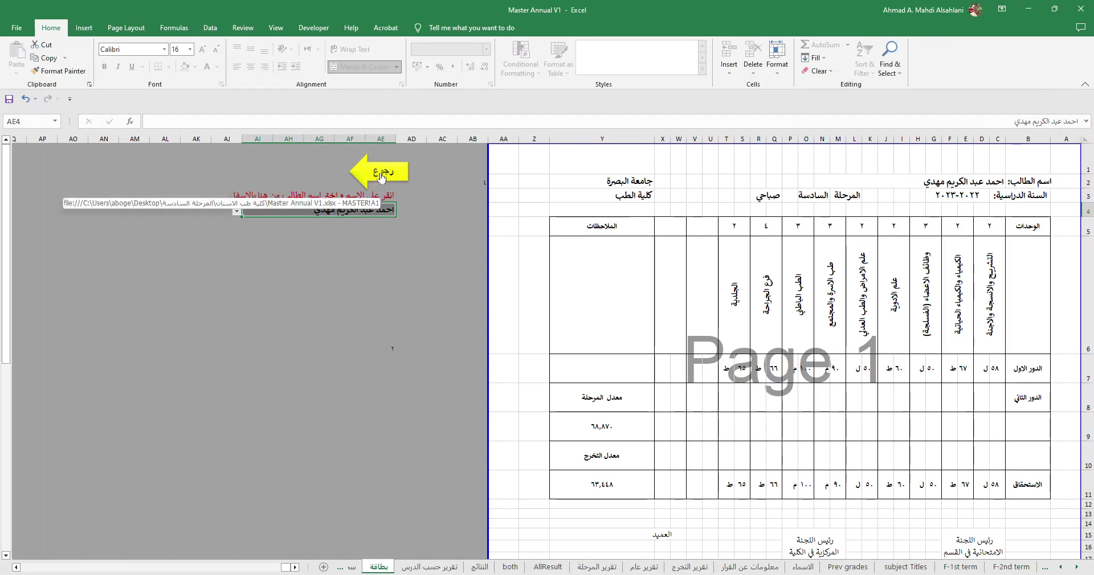
left_click(364, 210)
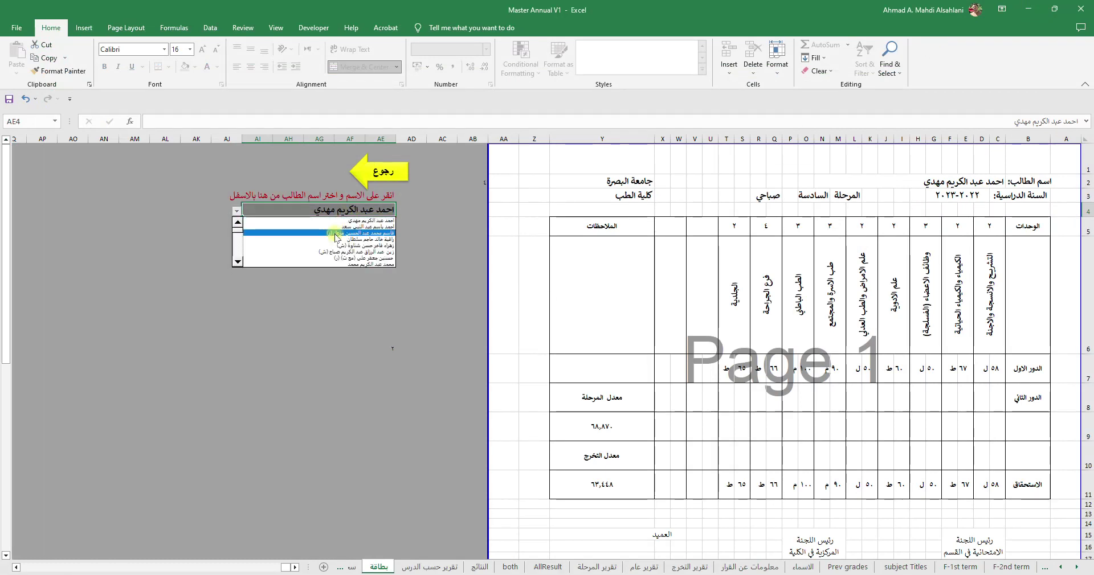
left_click(336, 235)
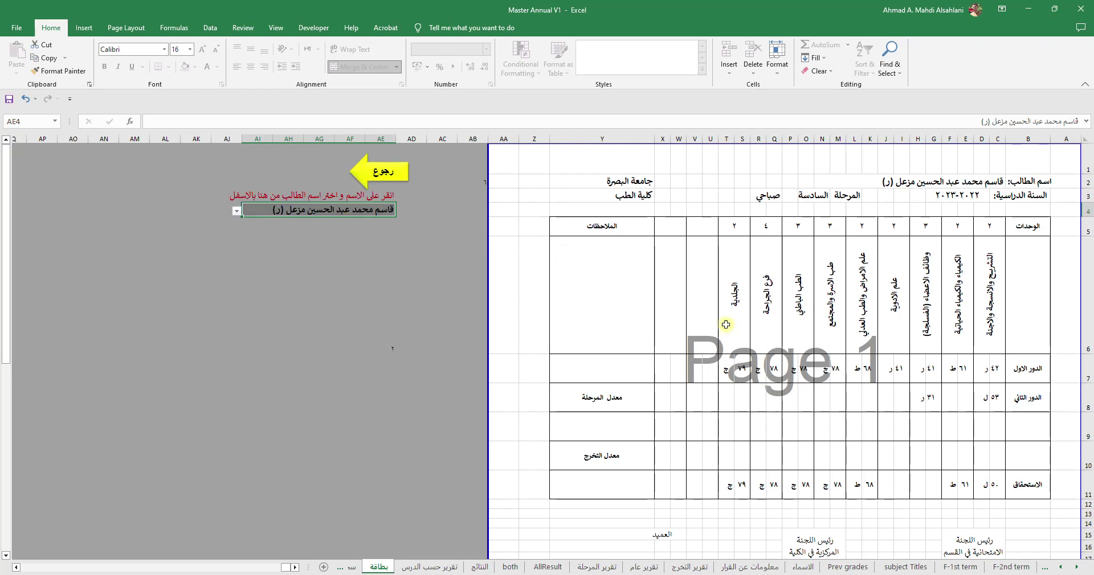
Return to the results and reports page, open the general report (تقرير عام) and look through its student list.
left_click(377, 171)
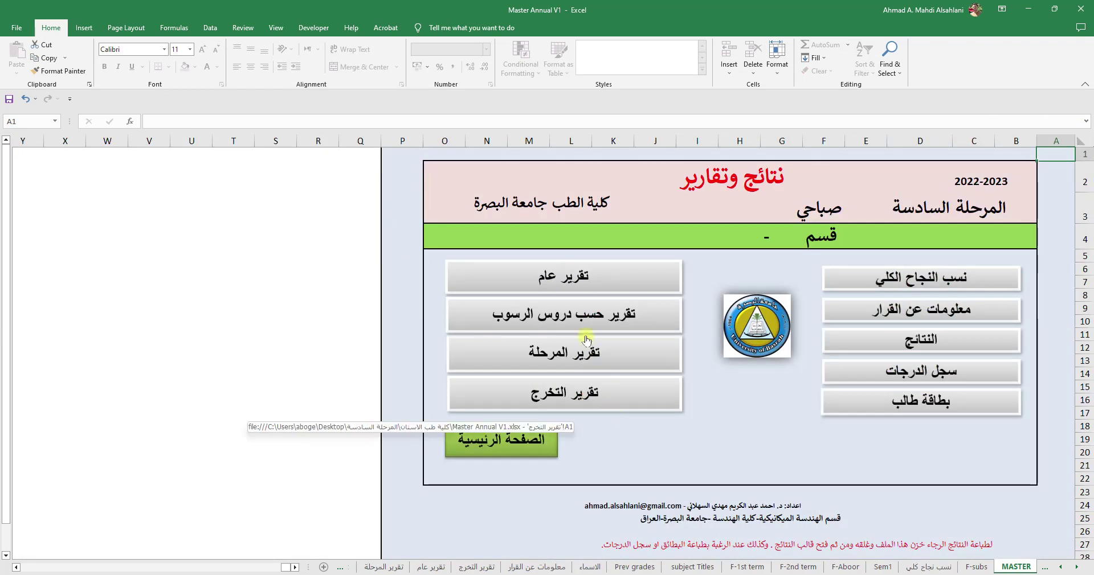
left_click(580, 277)
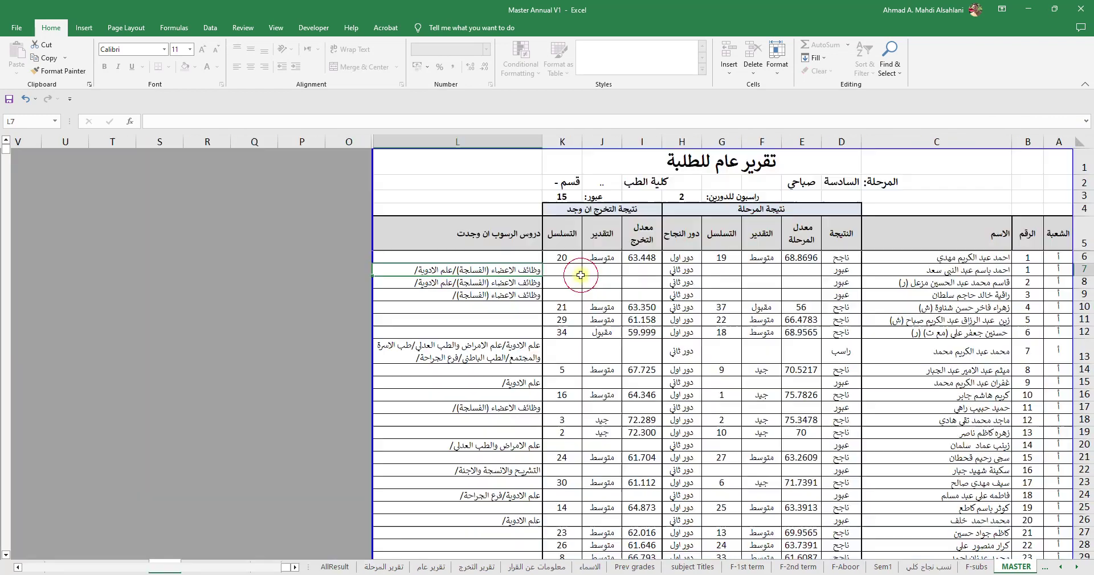
scroll(1031, 295, "down", 5)
scroll(1014, 288, "up", 5)
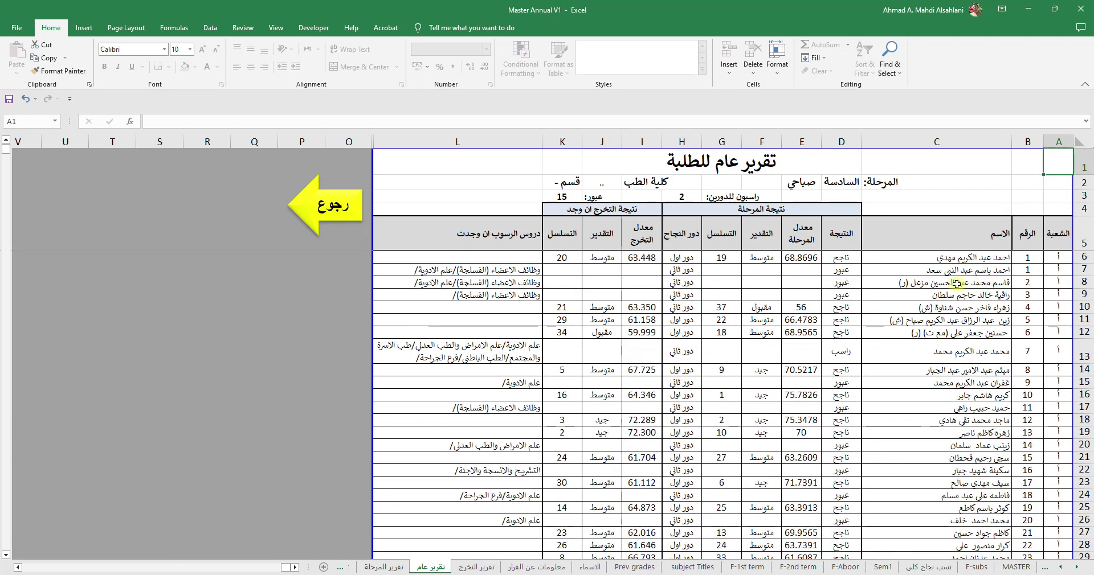
Examine the general report's student names, stage results, averages, ratings and rankings, and the failed-subjects column down to the last student.
left_click(970, 260)
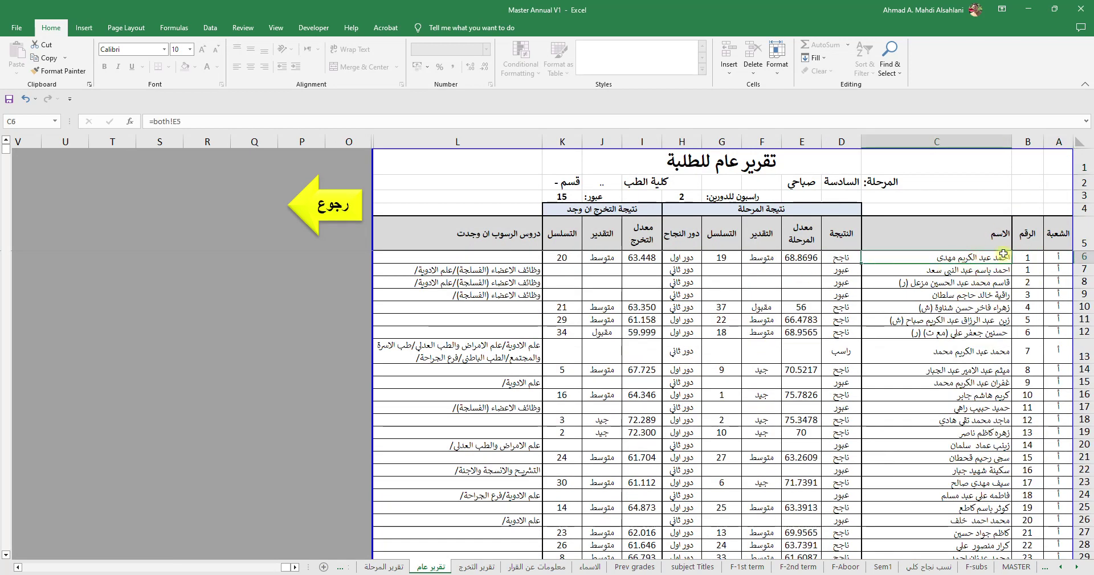
left_click_drag(1049, 264, 475, 453)
left_click(789, 217)
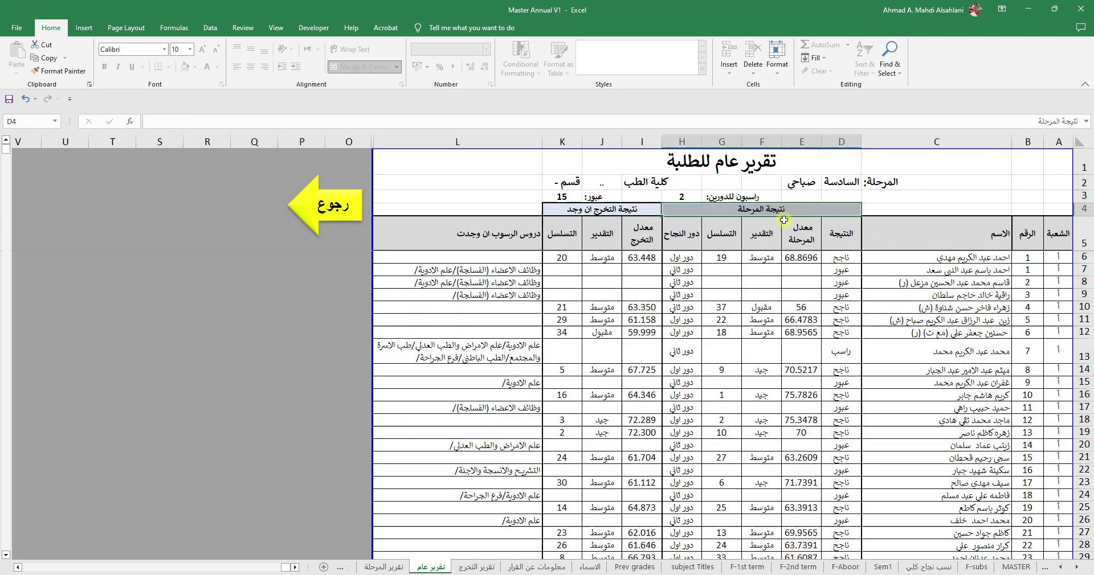
left_click(792, 260)
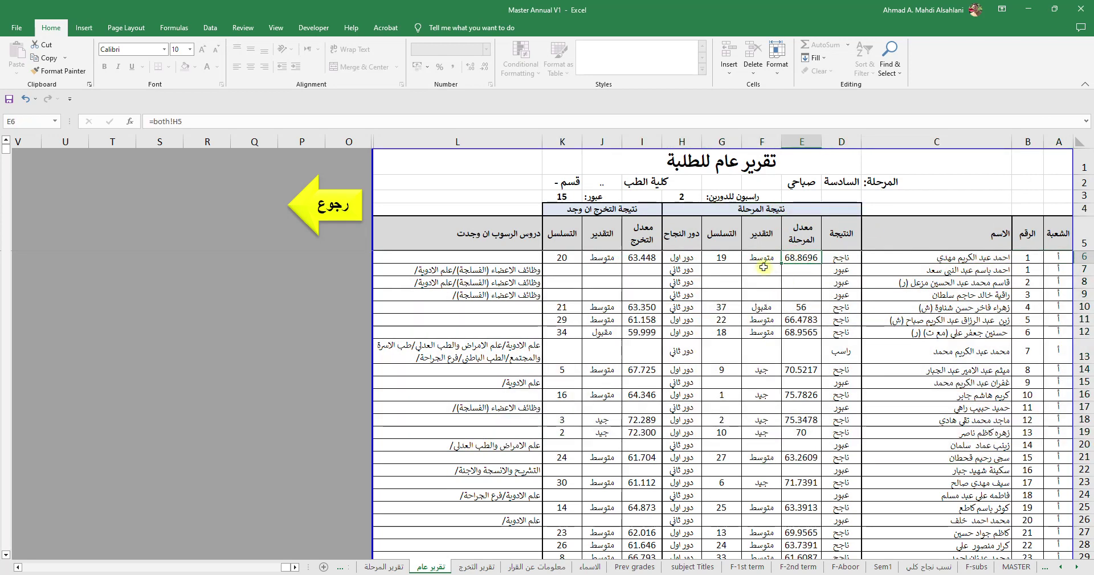
left_click(752, 259)
left_click(721, 259)
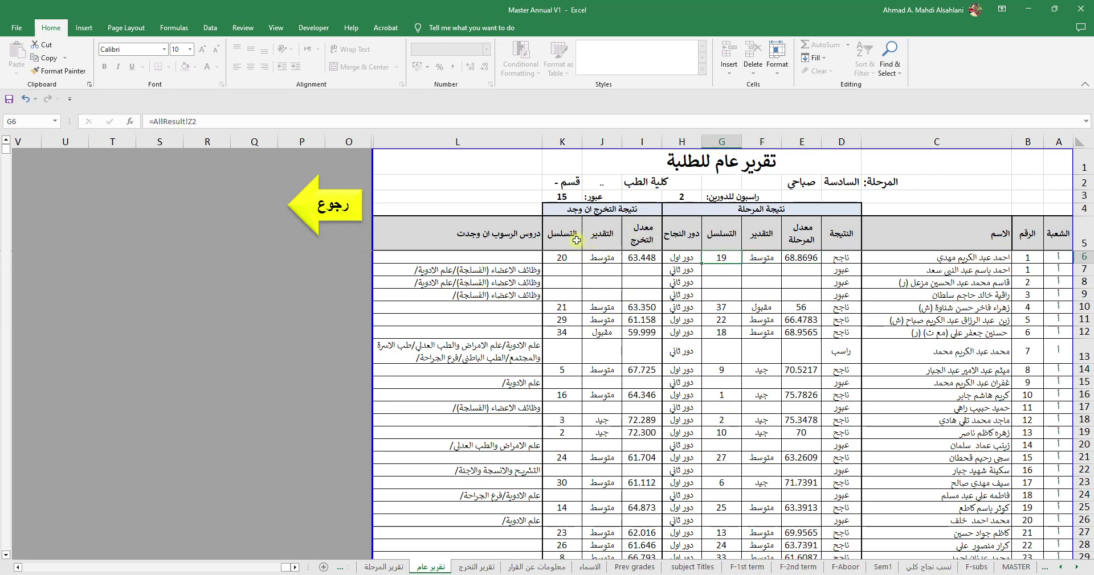
left_click_drag(505, 250, 489, 402)
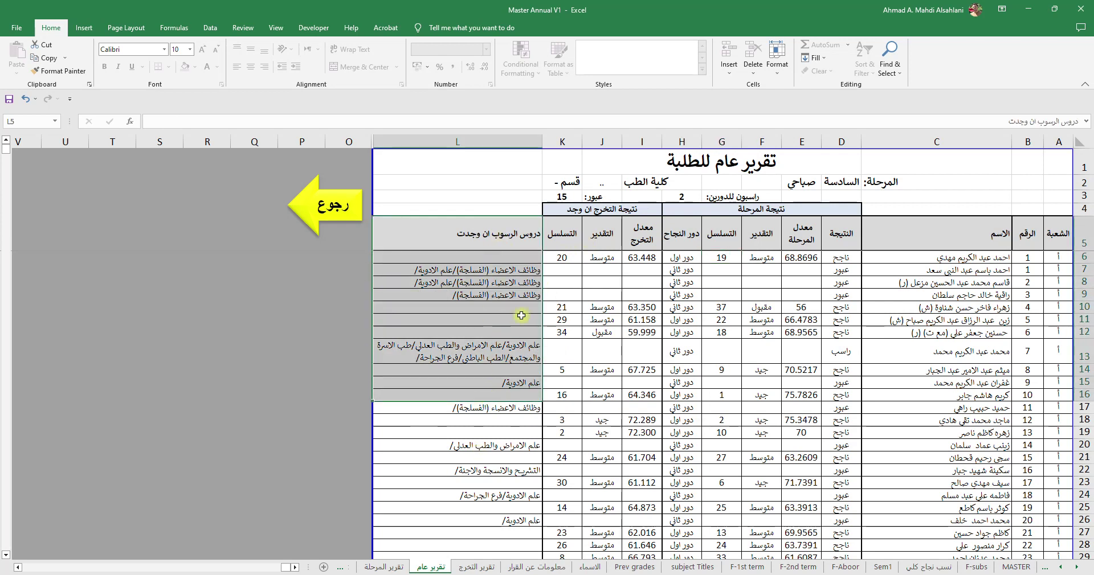
scroll(515, 368, "down", 14)
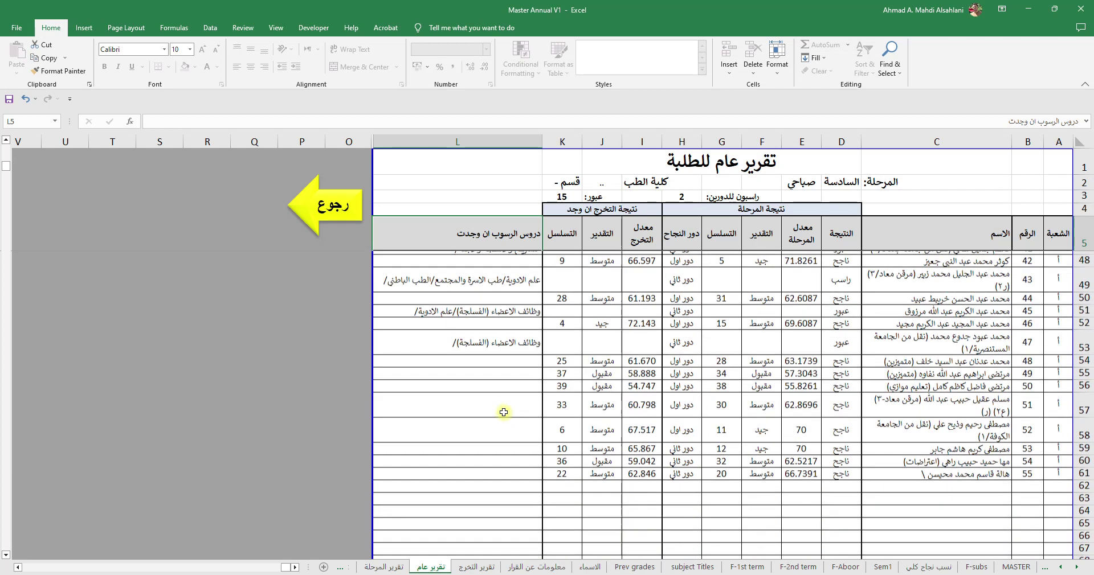
scroll(504, 412, "up", 14)
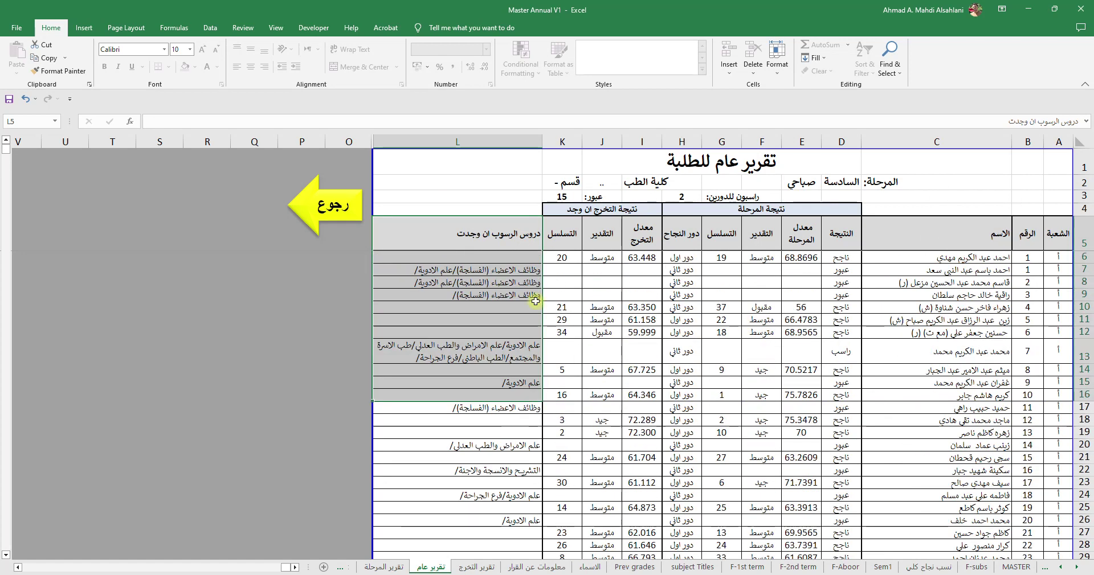
Return to the results and reports page and open the report by failed subjects (تقرير حسب دروس الرسوب).
left_click(348, 209)
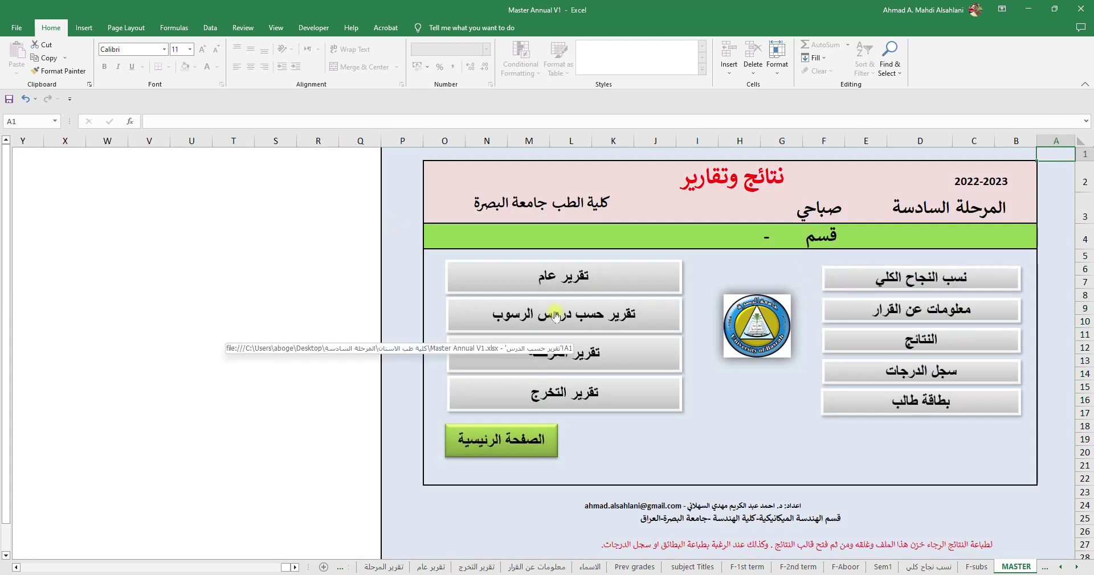
left_click(618, 322)
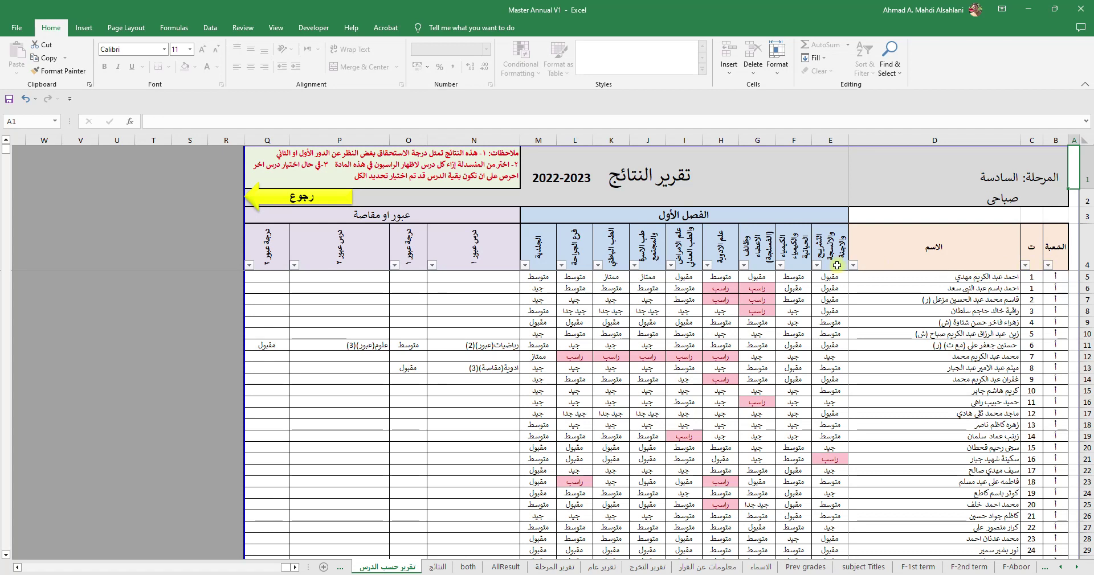
left_click(1048, 268)
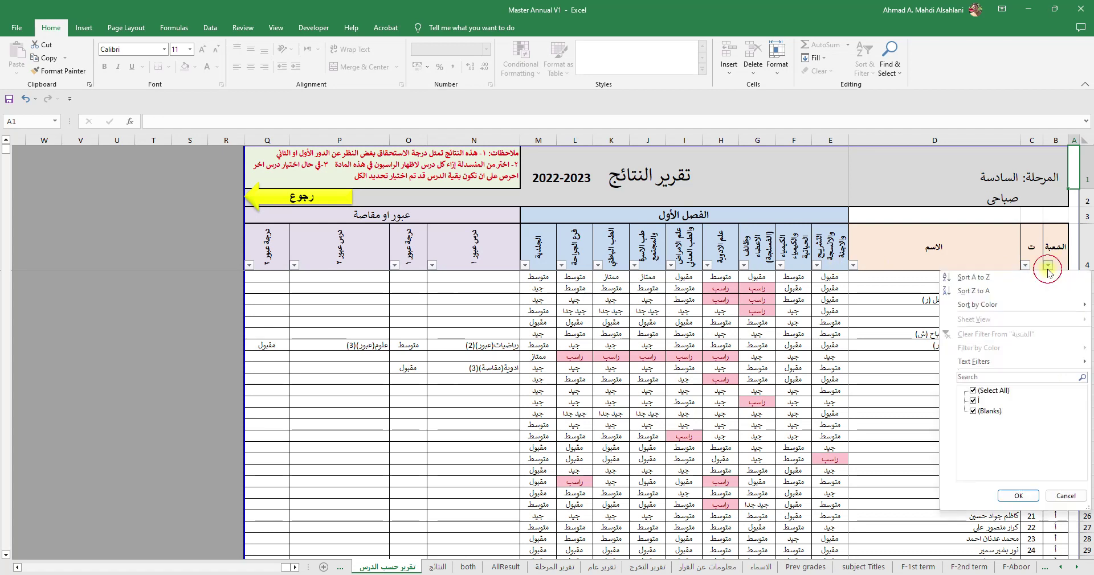
left_click(972, 411)
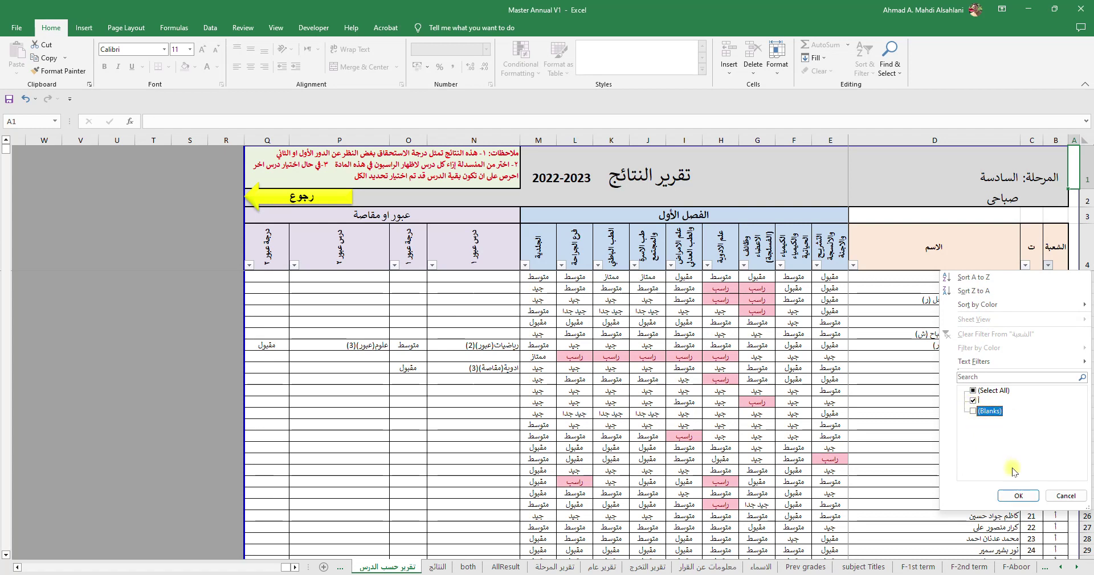
left_click(1066, 497)
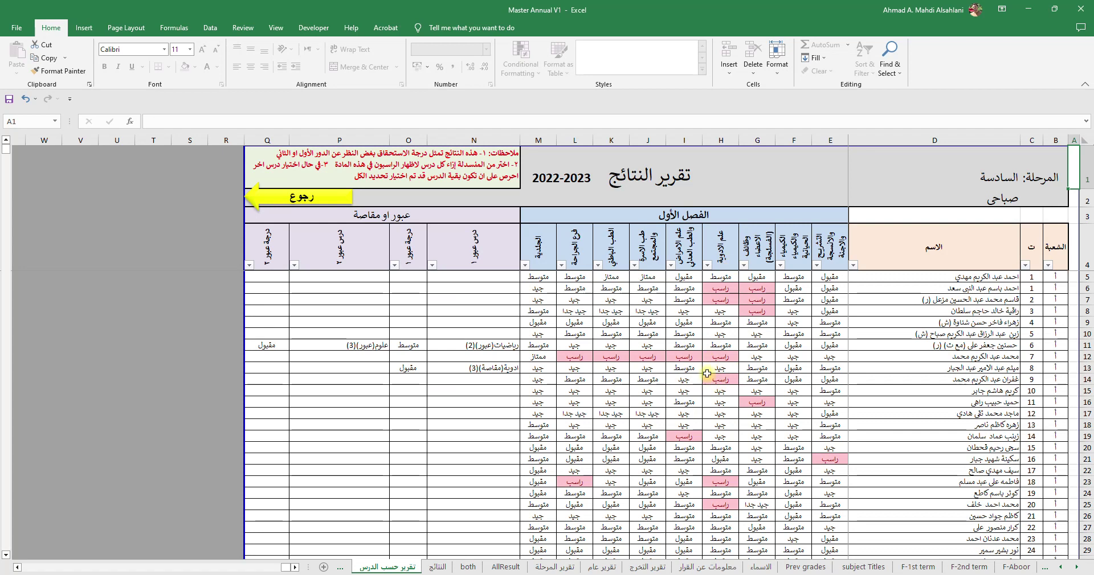
Filter the علم الادوية column to راسب to review the failing students, and restore the full list.
left_click(709, 266)
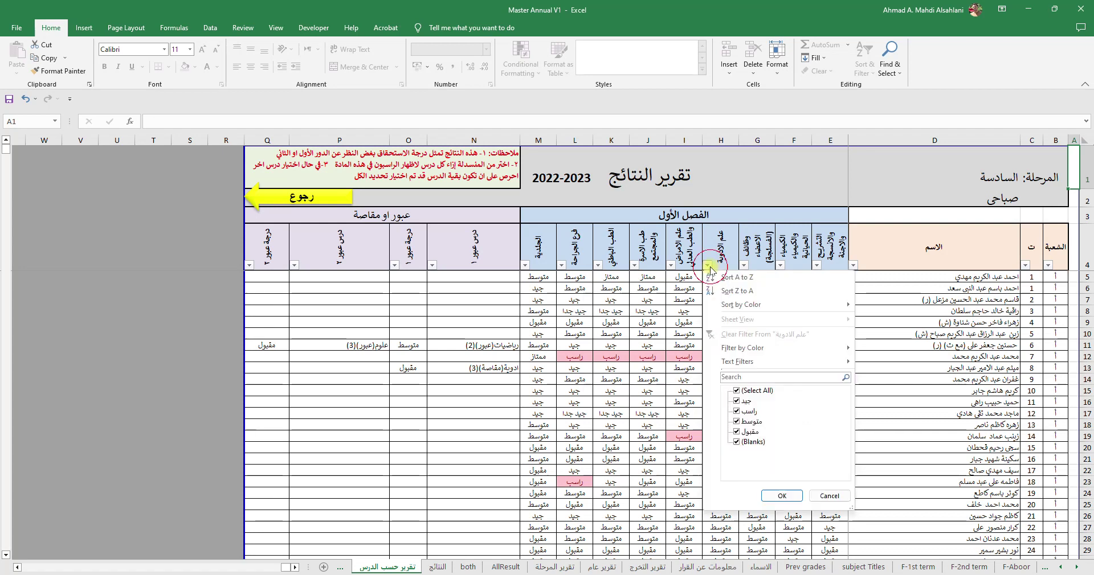
left_click(737, 391)
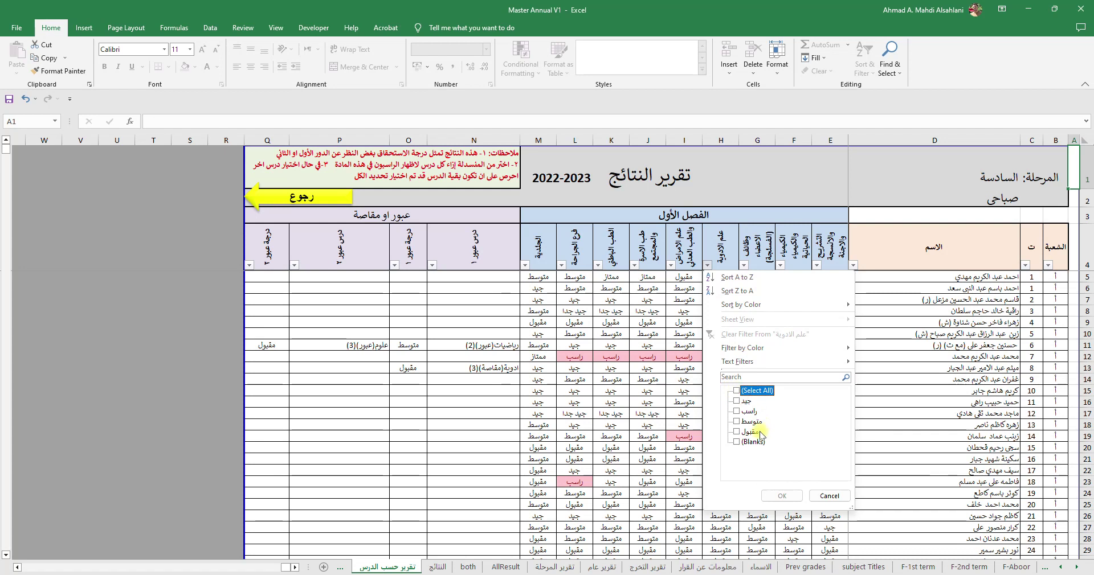
left_click(736, 412)
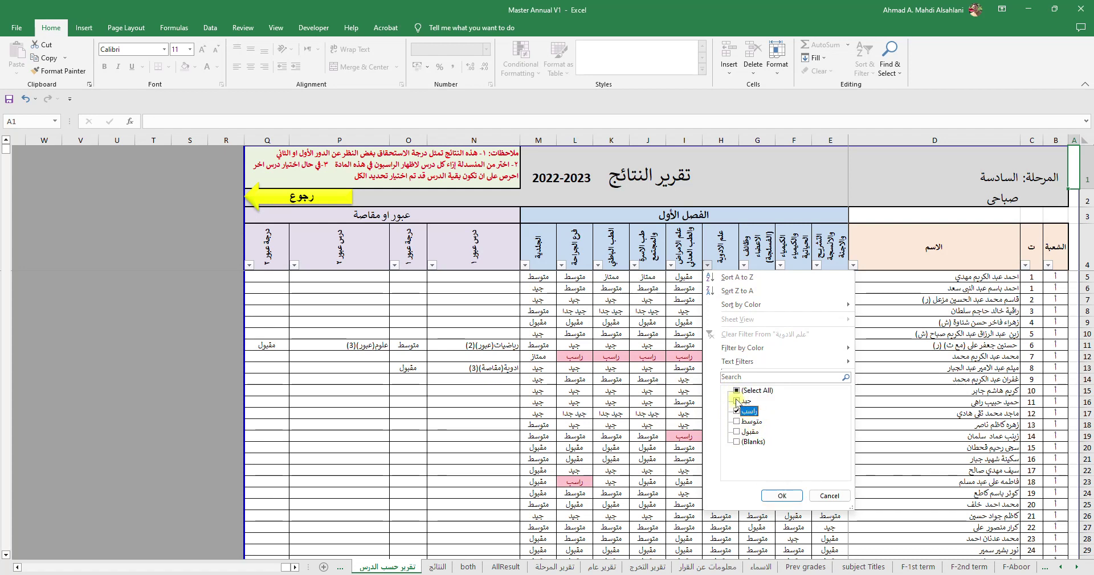
left_click(781, 494)
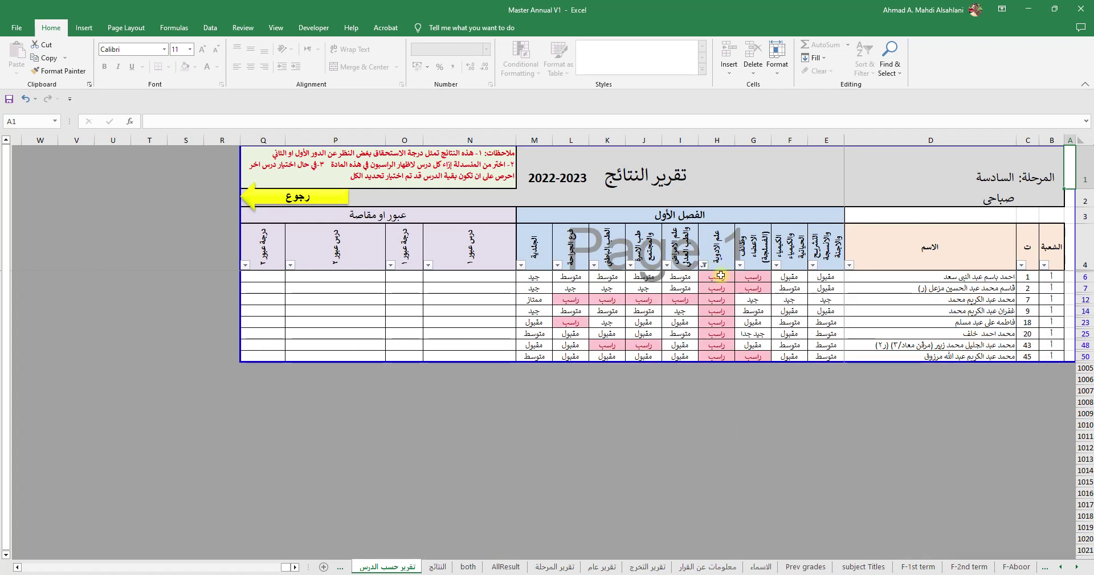
left_click_drag(713, 277, 712, 356)
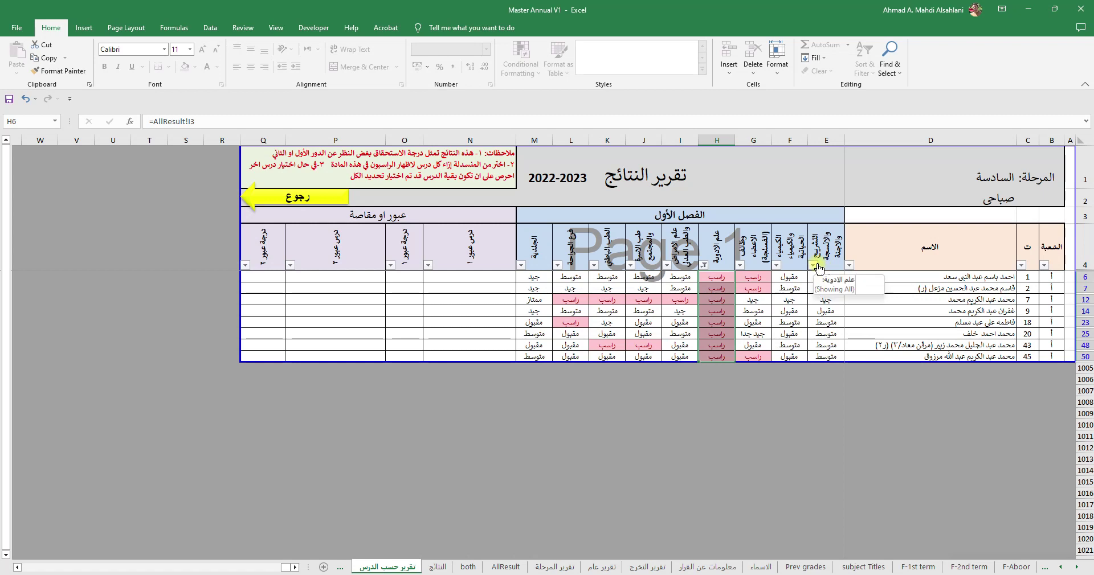
left_click(705, 266)
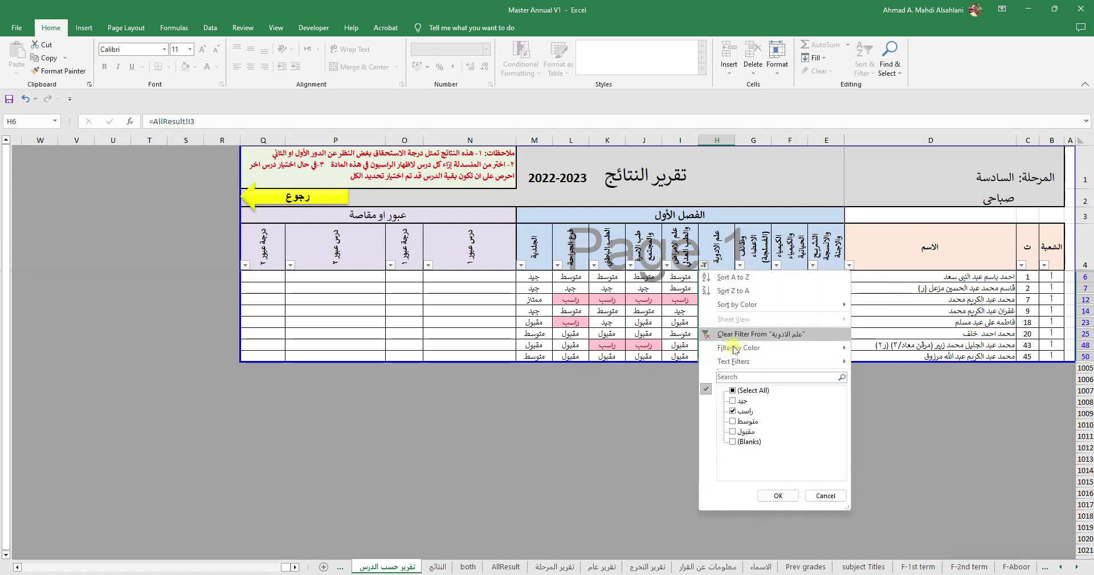
left_click(758, 498)
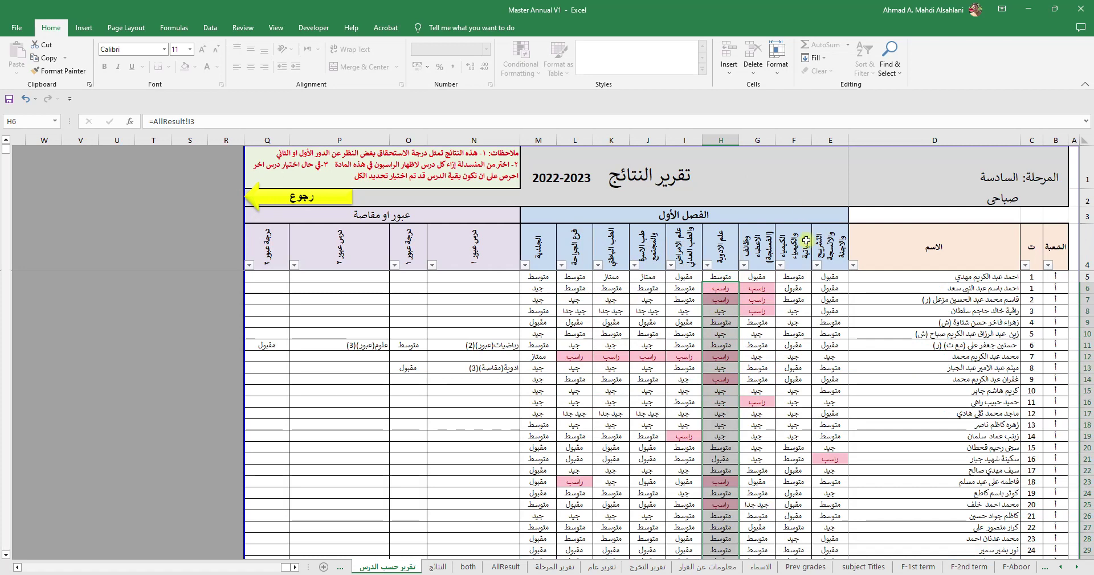
Filter the anatomy and histology column (التشريح والانسجة والاجنة) to show only راسب, and restore all its values.
left_click(817, 266)
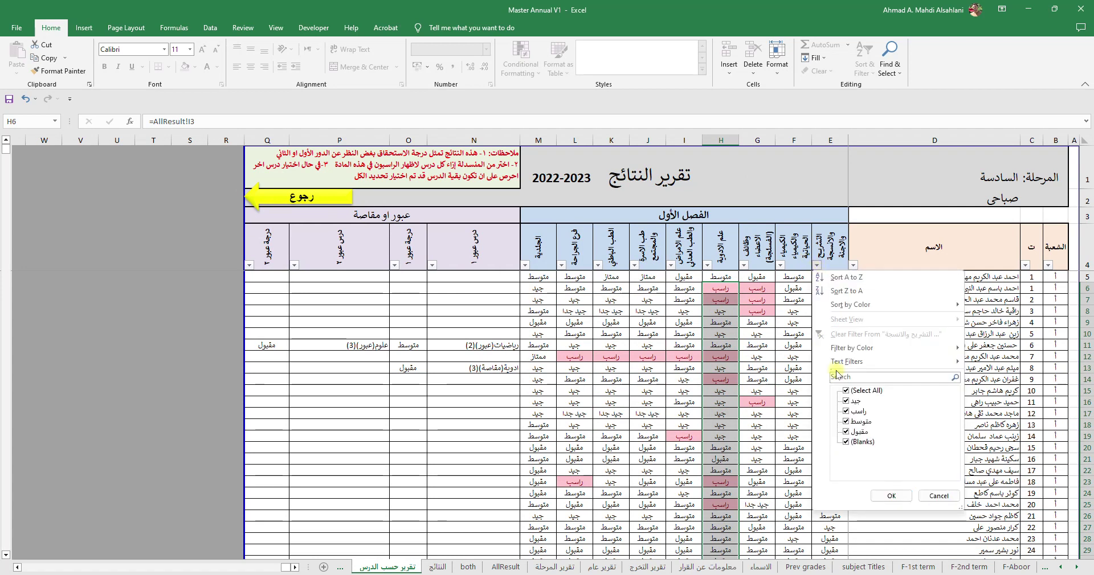
left_click(846, 391)
left_click(846, 411)
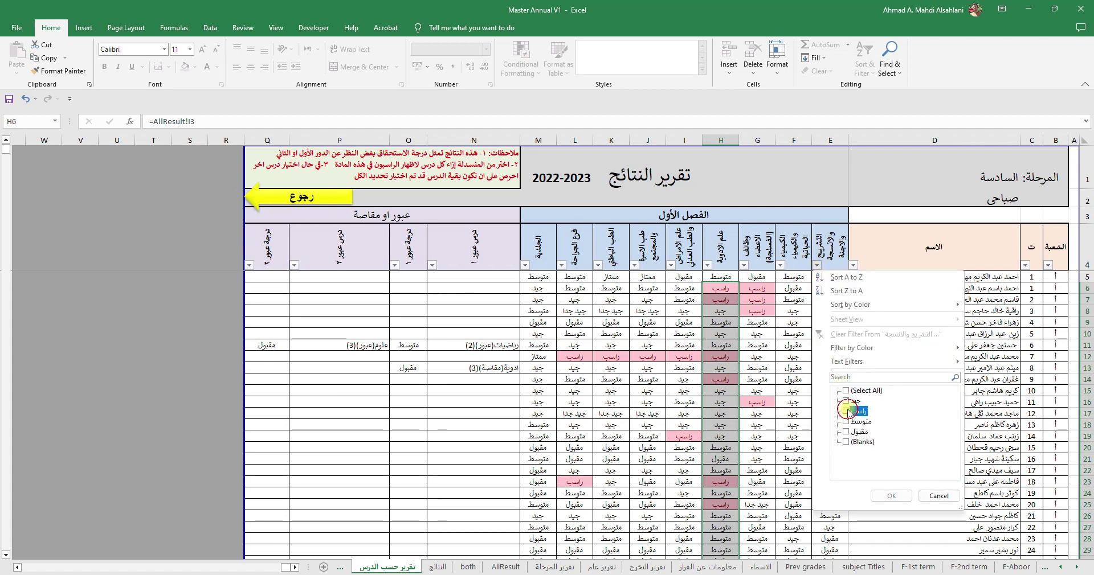
left_click(892, 495)
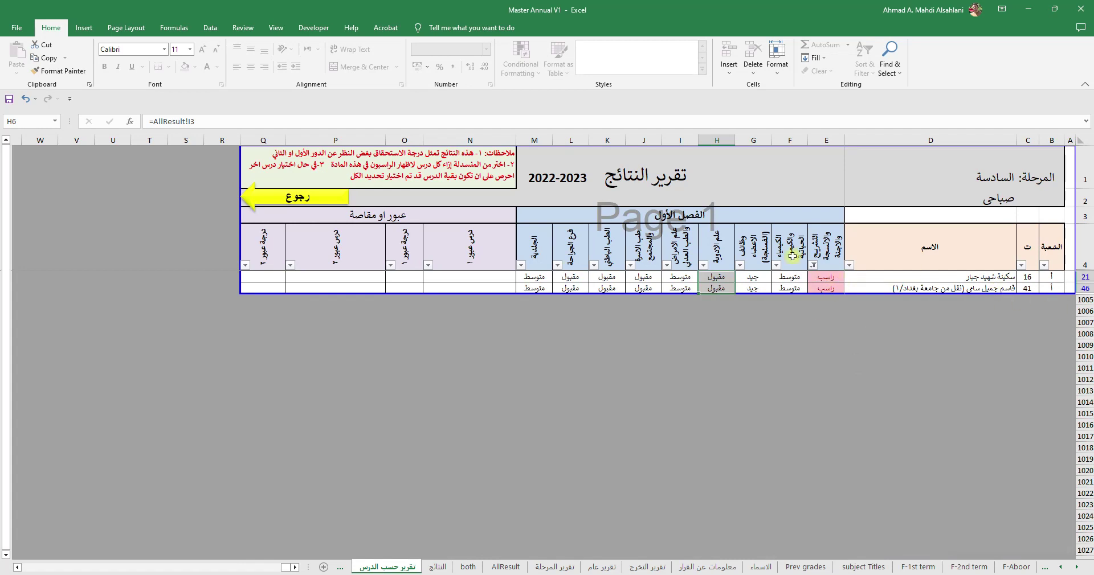
left_click(814, 265)
left_click(842, 391)
left_click(887, 496)
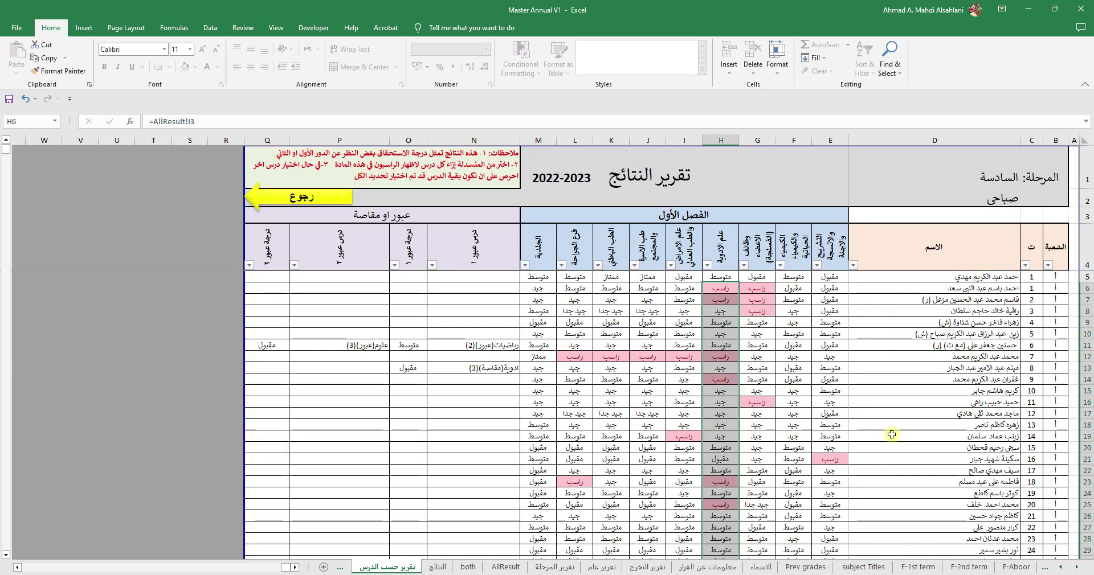
Filter the درس عبور ١ column to exclude blanks, leaving only students with a carried-over or credited subject.
left_click(431, 266)
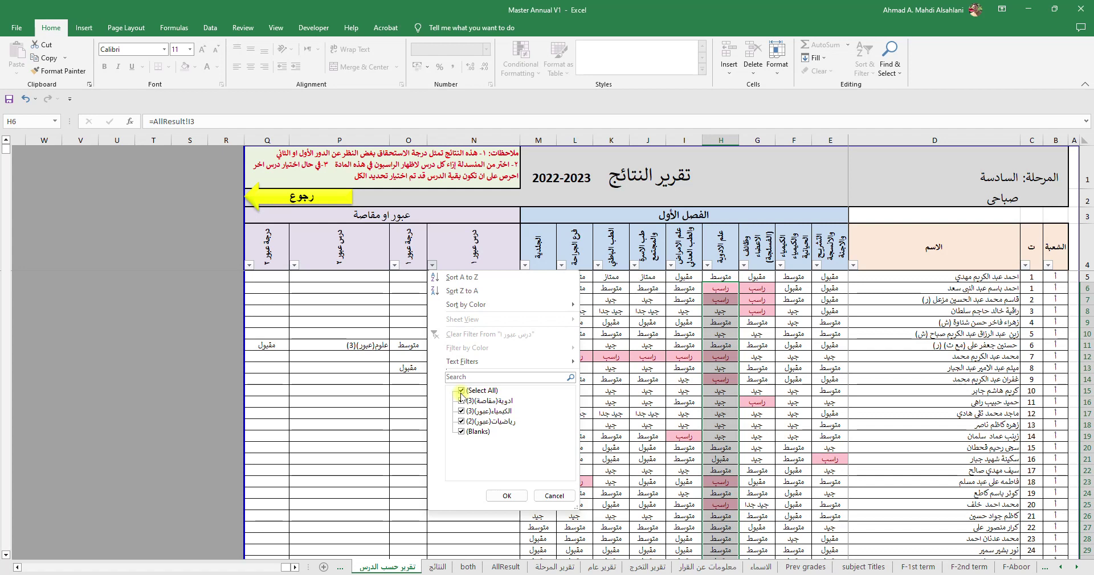
left_click(462, 432)
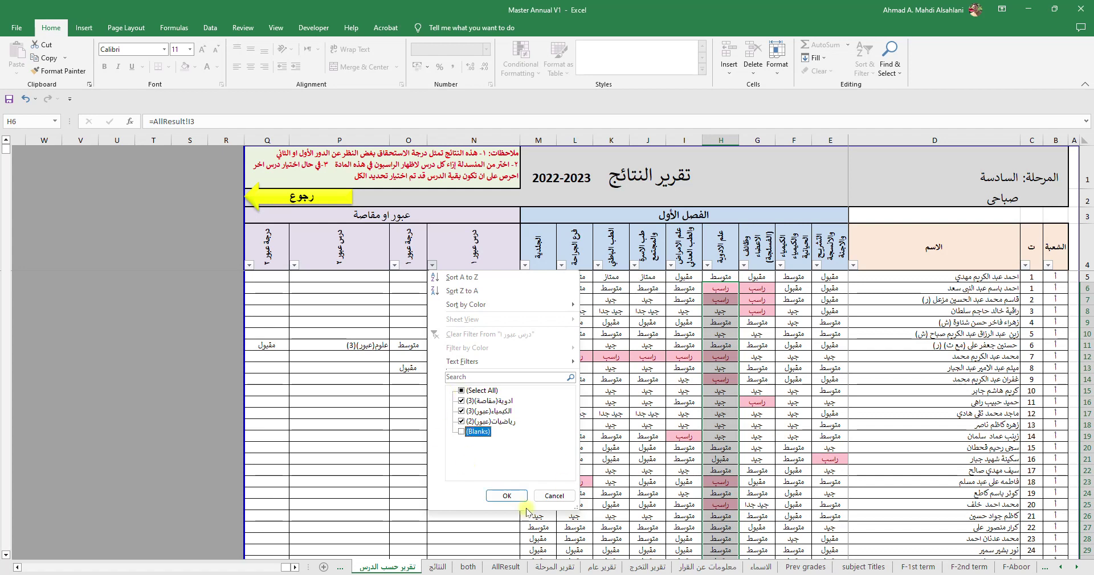
left_click(506, 495)
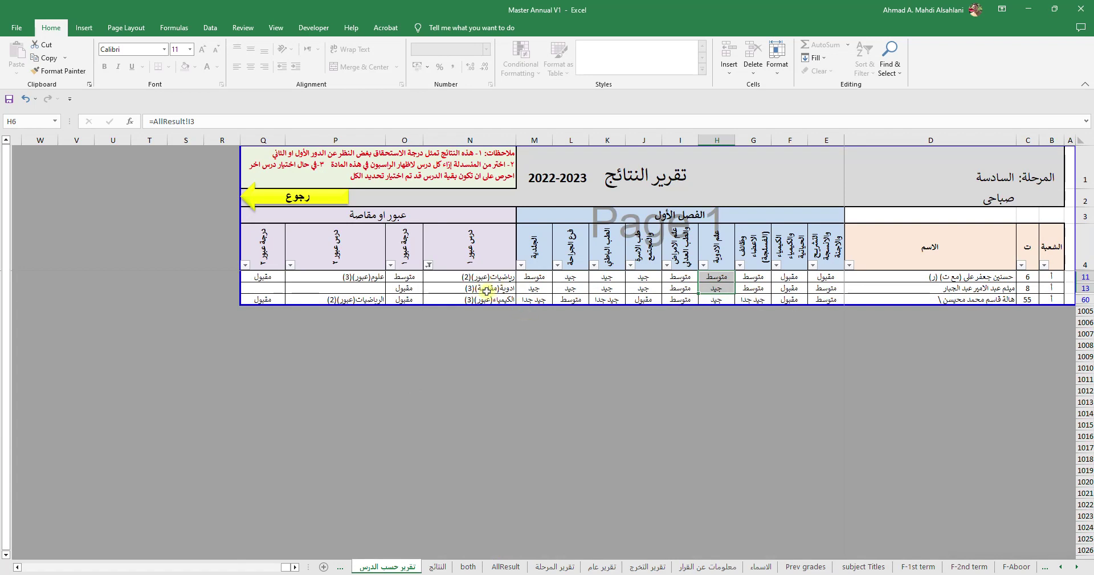
left_click(429, 266)
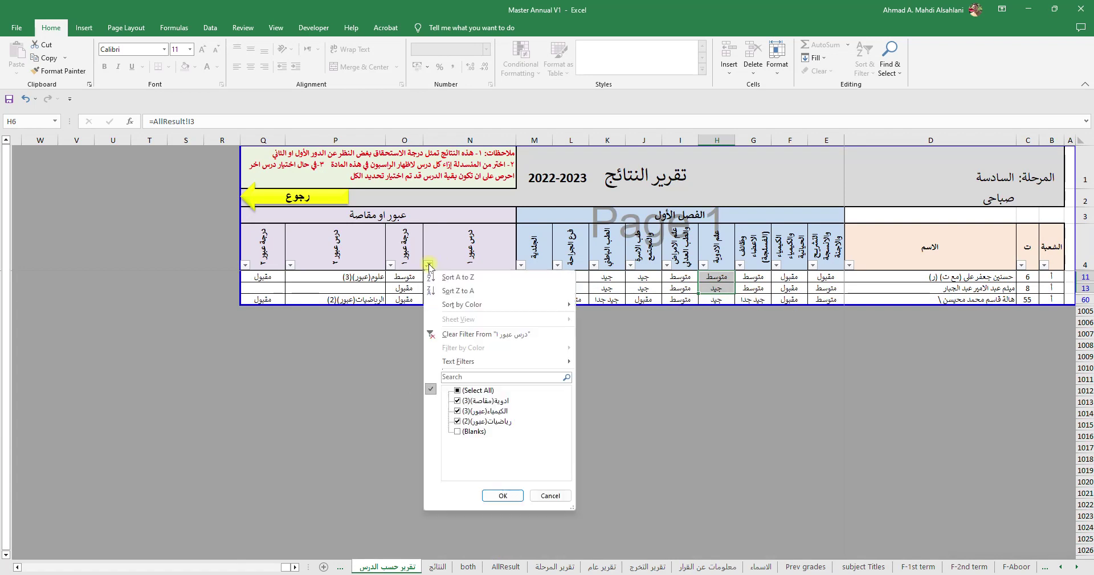
left_click(389, 264)
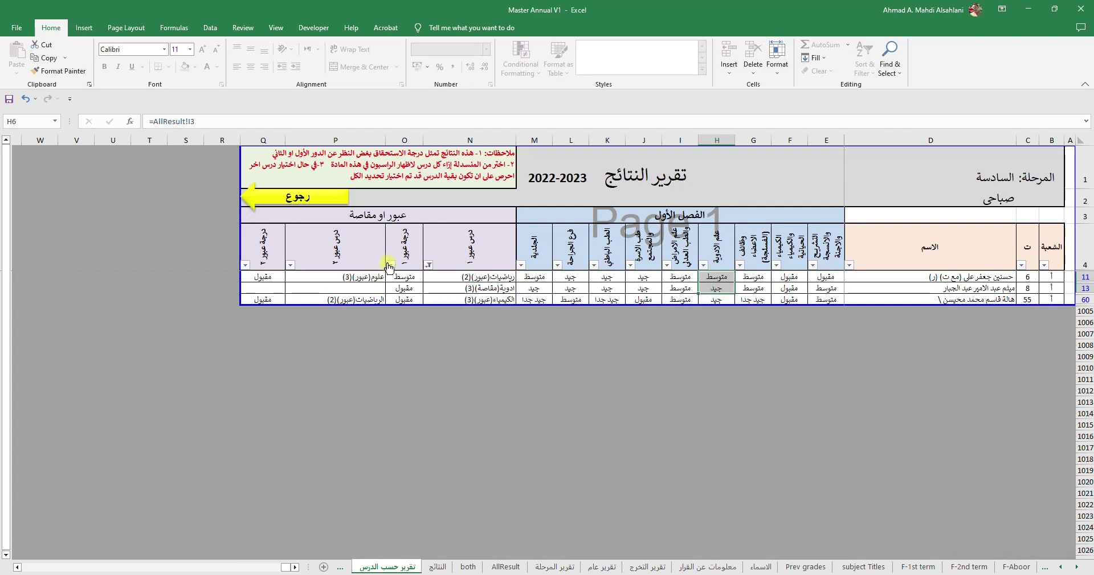
left_click(389, 265)
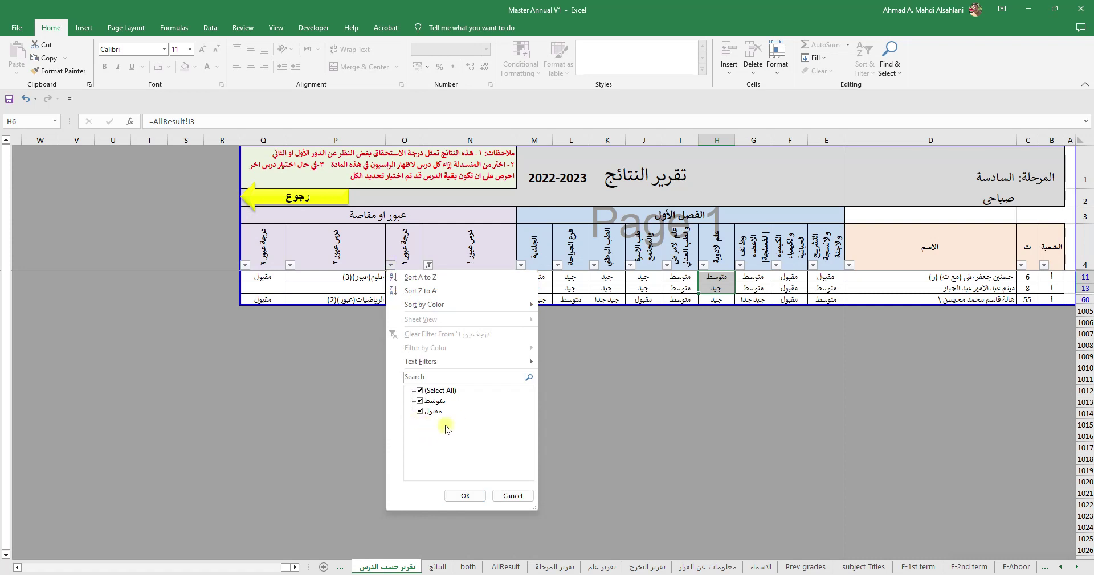
left_click(420, 391)
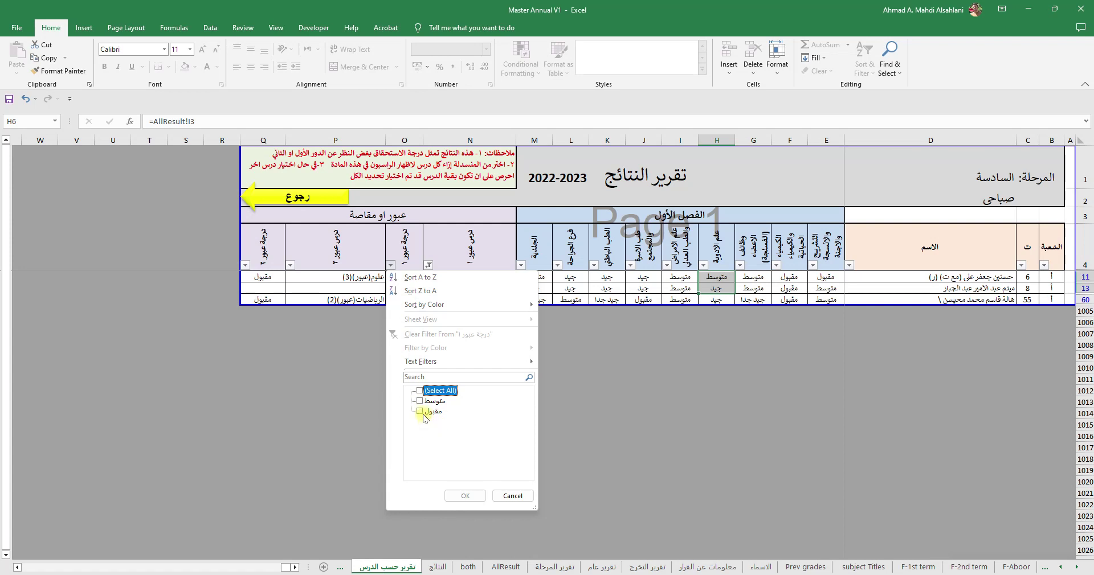
left_click(420, 390)
left_click(465, 495)
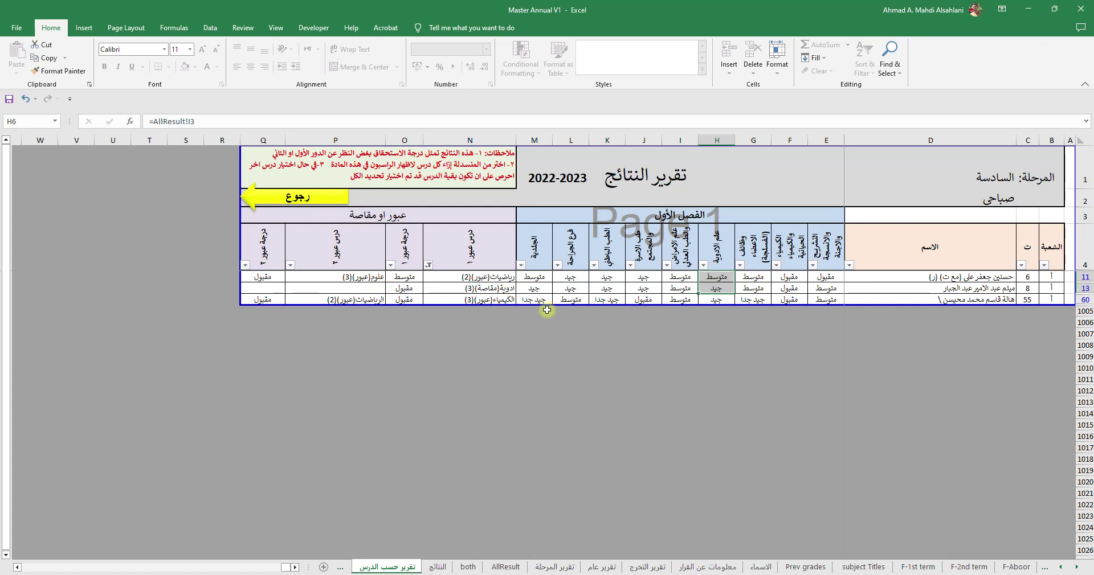
Reselect all values in the درس عبور ١ filter to show every student in the report again.
left_click(428, 265)
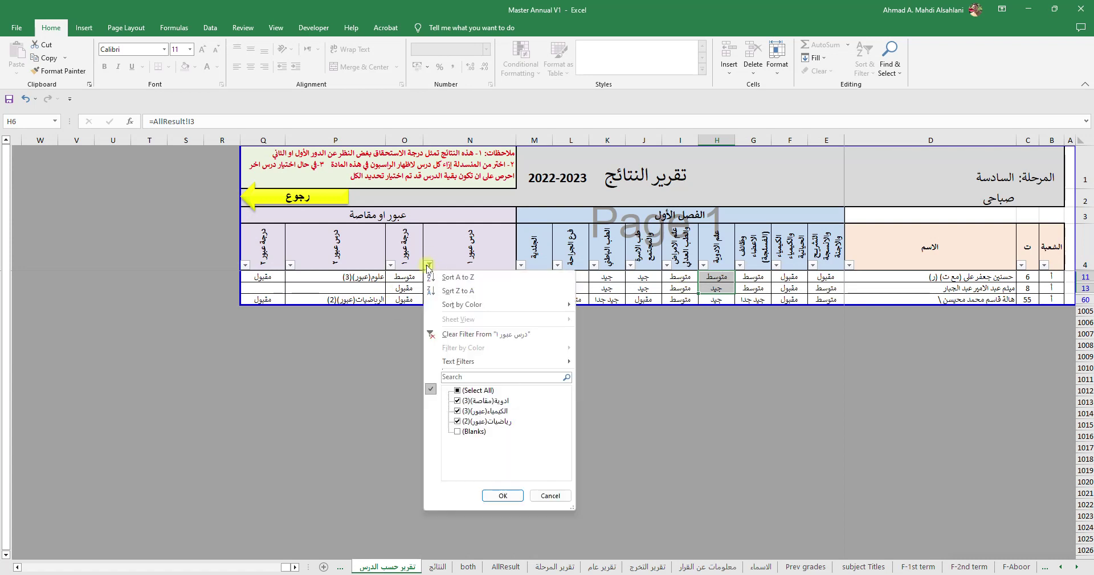
left_click(457, 391)
left_click(502, 495)
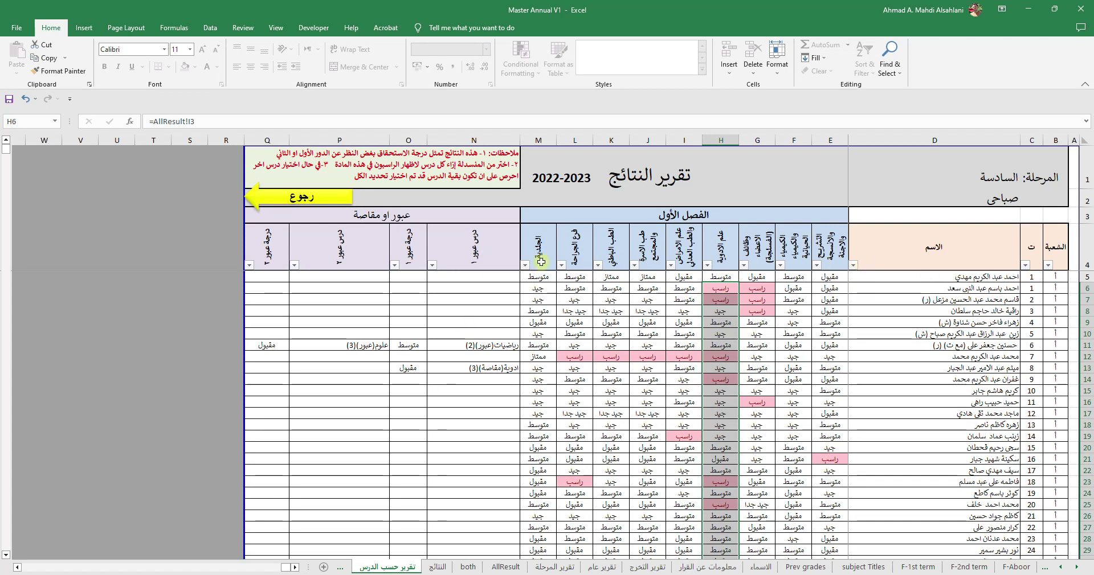
scroll(904, 262, "up", 4, "ctrl")
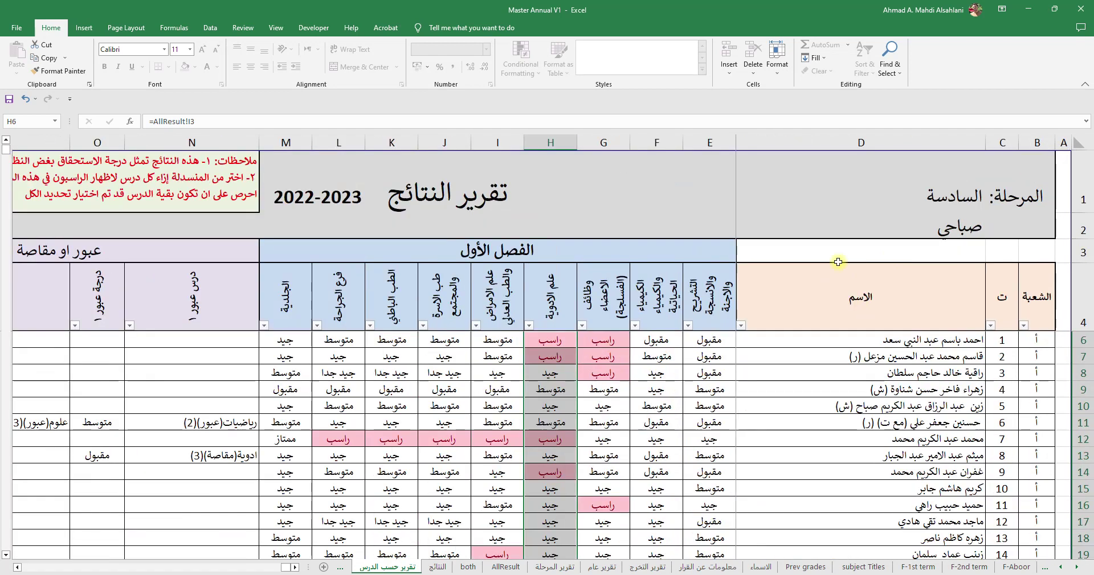
scroll(744, 330, "up", 3, "ctrl")
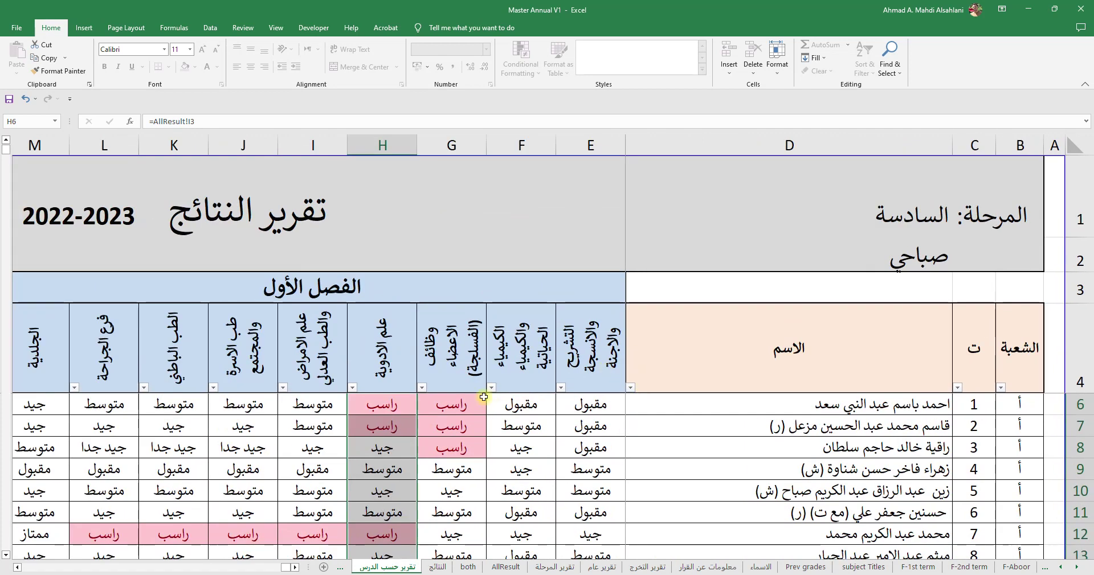
Filter the وظائف الاعضاء (الفسلجة) column to show only راسب and review the students who failed it.
left_click(423, 388)
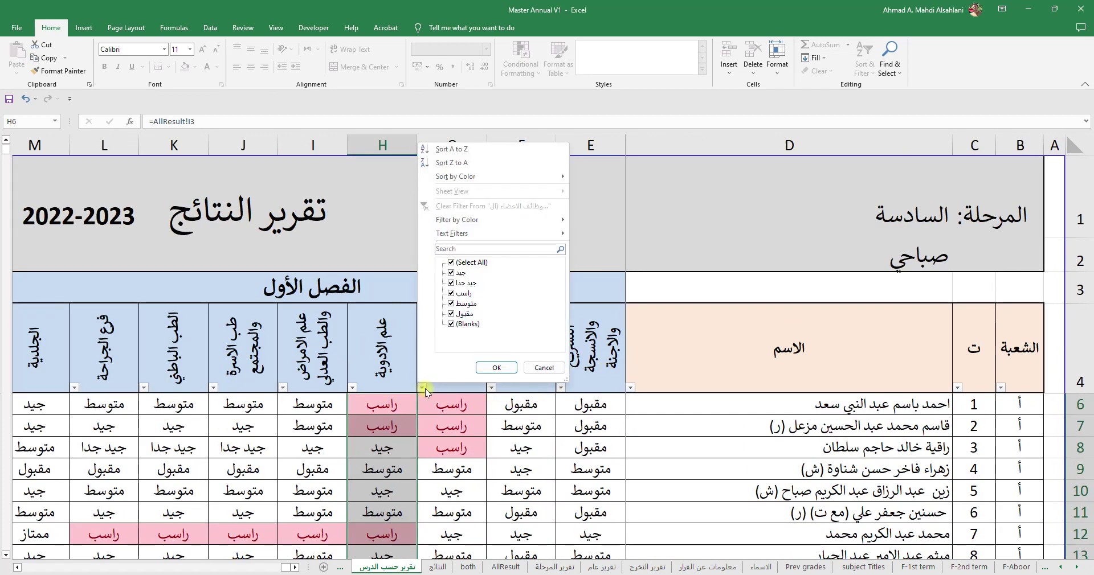
left_click(450, 262)
left_click(450, 293)
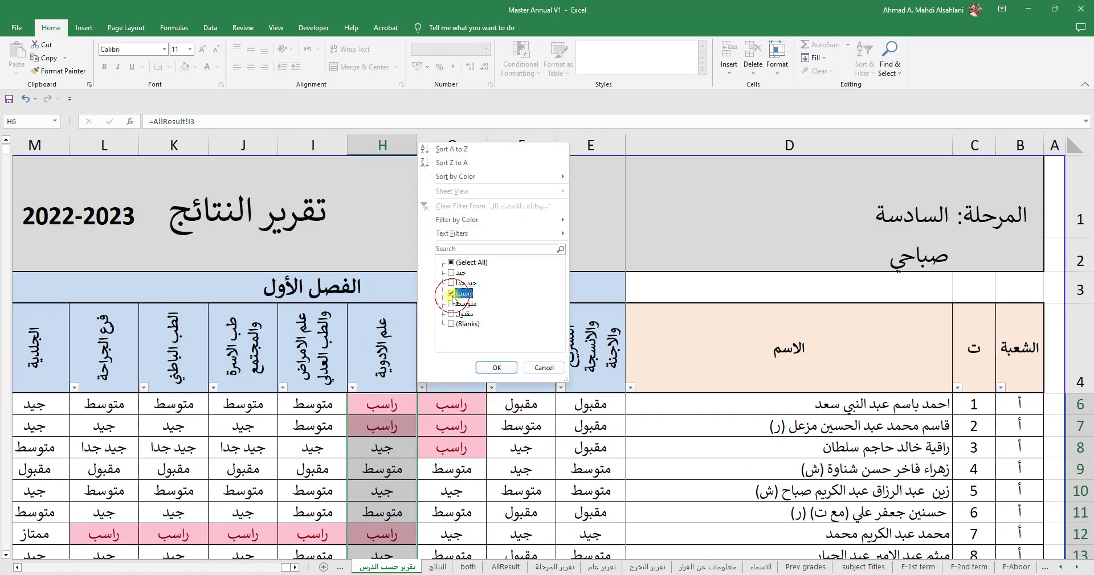
left_click(496, 369)
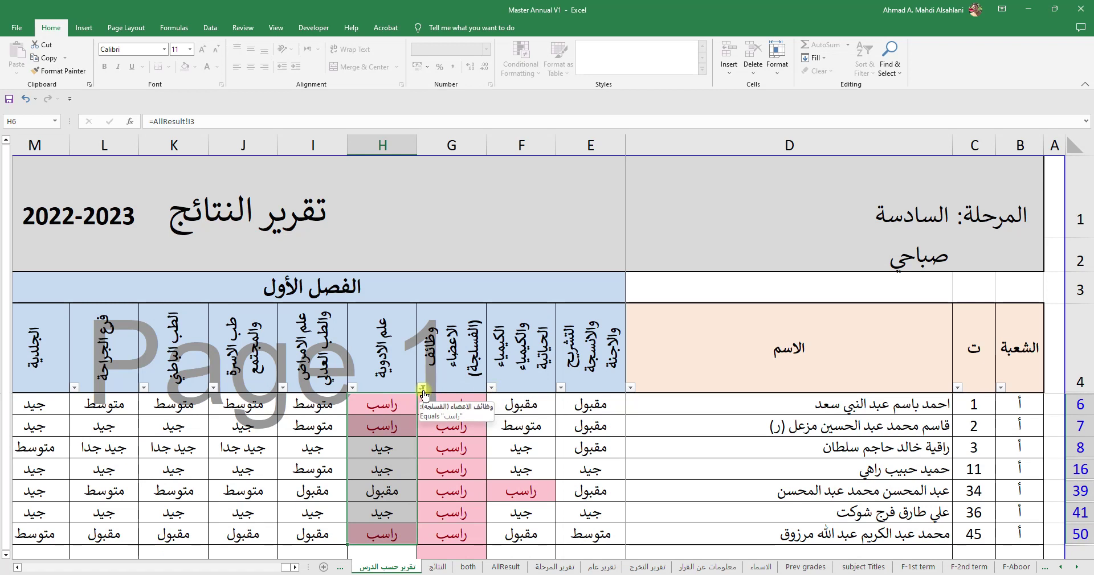
scroll(535, 415, "down", 1)
scroll(537, 416, "down", 1, "ctrl")
scroll(519, 419, "up", 1)
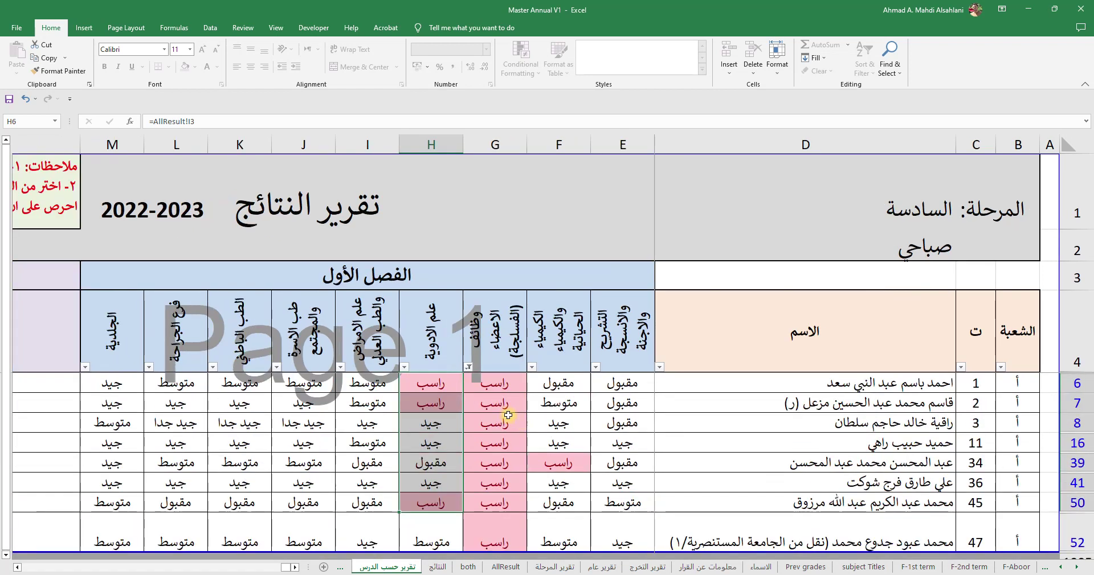
Clear the filter on the وظائف الاعضاء (الفسلجة) column and view the full report with all its subject columns.
left_click(468, 368)
left_click(498, 244)
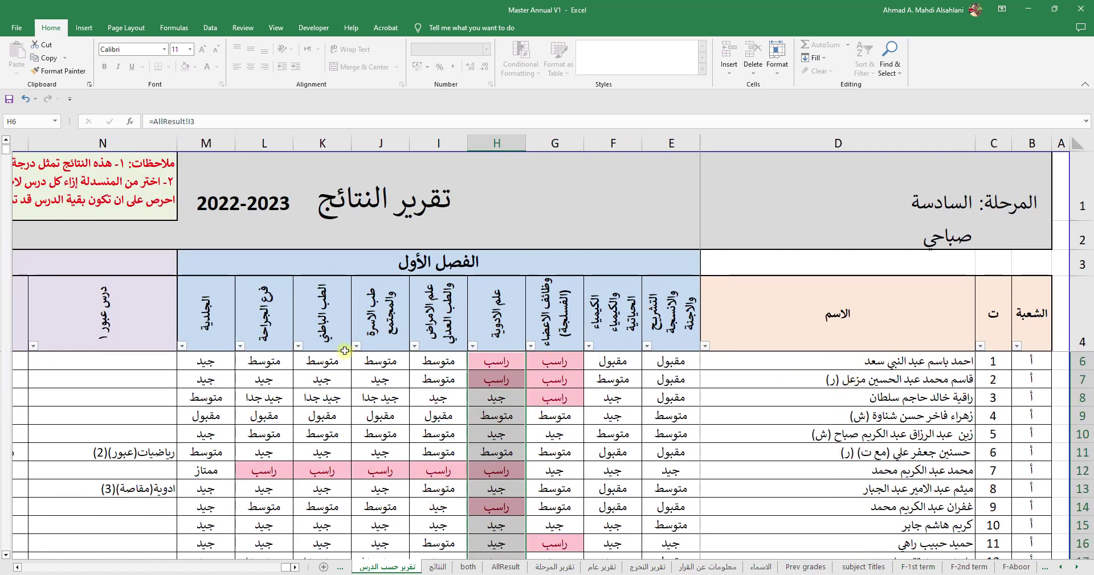
scroll(715, 372, "down", 2)
scroll(727, 408, "down", 1)
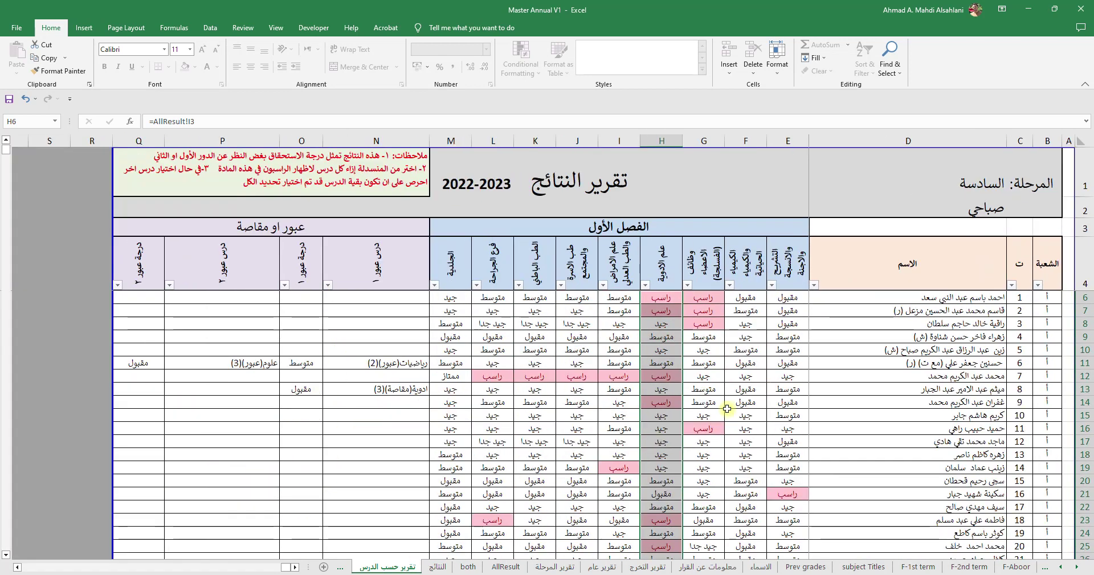
scroll(735, 407, "up", 1)
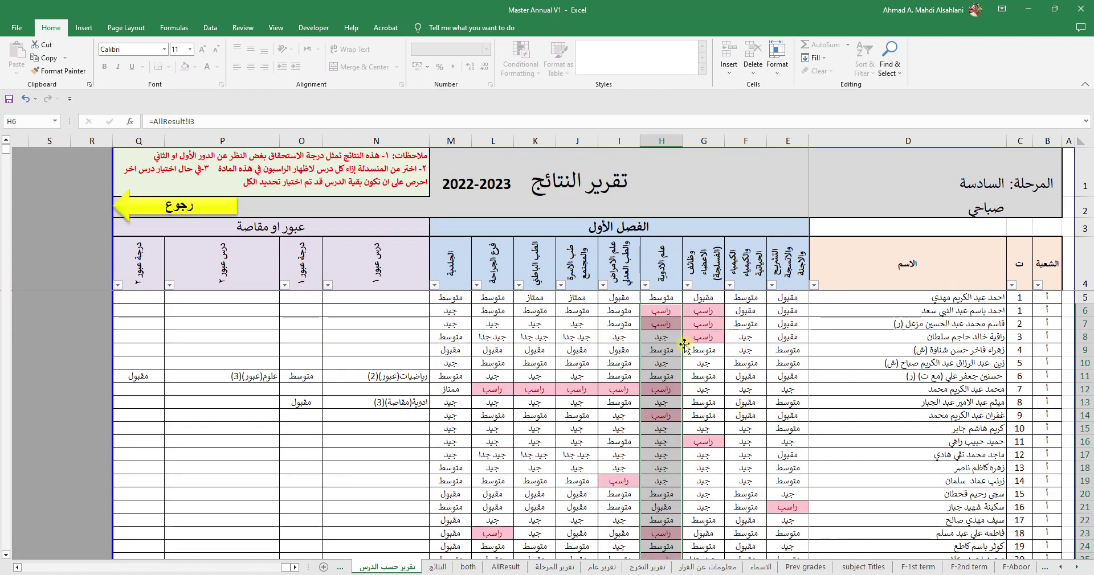
left_click(577, 324)
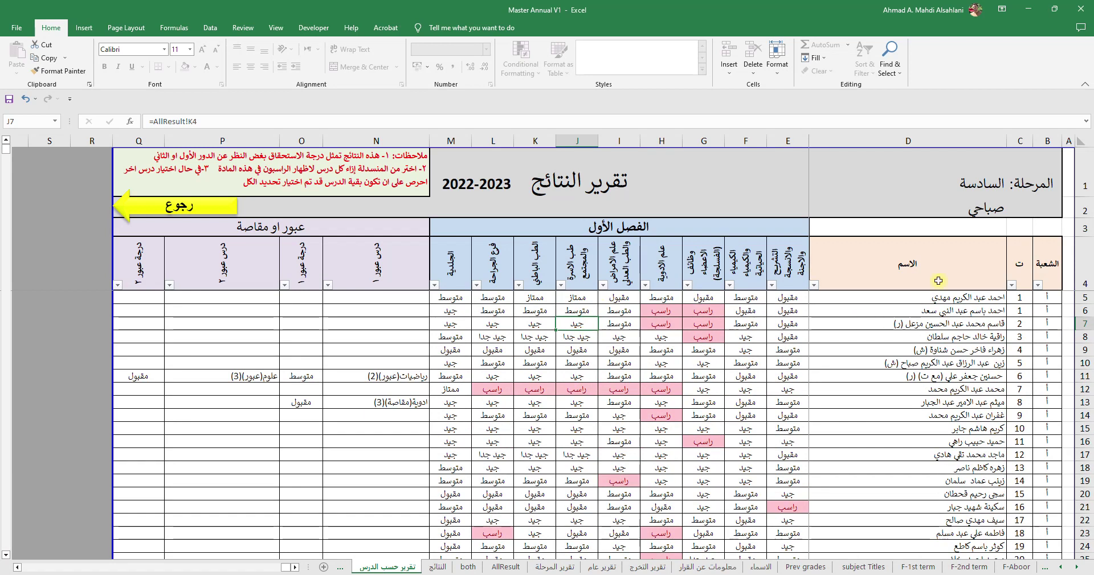
left_click(908, 299)
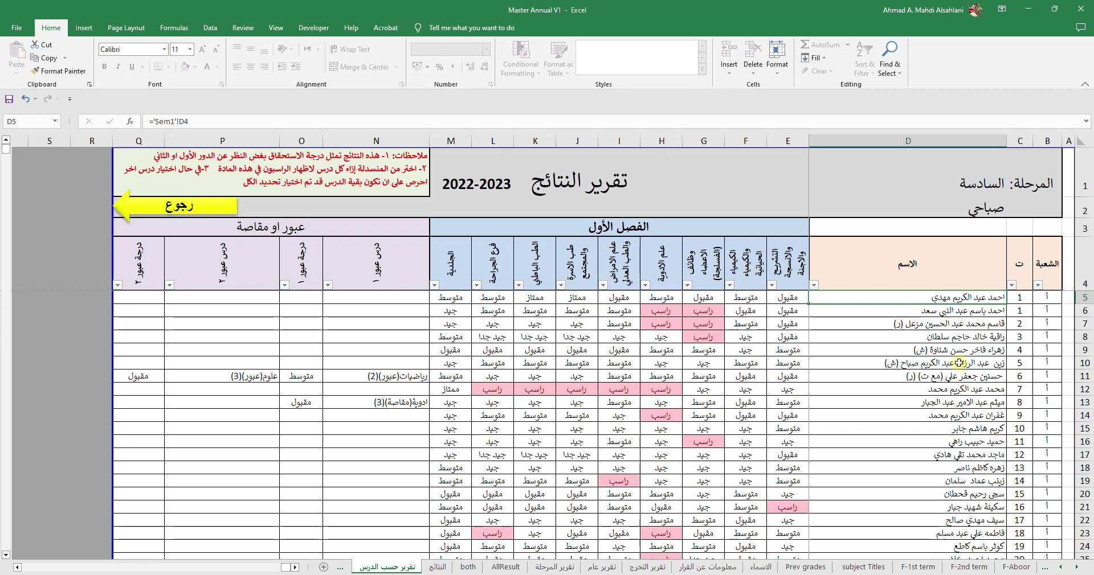
left_click(705, 314)
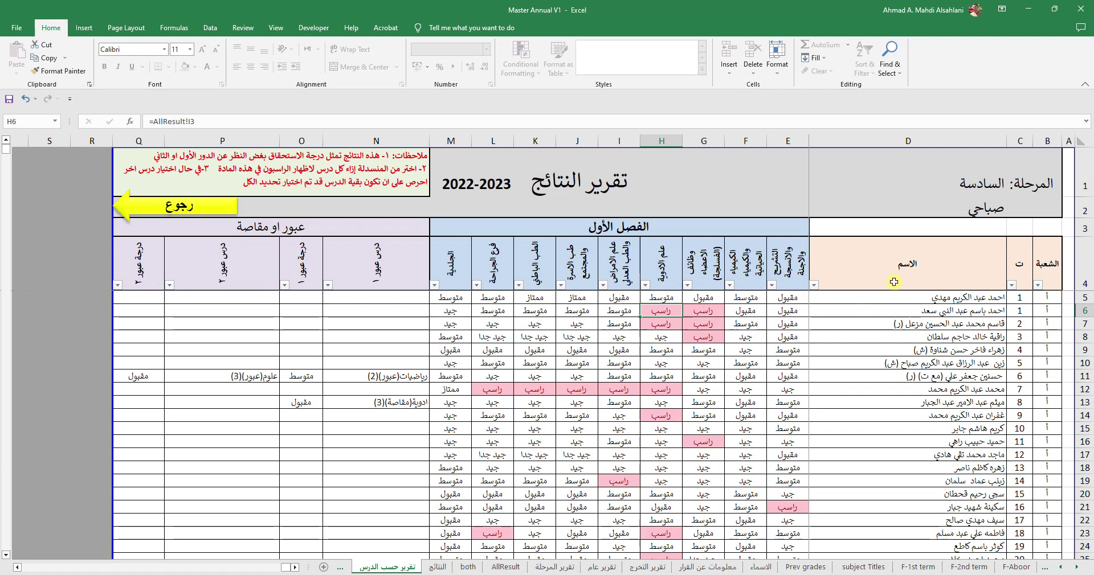
Check that all values are selected in the التشريح والانسجة والاجنة filter and reapply it.
left_click(772, 286)
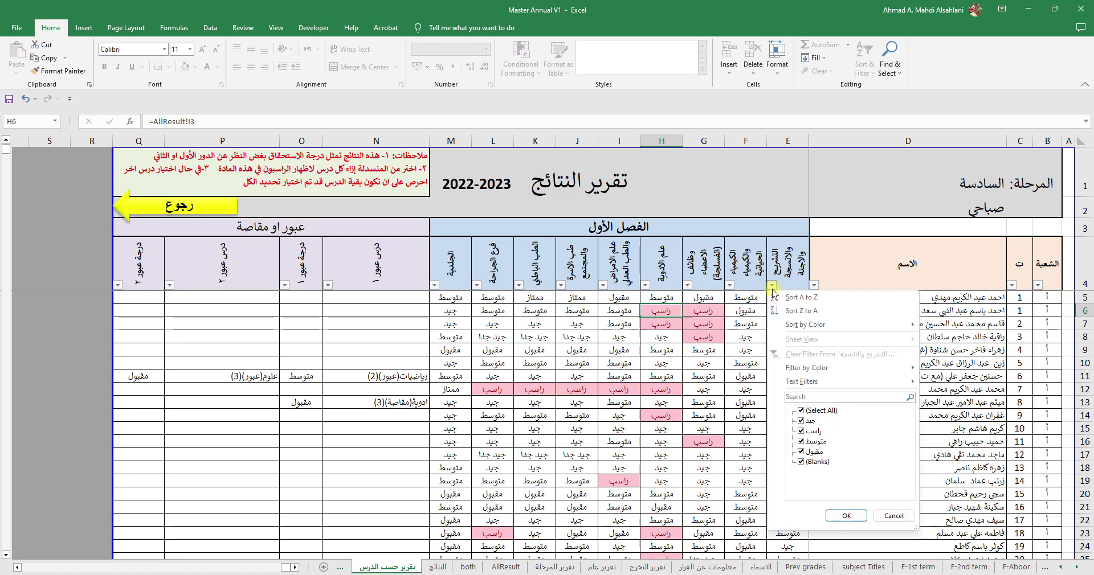
left_click(801, 410)
left_click(802, 411)
left_click(846, 516)
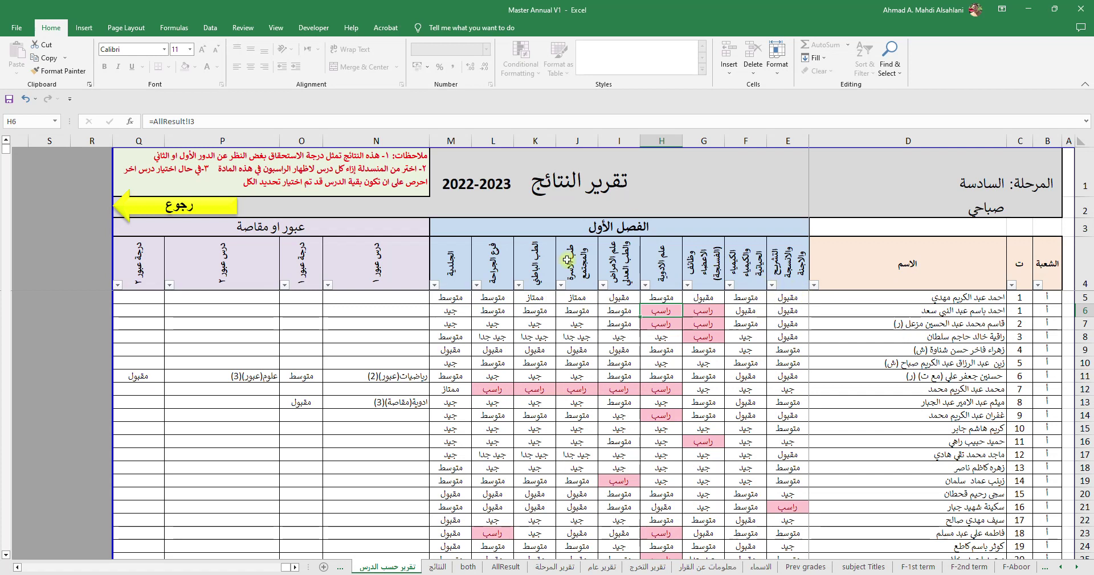
left_click(773, 285)
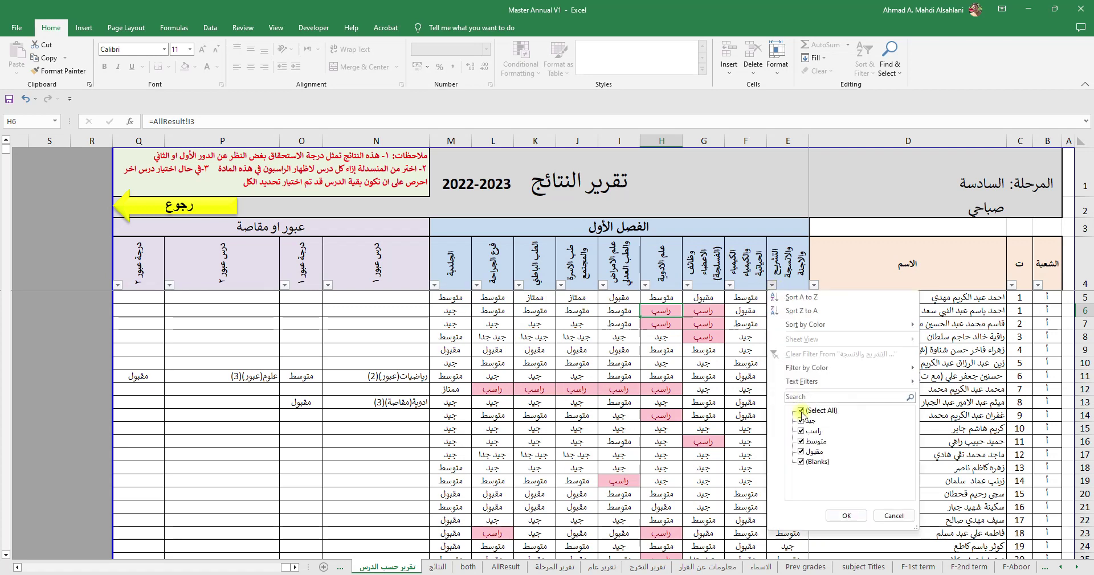
left_click(846, 517)
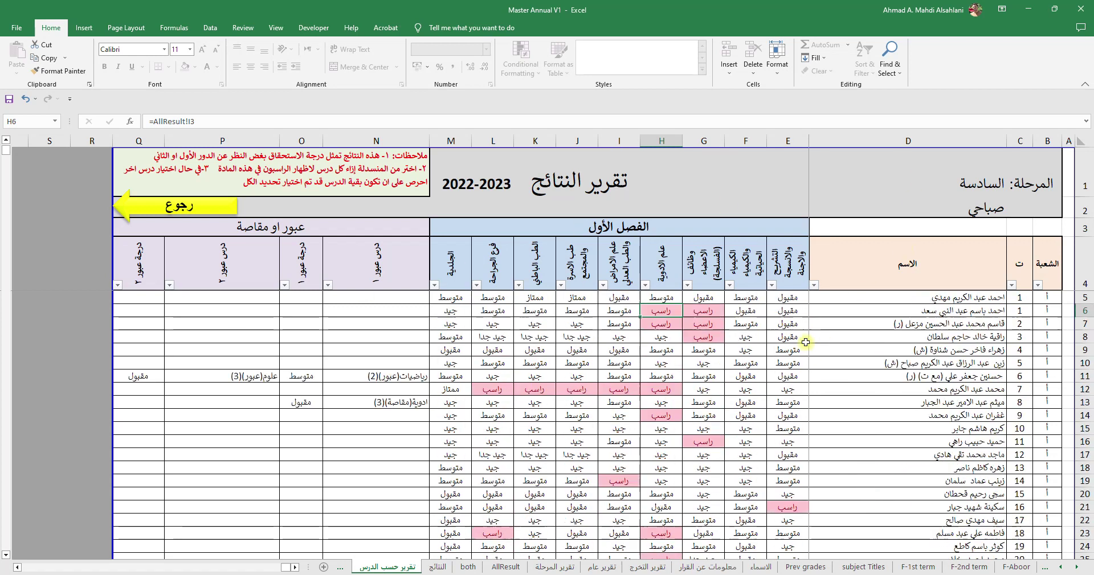
Return to the نتائج وتقارير page and open the stage report, تقرير المرحلة.
left_click(207, 215)
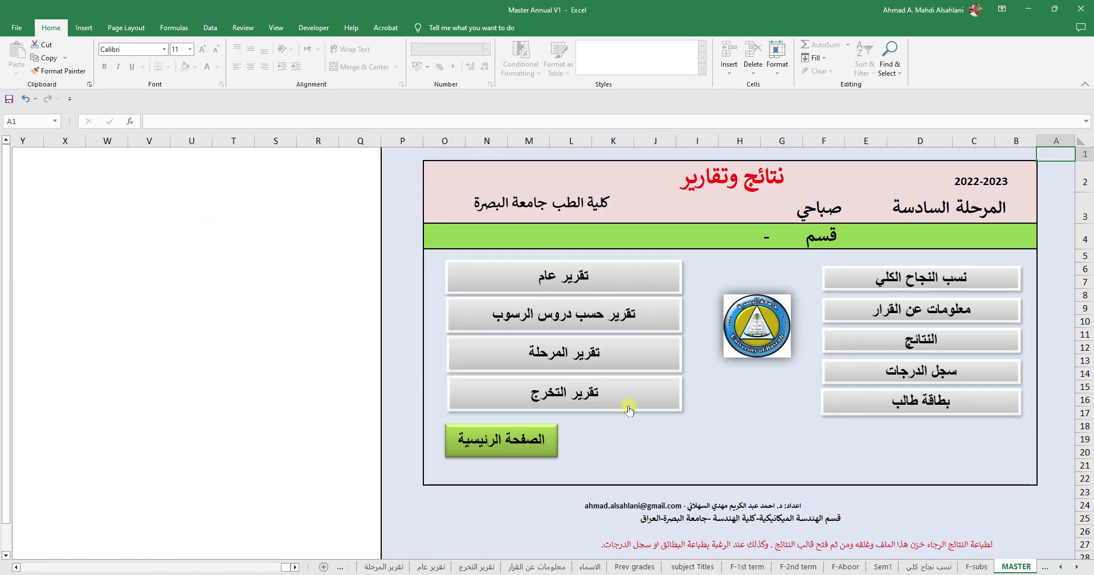
left_click(604, 354)
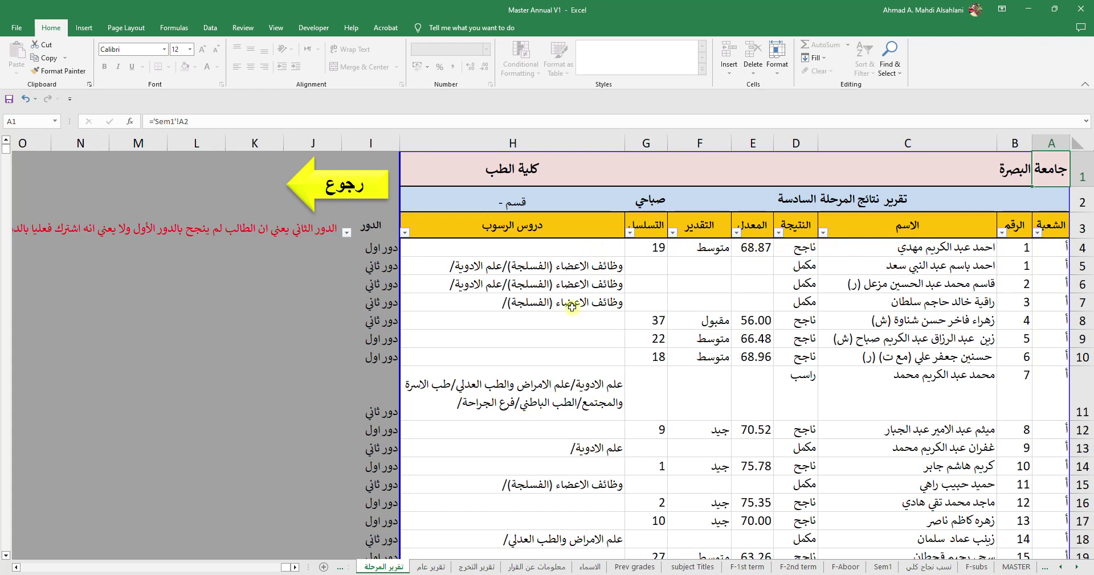
left_click(336, 196)
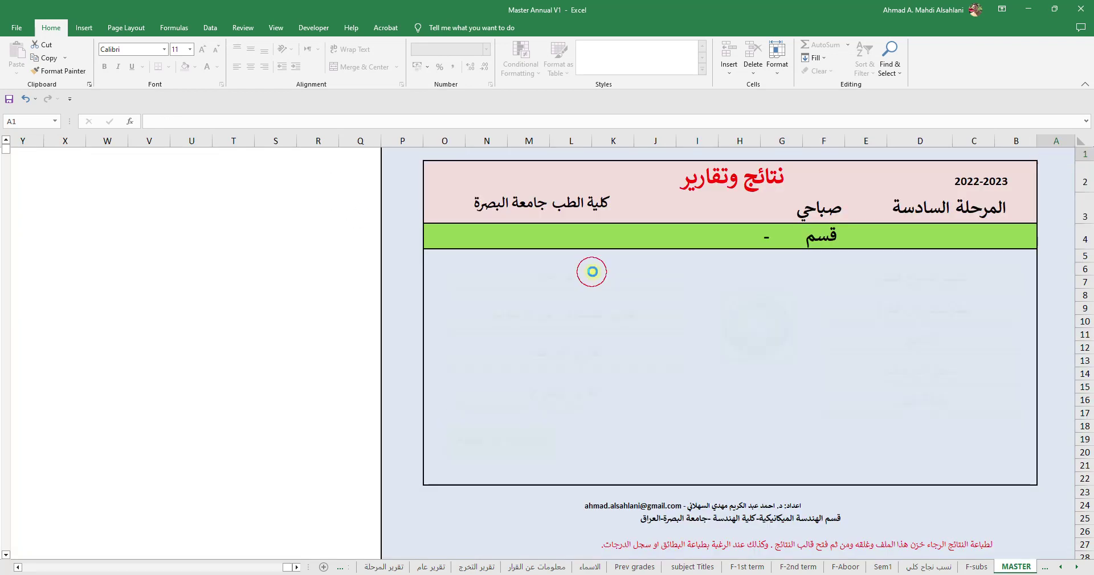
left_click(483, 283)
left_click(335, 208)
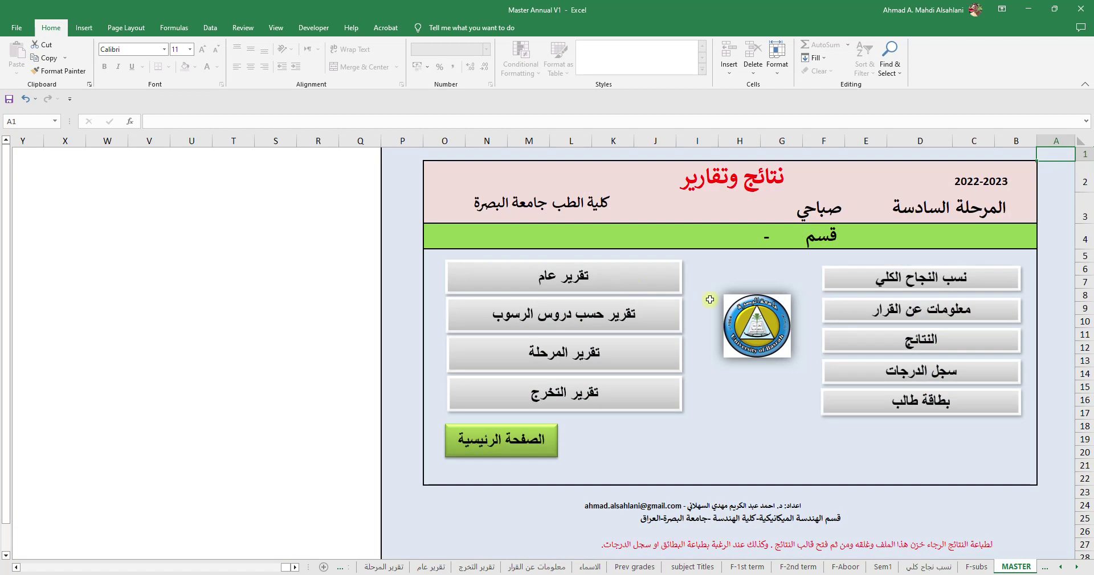
left_click(603, 358)
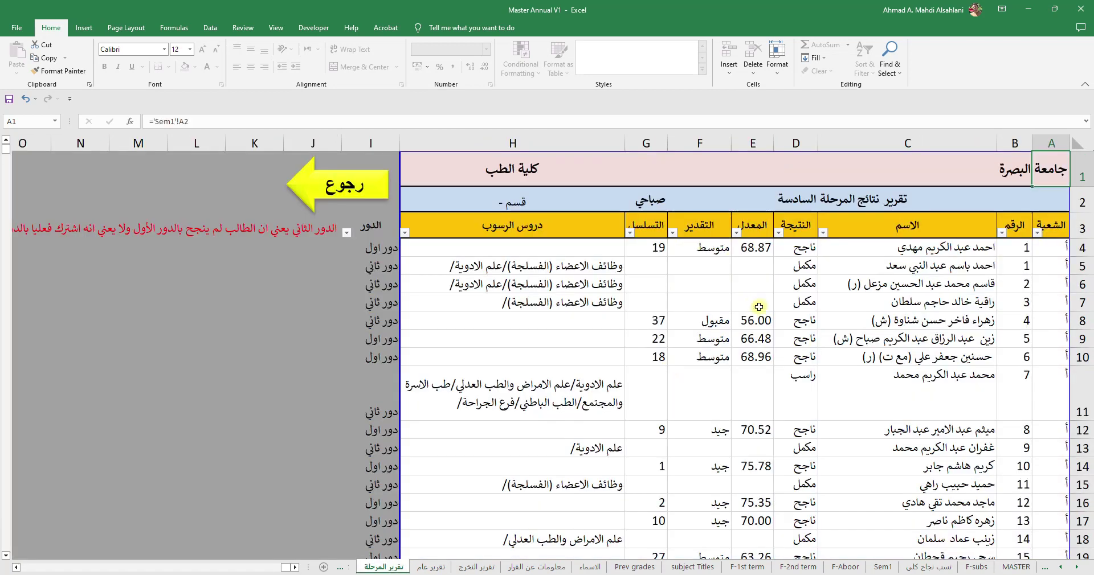
Filter the النتيجة column to exclude ناجح and blanks, and review the مكمل and راسب students with their failed subjects.
left_click(777, 232)
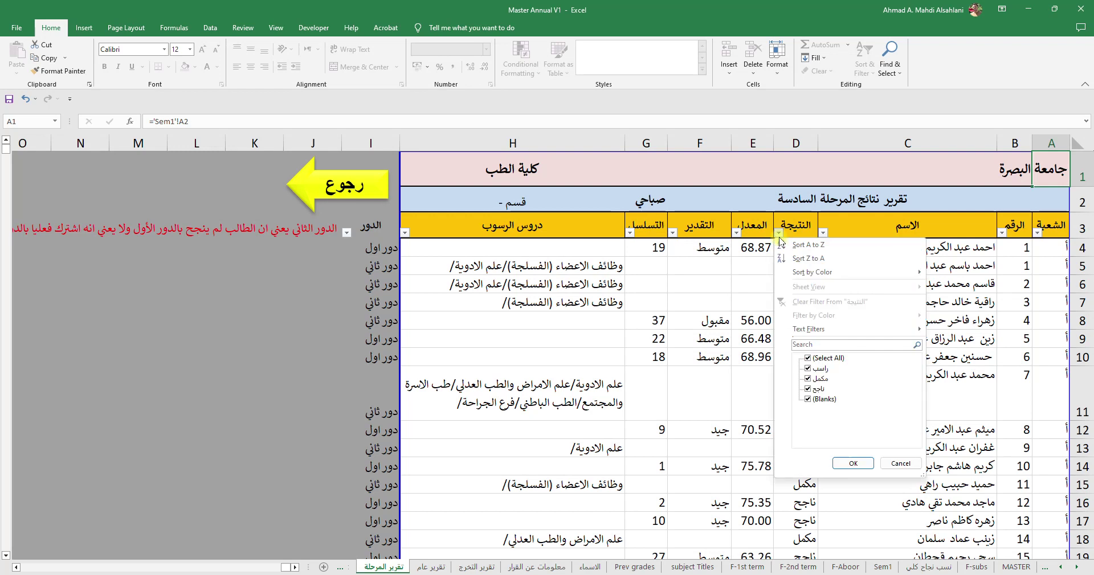
left_click(809, 390)
left_click(820, 399)
left_click(807, 378)
left_click(853, 463)
scroll(866, 322, "down", 2)
scroll(900, 428, "up", 2)
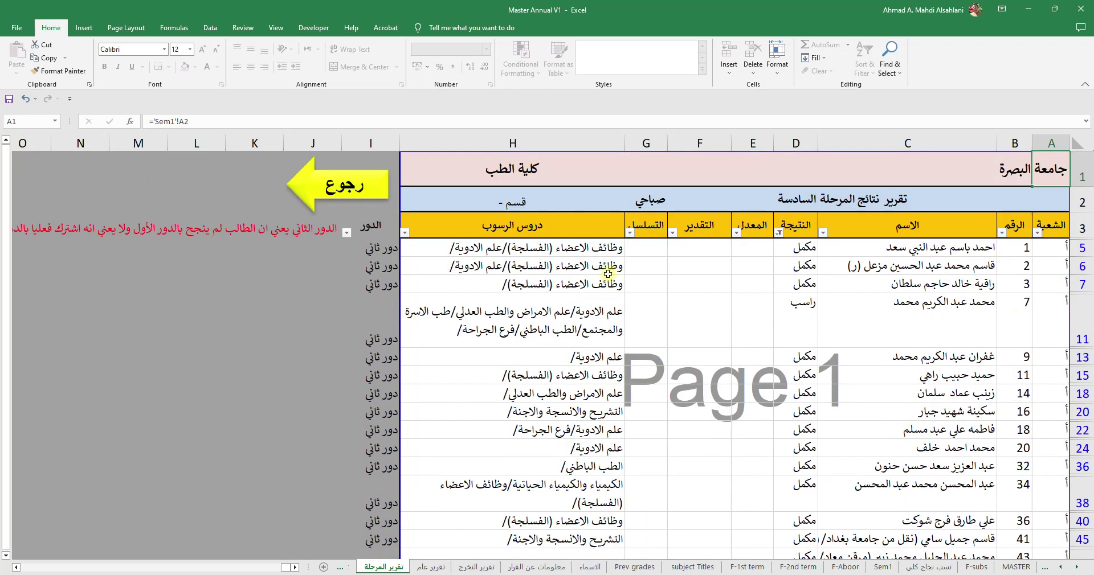
scroll(554, 373, "down", 2)
scroll(554, 373, "up", 2)
left_click_drag(1059, 200, 505, 525)
scroll(684, 399, "up", 1)
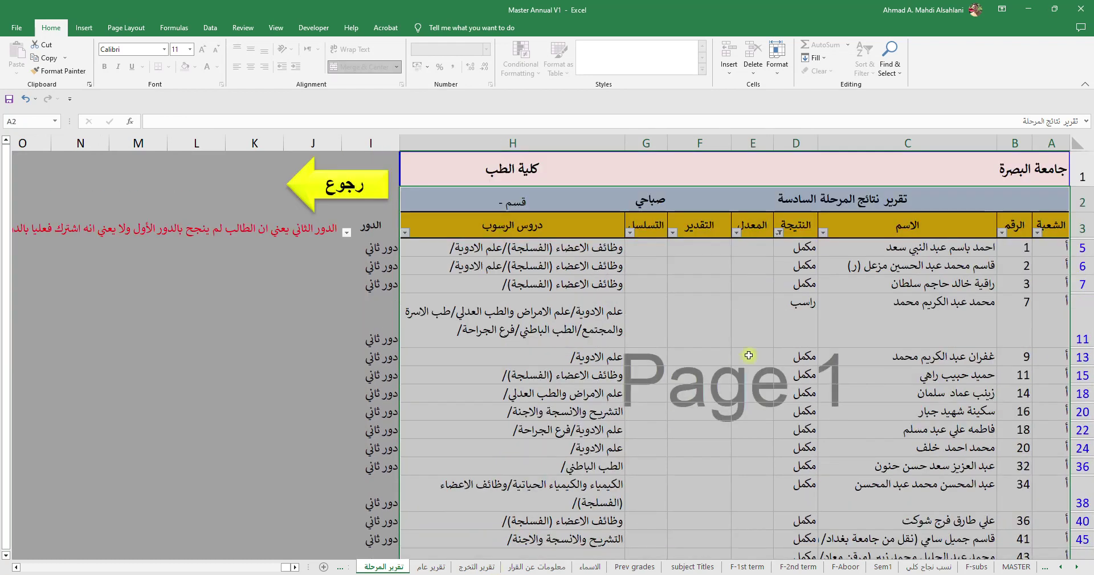
Filter the النتيجة column to show only ناجح, and review the passing students' averages, grades and ranks.
left_click(778, 232)
left_click(807, 358)
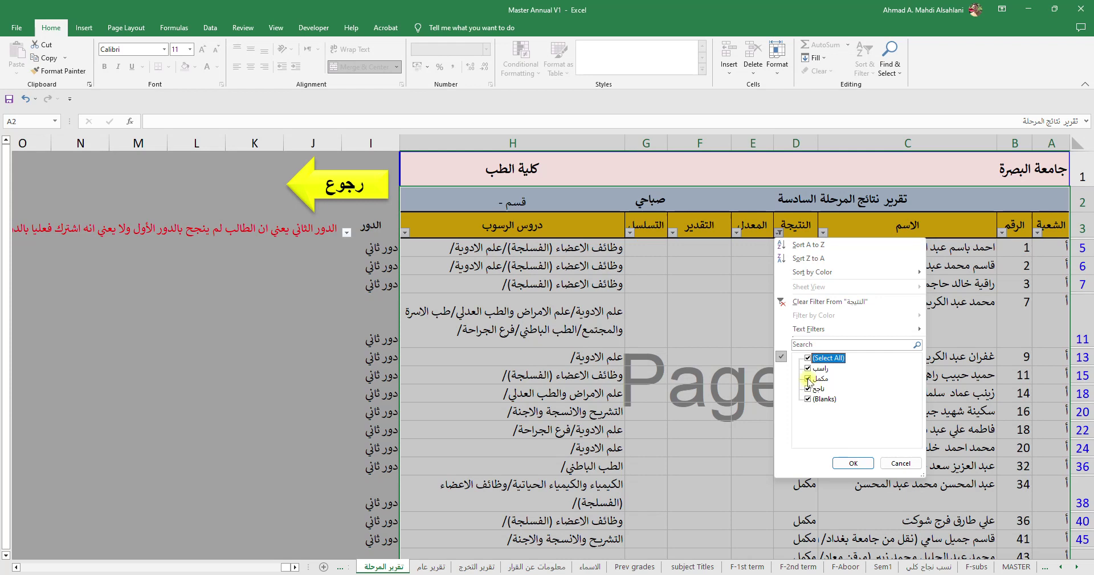
left_click(808, 359)
left_click(808, 389)
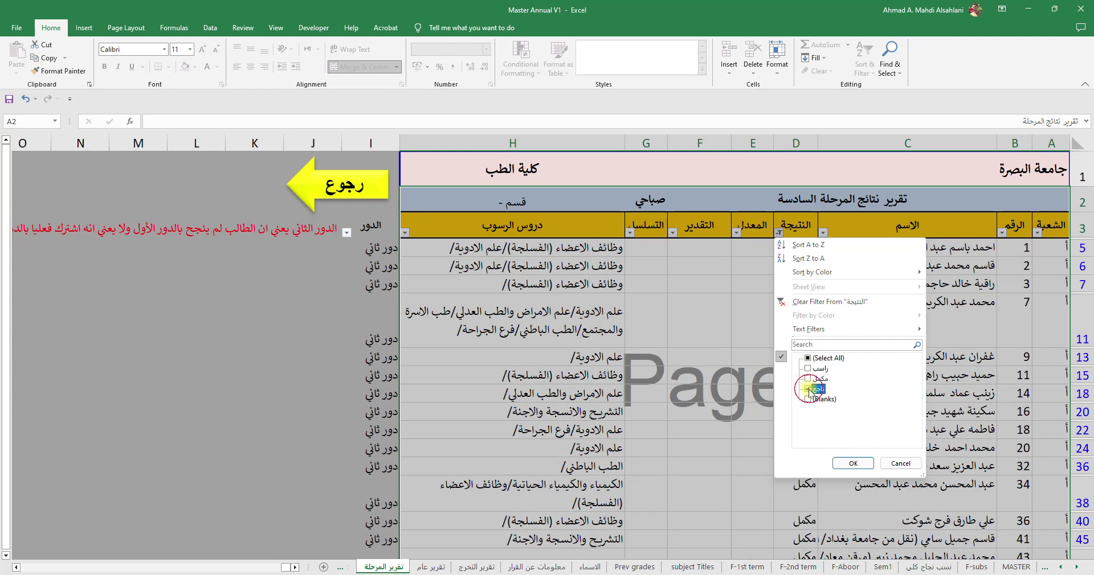
left_click(853, 463)
scroll(788, 345, "down", 6)
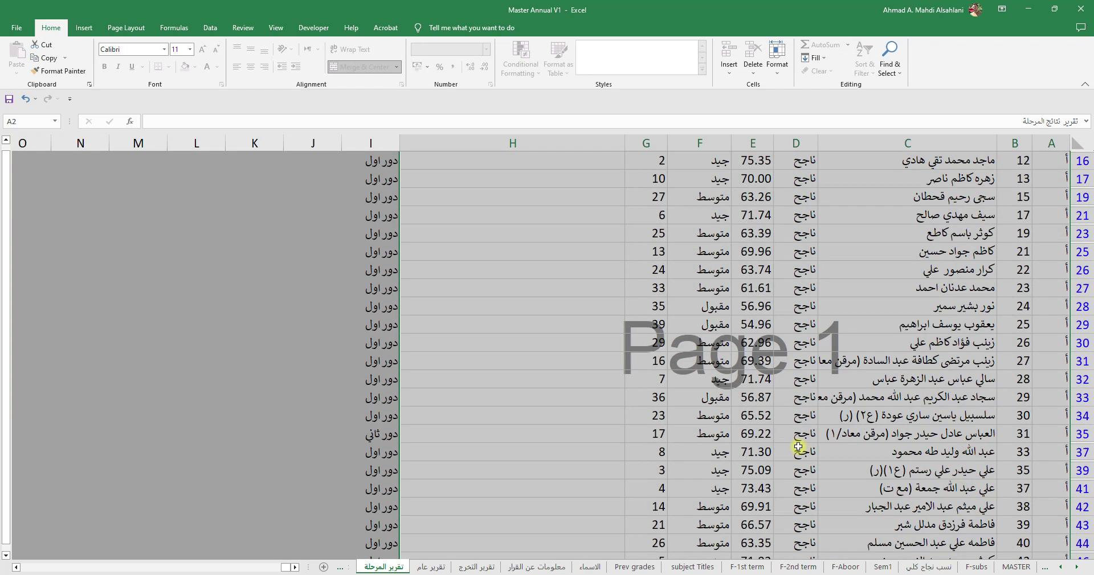
scroll(792, 451, "up", 6)
scroll(740, 420, "down", 8)
scroll(738, 456, "up", 4)
left_click(647, 472)
scroll(821, 370, "up", 7)
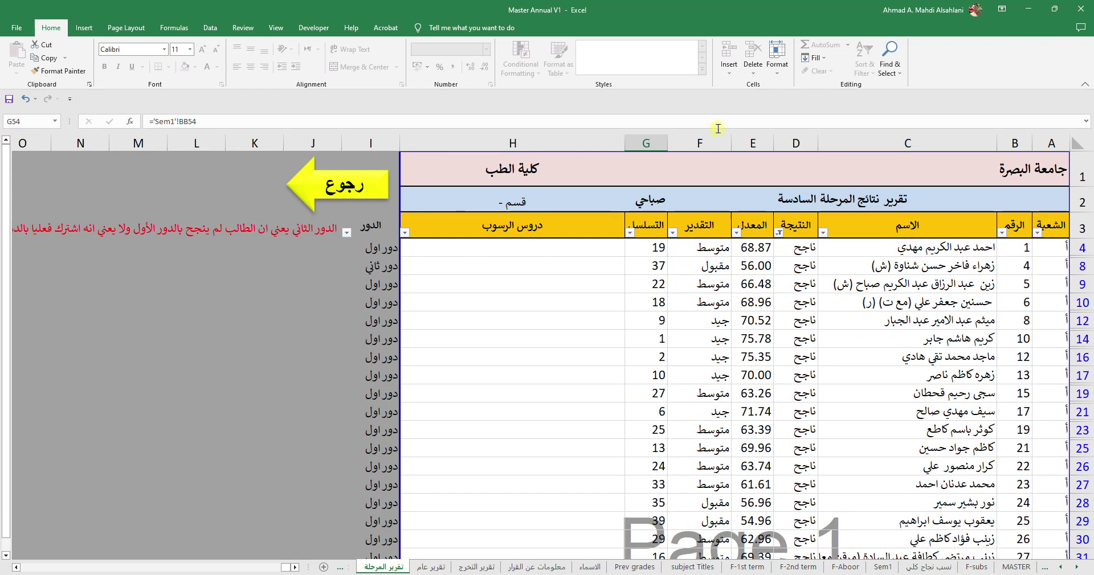
Filter the النتيجة column to show only مكمل and review those students' failed subjects.
left_click(778, 233)
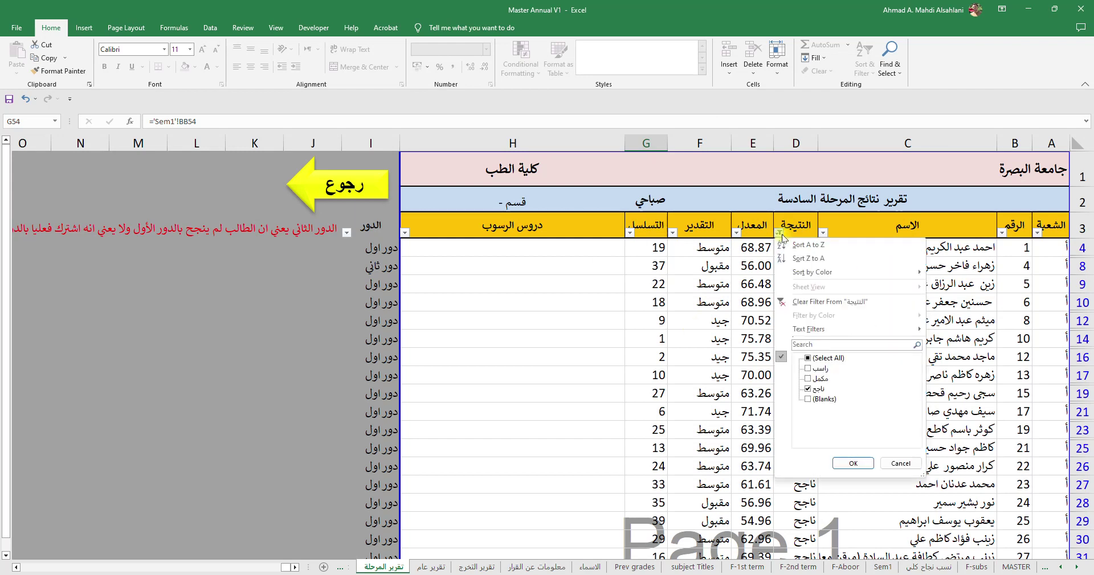
left_click(808, 358)
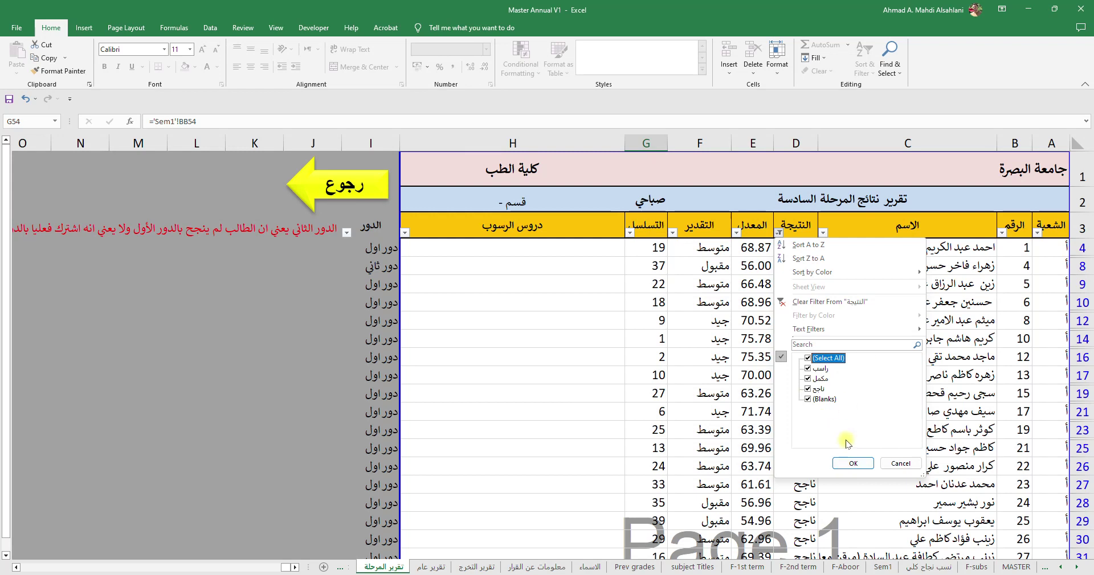
left_click(809, 368)
left_click(808, 389)
left_click(808, 399)
left_click(821, 379)
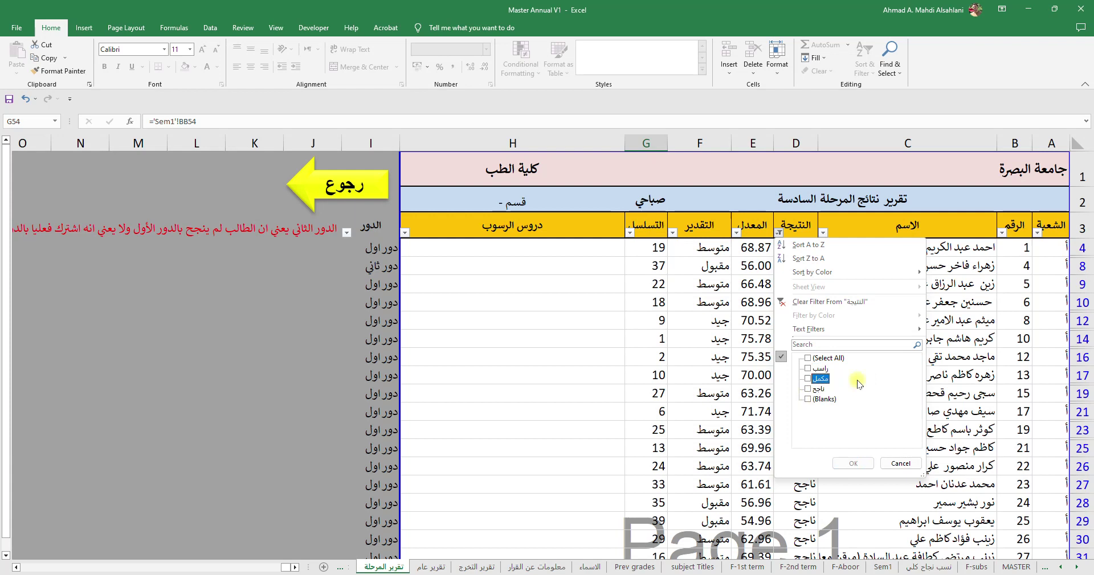
left_click(809, 379)
left_click(853, 462)
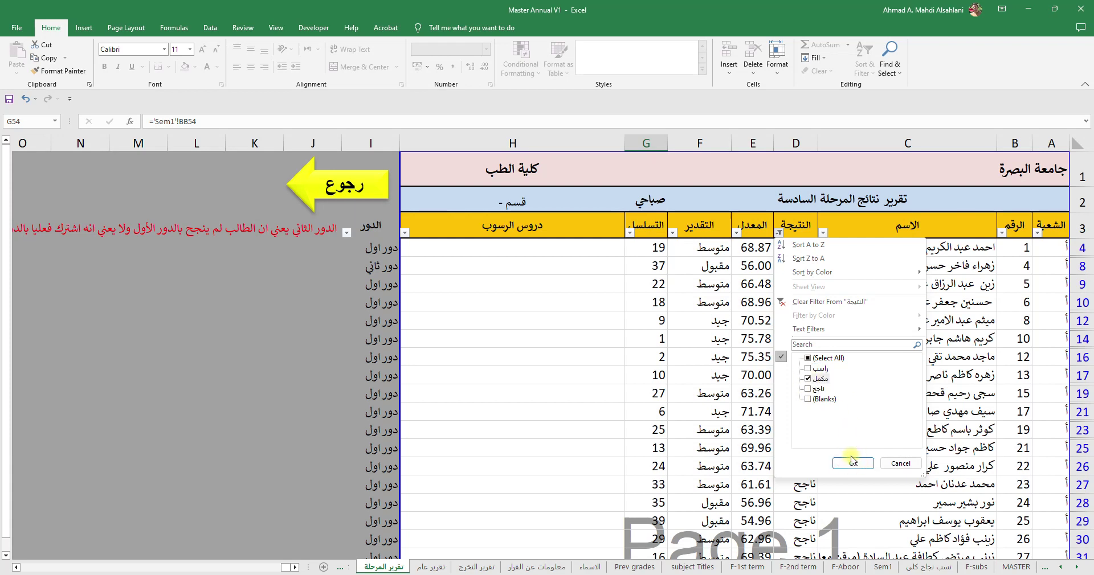
scroll(809, 365, "down", 4)
scroll(809, 365, "up", 3)
Add راسب to the النتيجة filter alongside مكمل and review the combined list.
left_click(779, 232)
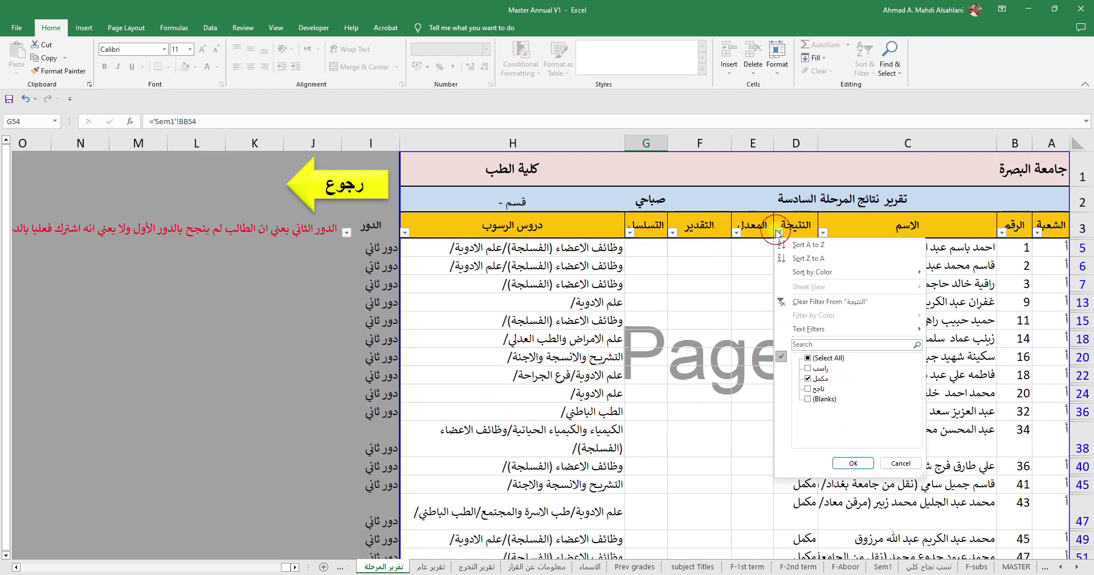
left_click(807, 370)
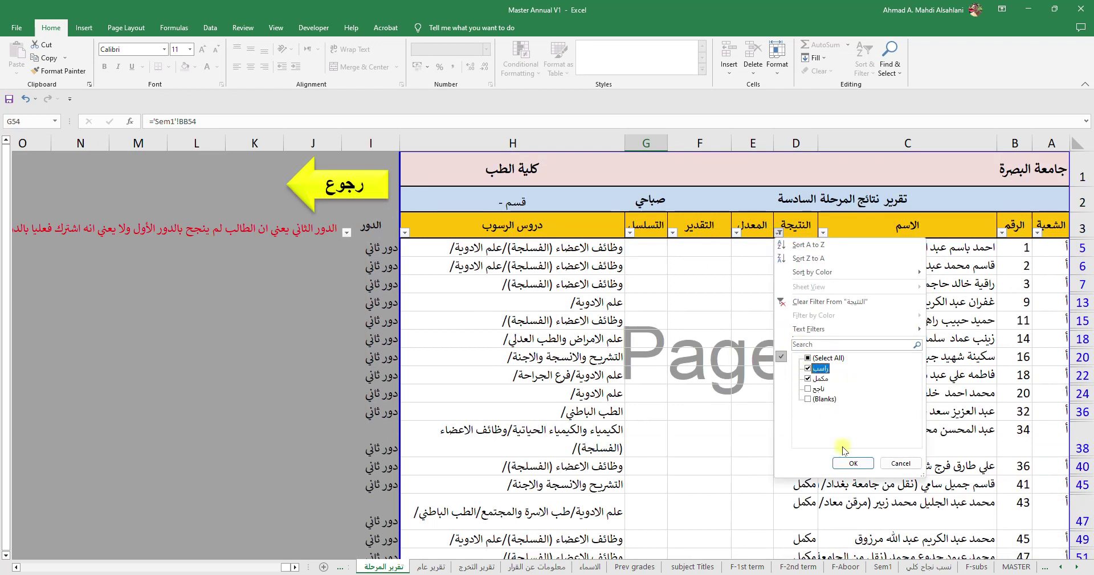
left_click(849, 463)
scroll(800, 440, "down", 2)
scroll(713, 285, "up", 2)
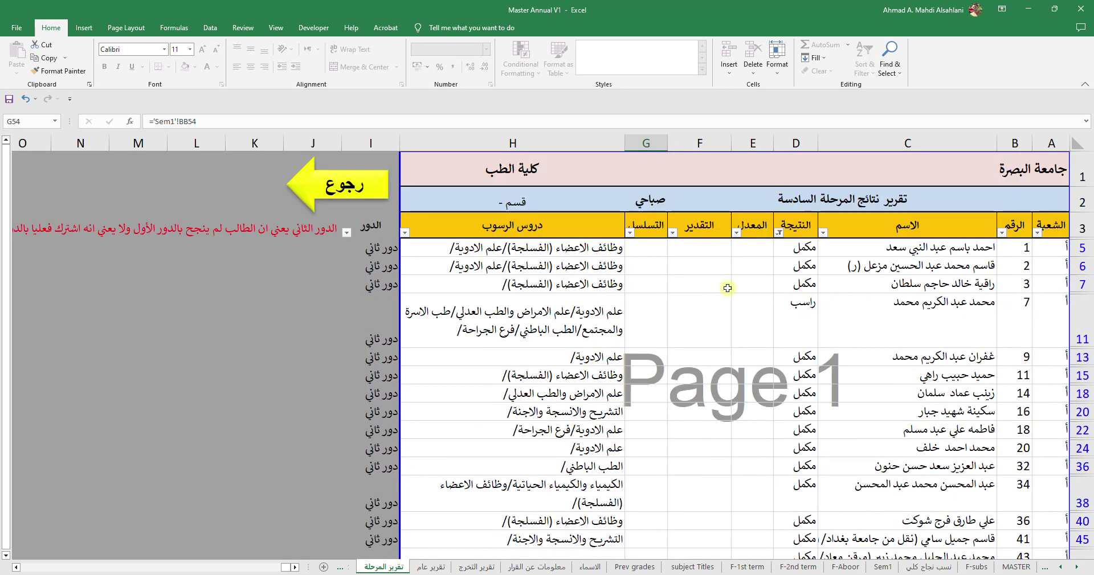
Reselect all values in the النتيجة filter to show every student in the stage report.
left_click(778, 232)
left_click(808, 358)
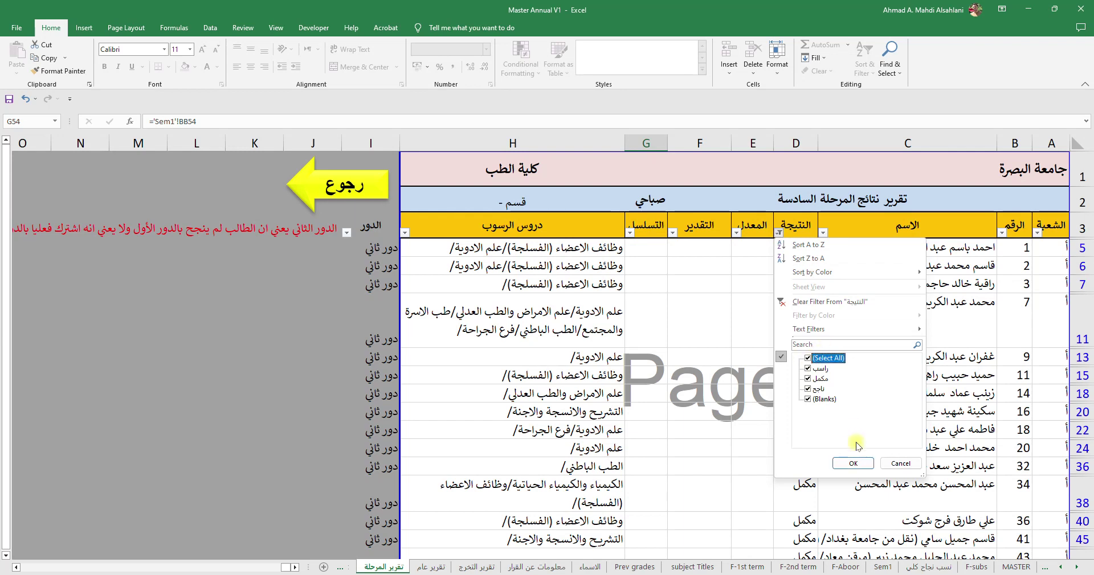
left_click(853, 463)
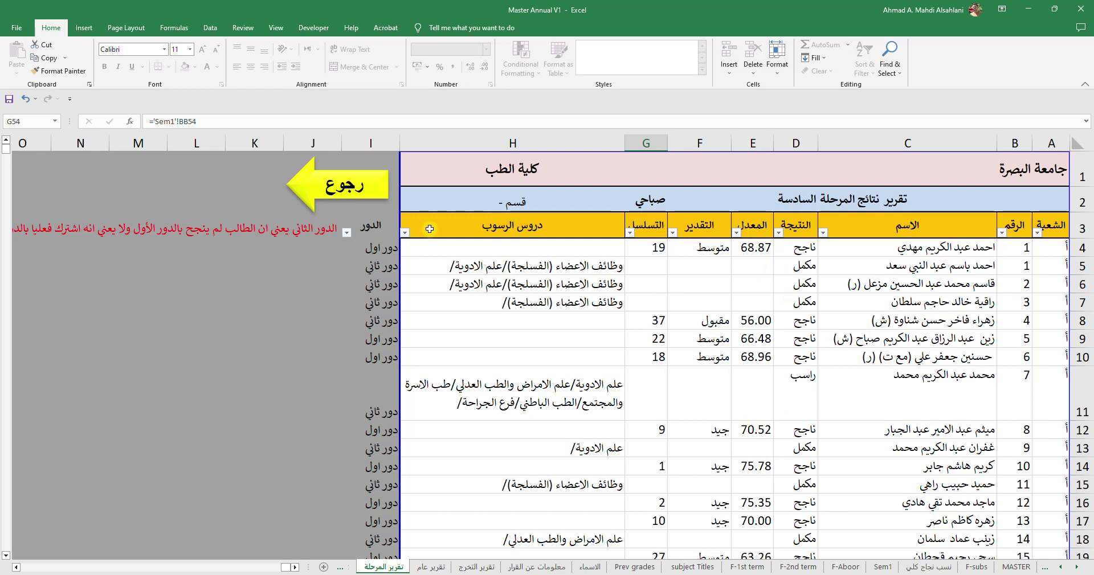
Filter the الدور column of the stage report to show only دور ثاني, and review the listed students.
left_click(345, 239)
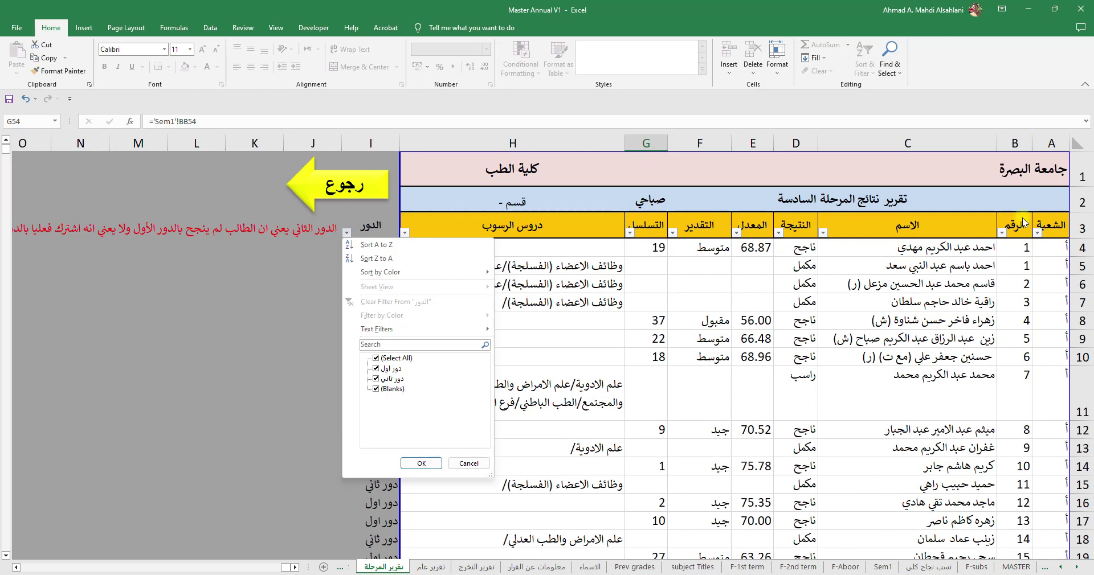
left_click(376, 359)
left_click(388, 379)
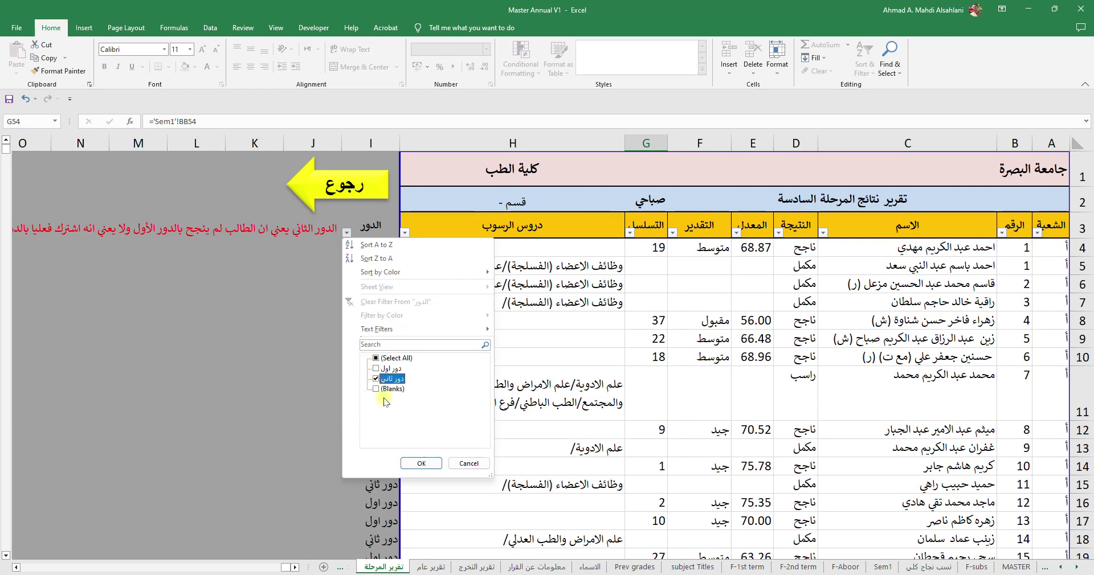
left_click(422, 463)
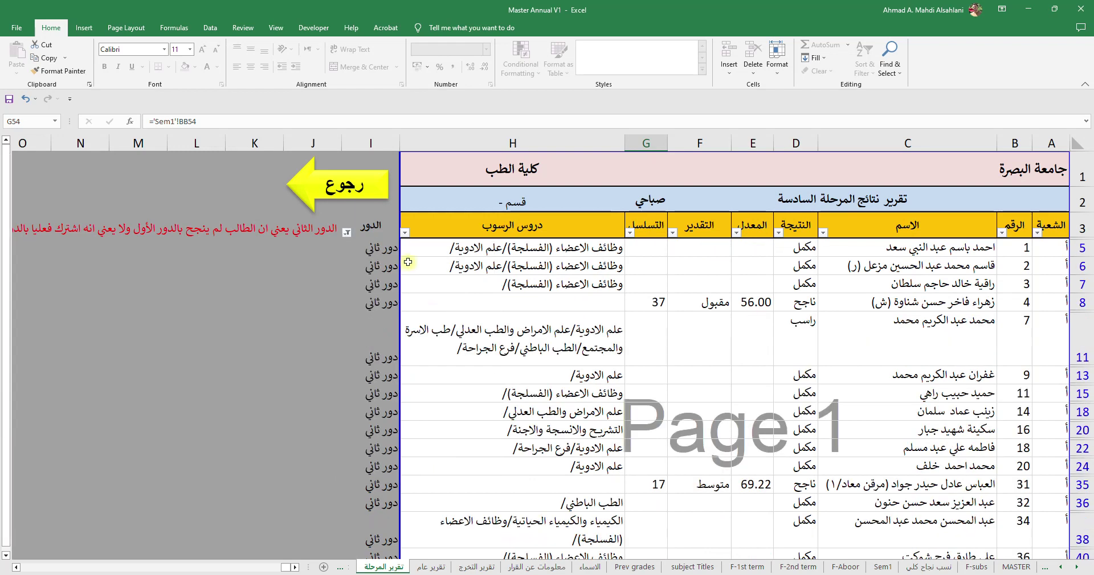
scroll(802, 328, "down", 5)
scroll(856, 397, "up", 2)
scroll(855, 398, "up", 3)
Narrow the دور ثاني list to passing students by filtering the النتيجة column to only ناجح.
left_click(779, 233)
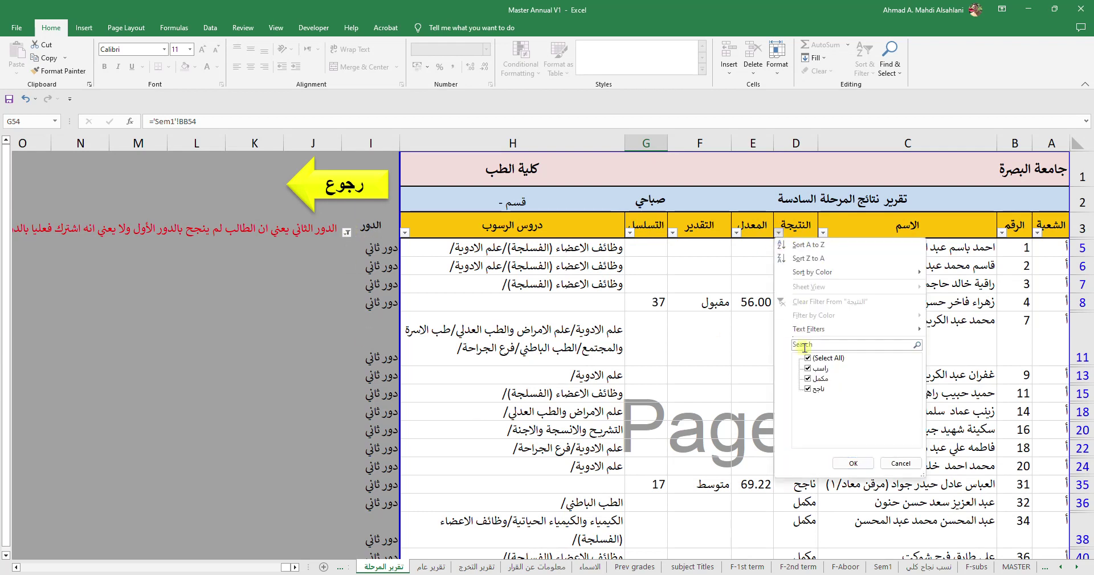
left_click(808, 390)
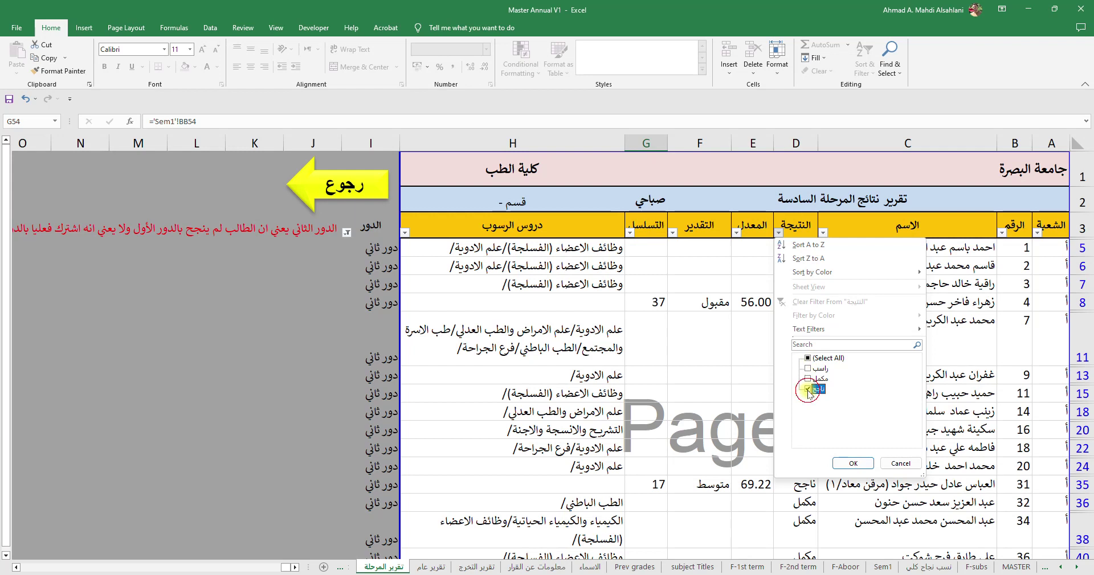
left_click(849, 462)
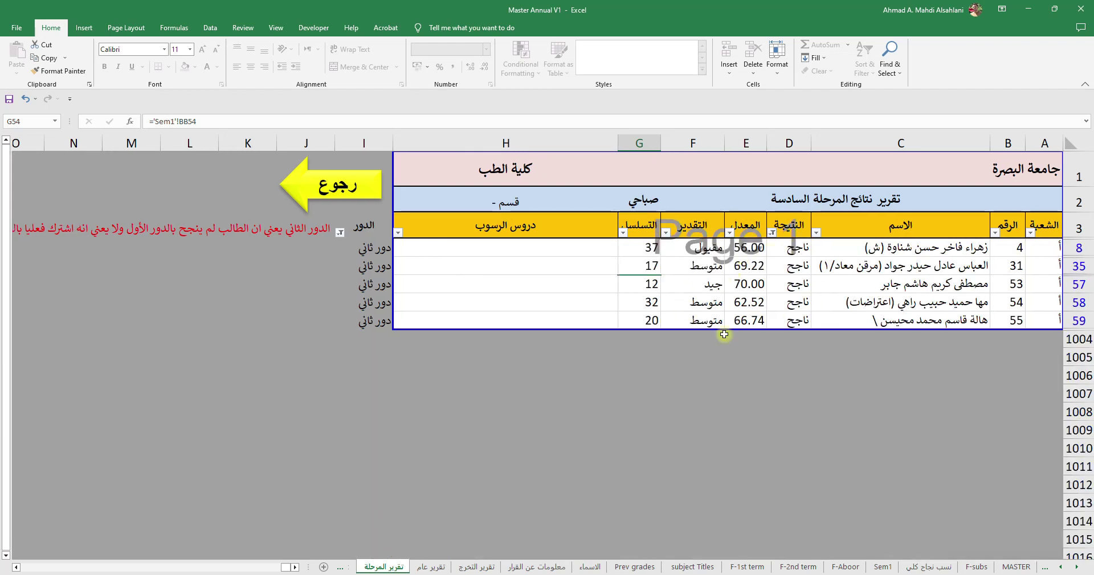
Change the النتيجة filter from ناجح to مكمل and راسب, and review those second-round students' failed subjects.
left_click(773, 233)
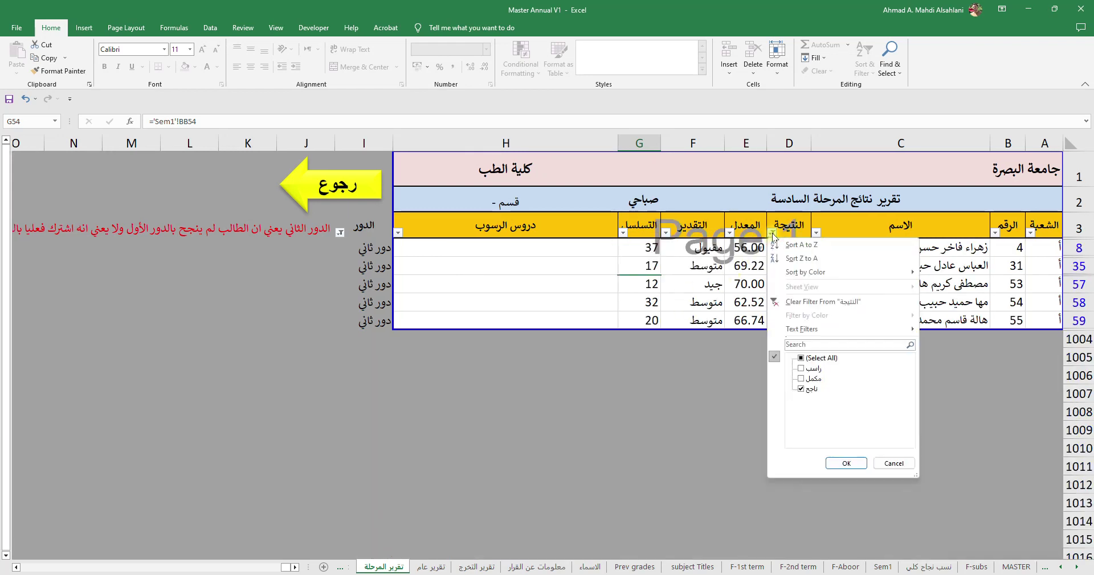
left_click(800, 379)
left_click(800, 389)
left_click(801, 368)
left_click(846, 463)
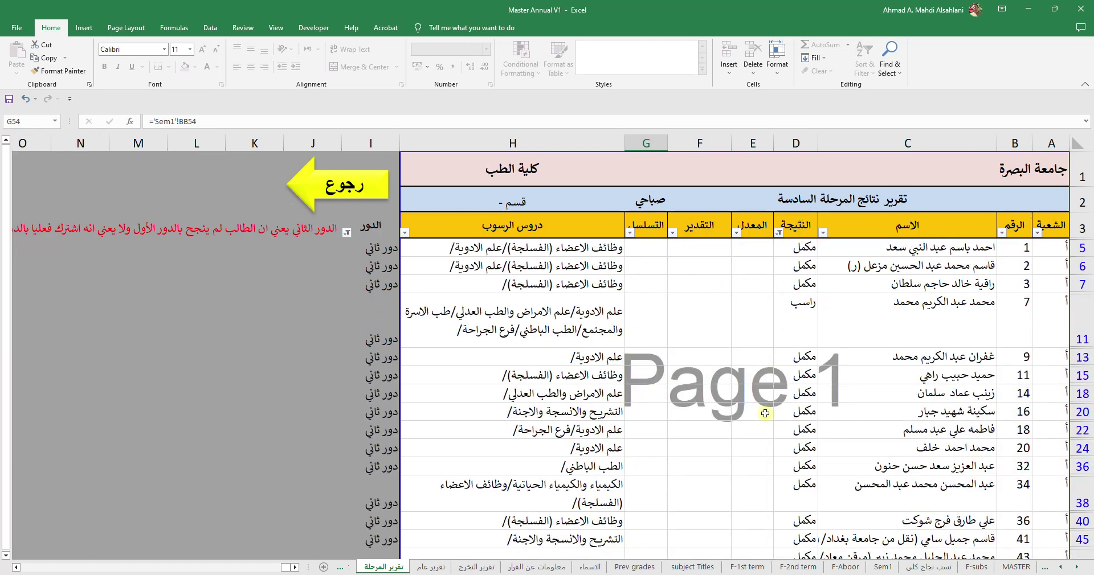
scroll(777, 316, "down", 5)
scroll(776, 316, "up", 5)
Reselect all values in both the النتيجة and الدور filters of the stage report.
left_click(779, 233)
left_click(808, 358)
left_click(853, 463)
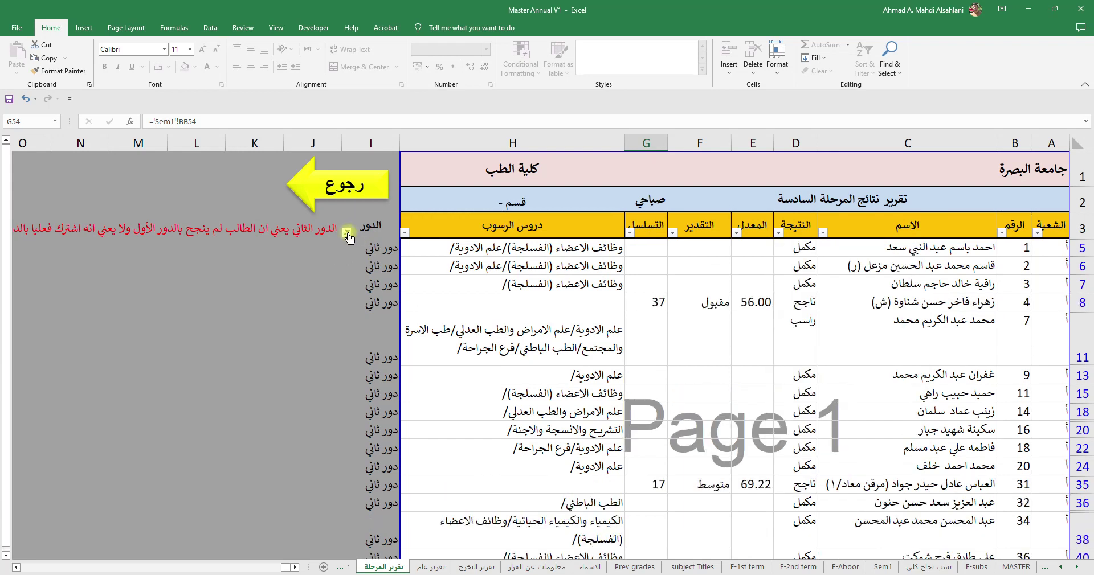
left_click(346, 233)
left_click(374, 357)
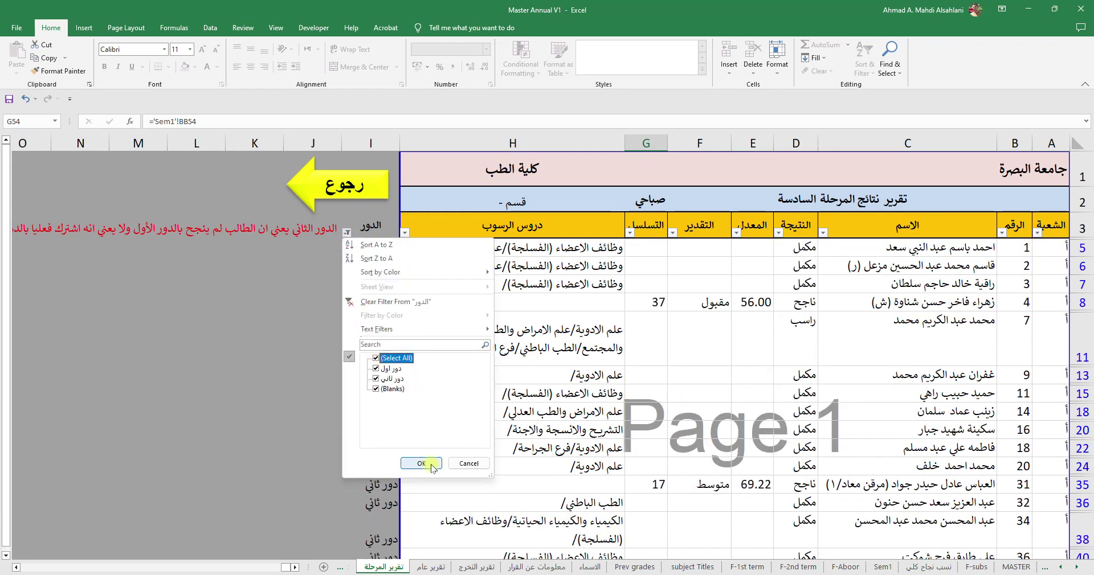
left_click(421, 463)
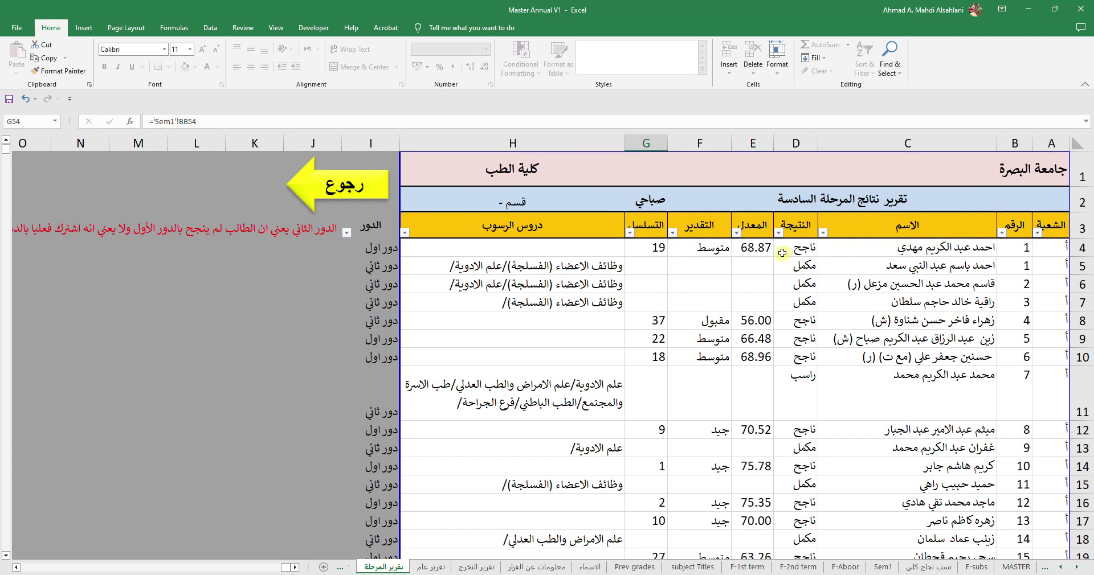
Filter the الدور column to show only دور اول, and review the results of the students listed.
left_click(346, 232)
left_click(375, 359)
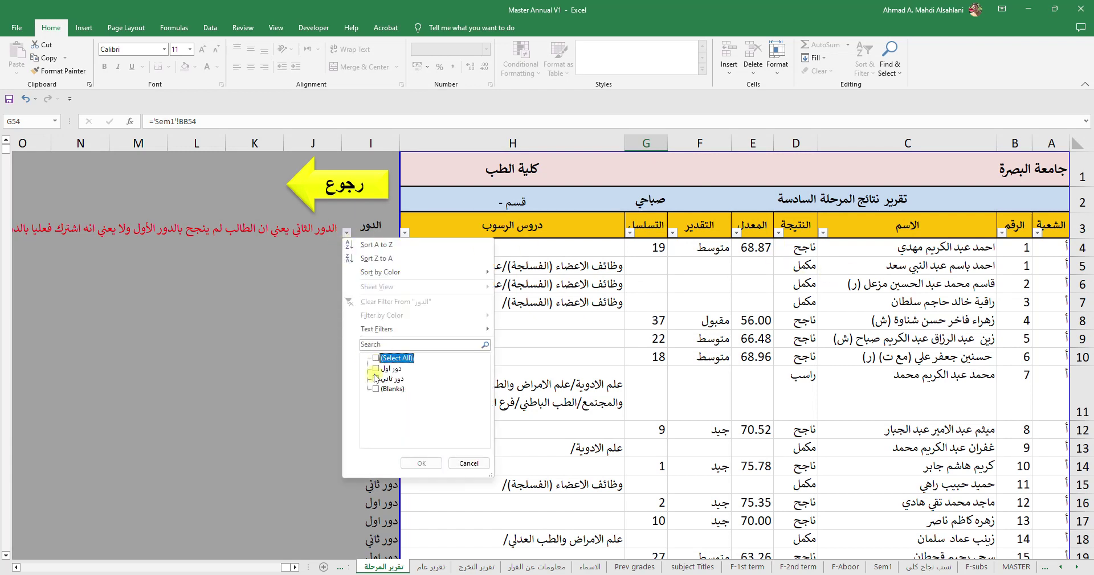
left_click(375, 369)
left_click(421, 463)
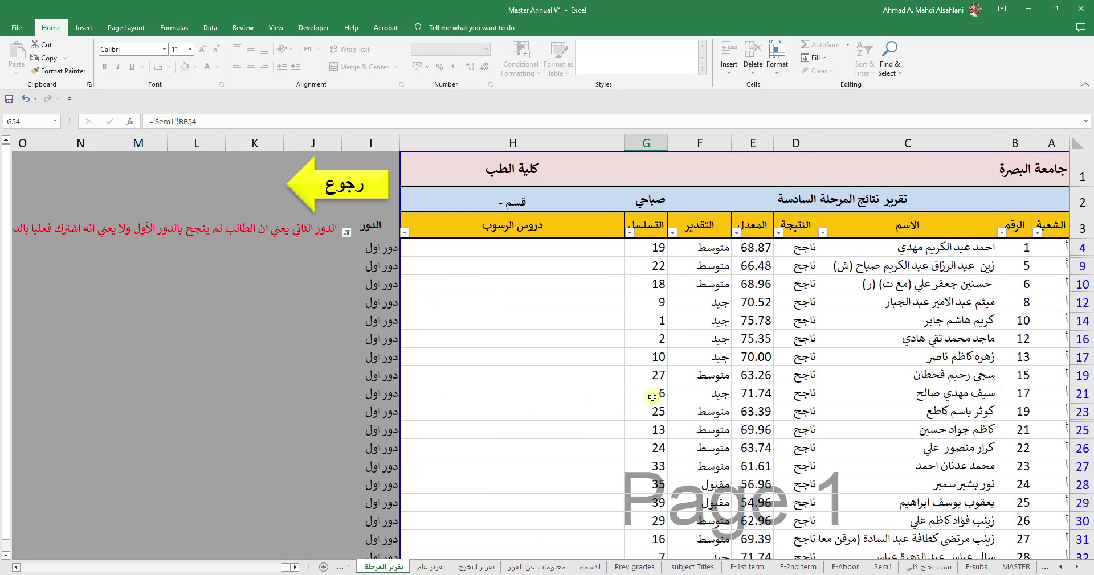
left_click(778, 233)
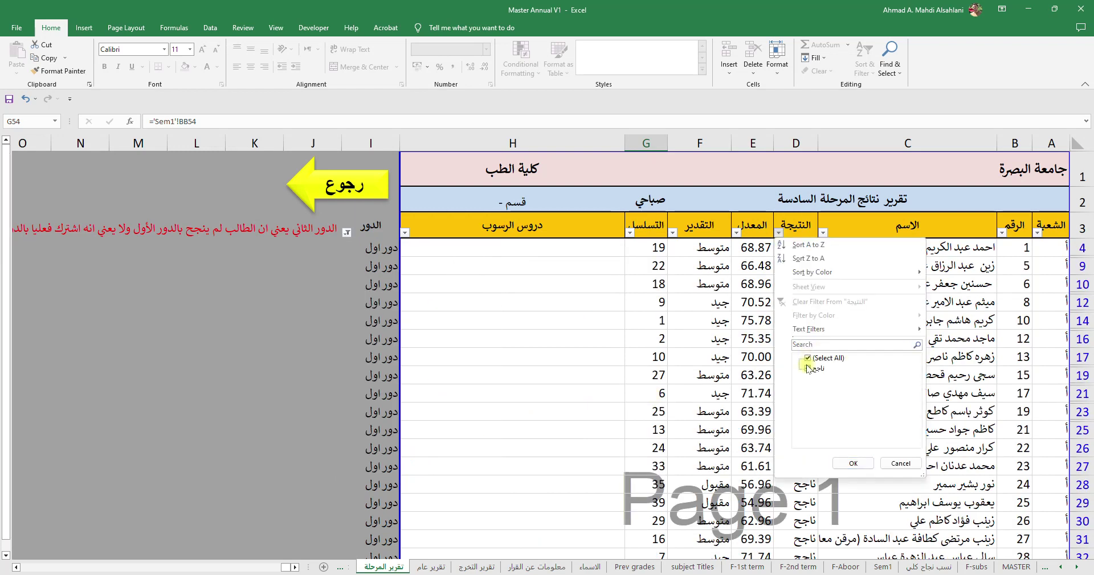
left_click(615, 354)
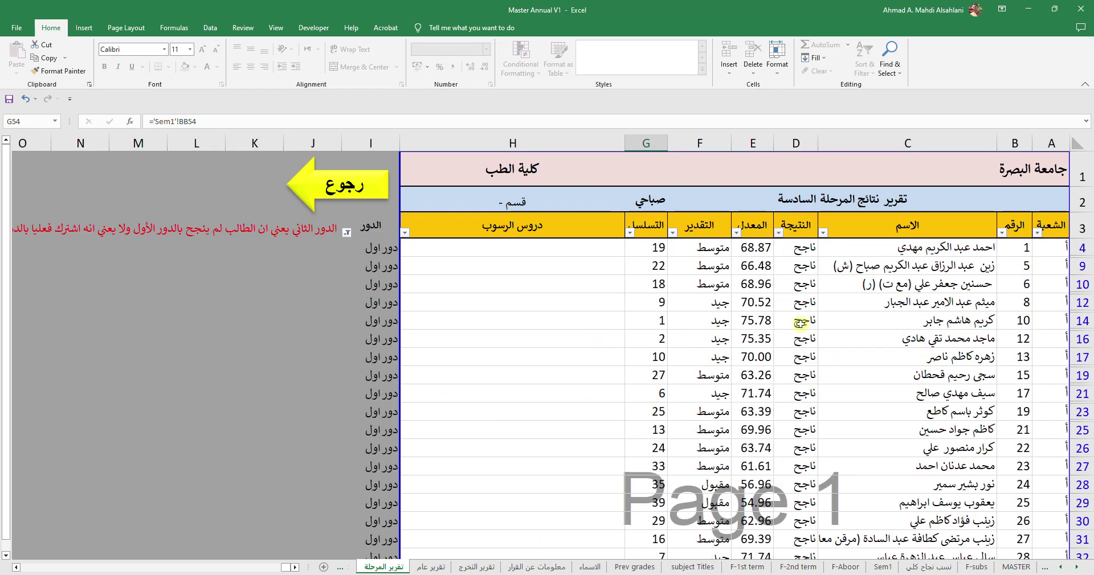
scroll(807, 453, "down", 10)
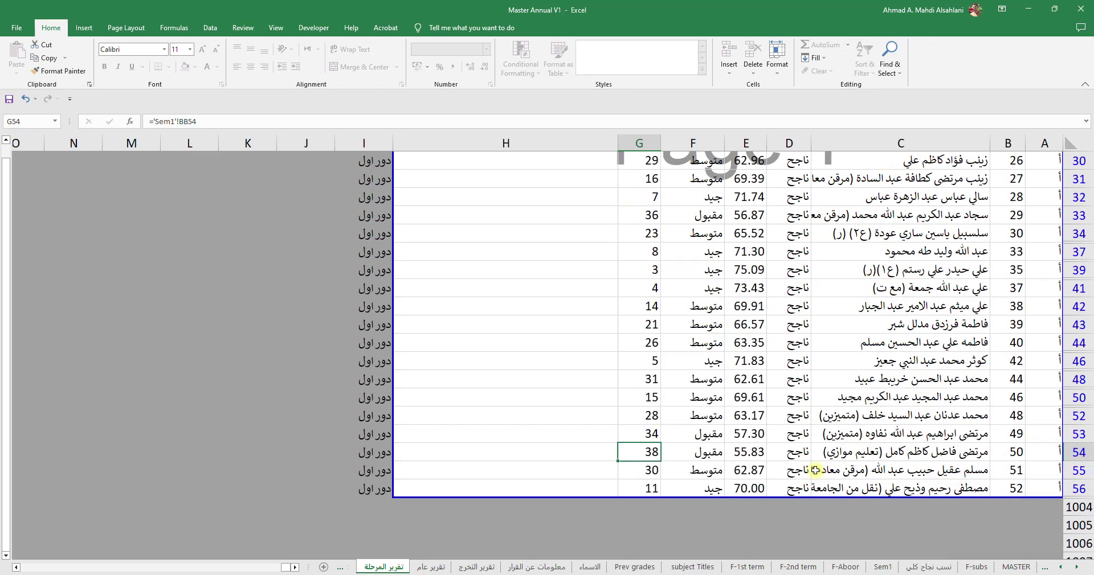
scroll(813, 465, "up", 10)
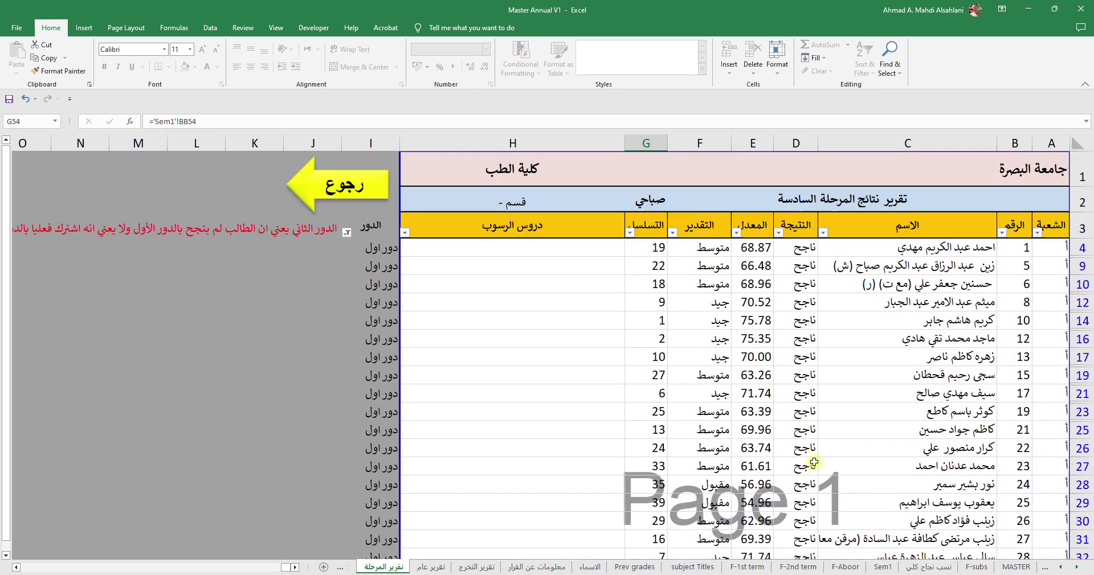
Reselect all values in the الدور filter and check the options offered by the النتيجة filter.
left_click(347, 232)
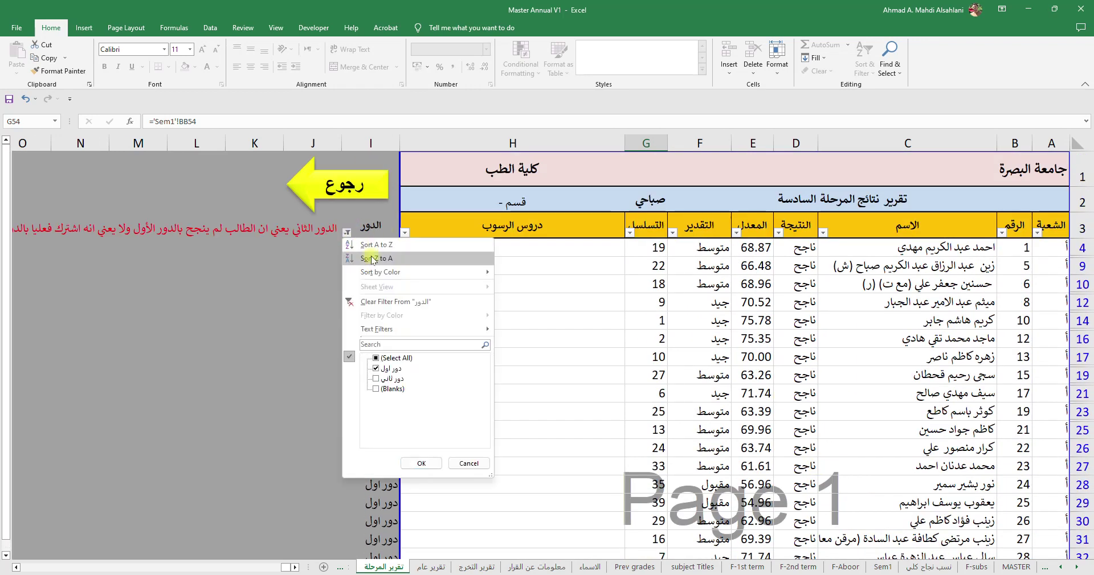
left_click(377, 361)
left_click(421, 463)
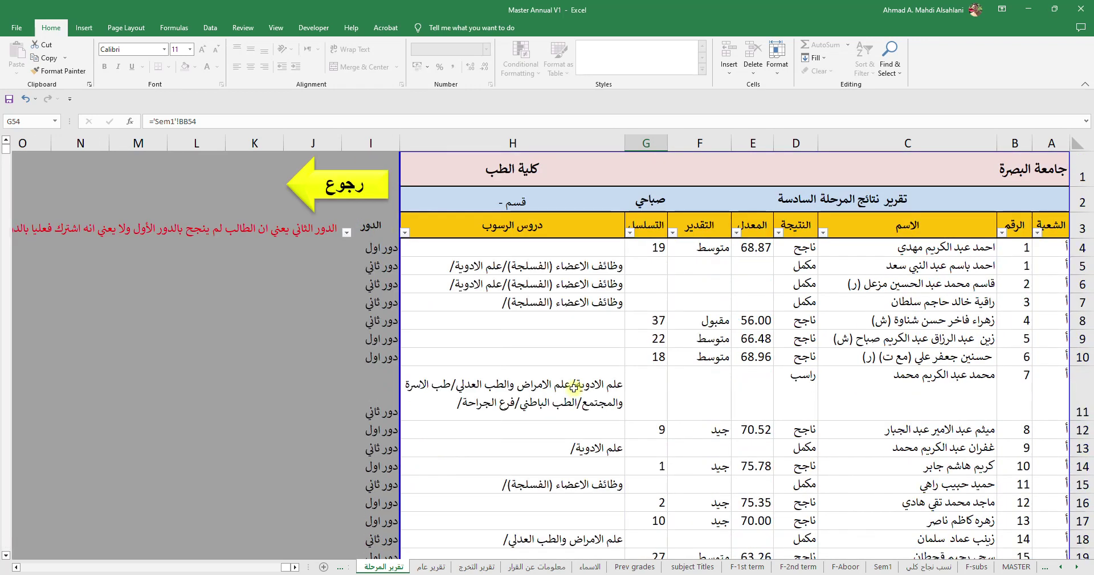
left_click(779, 235)
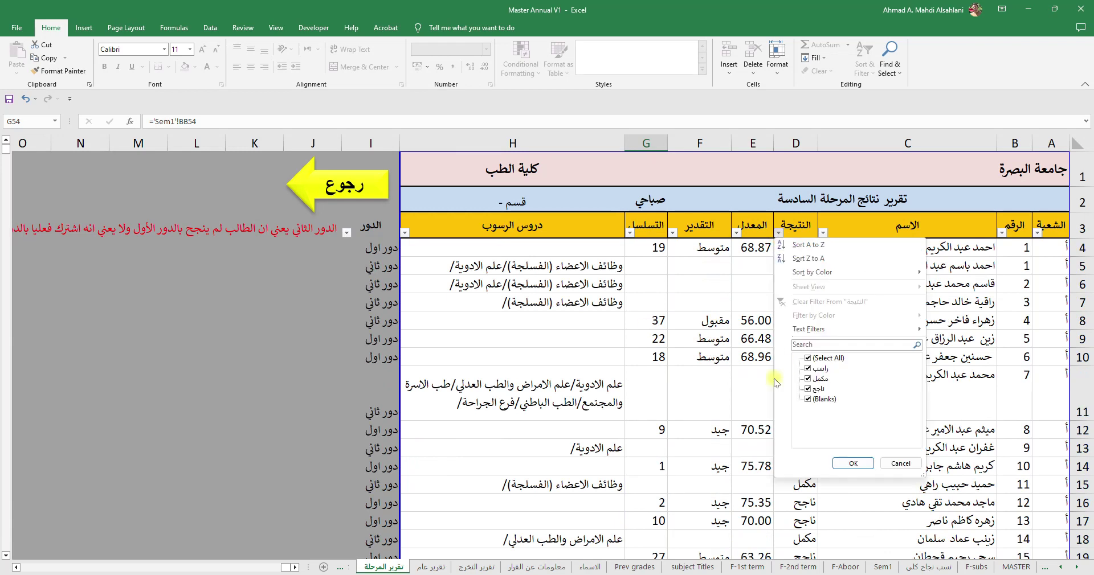
left_click(901, 463)
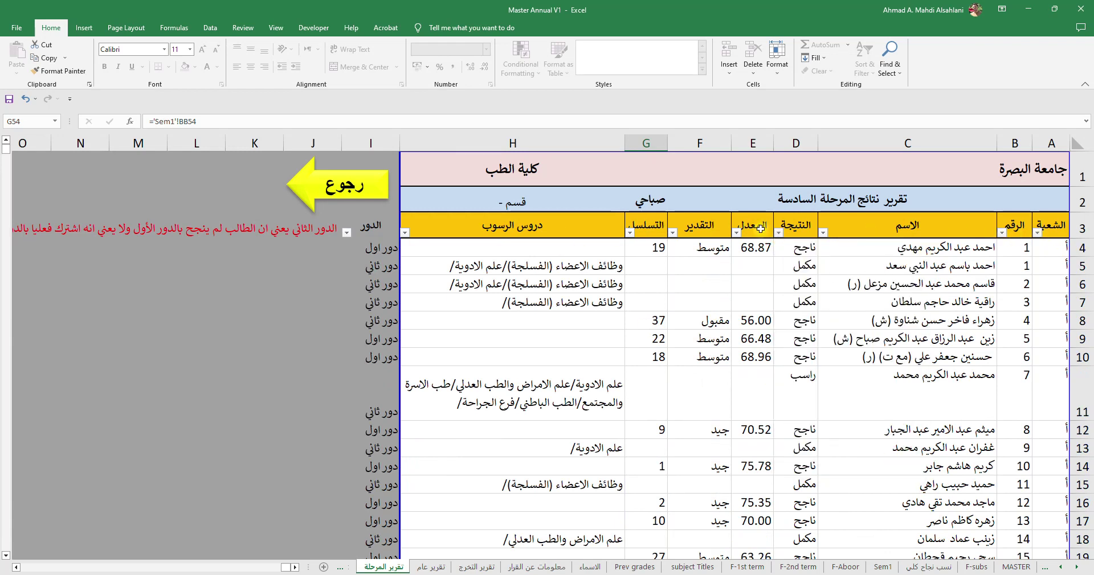
Exclude راسب from the النتيجة filter so the stage report leaves out failed students.
left_click(778, 232)
left_click(807, 369)
left_click(854, 463)
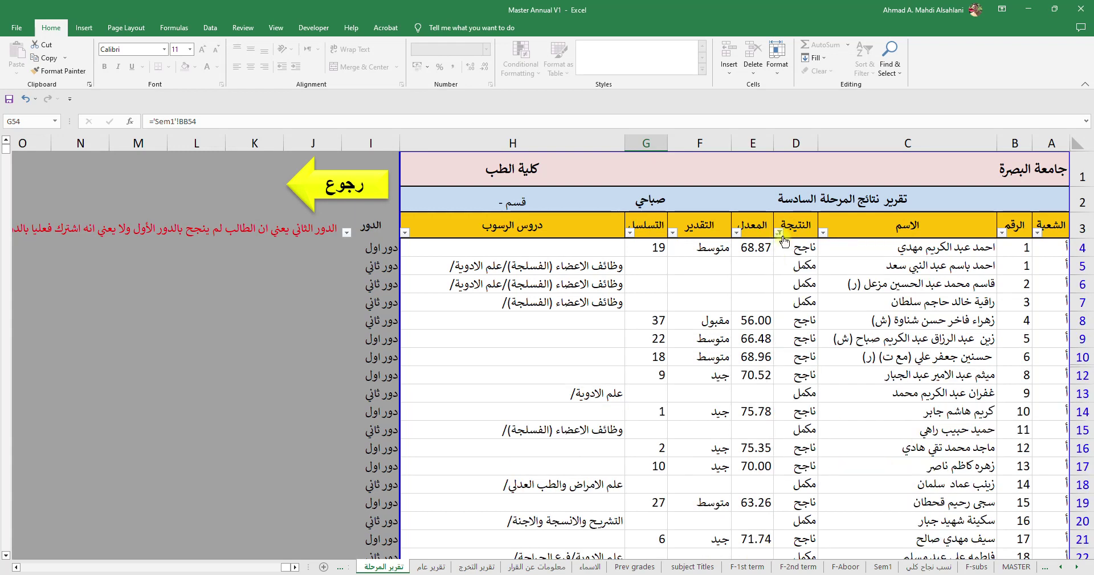
Include راسب again by selecting all values in the النتيجة filter.
left_click(778, 234)
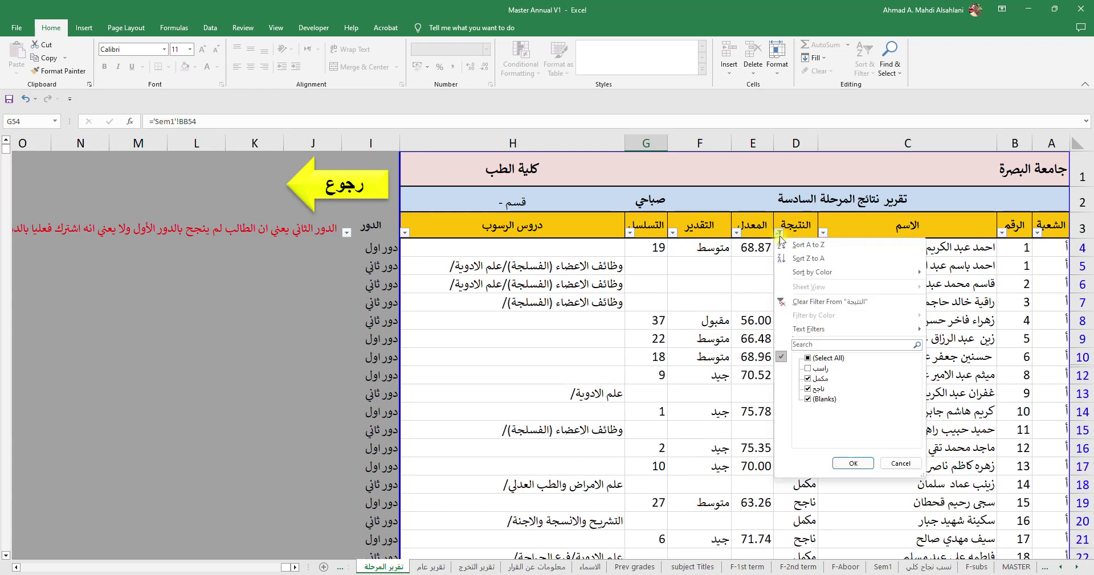
left_click(808, 358)
left_click(854, 464)
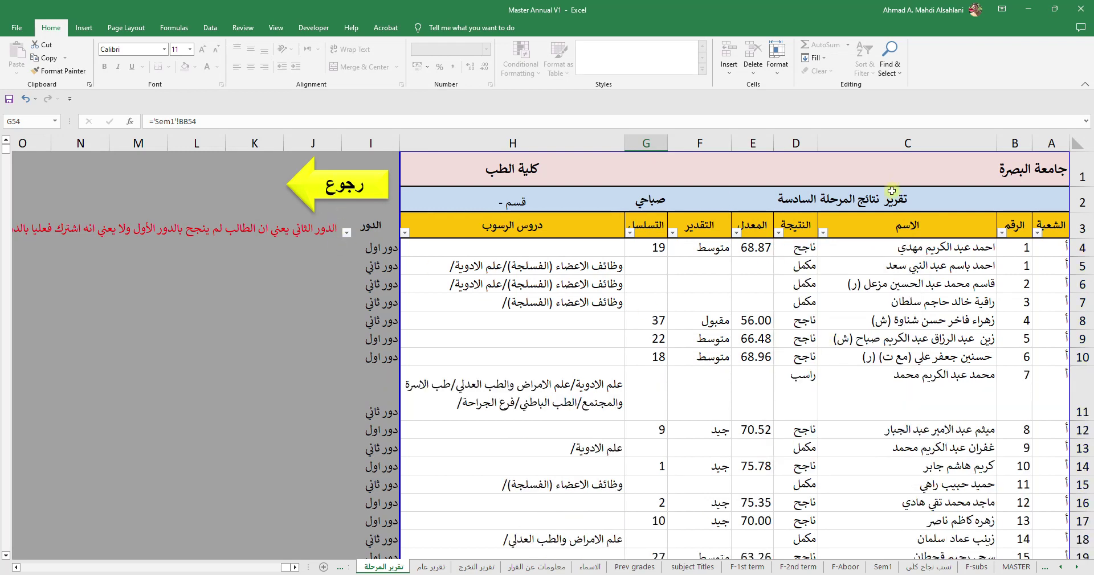
Return to the results and reports menu and open the graduation report, تقرير التخرج.
left_click(347, 187)
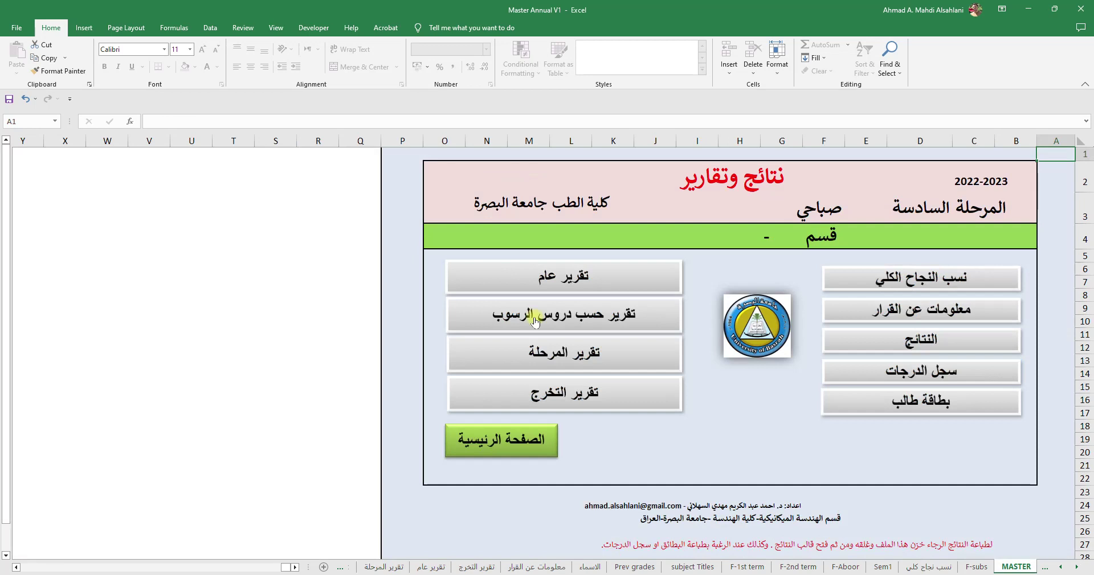
left_click(546, 392)
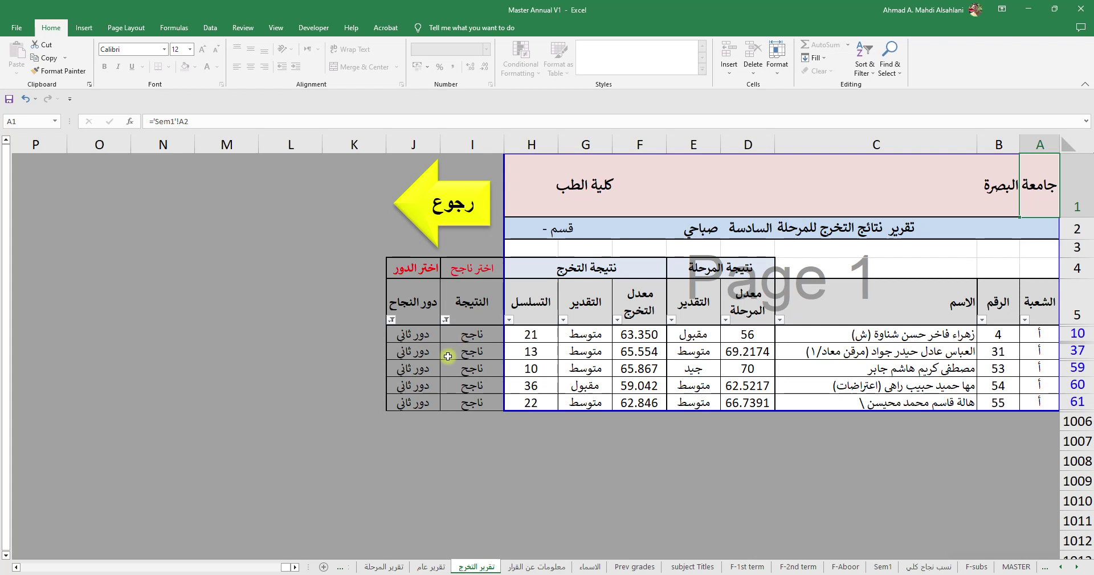
Select all values in the graduation report's دور النجاح and النتيجة filters, and review the full student list.
left_click(391, 319)
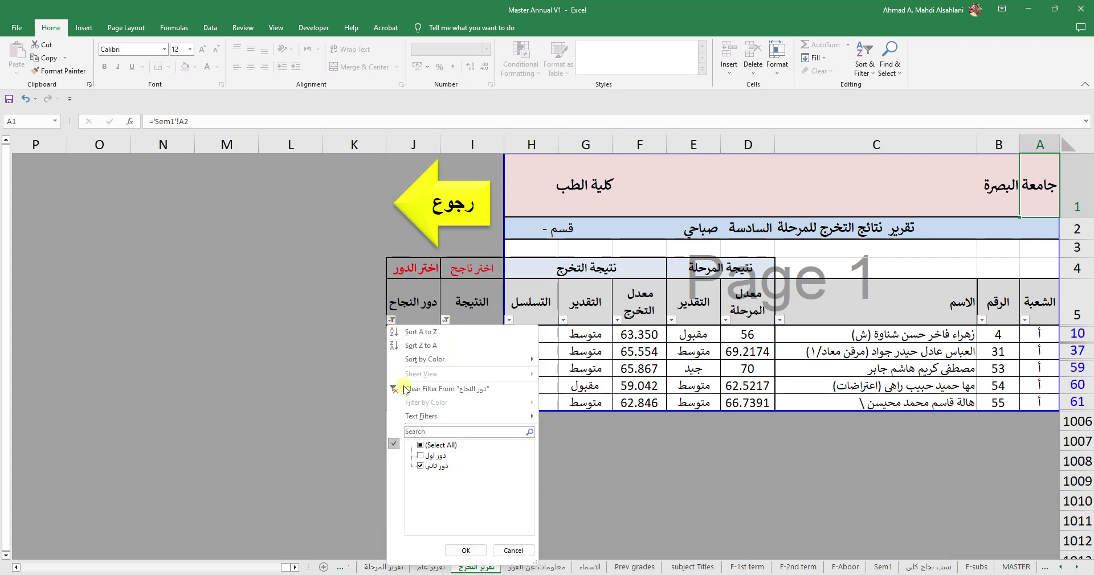
left_click(420, 445)
left_click(461, 550)
left_click(453, 320)
left_click(487, 445)
left_click(527, 550)
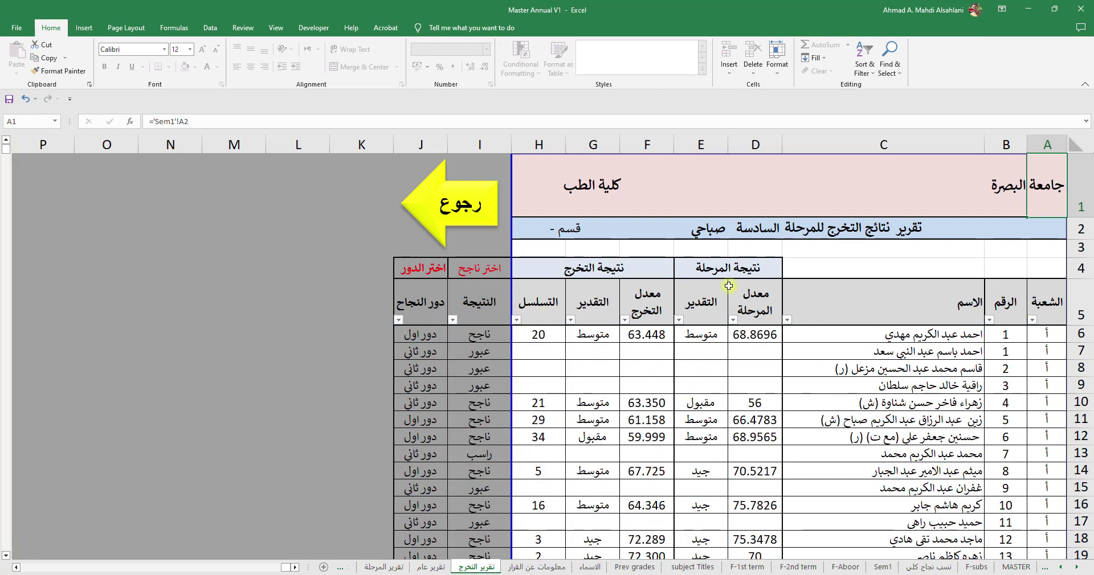
scroll(712, 314, "down", 12)
scroll(803, 339, "up", 13)
Filter the دور النجاح column of the graduation report to show only دور اول.
left_click(398, 320)
left_click(428, 466)
left_click(428, 446)
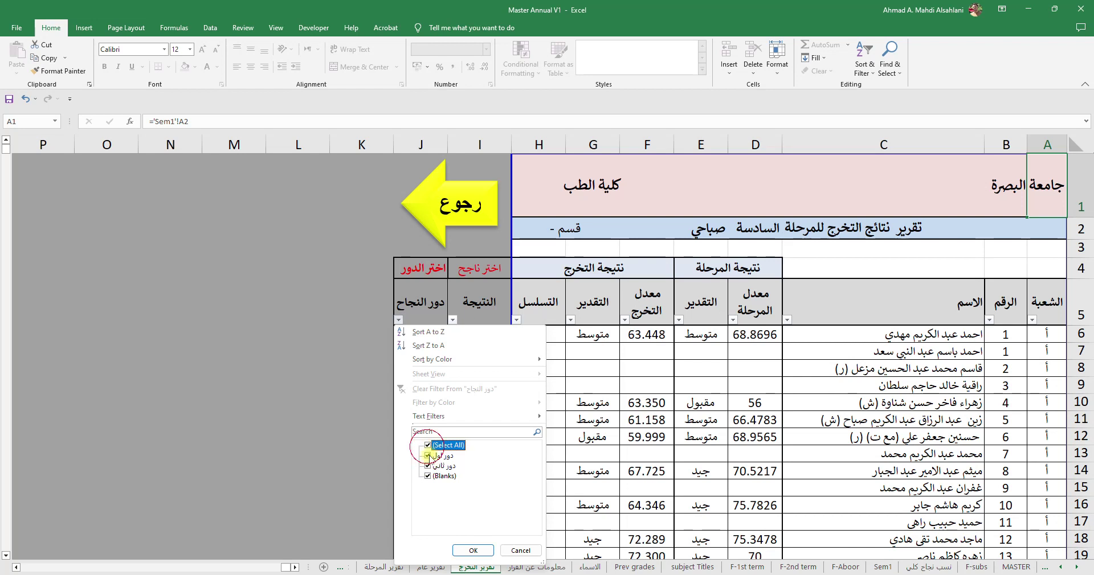
left_click(428, 446)
left_click(427, 456)
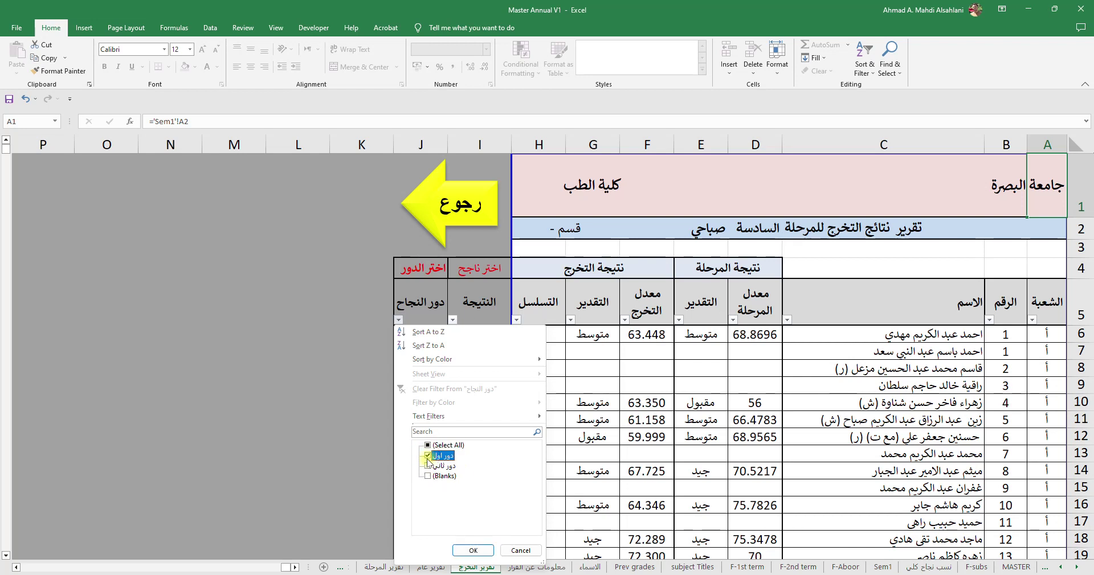
left_click(473, 551)
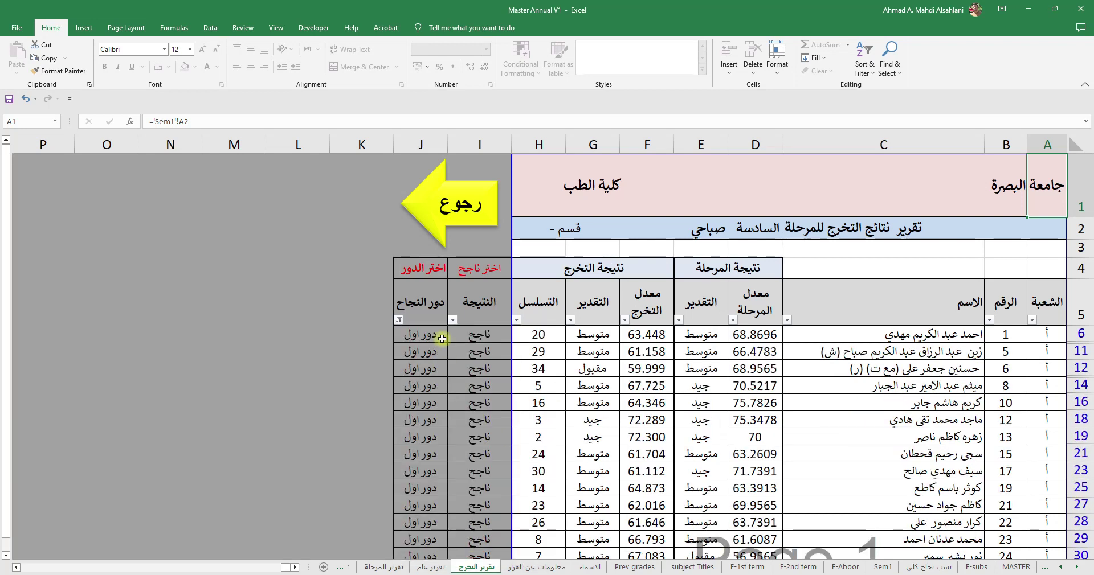
Switch the دور النجاح filter to only دور ثاني, and review the stage and graduation results listed.
left_click(399, 321)
left_click(427, 456)
left_click(428, 466)
left_click(473, 550)
scroll(723, 411, "down", 2)
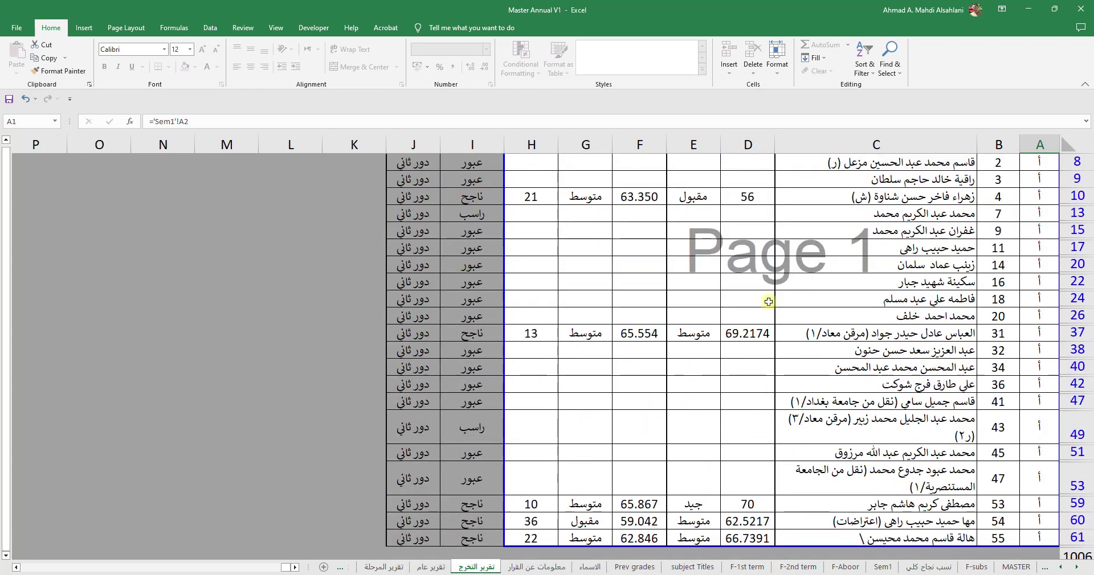
scroll(768, 302, "up", 3)
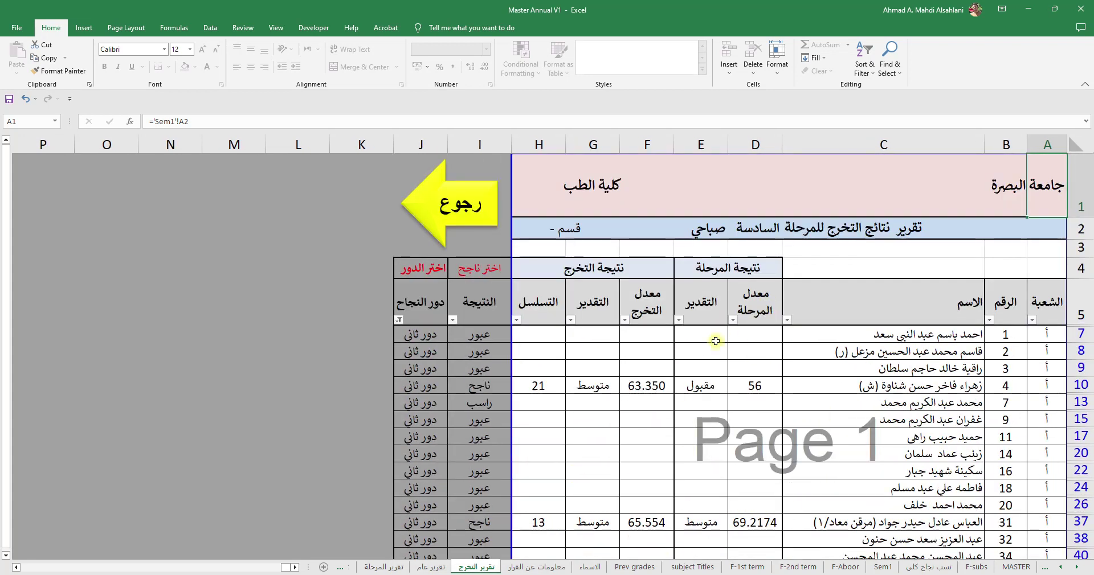
scroll(716, 341, "down", 2)
scroll(614, 362, "up", 2)
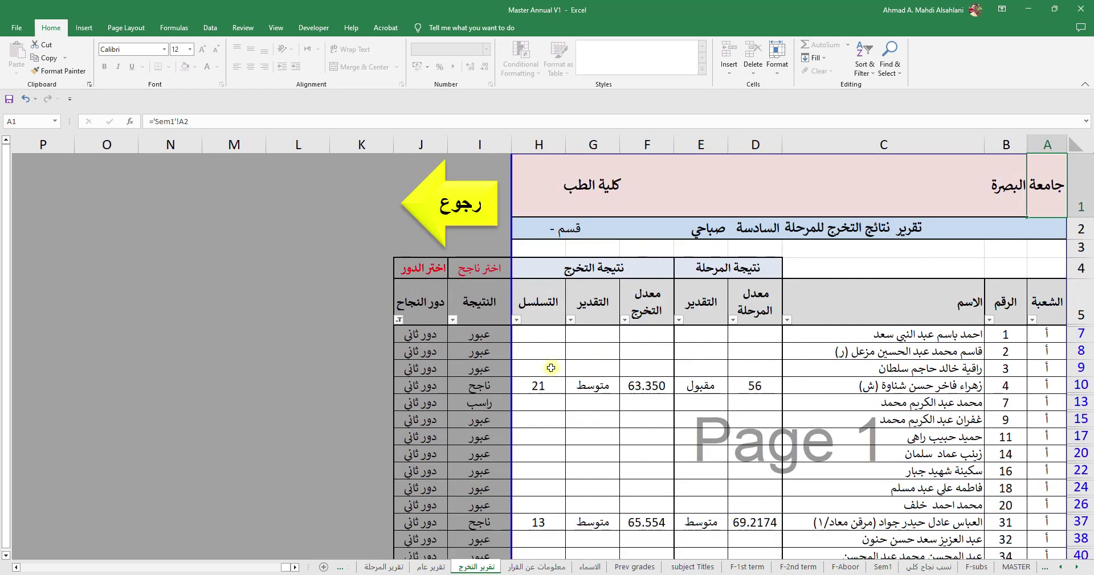
Filter the النتيجة column of the graduation report to show only ناجح.
left_click(456, 321)
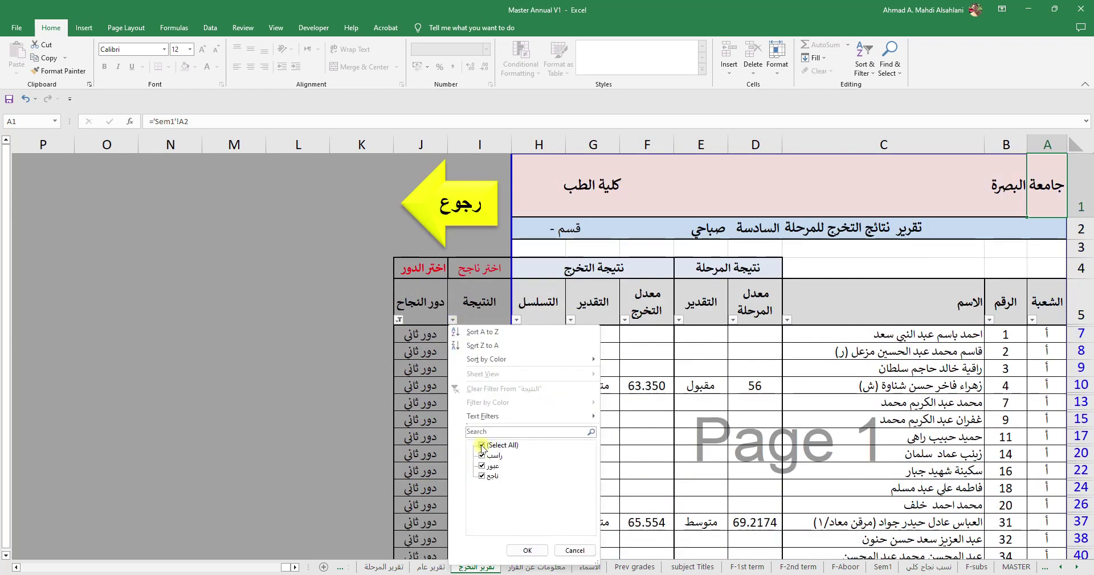
left_click(481, 457)
left_click(482, 466)
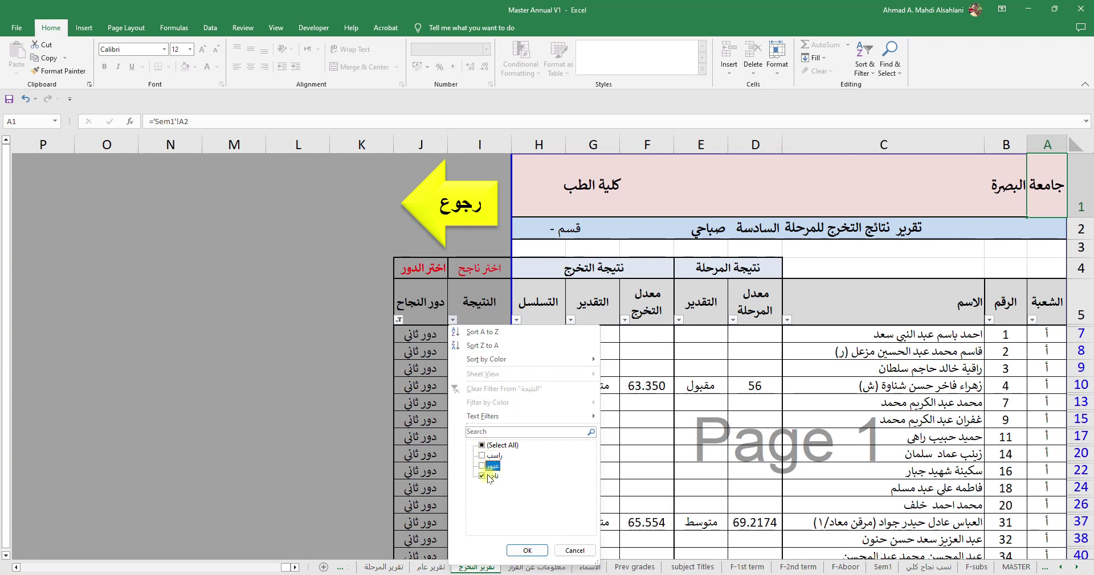
left_click(522, 548)
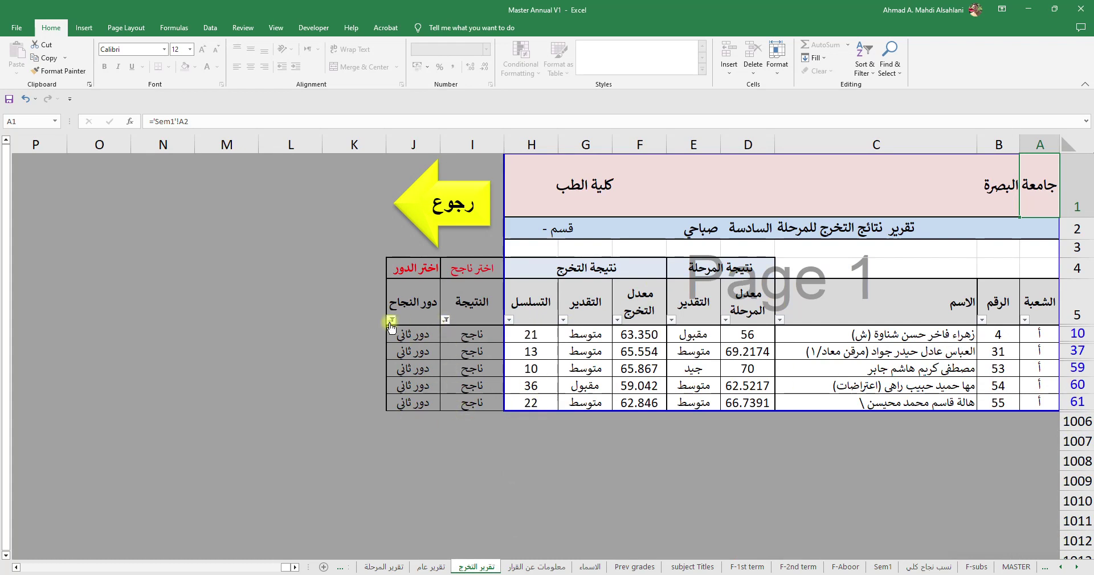
Select the filtered graduation report from row 3 down to the last listed student, across columns A to H.
left_click(444, 323)
left_click(390, 424)
left_click_drag(534, 251, 1026, 402)
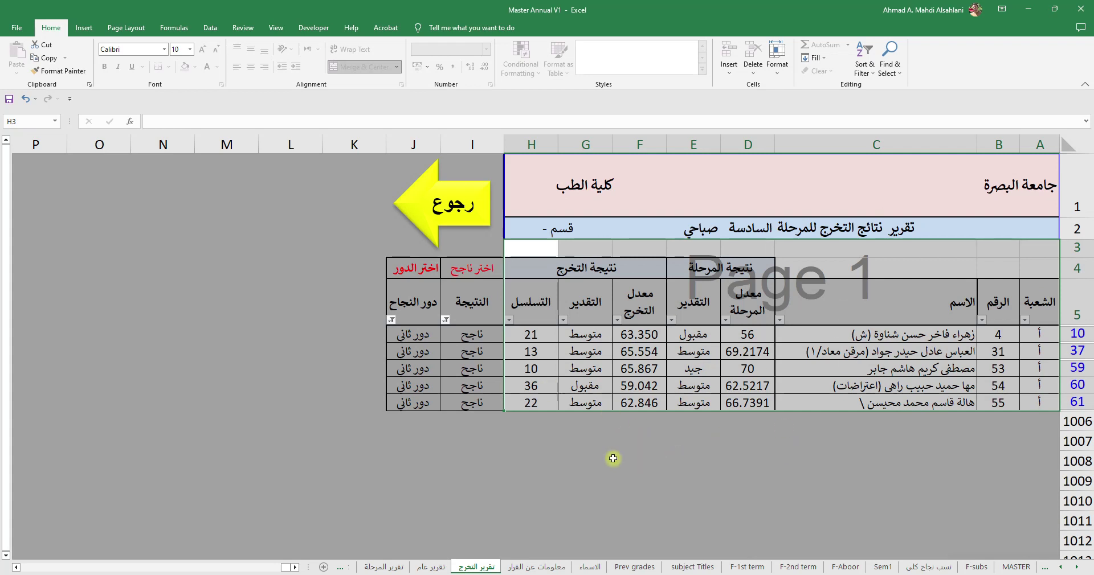
Return to the results and reports menu and close the Master Annual V1 workbook.
left_click(463, 215)
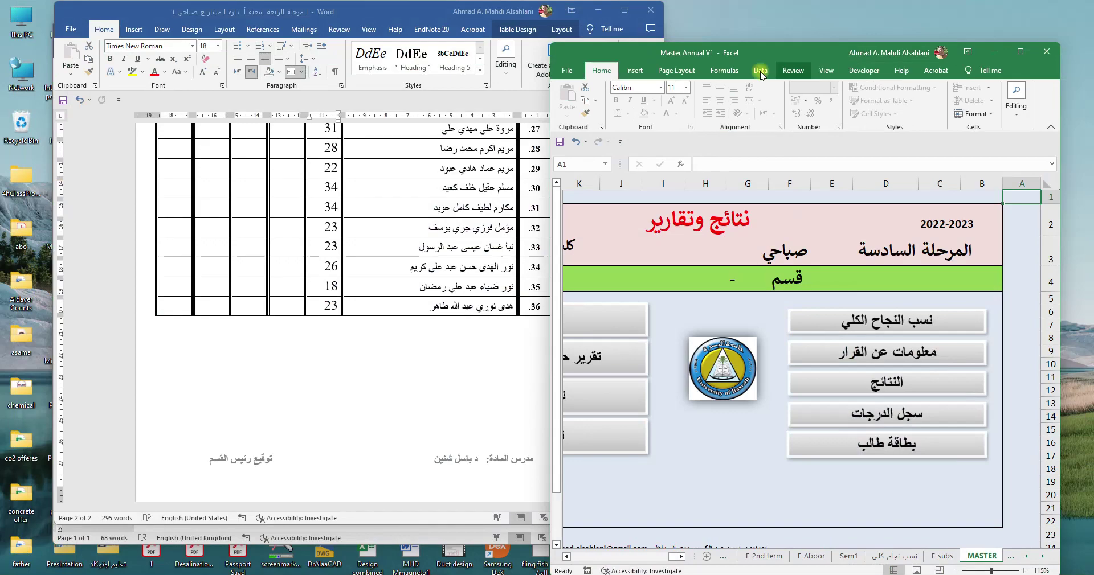
left_click(1055, 8)
double_click(792, 53)
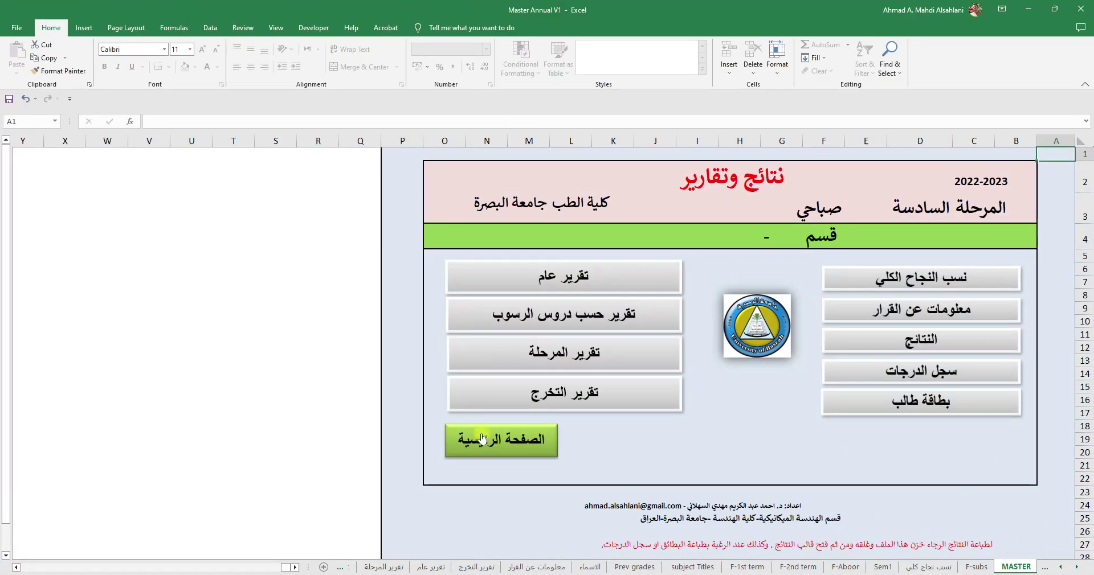
left_click(1081, 9)
Close the المرحلة الرابعة grade-list document in Word without saving its changes.
left_click(516, 314)
scroll(403, 323, "up", 3)
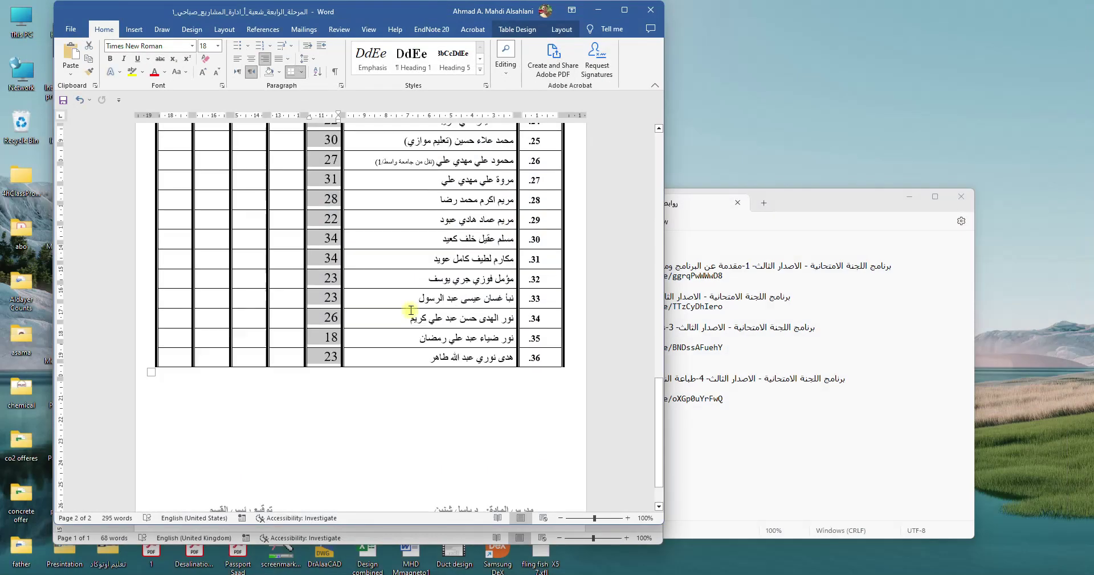
left_click(650, 10)
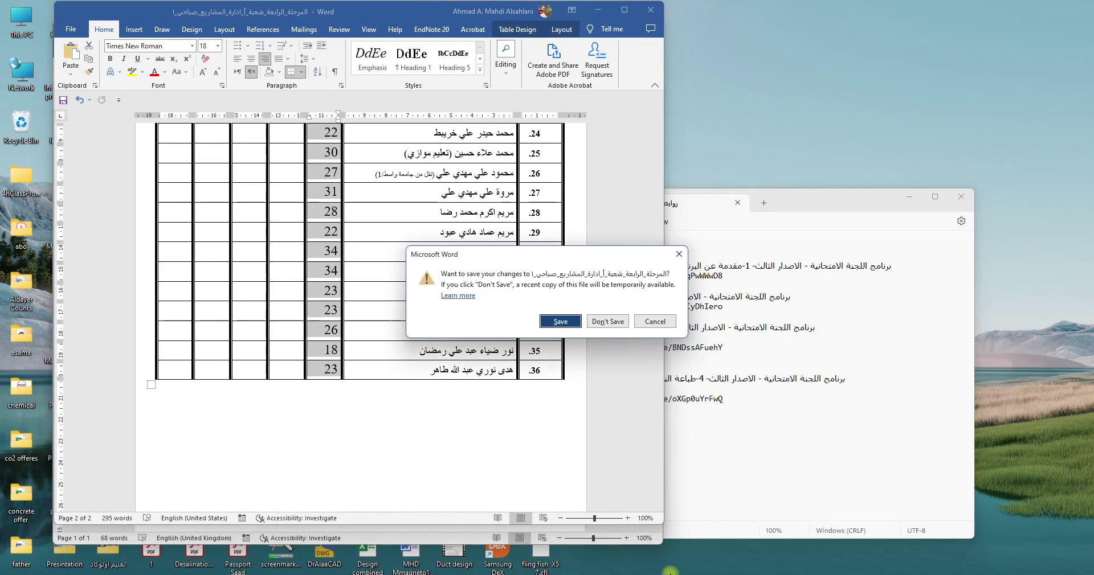
left_click(605, 322)
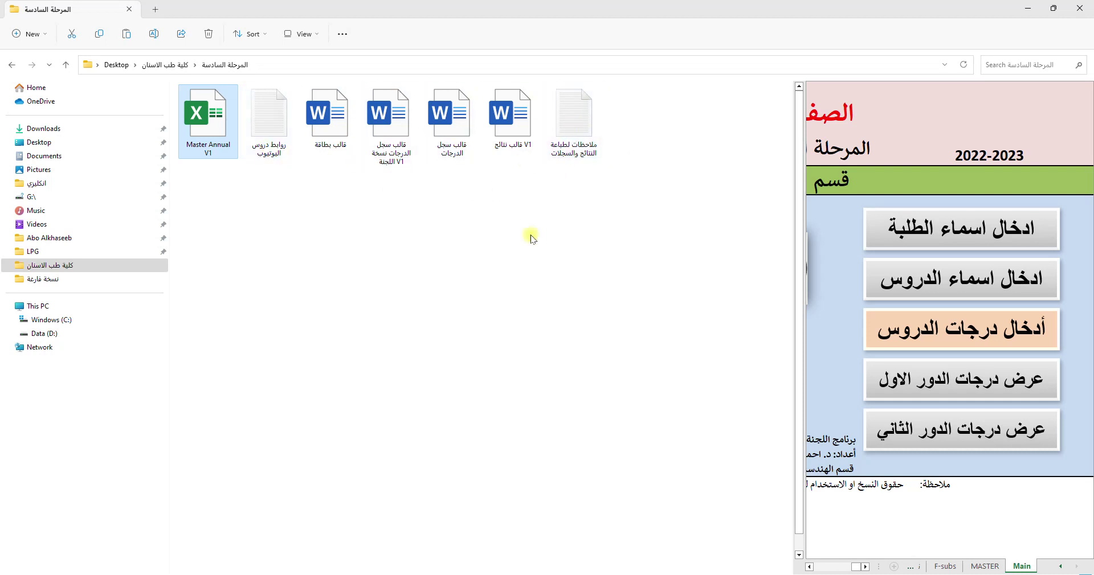
Open the قالب نتائج V1 template from the المرحلة السادسة folder, allow its SQL command and dismiss the data link dialogs.
left_click(508, 208)
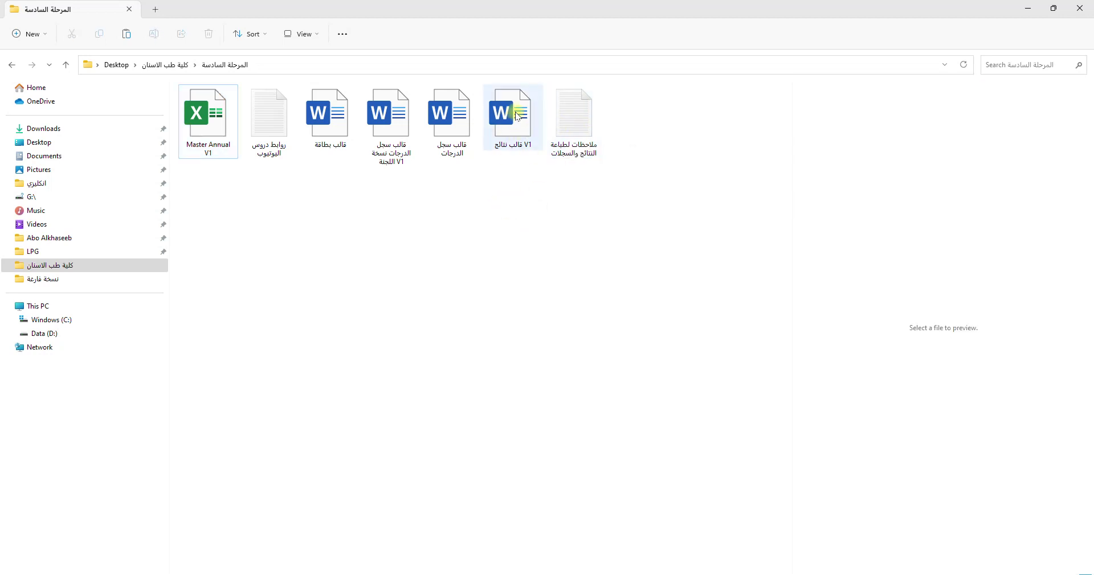
double_click(515, 112)
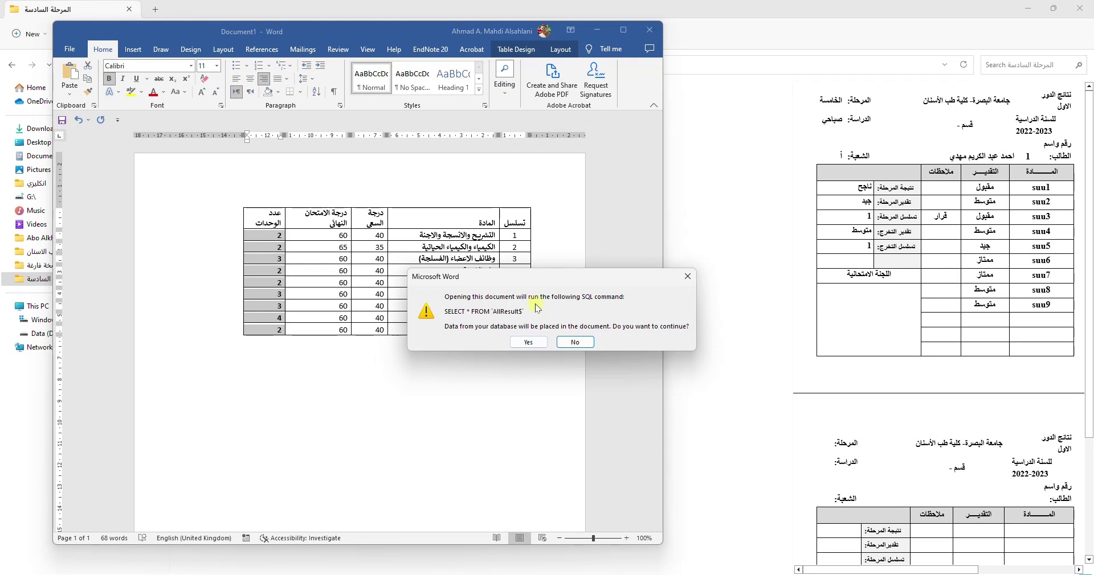
left_click(529, 343)
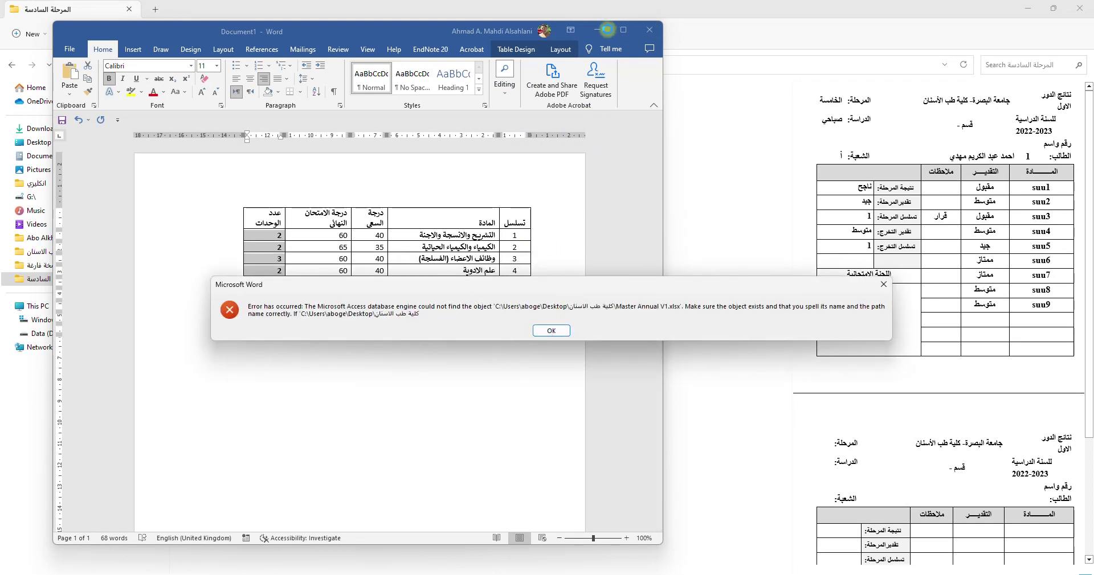
left_click(547, 331)
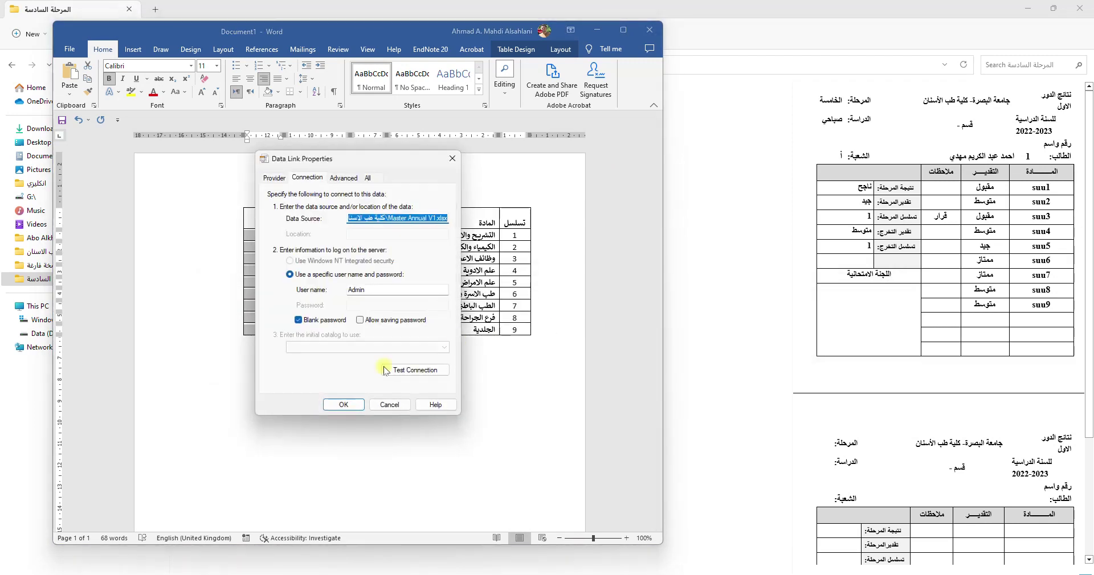
left_click(344, 405)
left_click(545, 333)
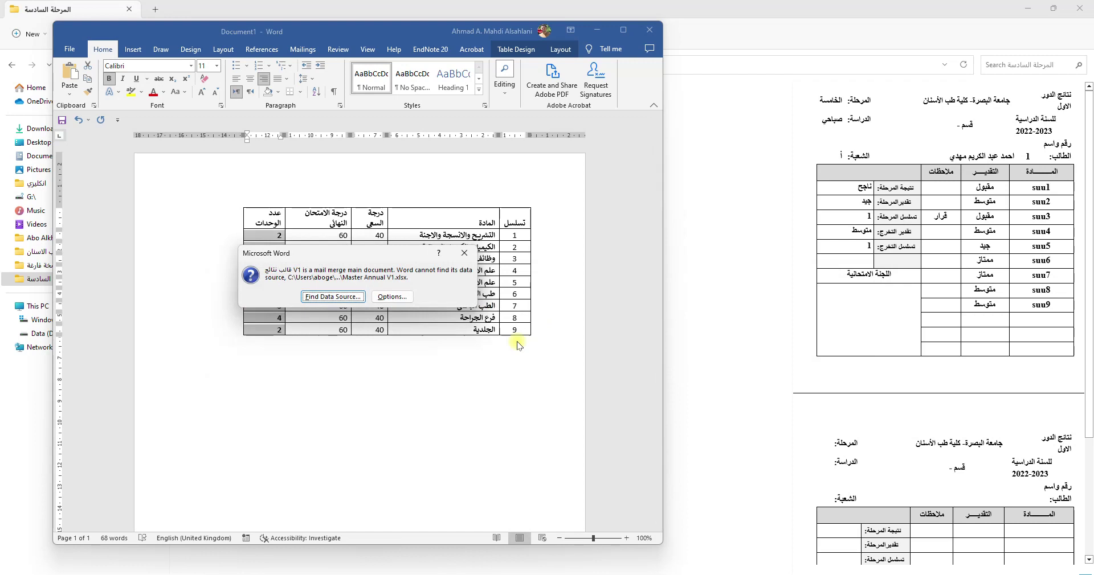
Link the results template to the Master Annual V1 workbook in the المرحلة السادسة folder as its data source.
left_click(324, 296)
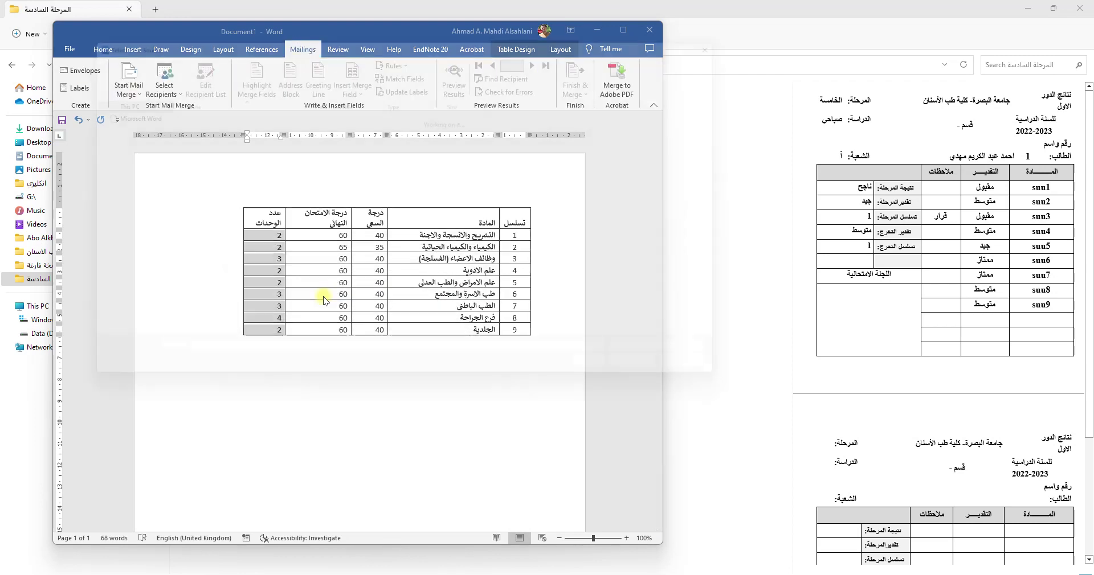
left_click_drag(263, 33, 340, 119)
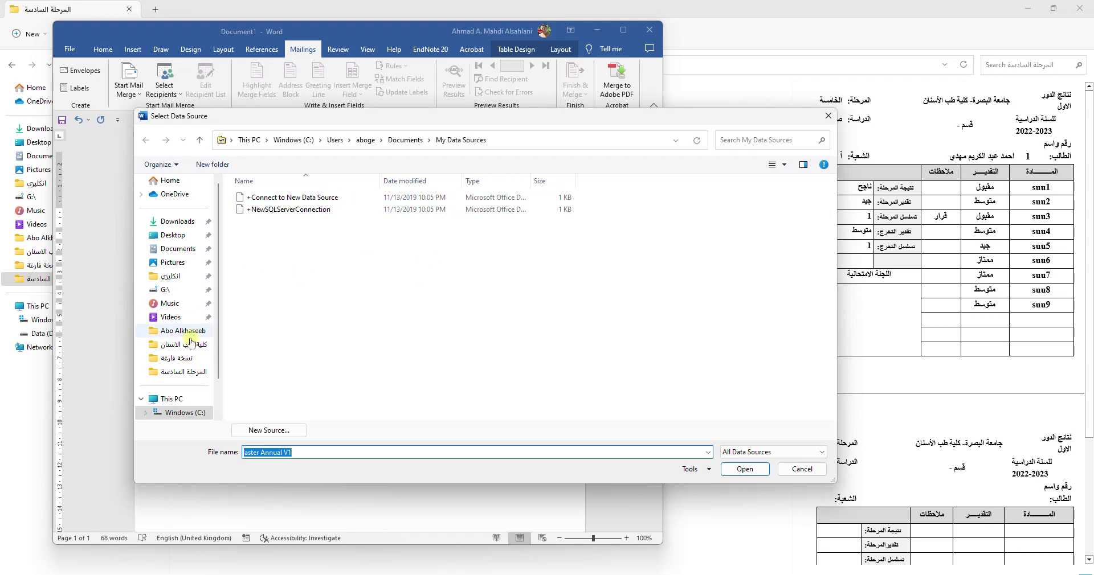
left_click(176, 374)
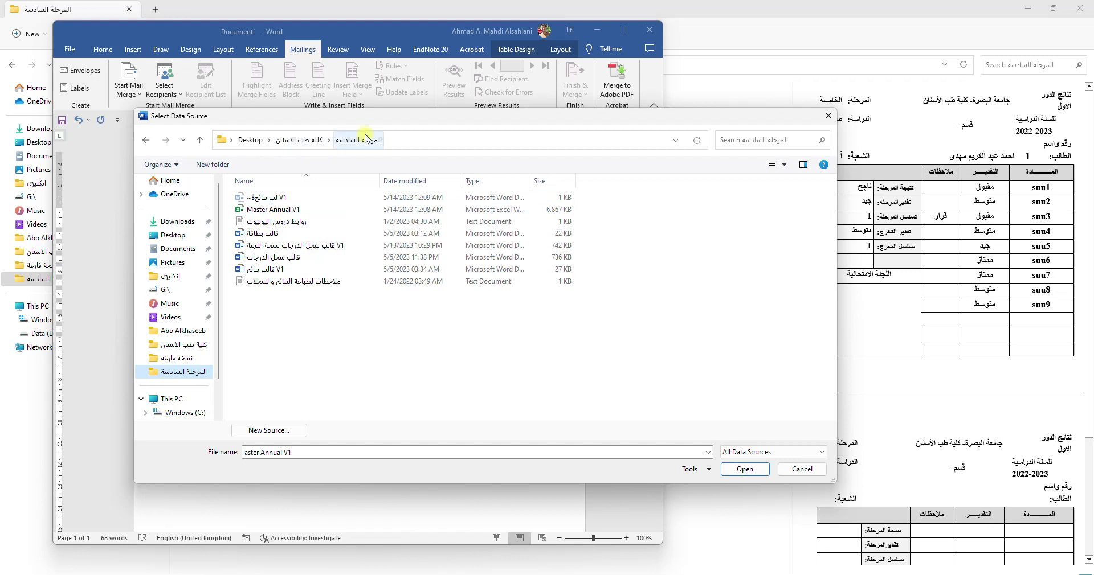
left_click(257, 209)
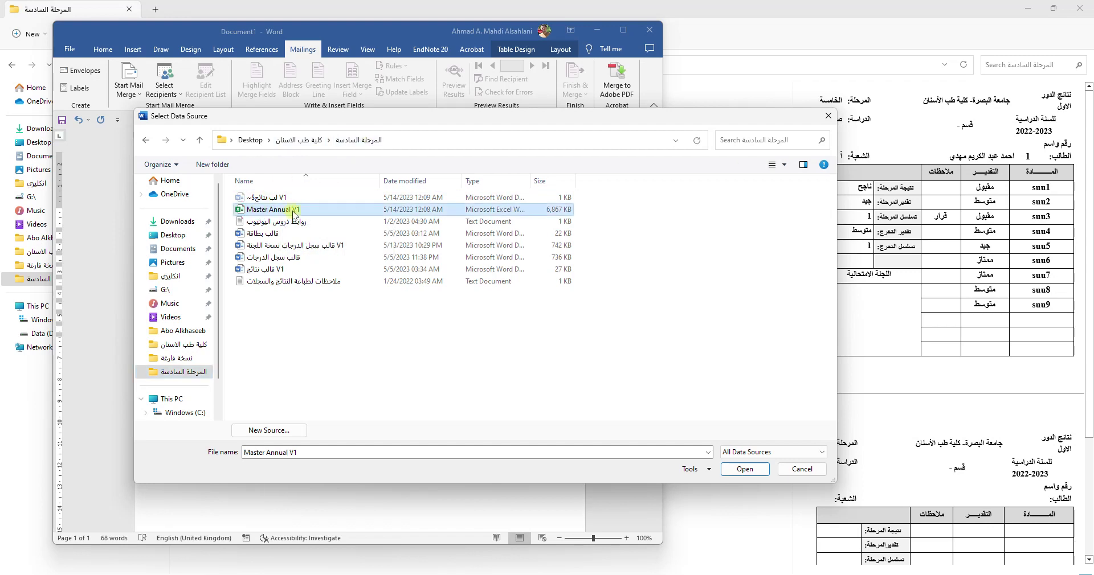
left_click(741, 469)
Choose AllResult$ in the list of workbook tables for the mail merge.
left_click_drag(596, 232, 389, 149)
left_click_drag(412, 327, 406, 386)
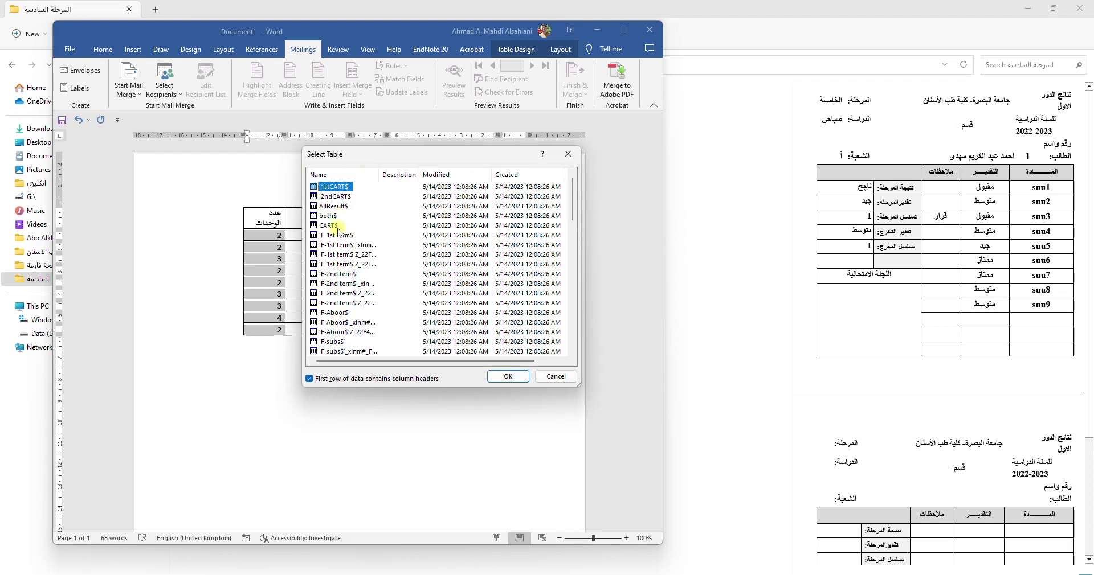
left_click(332, 207)
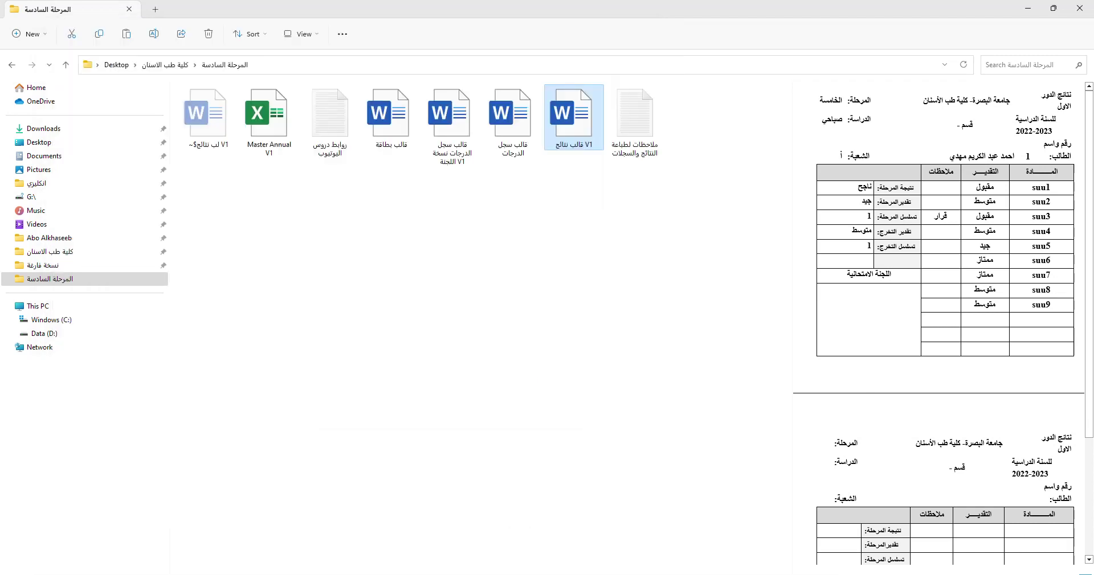
Open the ملاحظات لطباعة النتائج والسجلات notes file and read which workbook sheet each print template must link to.
double_click(646, 129)
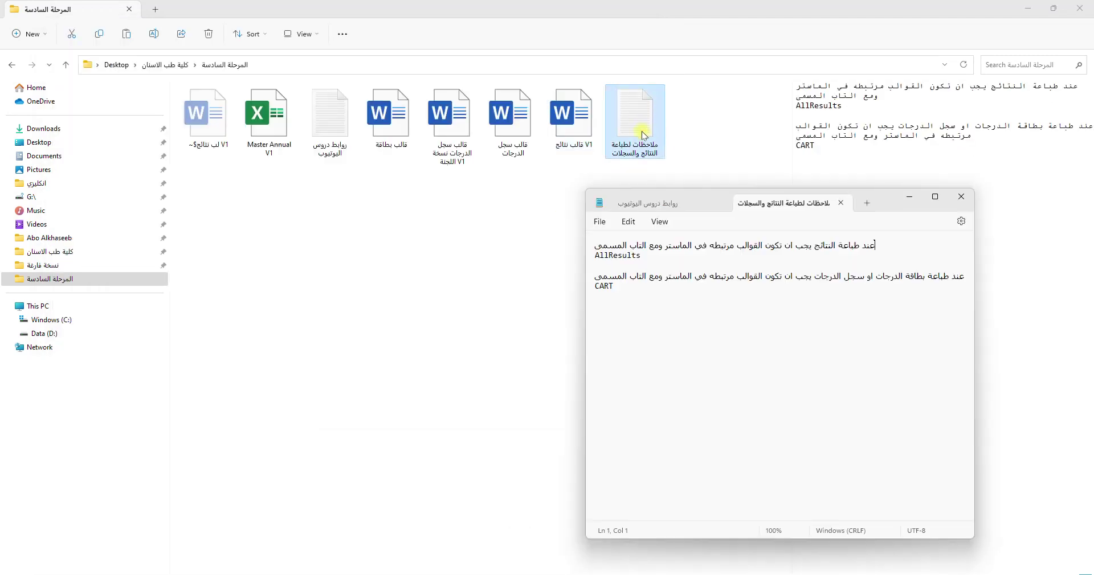
key("Down")
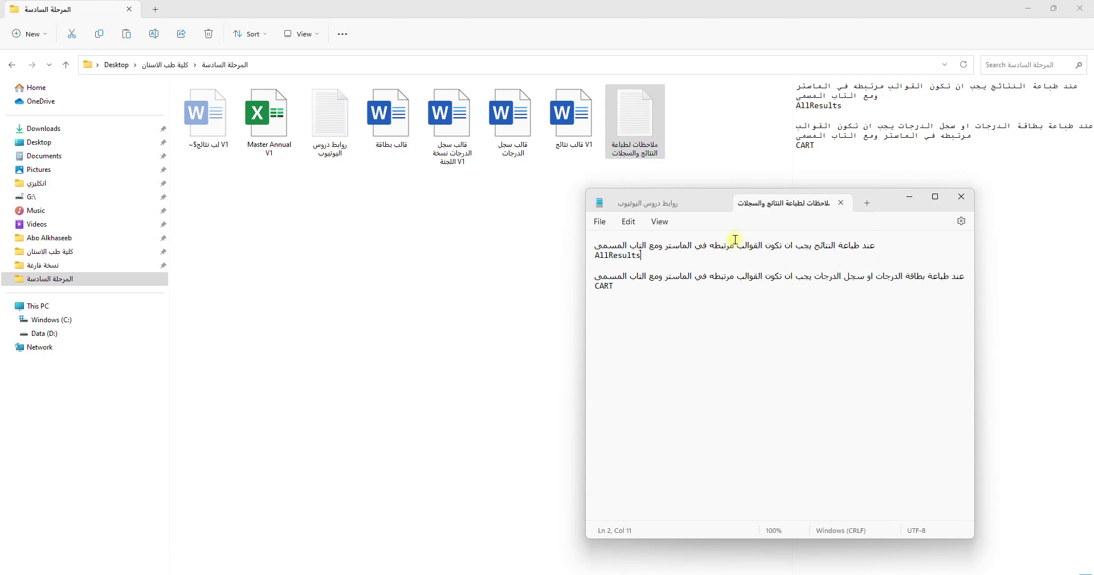
left_click_drag(784, 246, 594, 257)
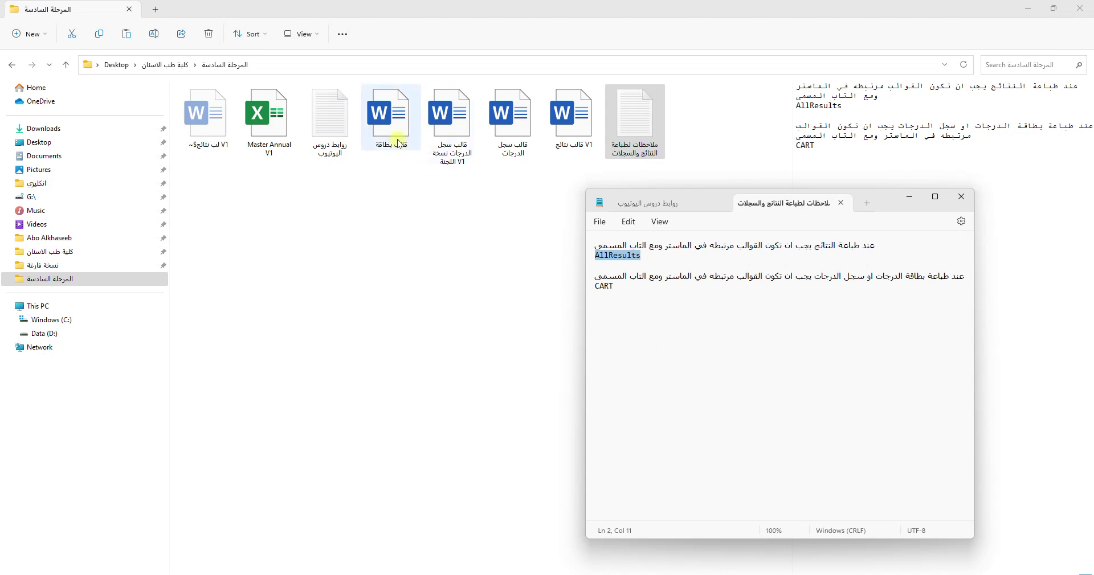
left_click_drag(947, 281, 888, 278)
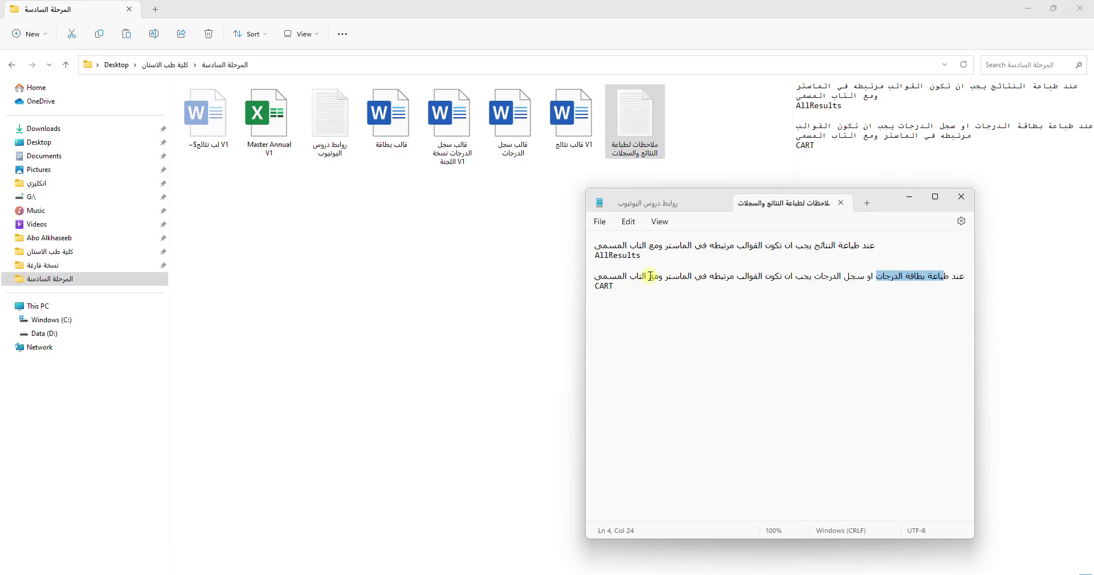
left_click_drag(640, 257, 576, 307)
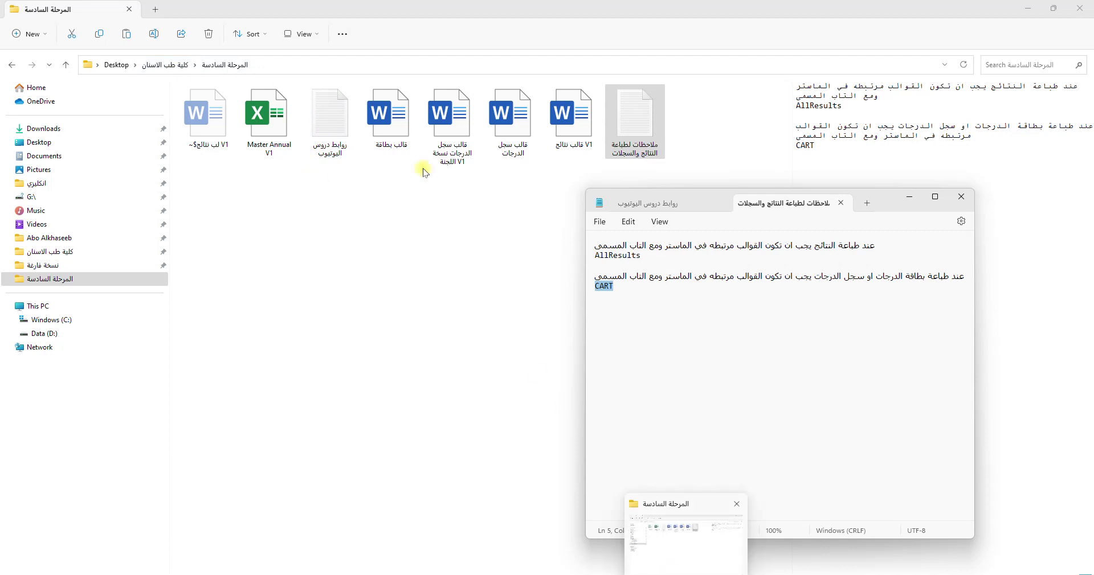
Switch back to Word and confirm AllResult$ as the results template's merge table.
mouse_move(686, 574)
left_click(687, 547)
mouse_move(735, 573)
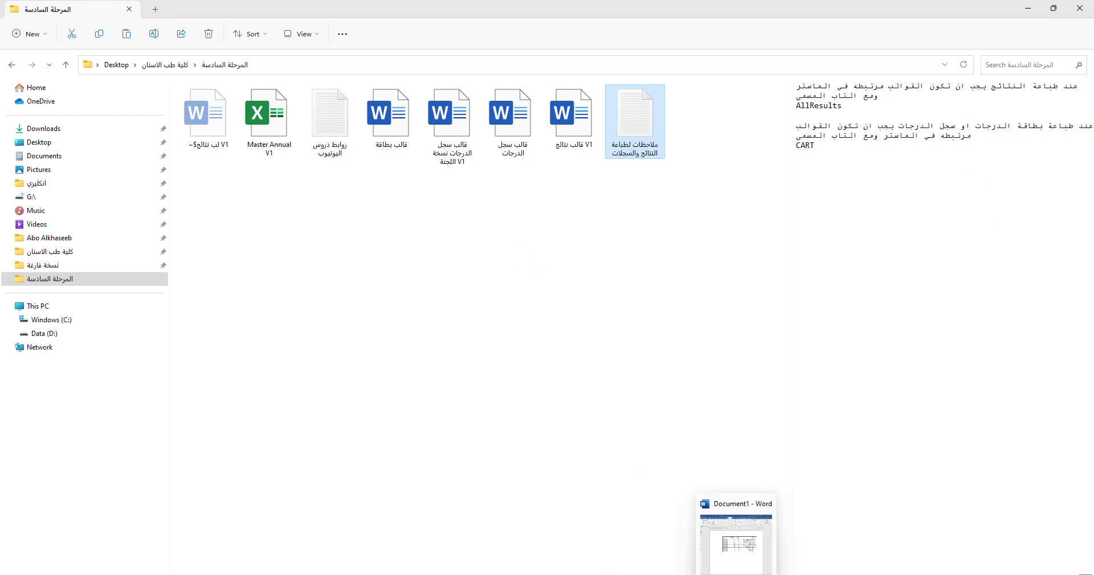
left_click(738, 544)
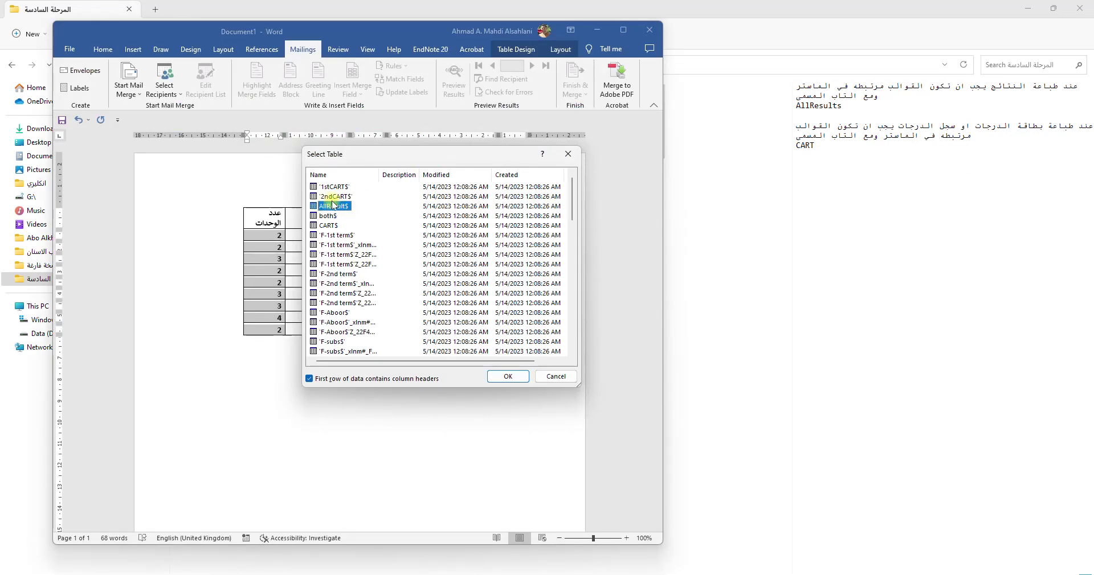
left_click(509, 376)
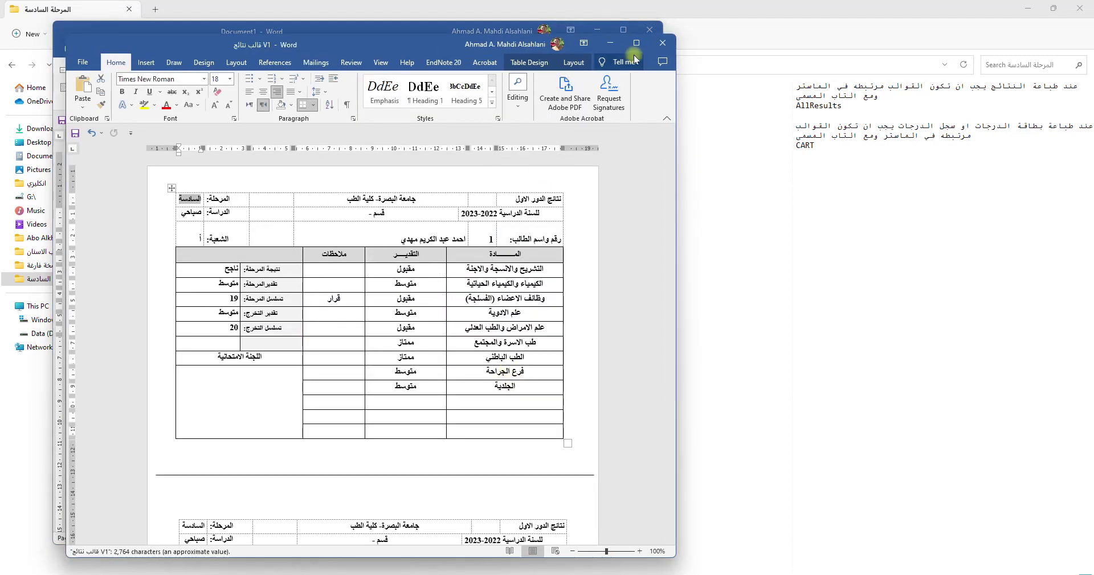
Maximize the linked results template and examine the merged headings, subjects and grades on both student slips.
left_click(637, 43)
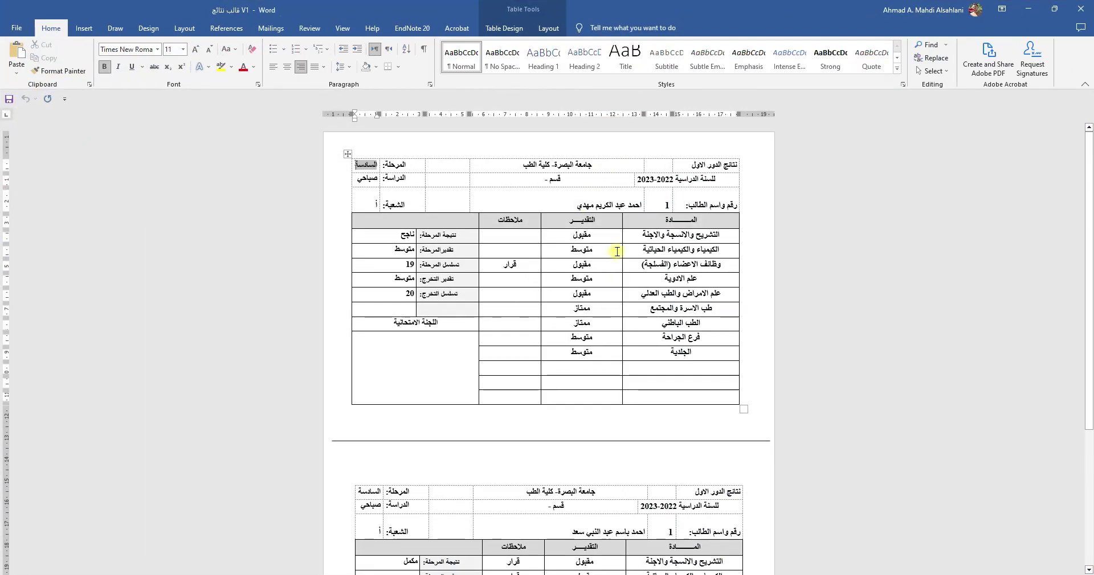
scroll(614, 288, "up", 2)
scroll(627, 305, "down", 5)
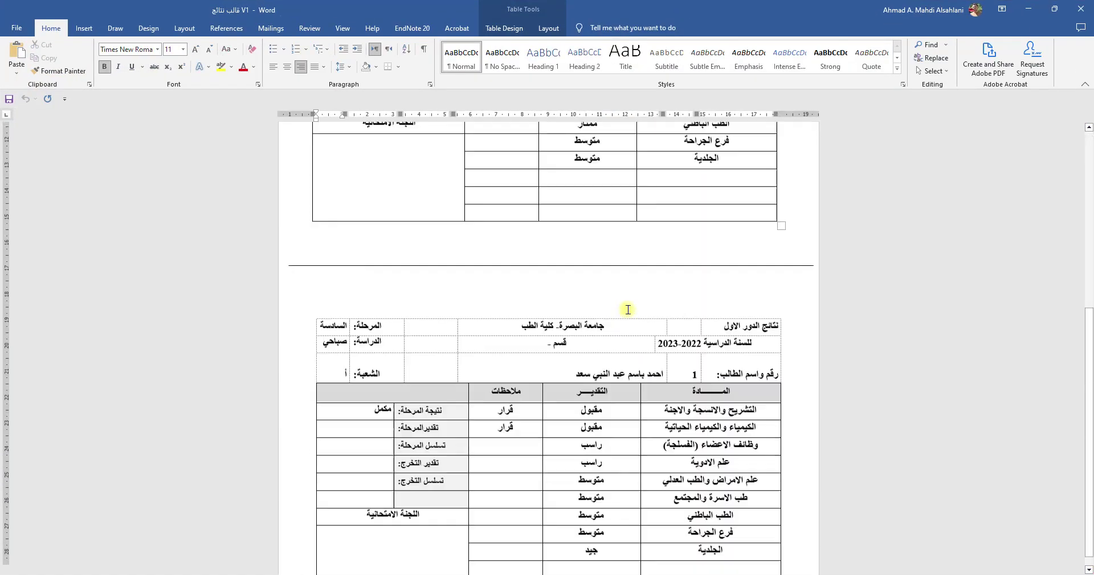
scroll(630, 308, "up", 5)
scroll(629, 308, "up", 1)
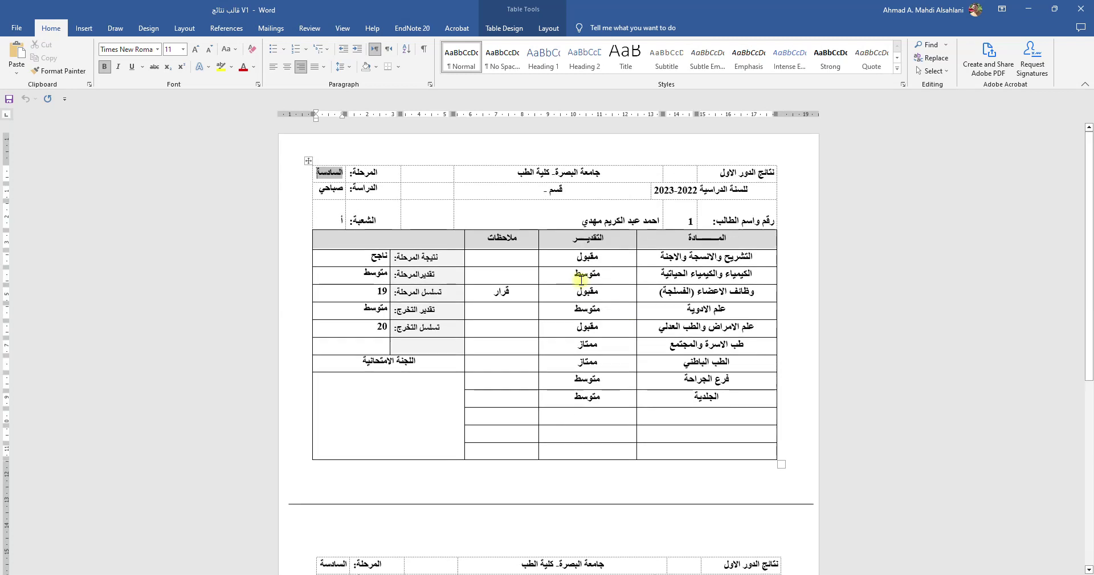
scroll(557, 281, "down", 10)
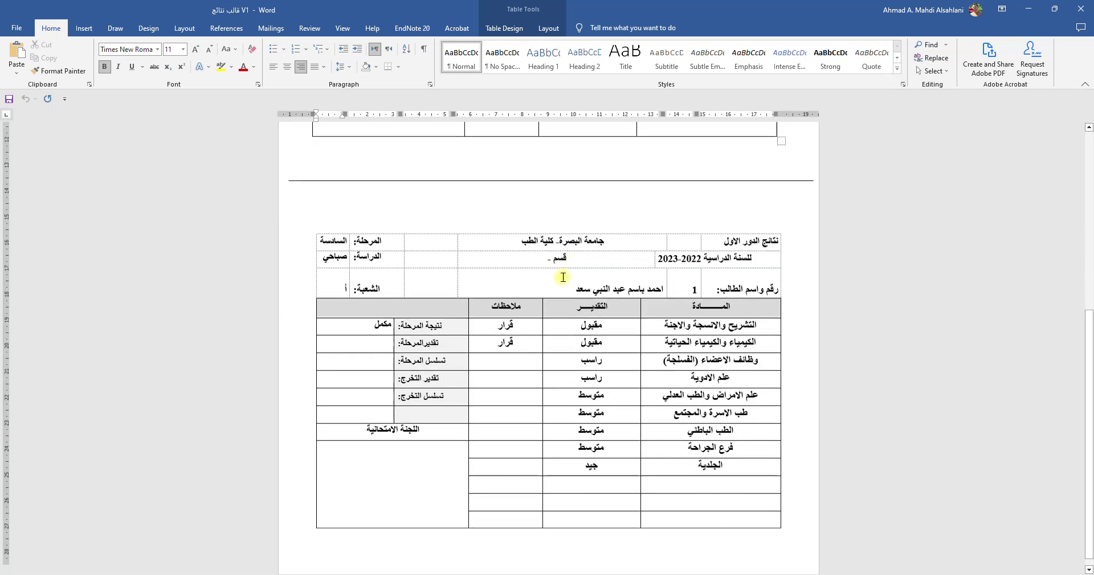
scroll(569, 290, "up", 9)
scroll(577, 298, "up", 1)
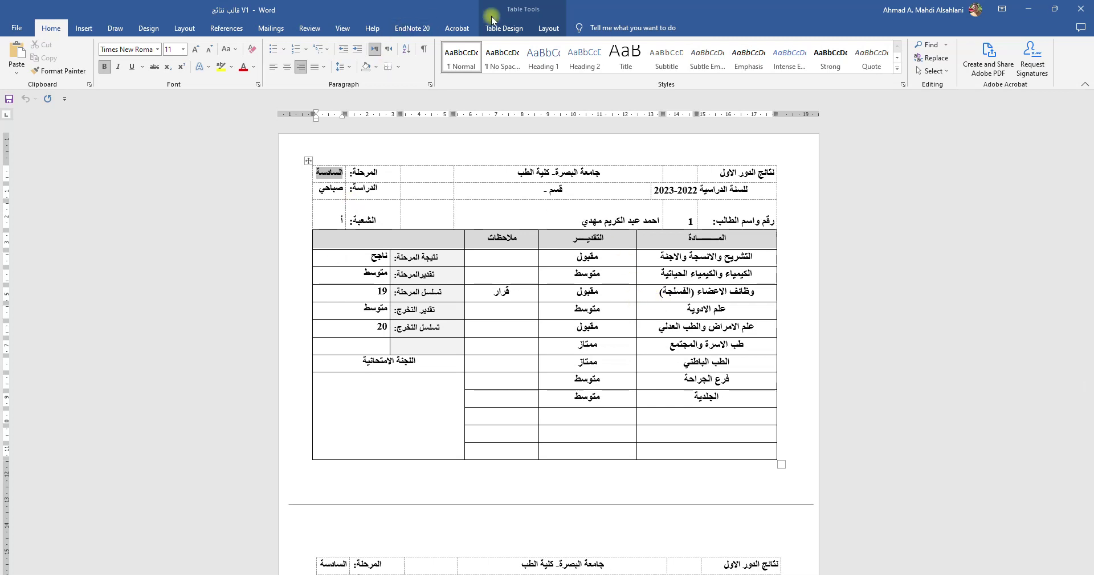
Bring up the mail merge tools for the results template and review the previewed first record.
left_click(267, 29)
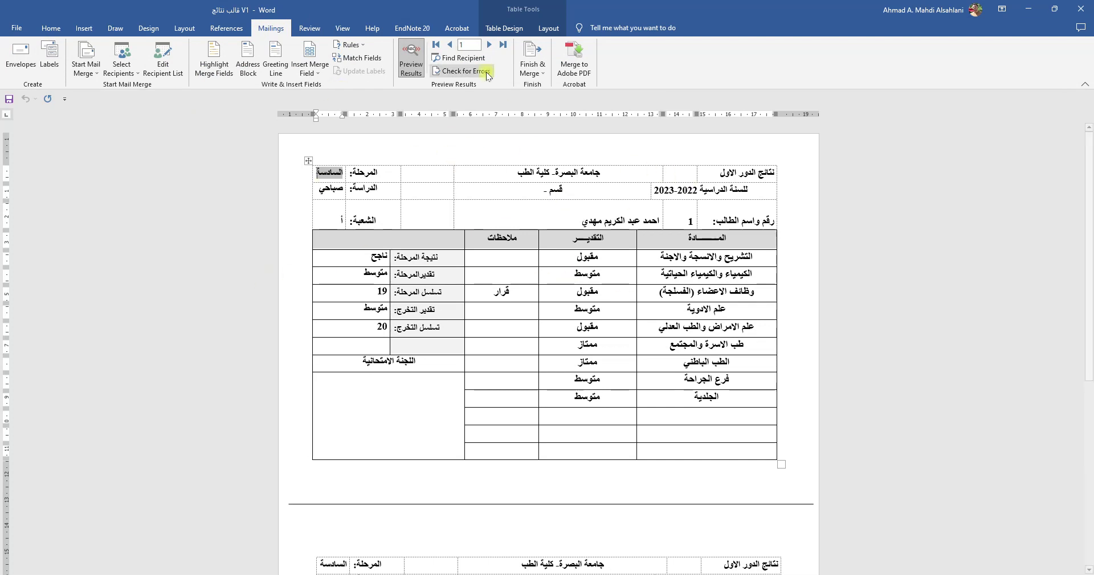
scroll(531, 157, "down", 3)
scroll(531, 157, "up", 3)
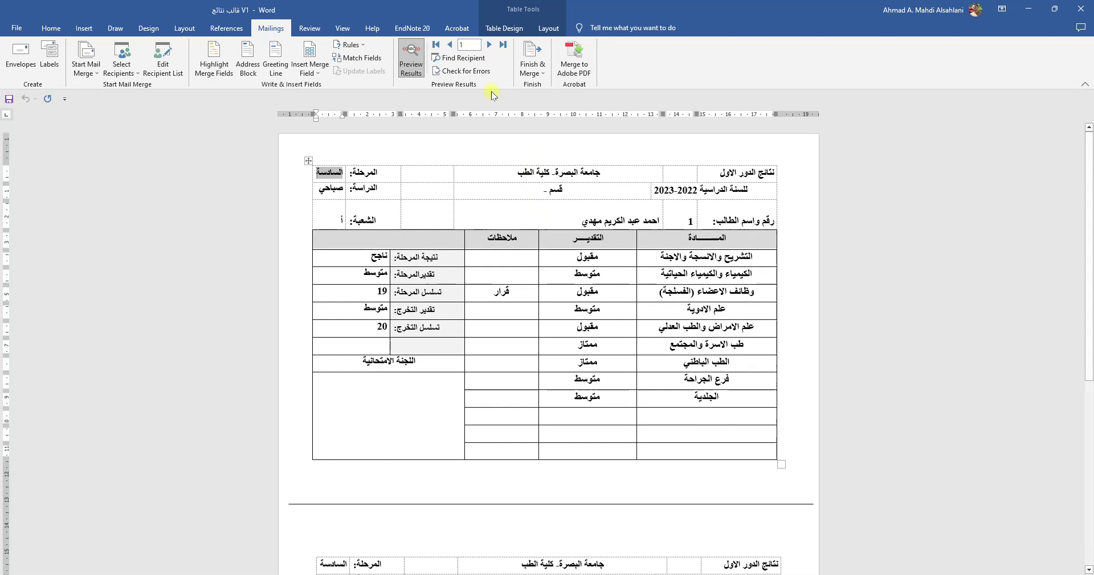
Preview the second and third merge records, examine both student slips on the page, and return to the first record.
left_click(488, 44)
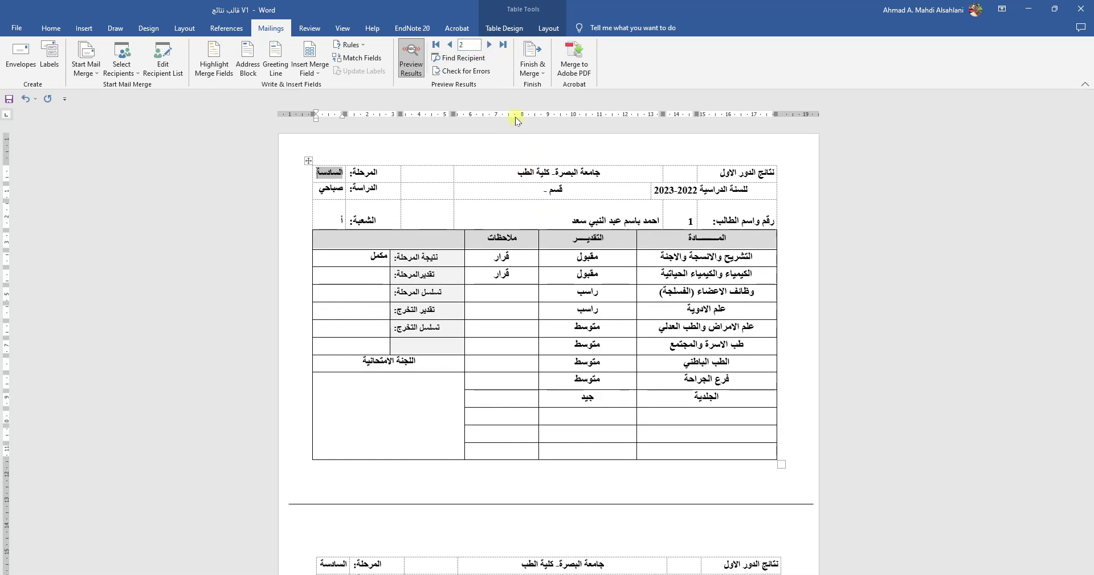
left_click(488, 45)
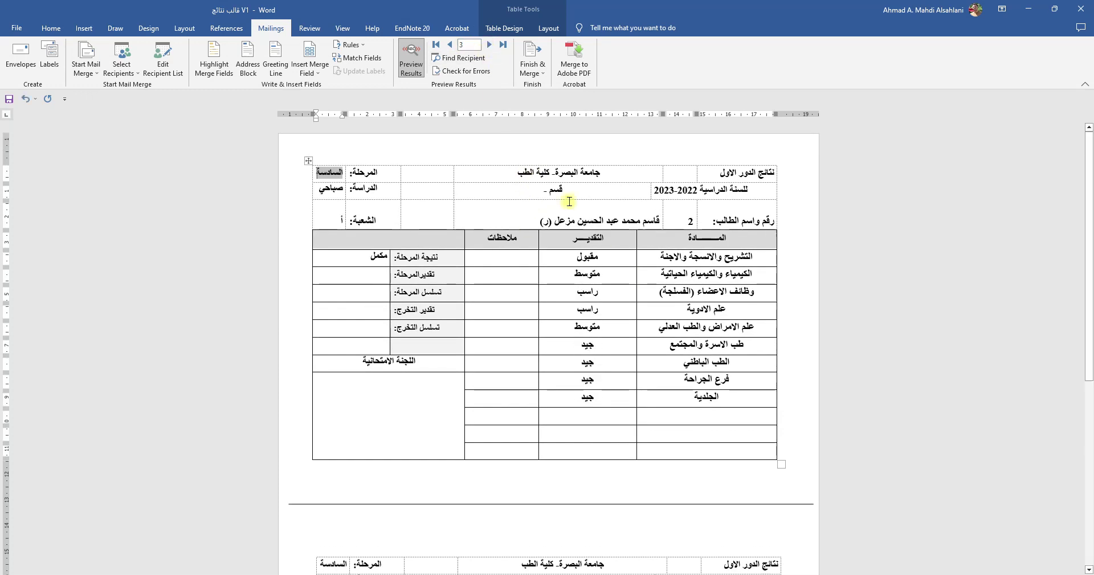
scroll(552, 296, "down", 4)
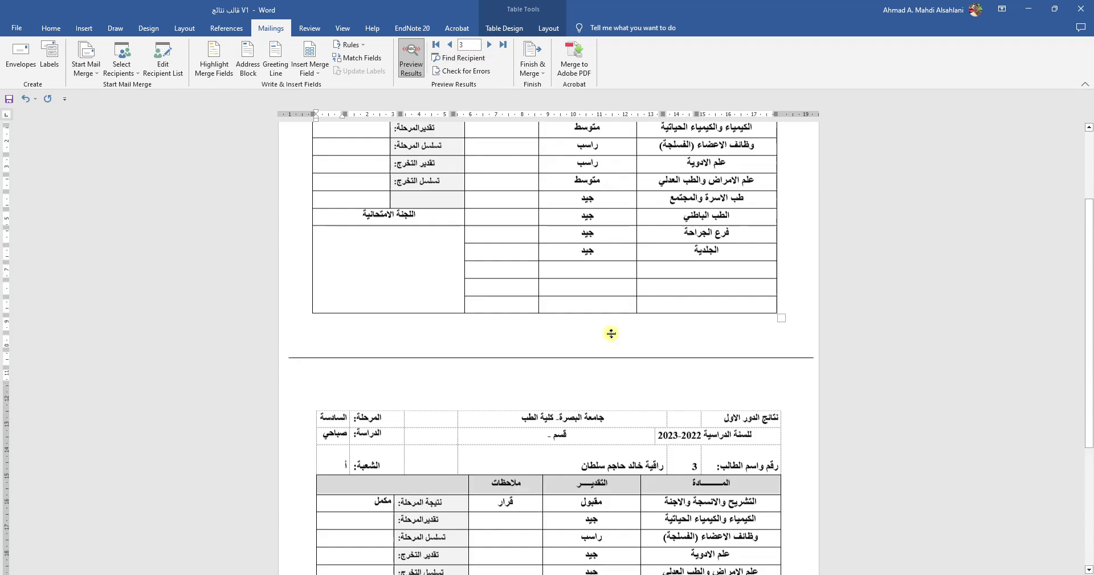
scroll(708, 299, "up", 4)
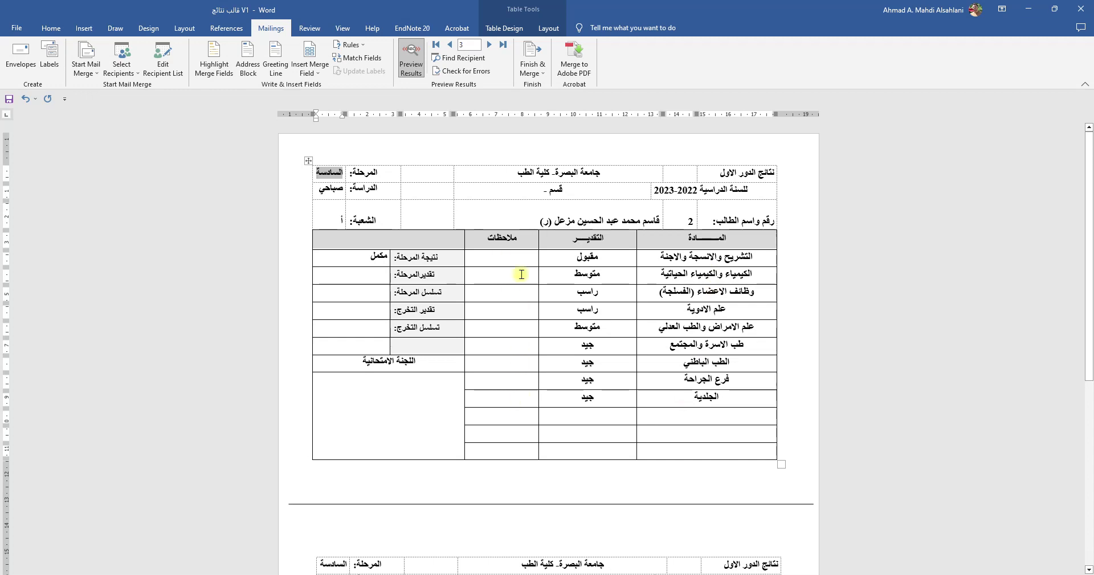
scroll(527, 342, "down", 5)
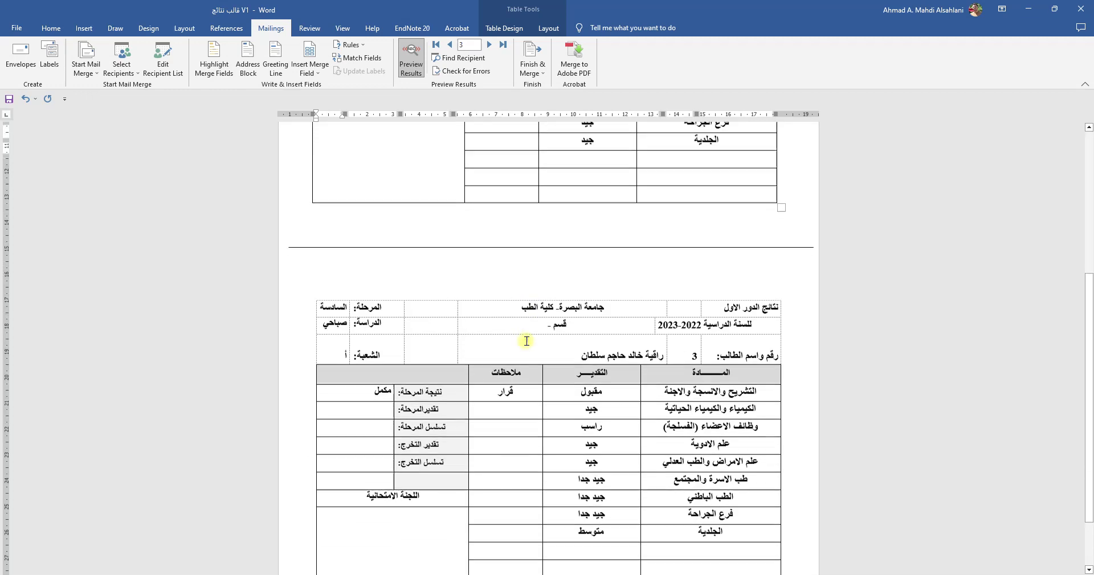
scroll(527, 341, "up", 6)
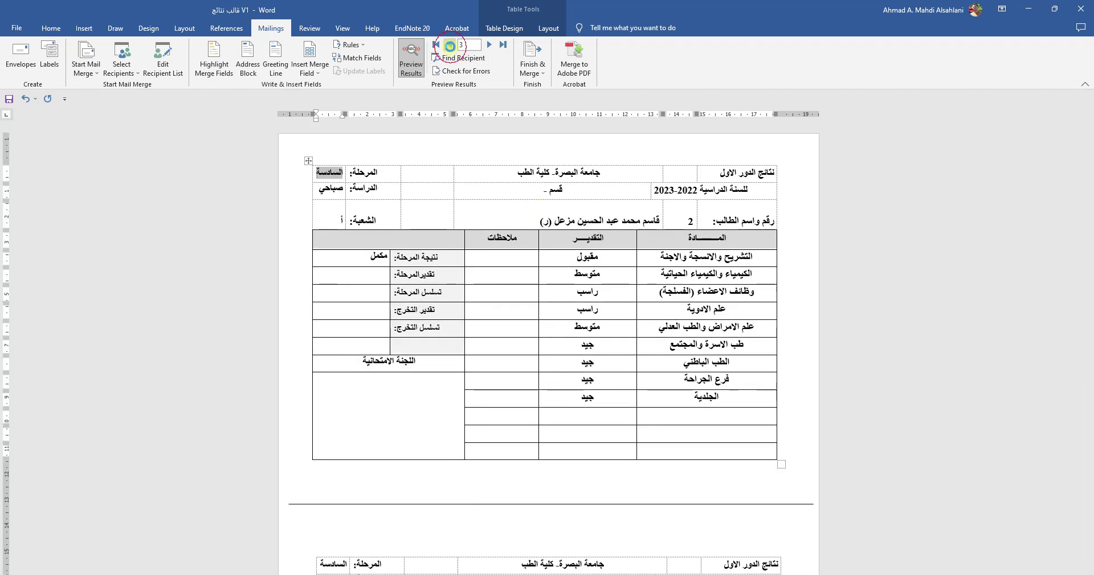
left_click(450, 45)
left_click(450, 45)
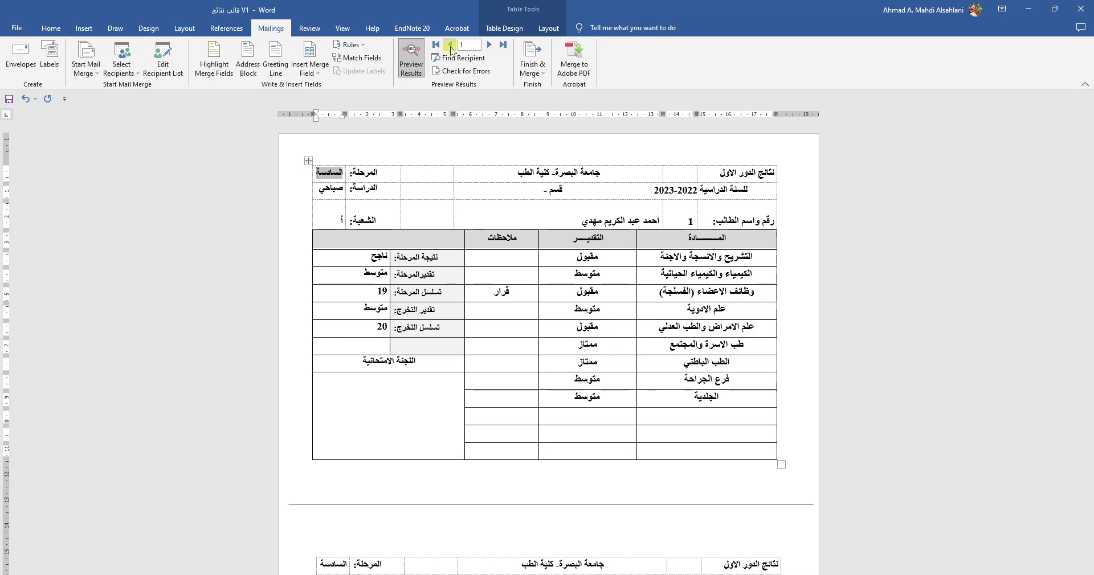
Browse the merged records to record 7 and examine its grades, remarks and carried-over (عبور) subjects on both slips.
left_click(490, 46)
left_click(490, 45)
left_click(490, 46)
left_click(490, 45)
left_click(490, 46)
left_click(452, 45)
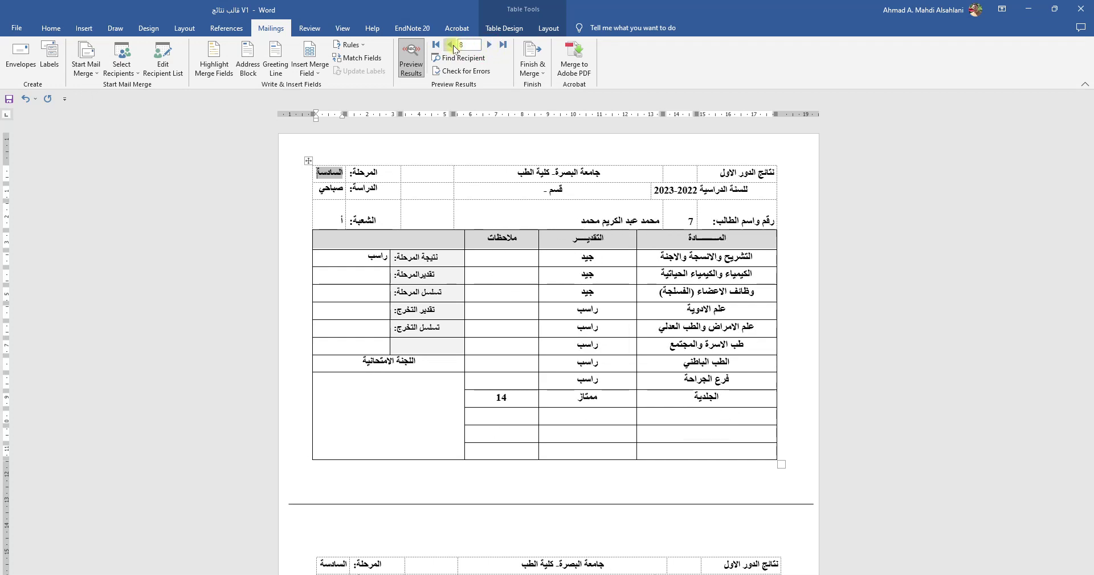
left_click(452, 45)
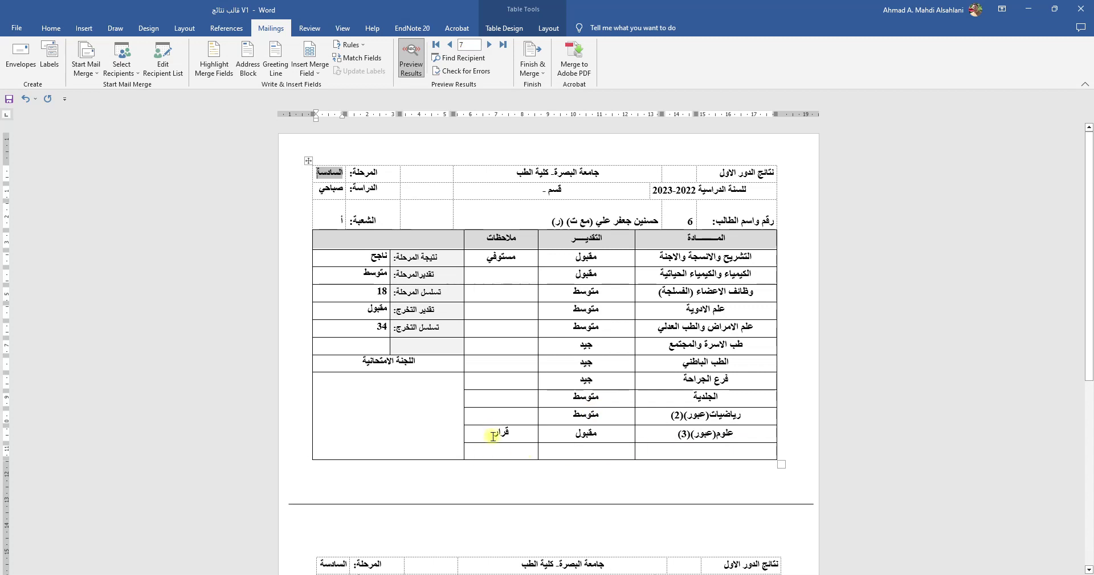
scroll(586, 429, "down", 8)
scroll(581, 405, "up", 5)
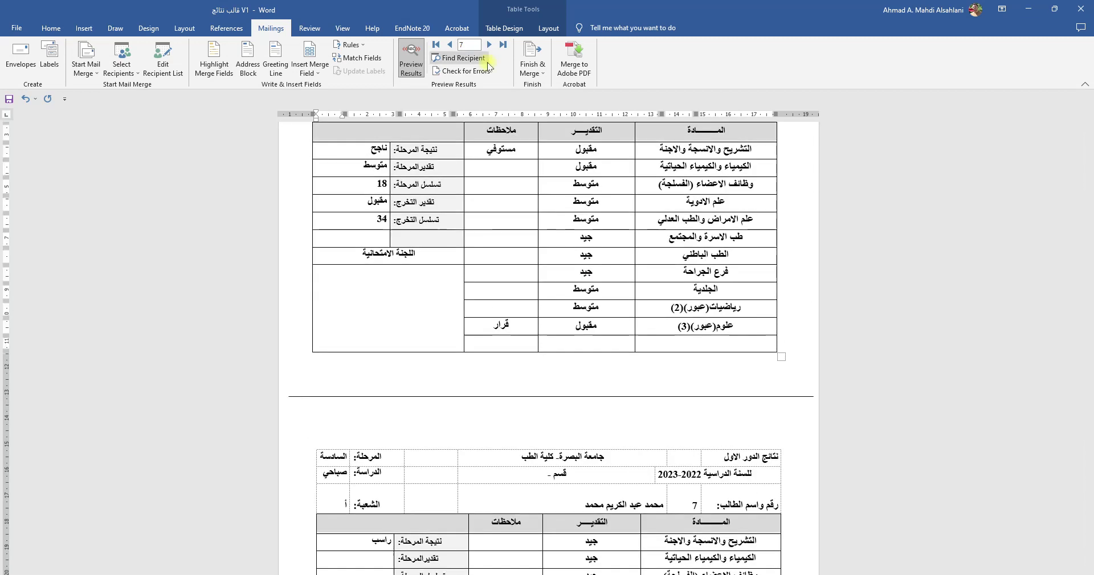
Return the preview to the first record and check both slips on the page.
left_click(436, 45)
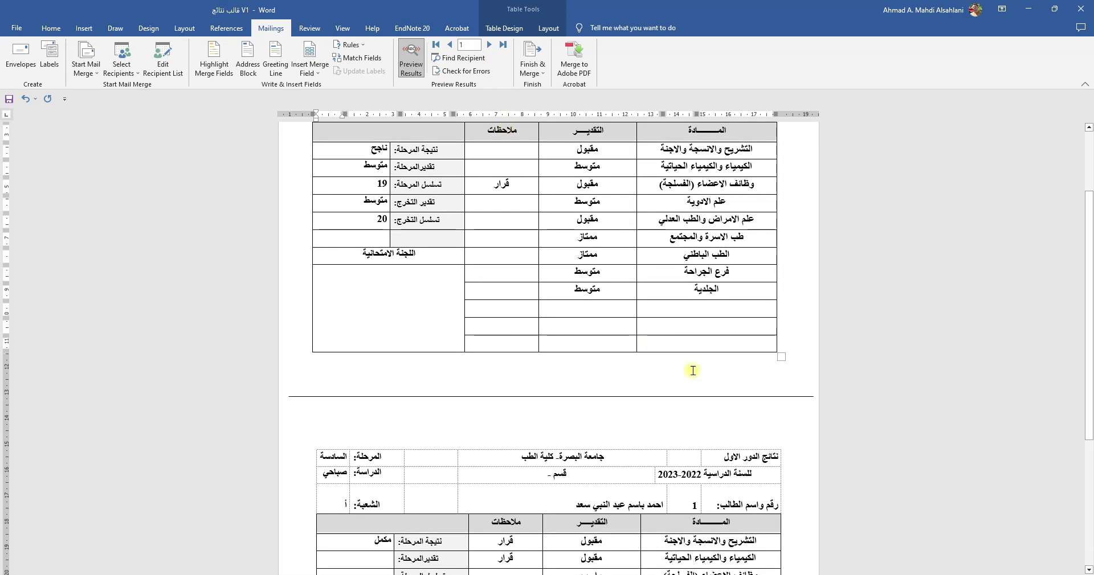
scroll(760, 377, "down", 3)
scroll(777, 373, "up", 7)
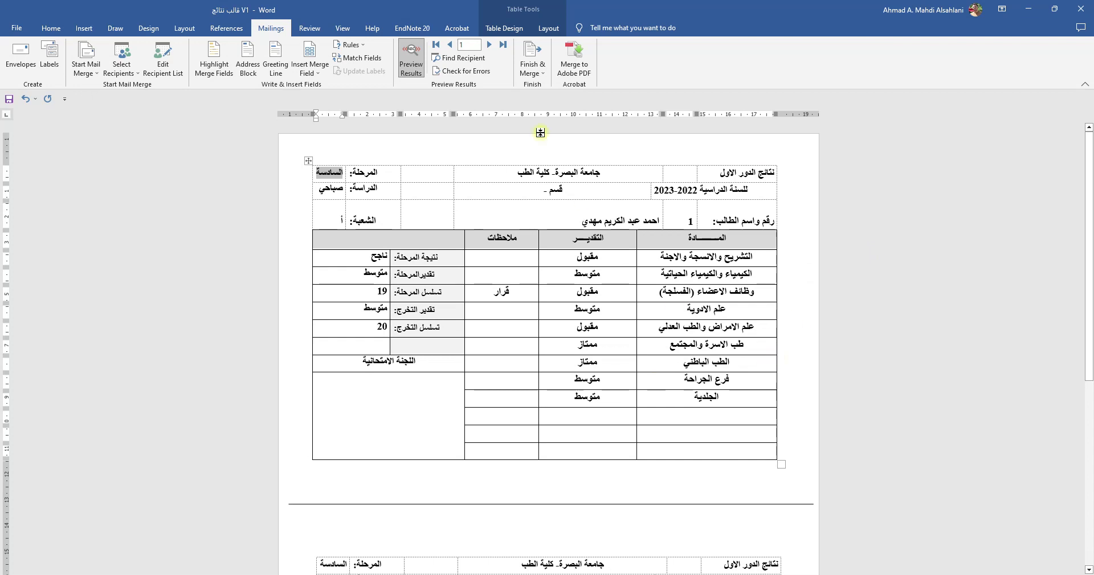
Finish the merge into a new editable document, using a limited range of records starting from record 1.
left_click(542, 76)
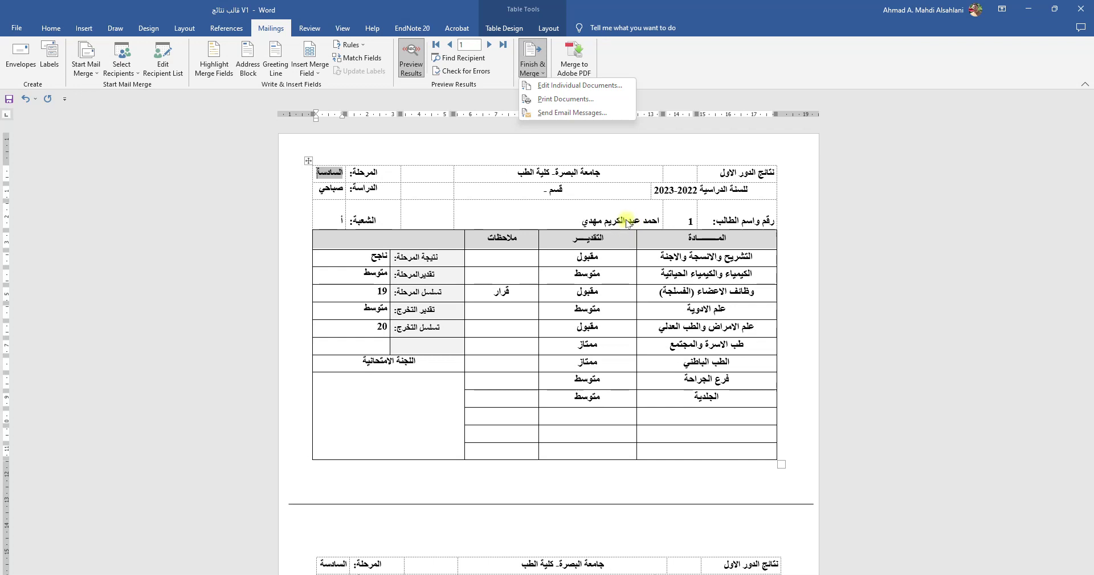
left_click(570, 91)
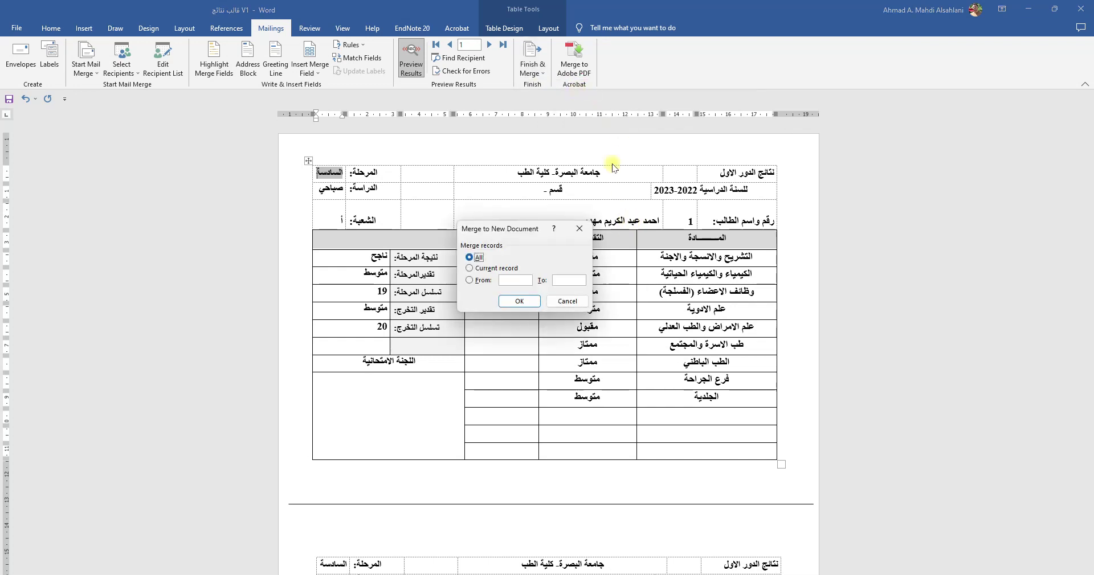
left_click(516, 281)
type("1")
left_click(569, 281)
type("1")
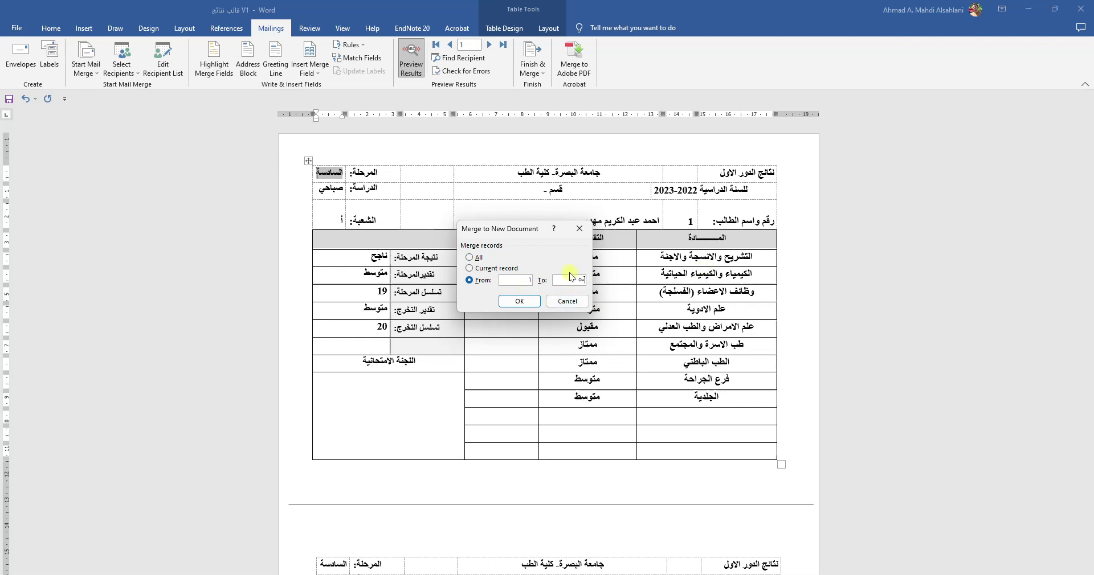
left_click(516, 311)
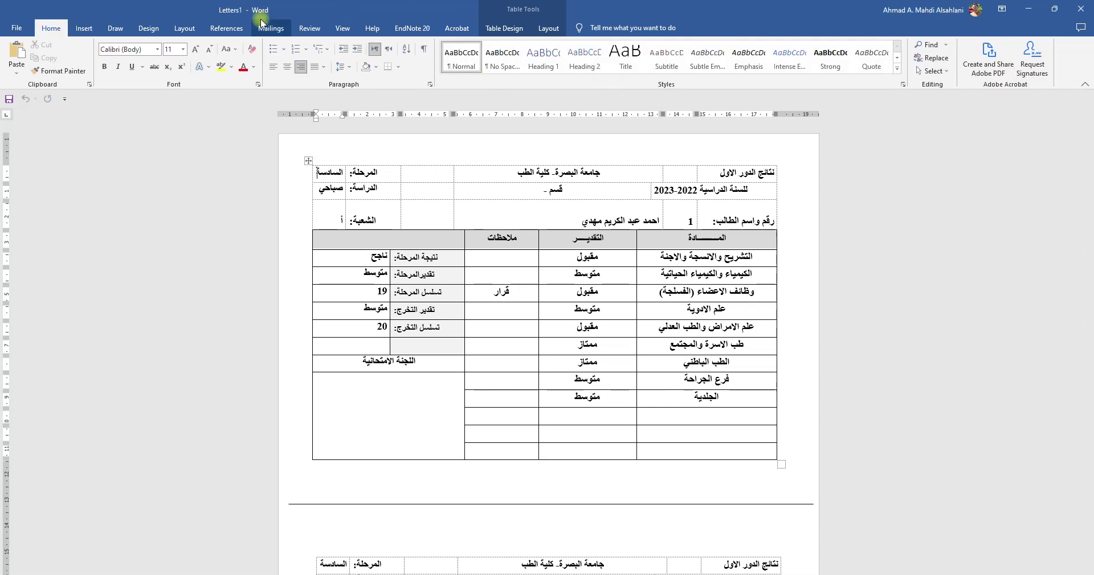
Examine the results slips of successive students throughout the merged document.
scroll(888, 200, "down", 20)
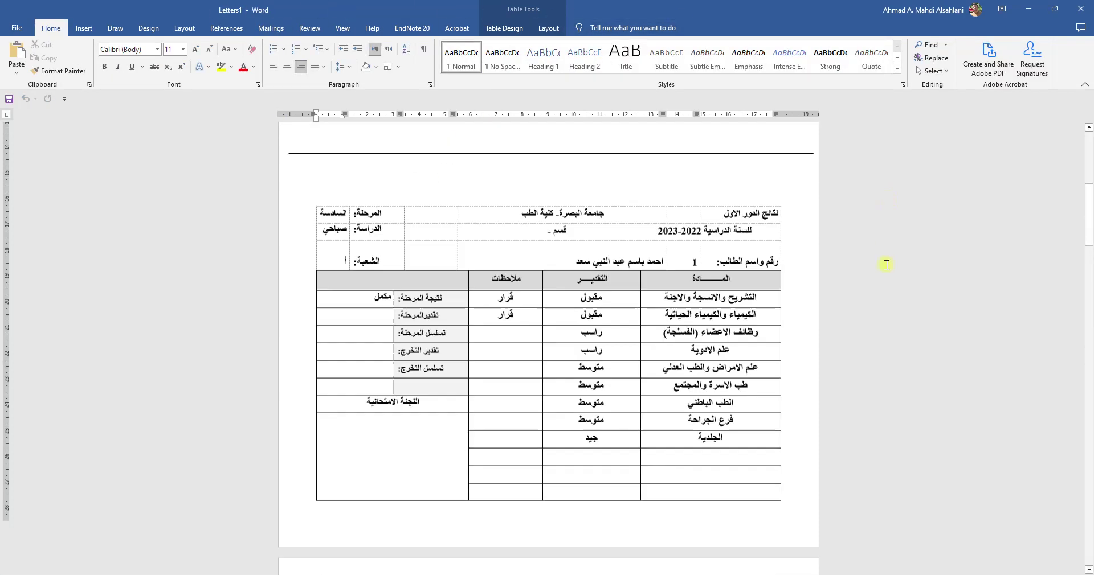
scroll(884, 255, "down", 20)
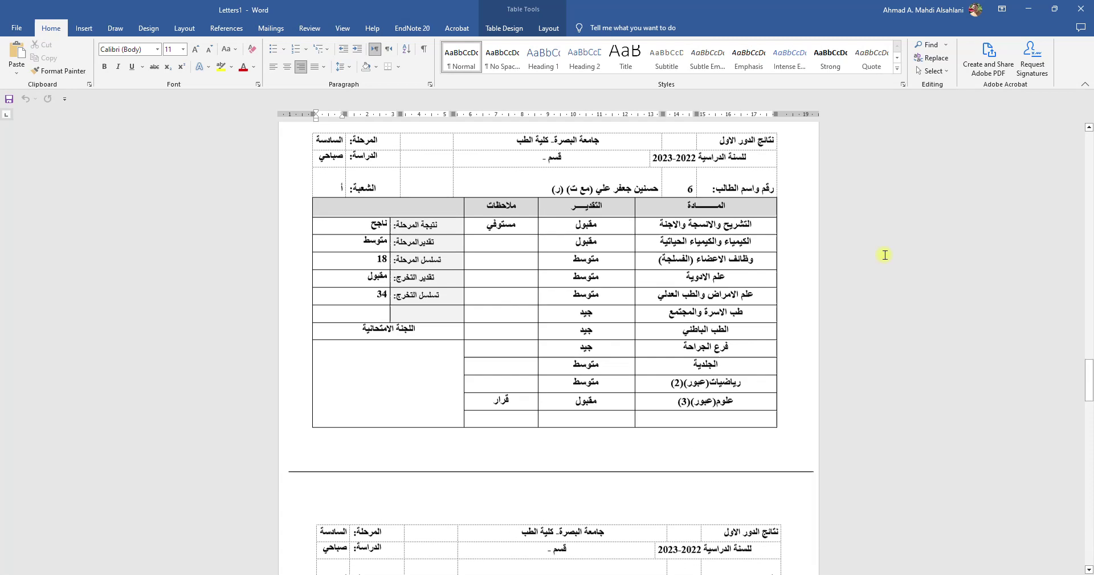
scroll(884, 255, "down", 15)
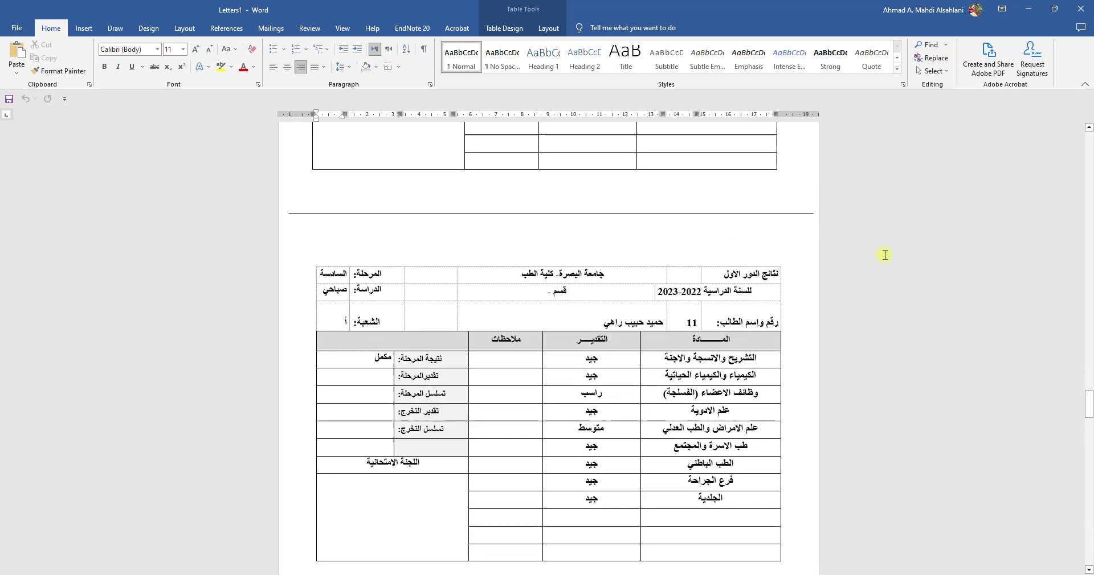
scroll(687, 215, "down", 20)
scroll(636, 343, "down", 6)
scroll(570, 407, "up", 3)
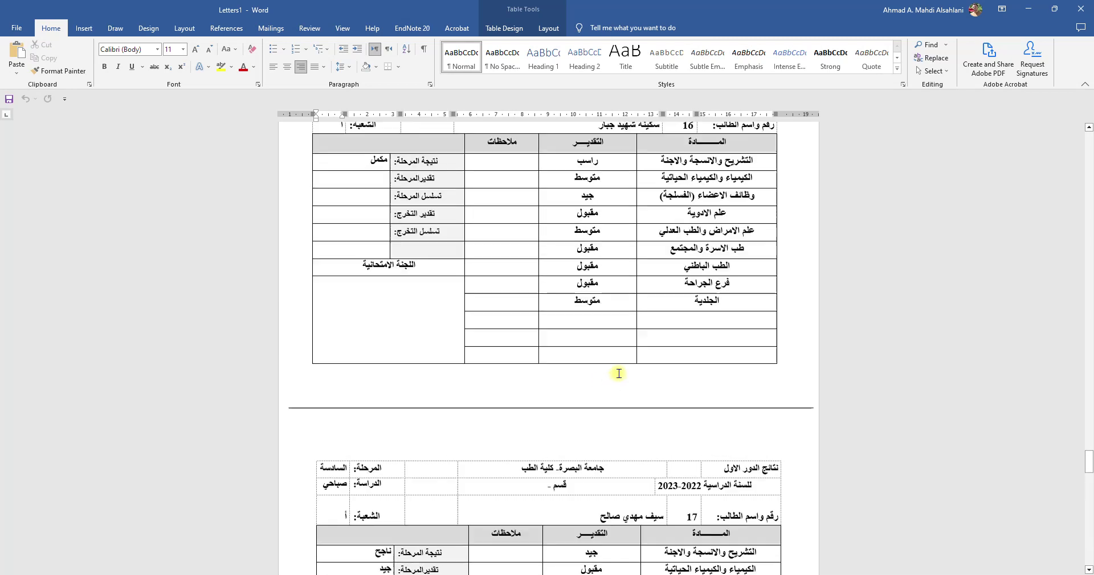
scroll(619, 373, "up", 2)
scroll(619, 373, "down", 7)
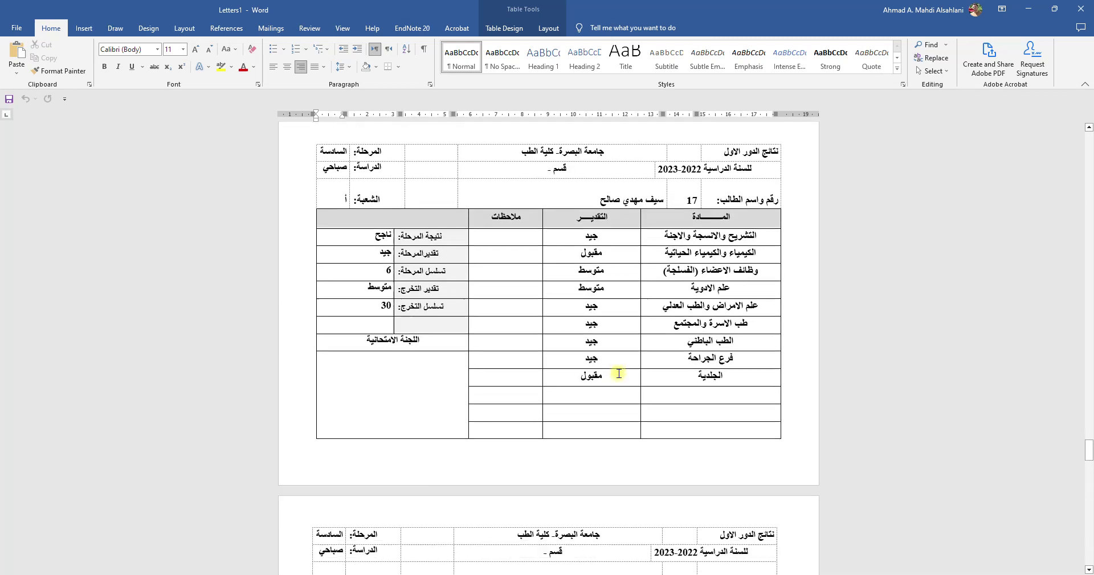
scroll(627, 368, "down", 12)
scroll(784, 359, "up", 20)
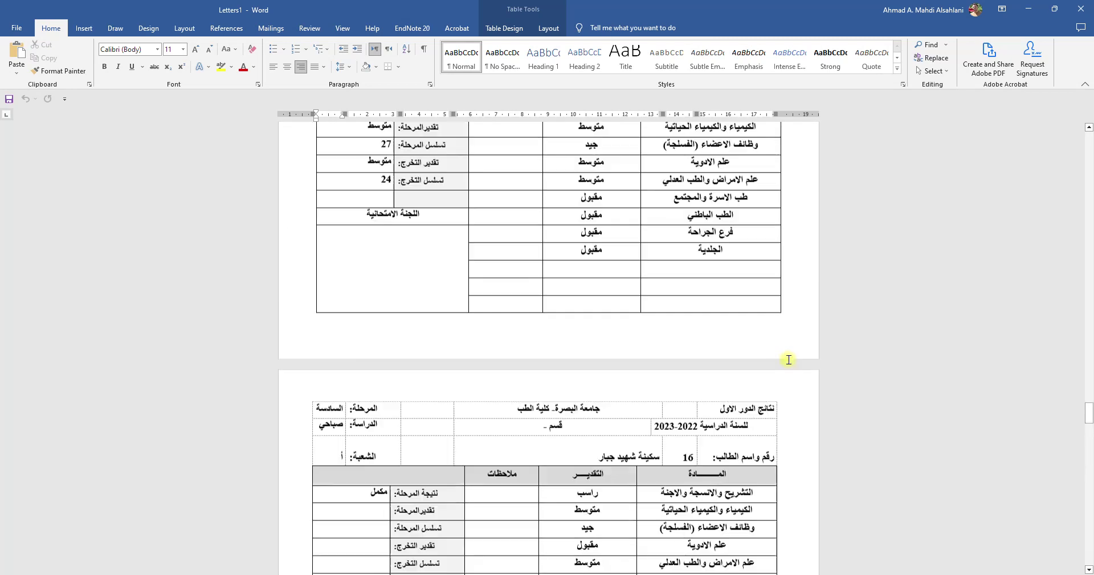
scroll(789, 359, "up", 20)
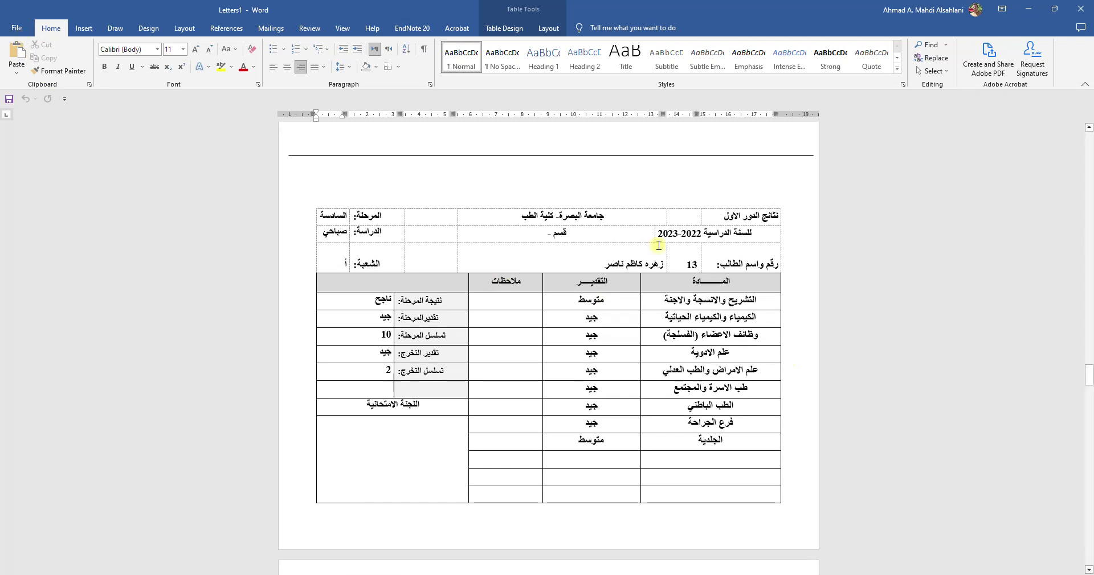
Look at the file commands for the merged document, then review the slips back to the first student.
left_click(17, 29)
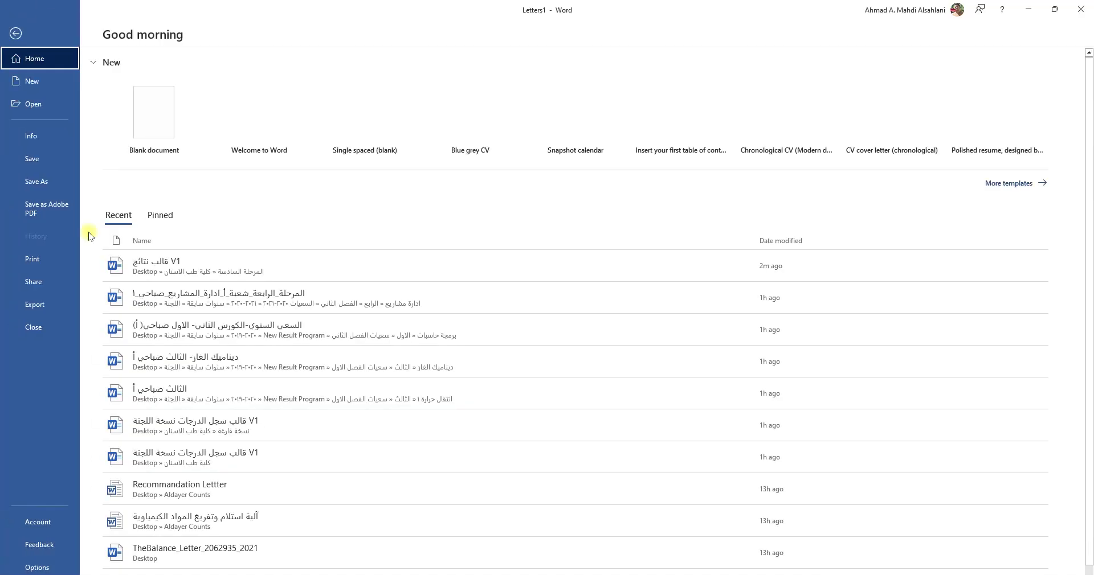
left_click(32, 33)
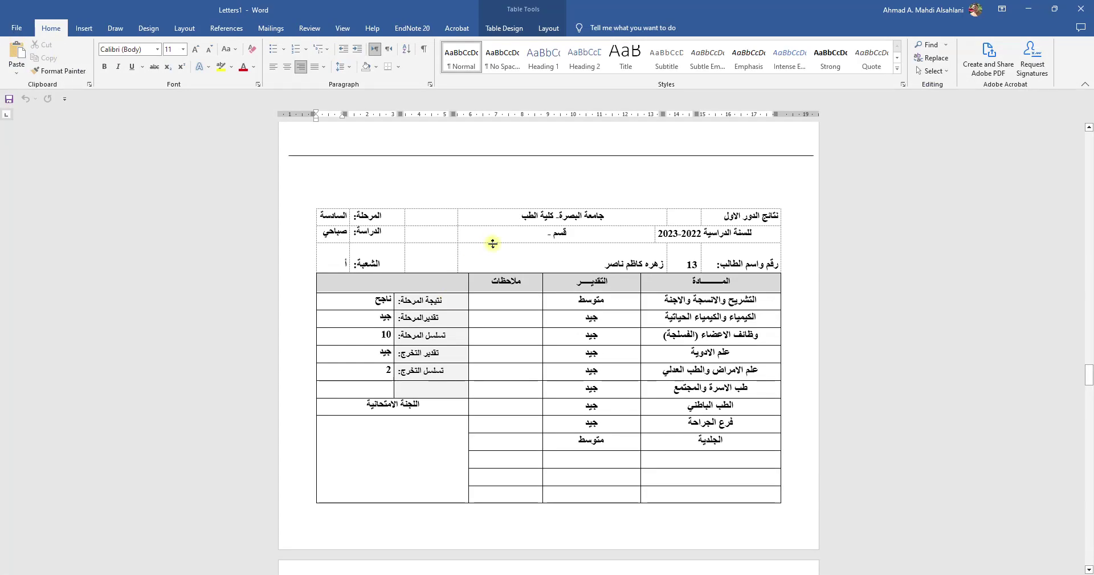
scroll(493, 244, "up", 20)
scroll(591, 252, "up", 8)
scroll(581, 325, "up", 10)
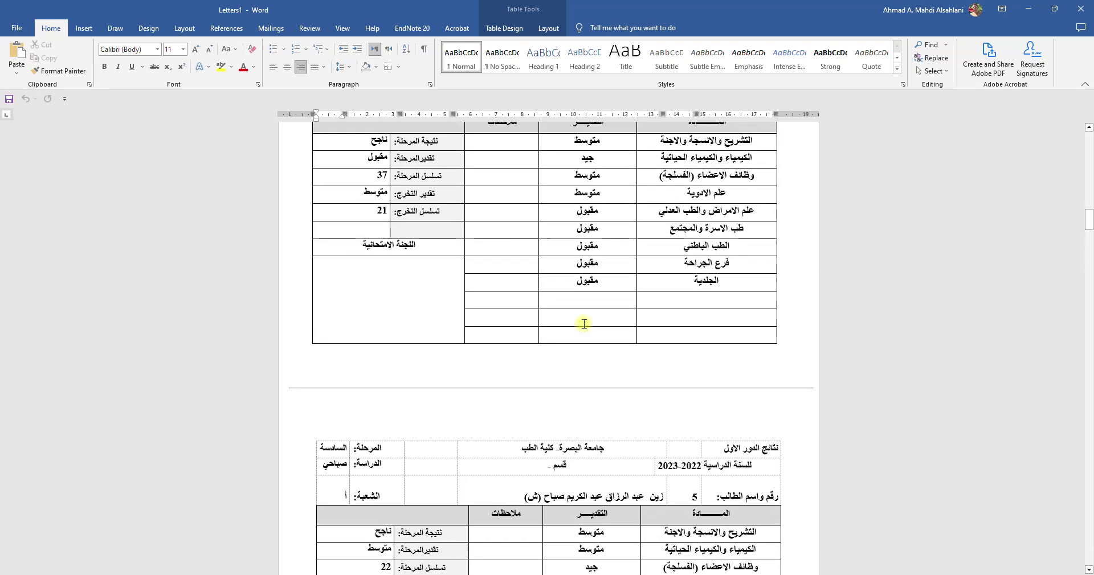
scroll(661, 205, "up", 10)
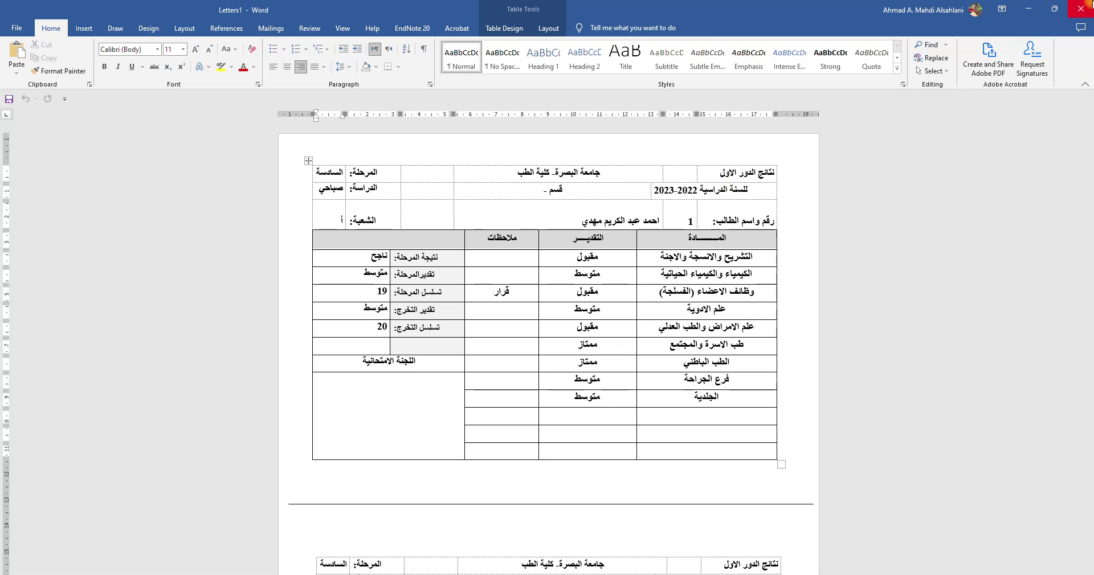
Close the merged document and the blank-named Document1 without saving, and save the قالب نتائج V1 template while closing it.
left_click(1088, 6)
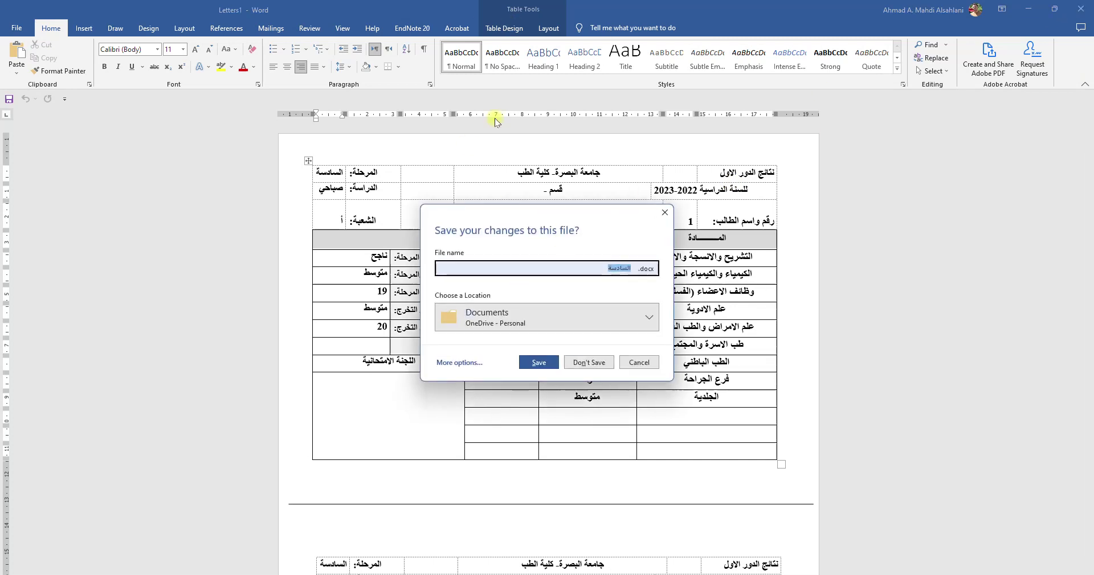
left_click(581, 360)
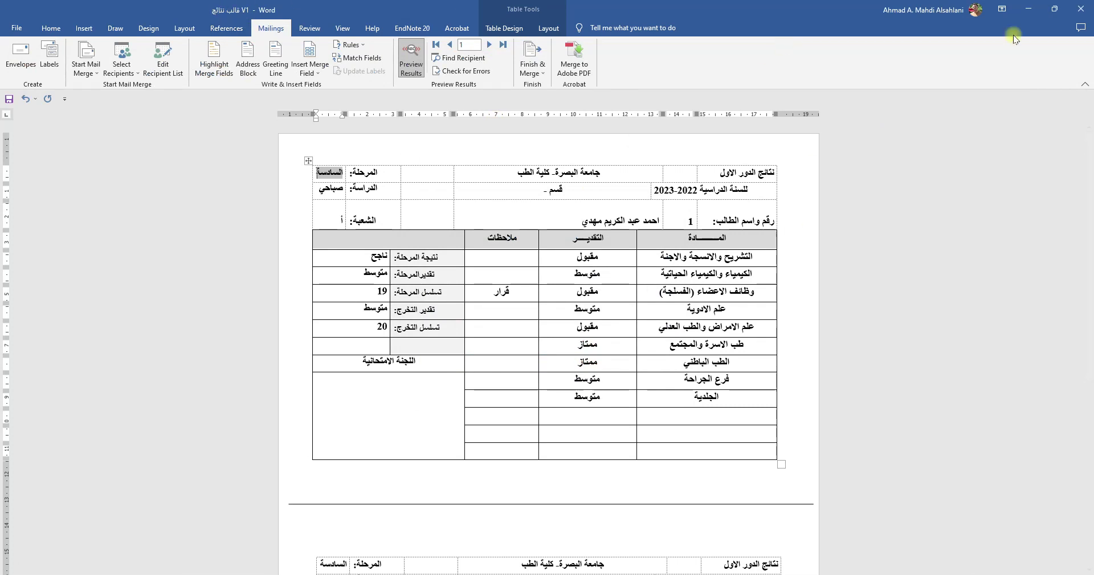
left_click(1081, 9)
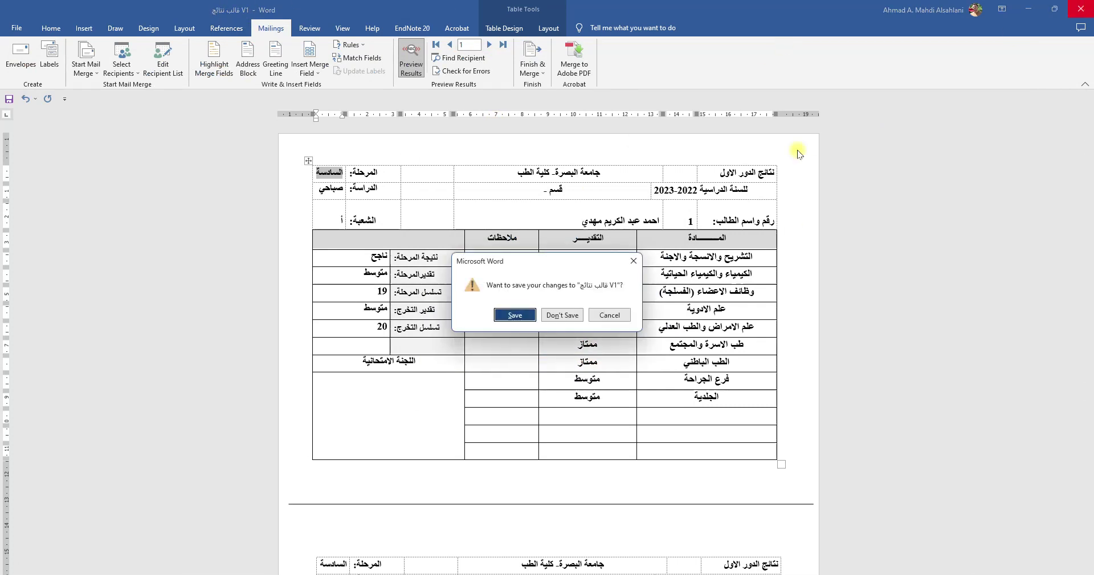
left_click(515, 316)
left_click(649, 32)
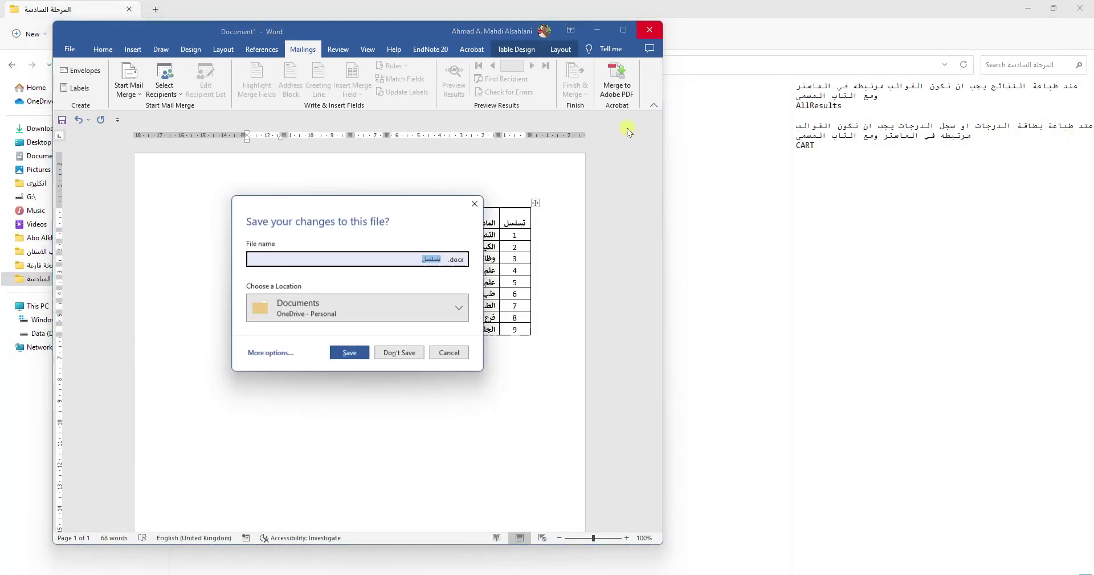
left_click(393, 347)
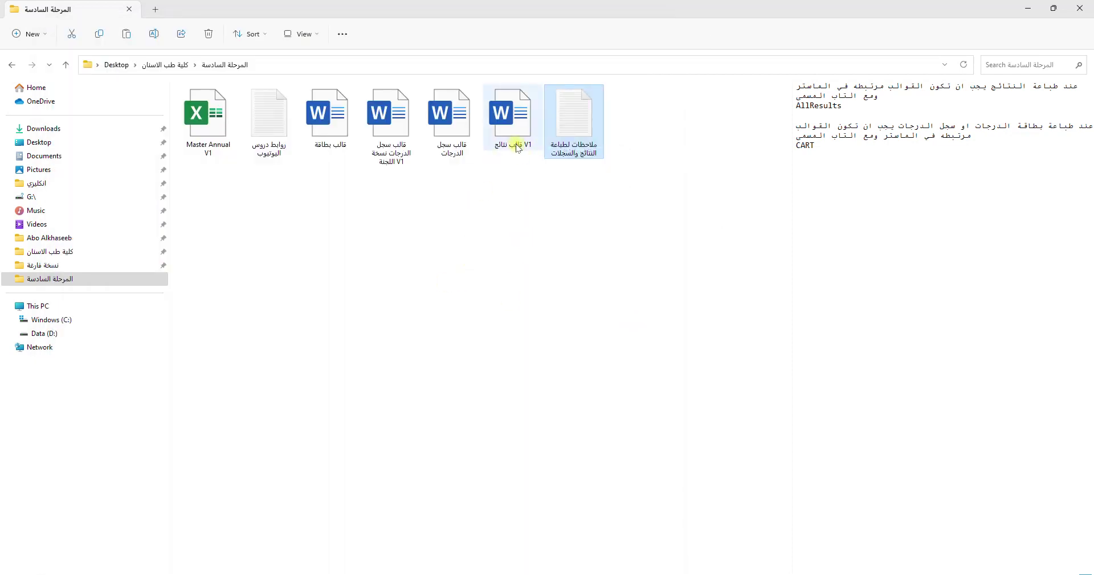
Reopen the قالب نتائج V1 template with its workbook data link and select the word الاول in the first slip's heading.
double_click(506, 116)
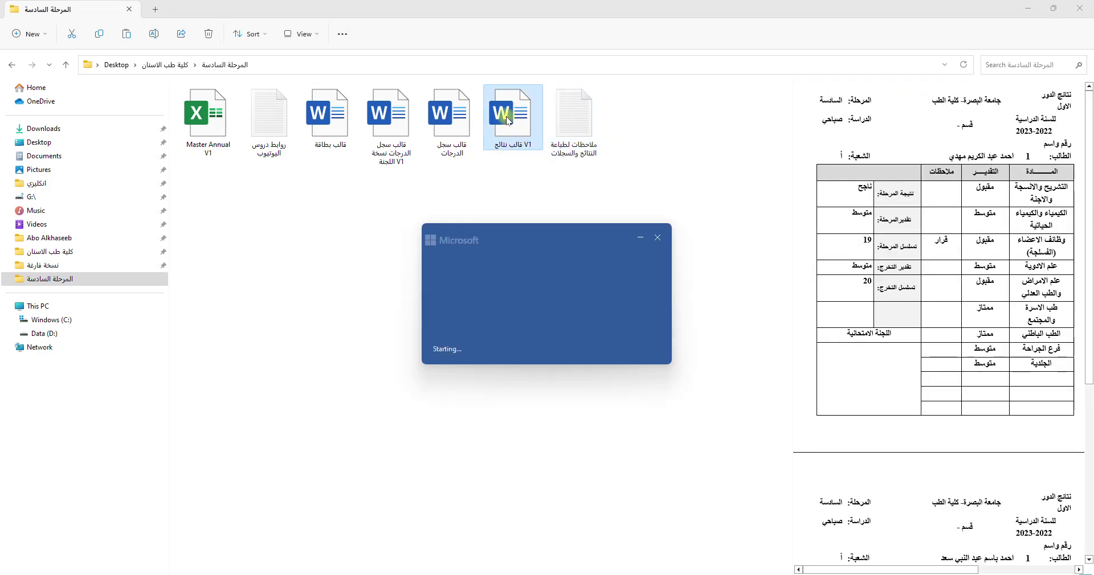
left_click(529, 340)
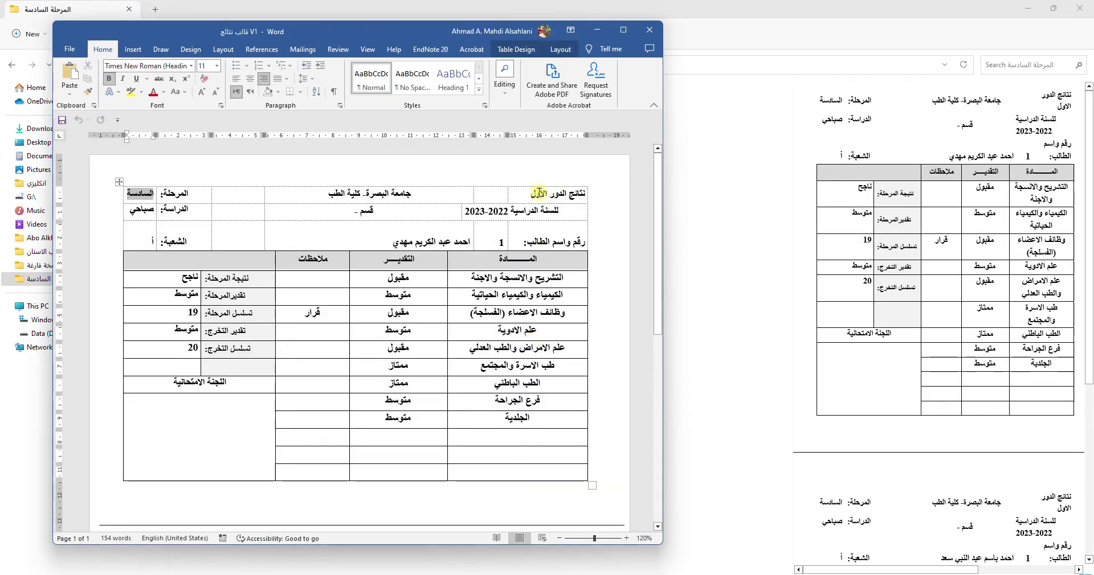
scroll(563, 193, "down", 2)
scroll(563, 192, "up", 2)
double_click(539, 194)
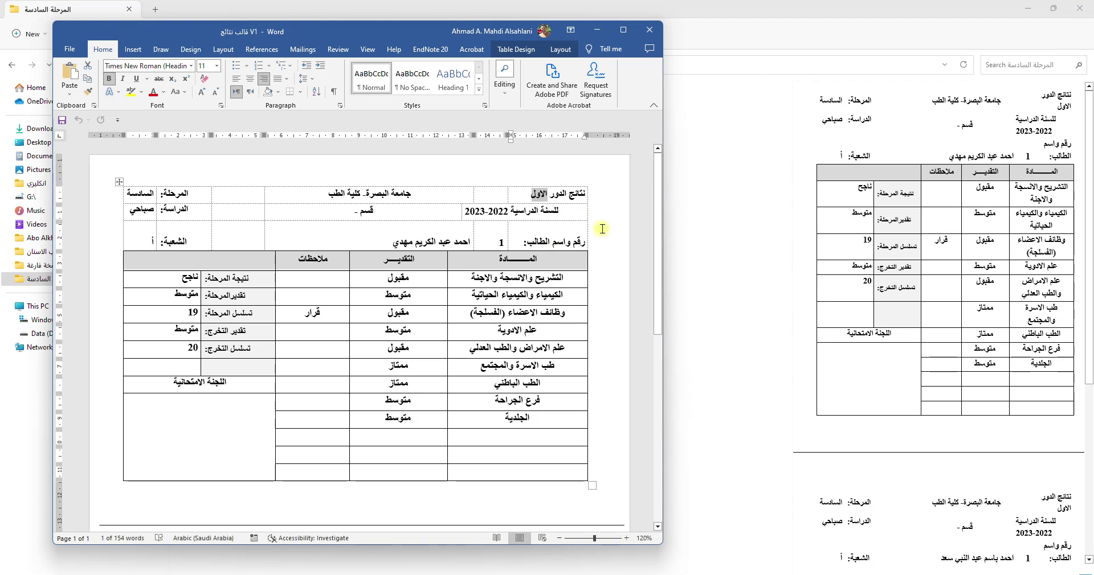
Close the قالب نتائج V1 template and preview the two قالب سجل الدرجات grade-register templates in the المرحلة السادسة folder.
left_click(651, 33)
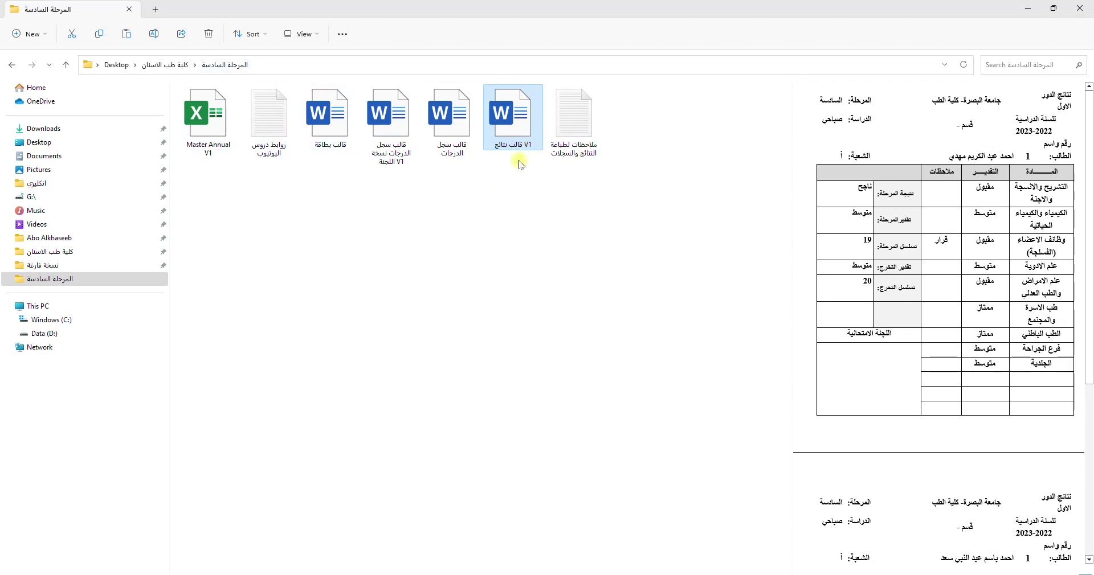
left_click(514, 239)
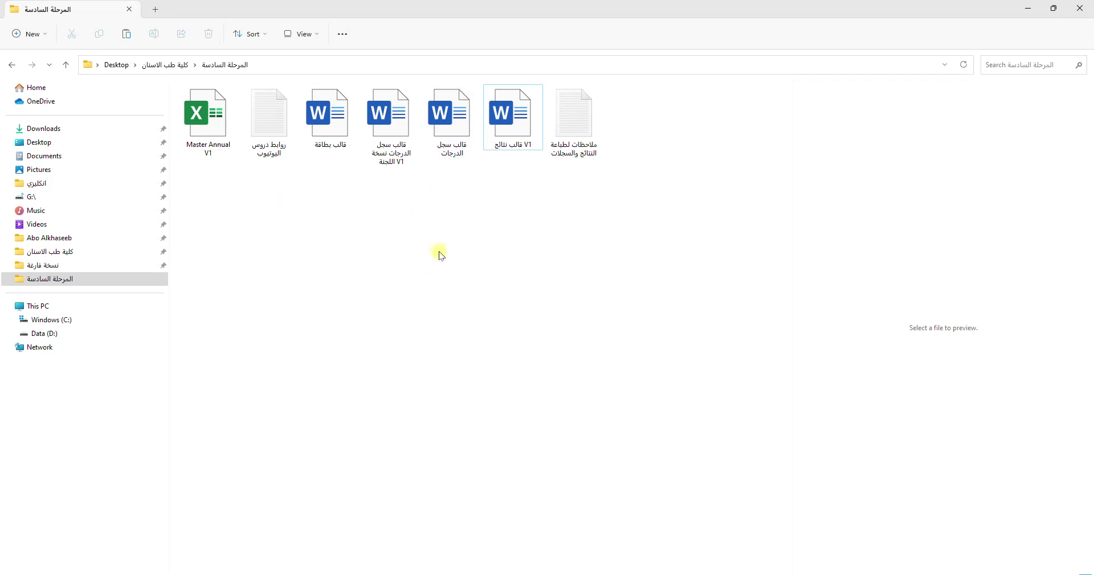
left_click(445, 132)
left_click(412, 139)
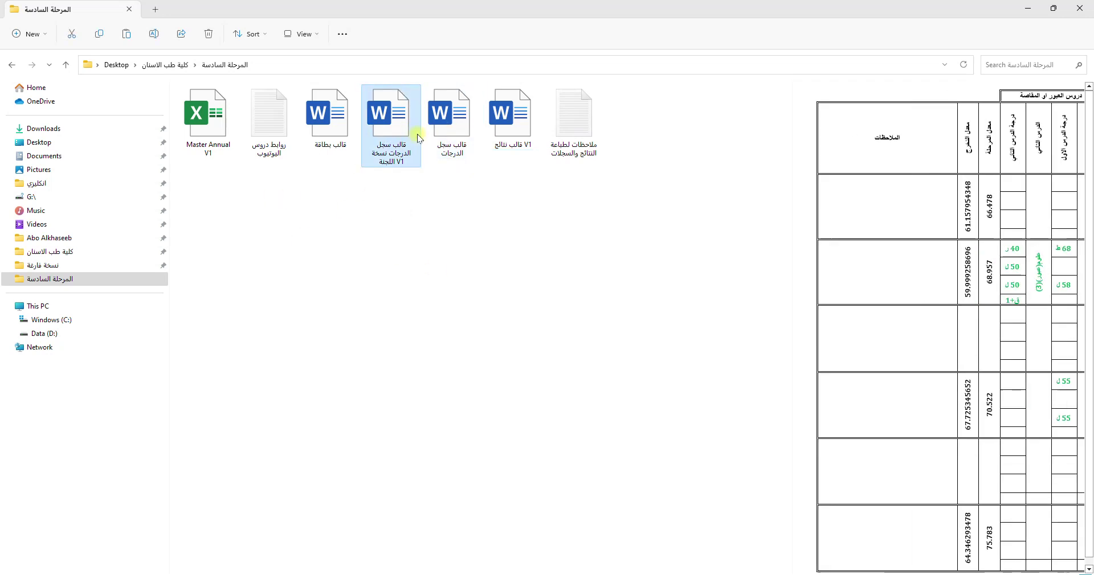
left_click(445, 154)
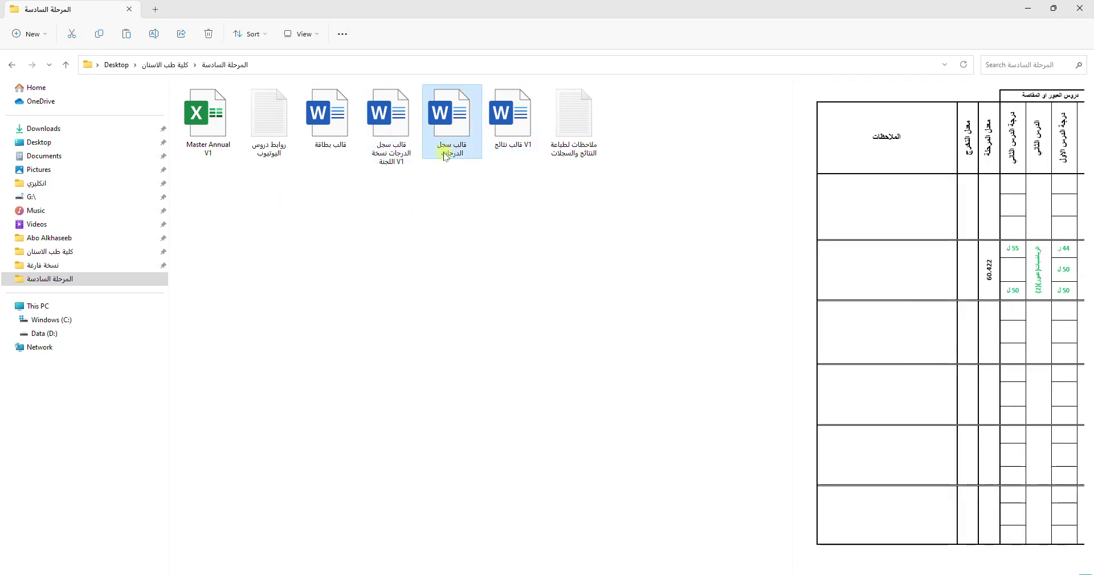
left_click(385, 143)
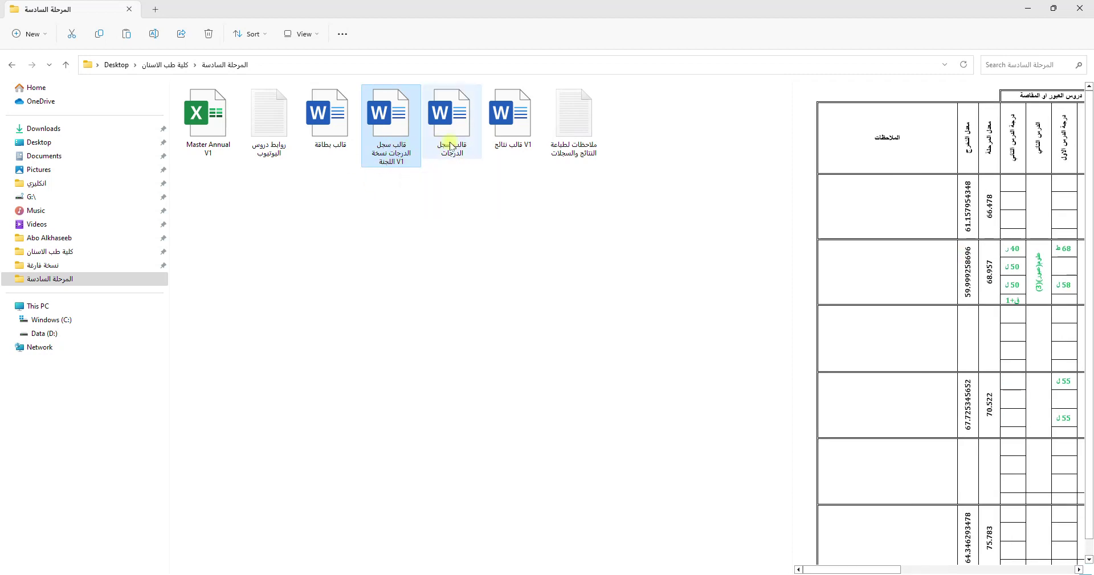
left_click(438, 221)
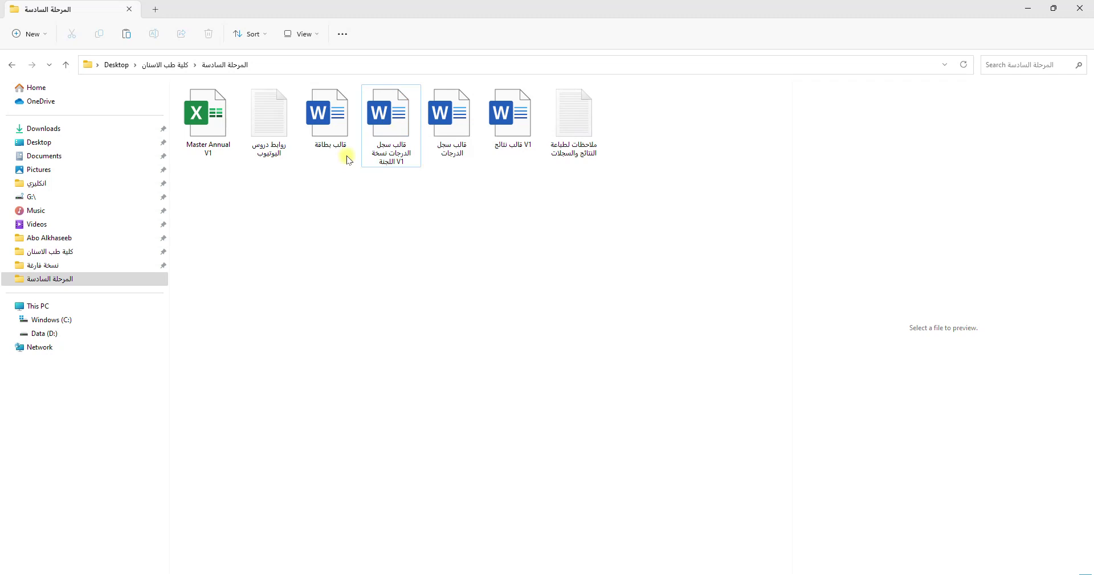
Open the قالب سجل الدرجات نسخة اللجنة V1 template, allowing its SQL command and accepting the error and data link prompts.
double_click(403, 122)
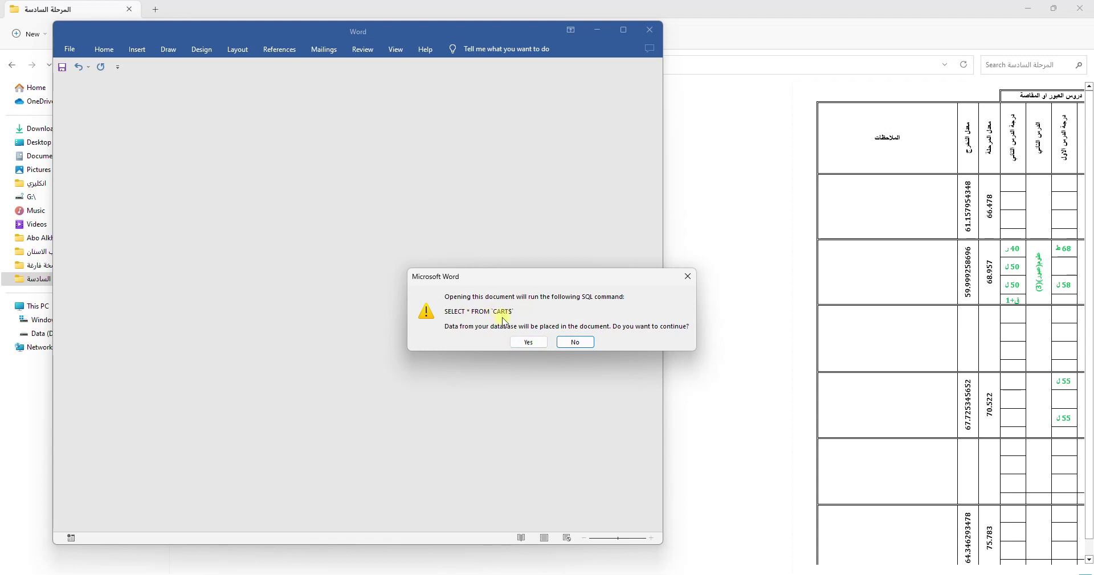
left_click(527, 342)
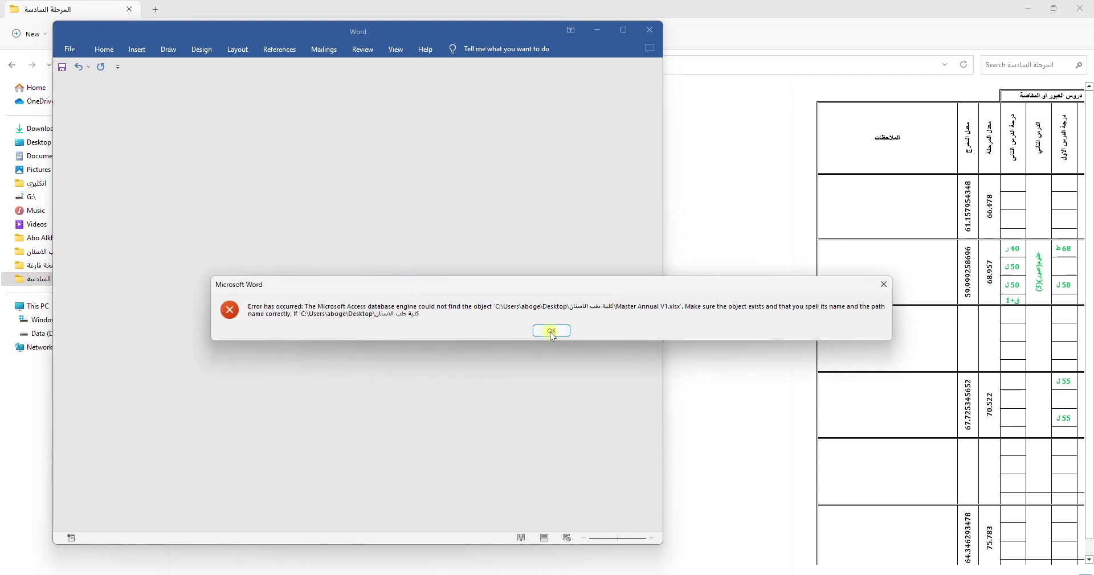
left_click(553, 333)
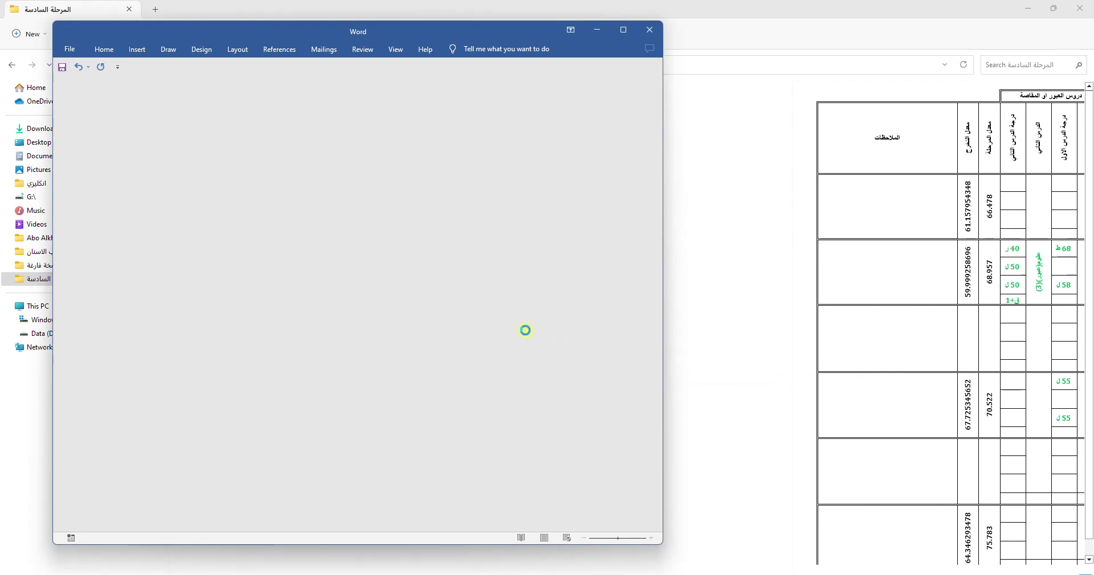
left_click(340, 409)
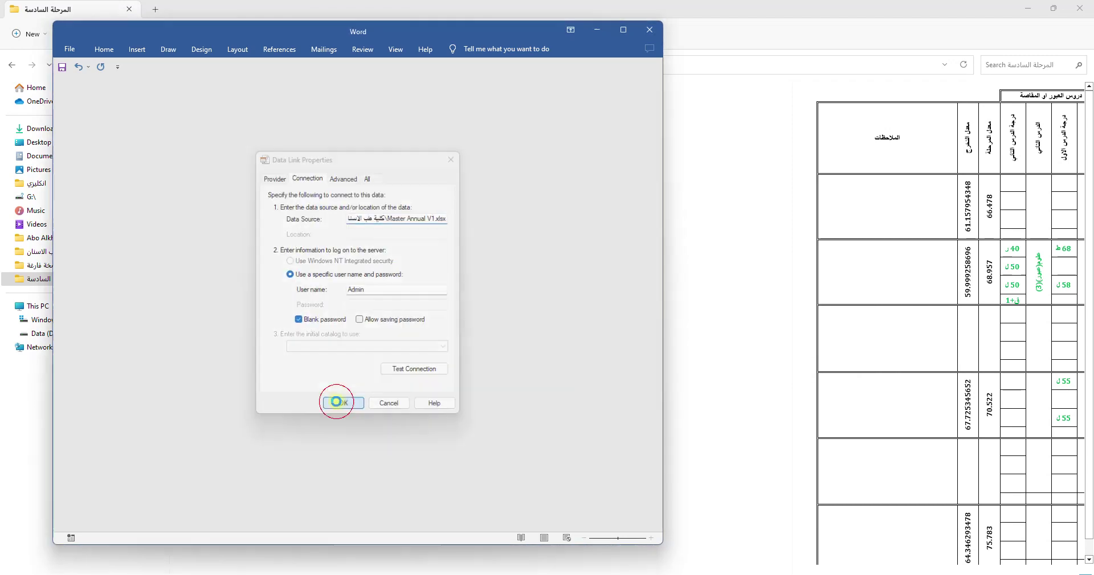
left_click(544, 329)
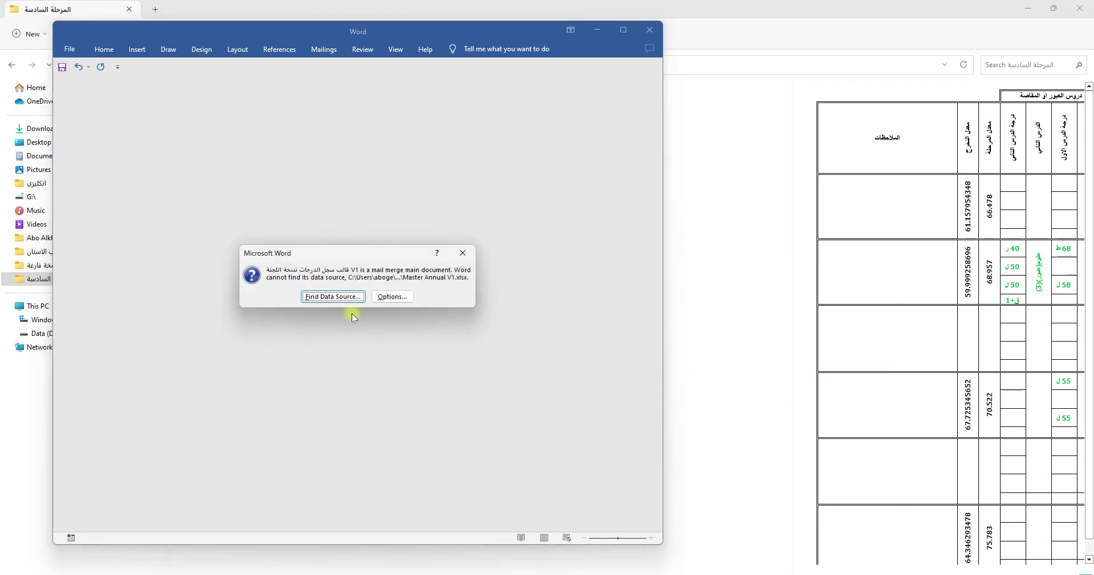
Link the grade-register template to the Master Annual V1 workbook in المرحلة السادسة, using the CART$ table named in the printing notes.
left_click(332, 297)
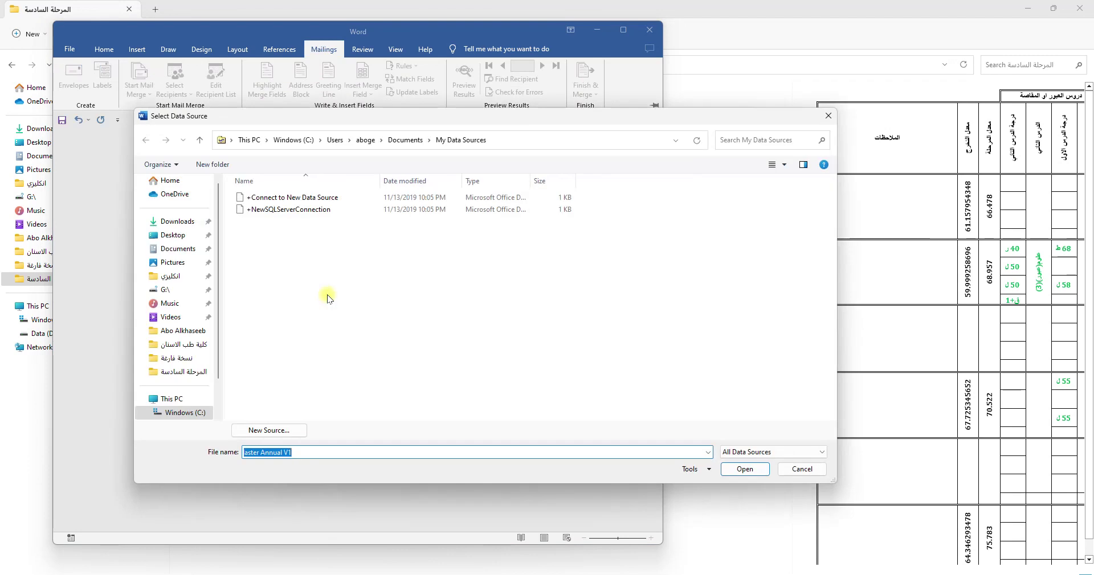
left_click(188, 344)
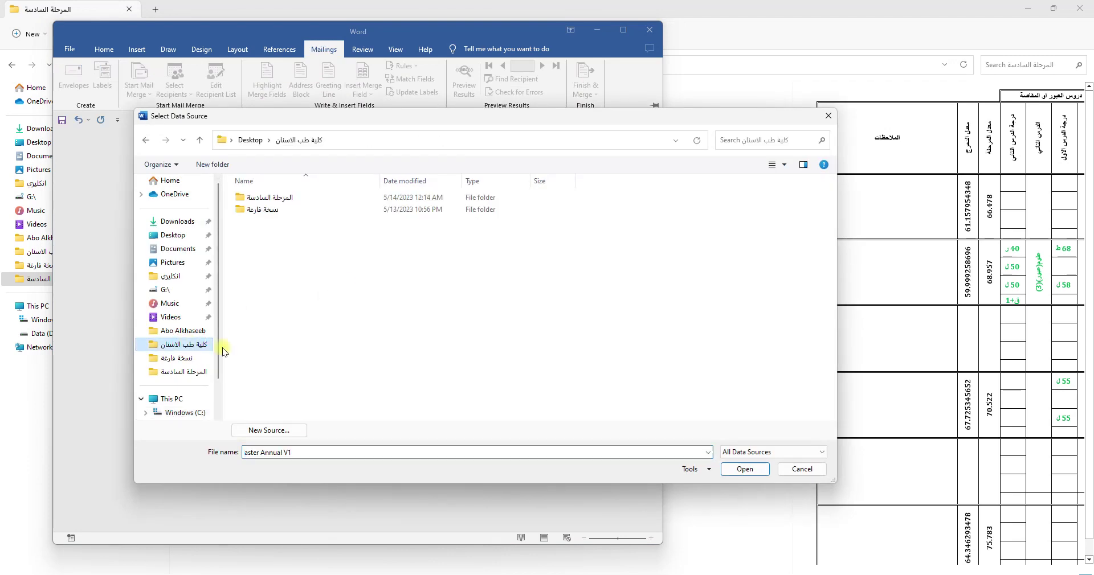
double_click(280, 199)
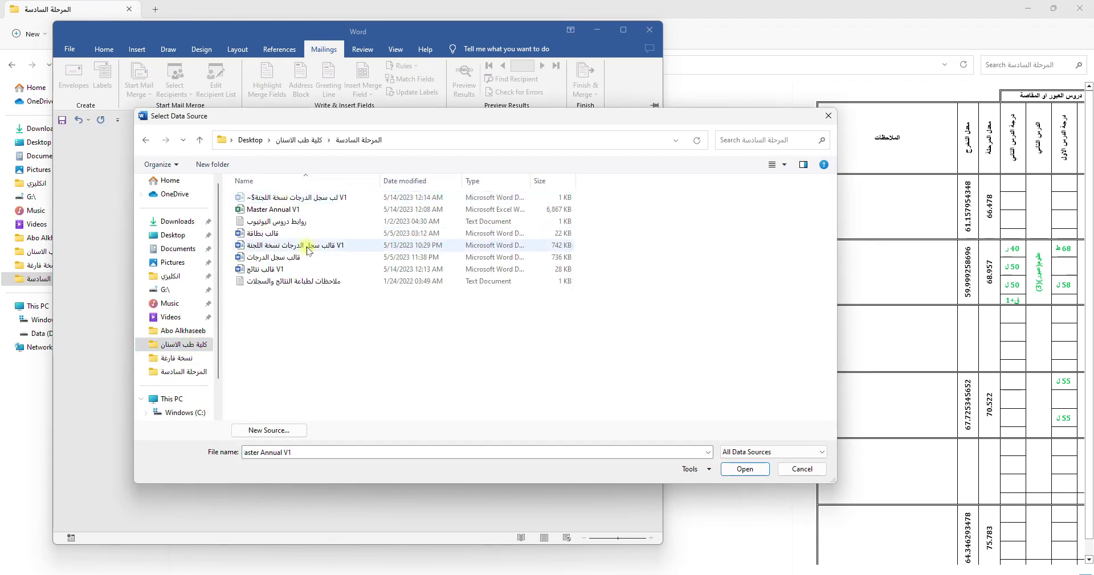
left_click(268, 209)
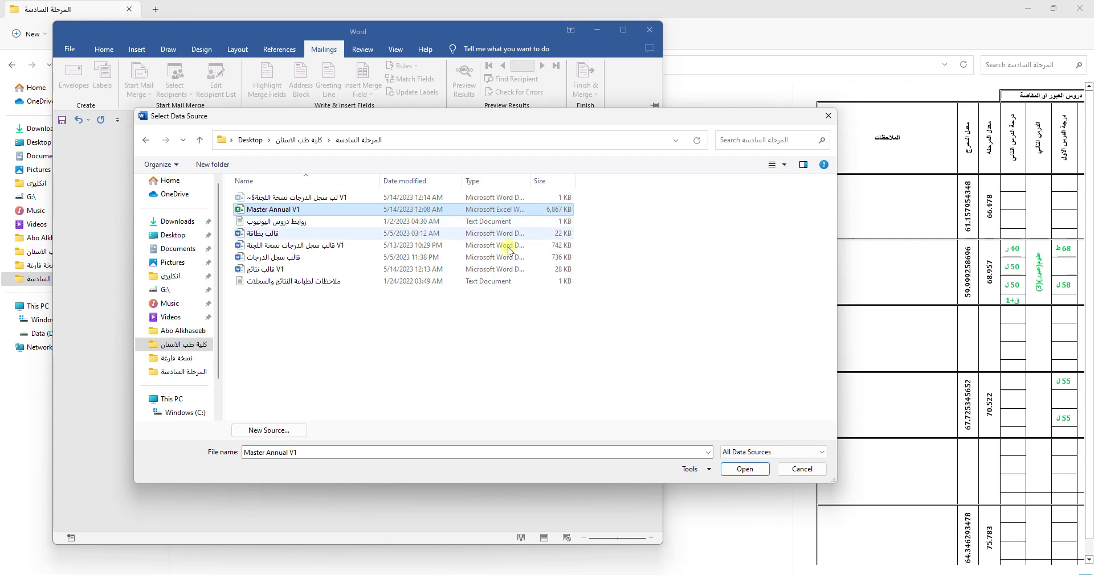
left_click(733, 471)
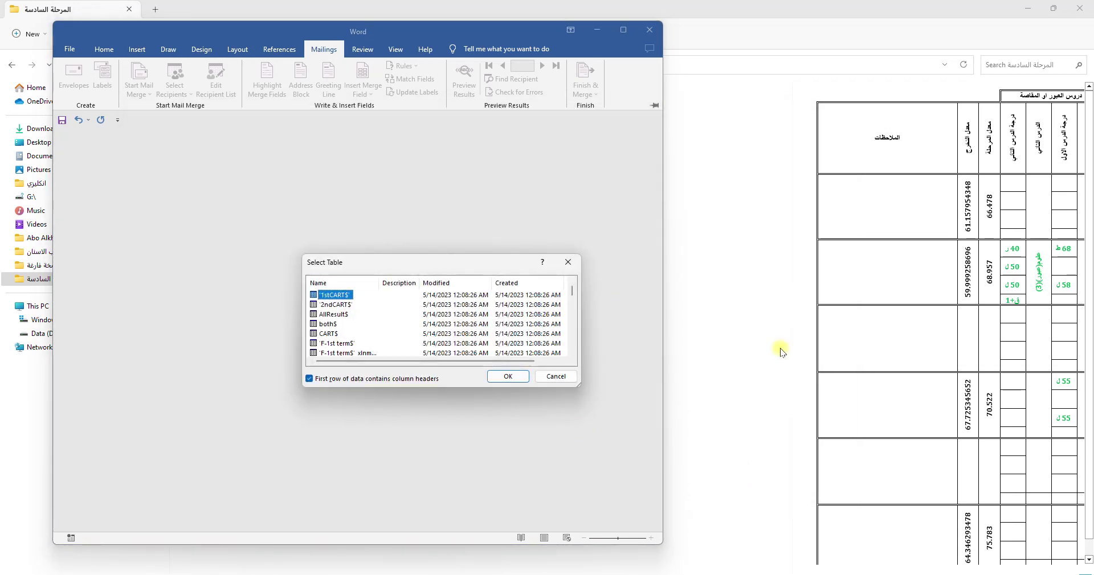
key("alt+Tab")
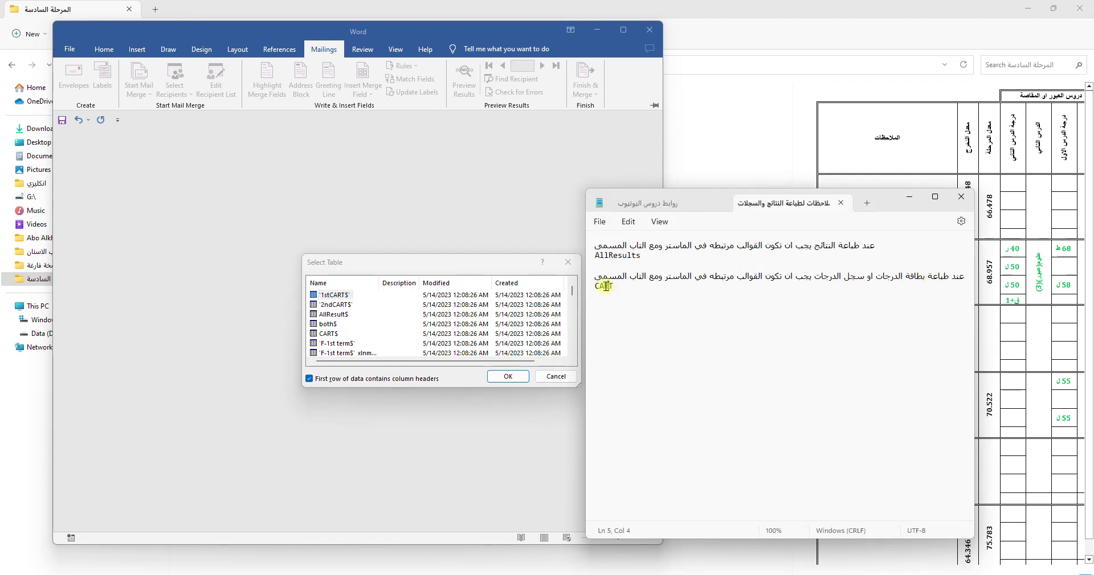
left_click(327, 334)
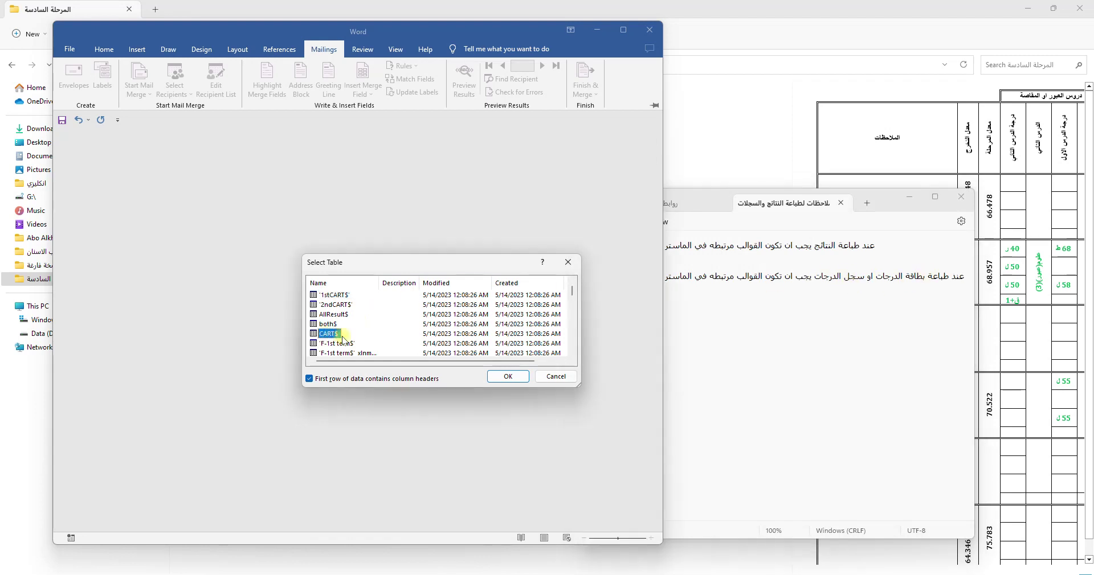
left_click(506, 377)
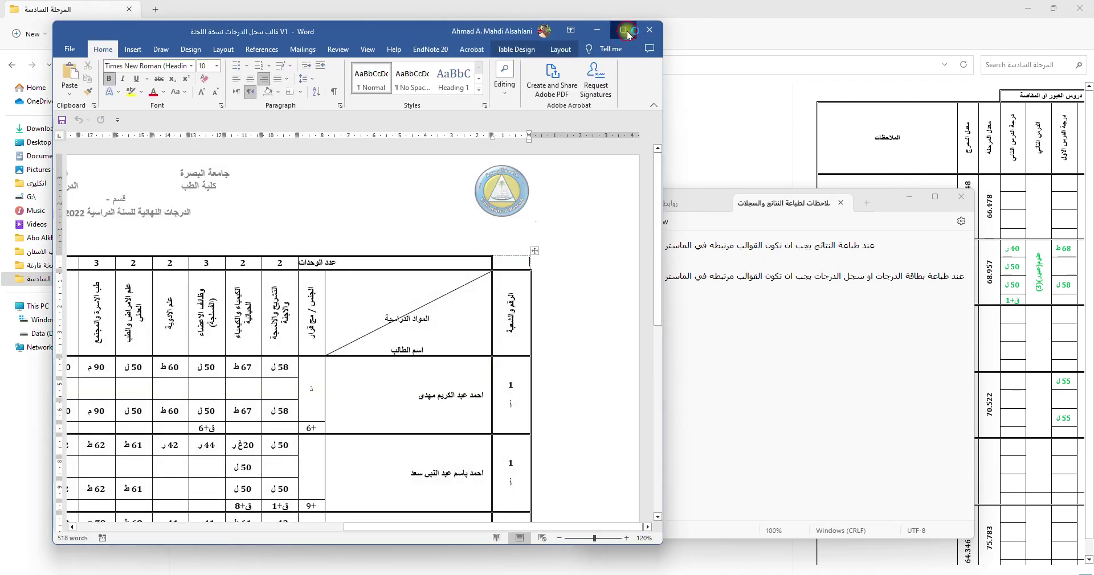
Look over the grades in the register and set Word's numeral display option to Hindi.
scroll(615, 279, "down", 4)
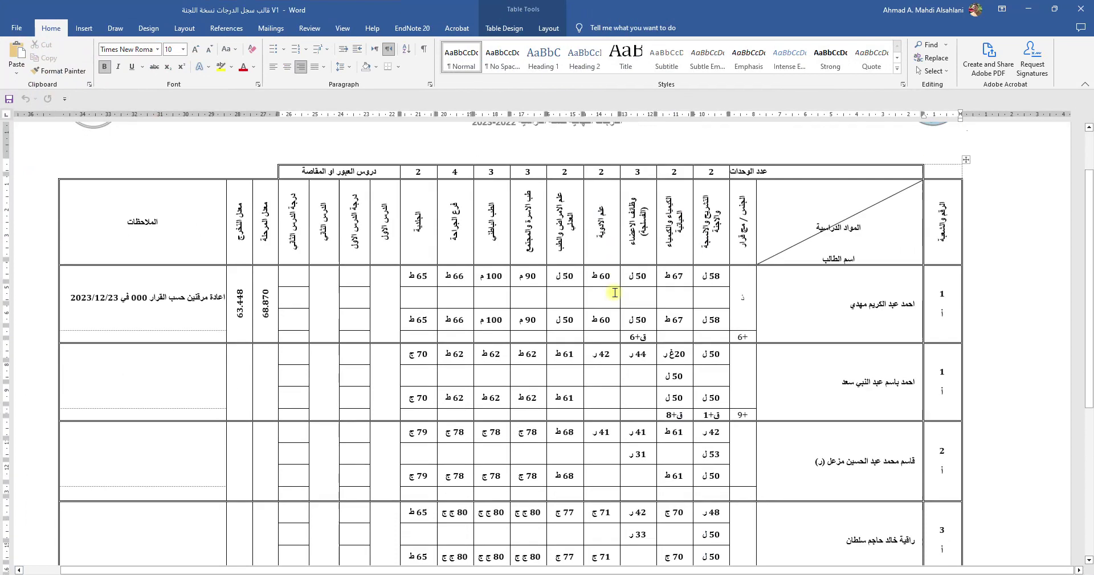
scroll(621, 342, "up", 4)
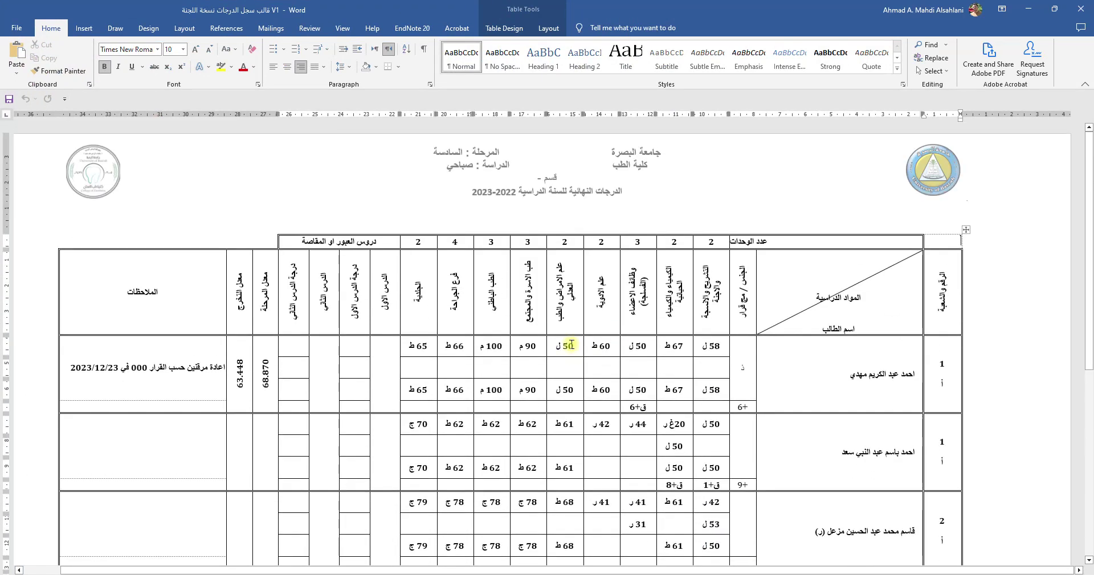
double_click(565, 345)
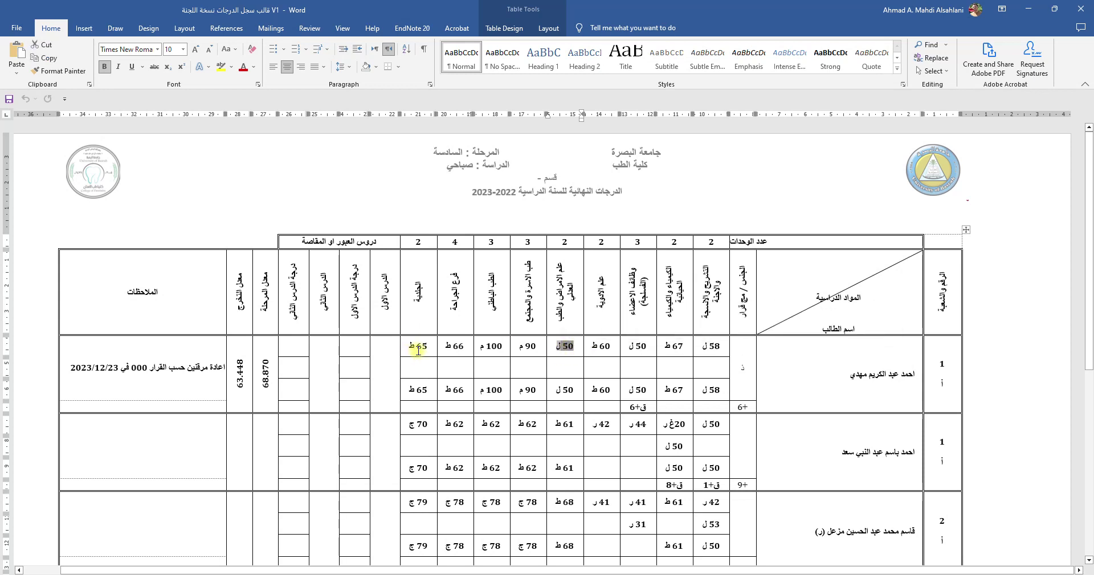
left_click(17, 27)
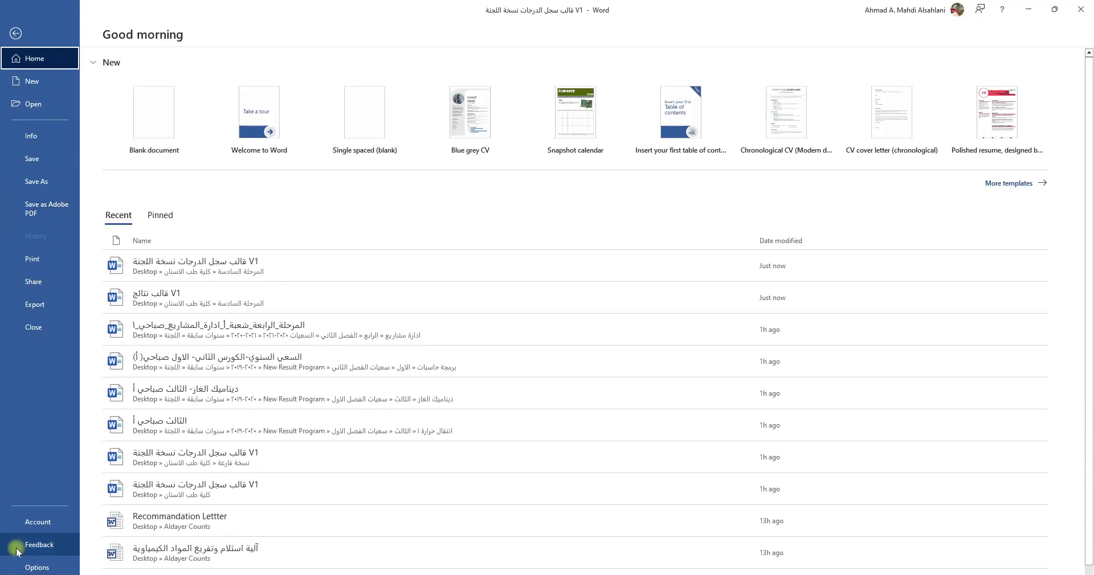
left_click(40, 567)
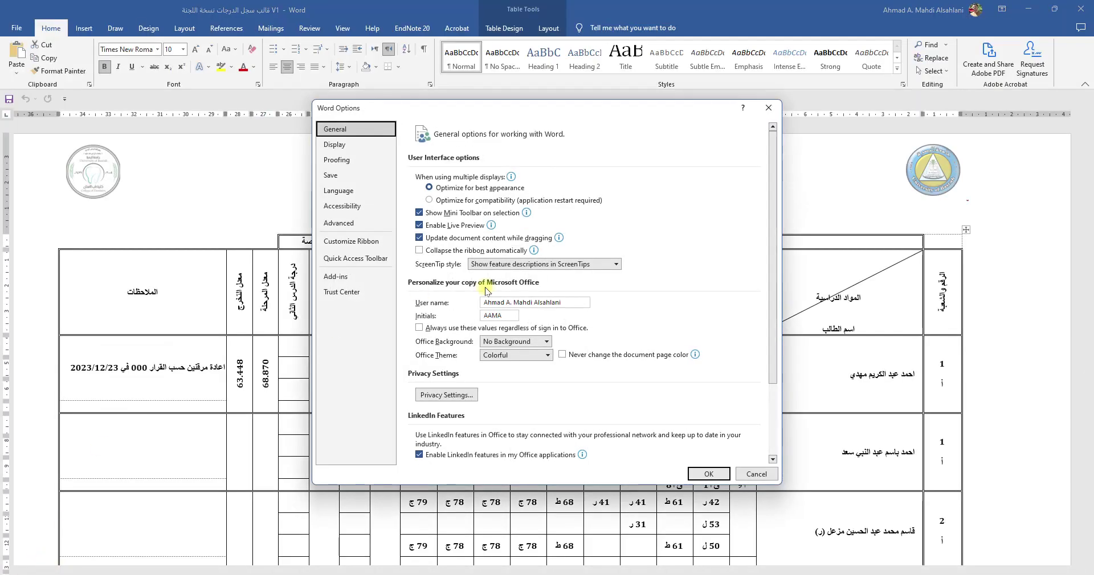
scroll(566, 354, "down", 3)
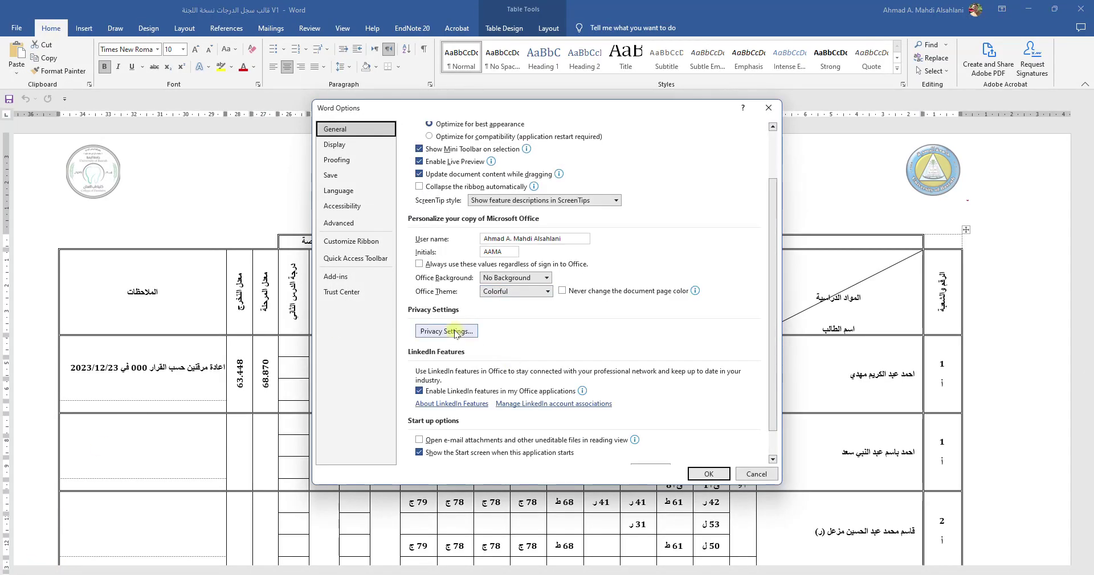
left_click(342, 223)
scroll(483, 373, "down", 15)
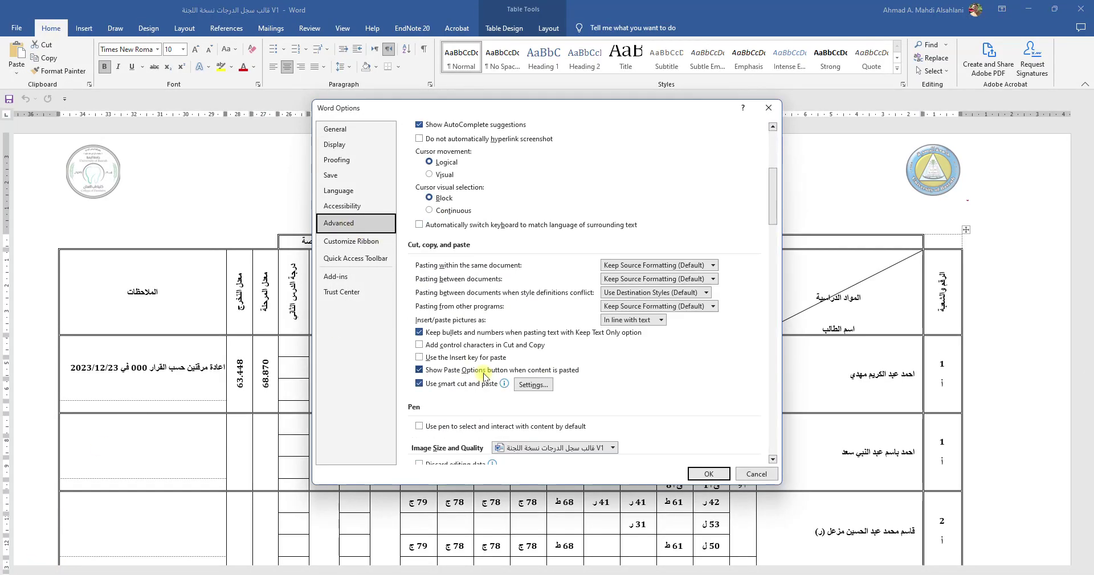
scroll(484, 374, "down", 6)
left_click(493, 313)
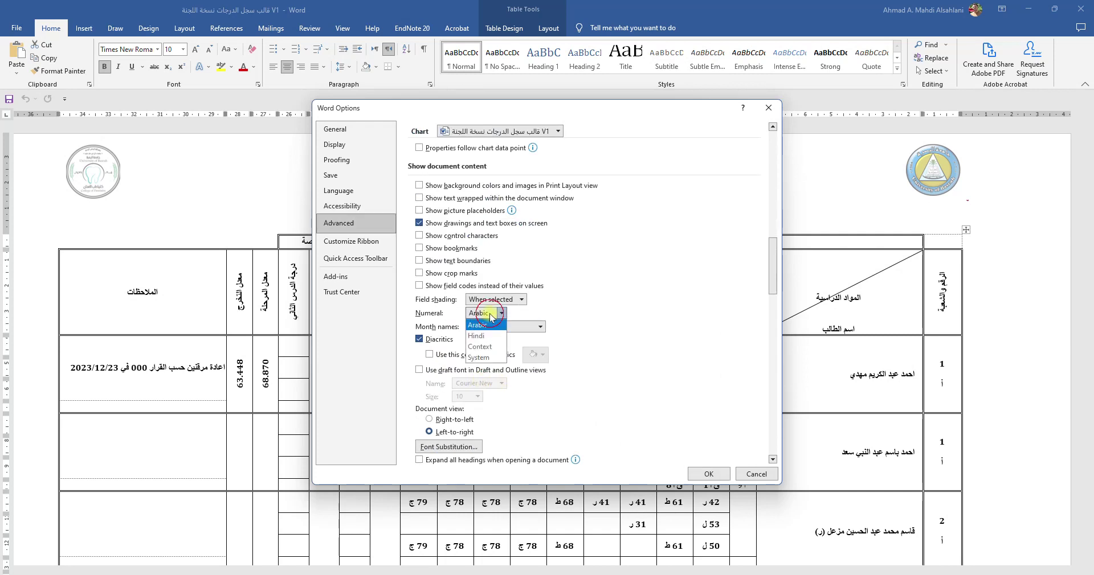
left_click(480, 336)
left_click(708, 474)
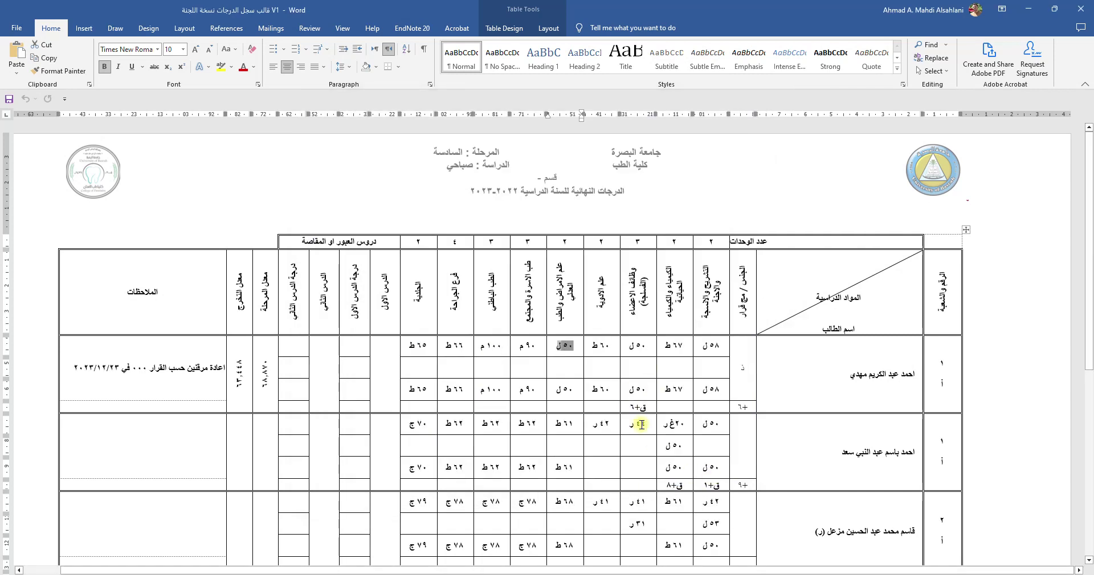
Examine the grade register's student rows, averages and footer notes with the Hindi numerals.
left_click(645, 372)
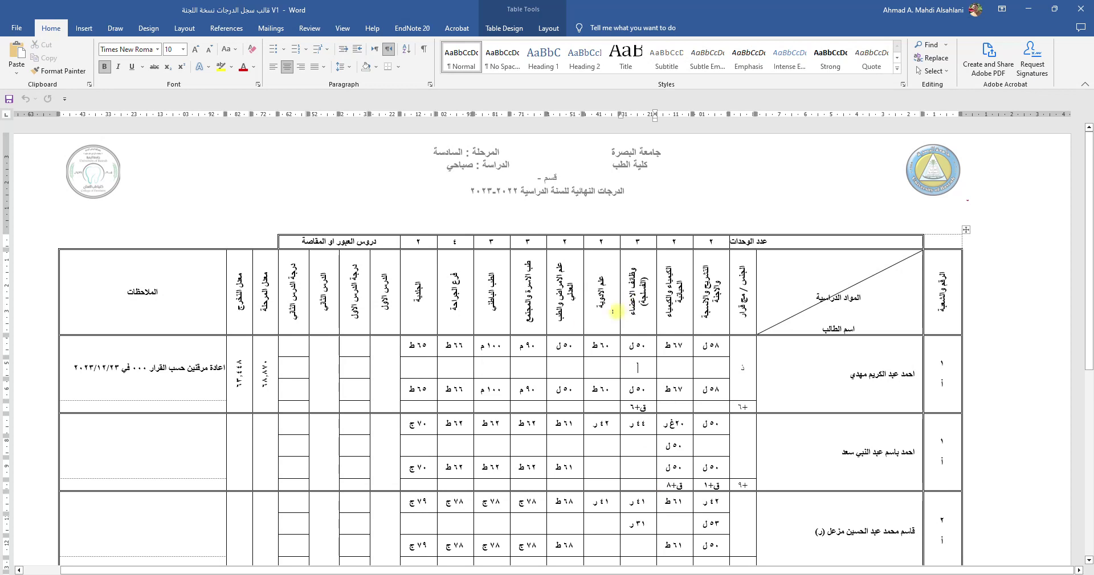
scroll(613, 312, "down", 10)
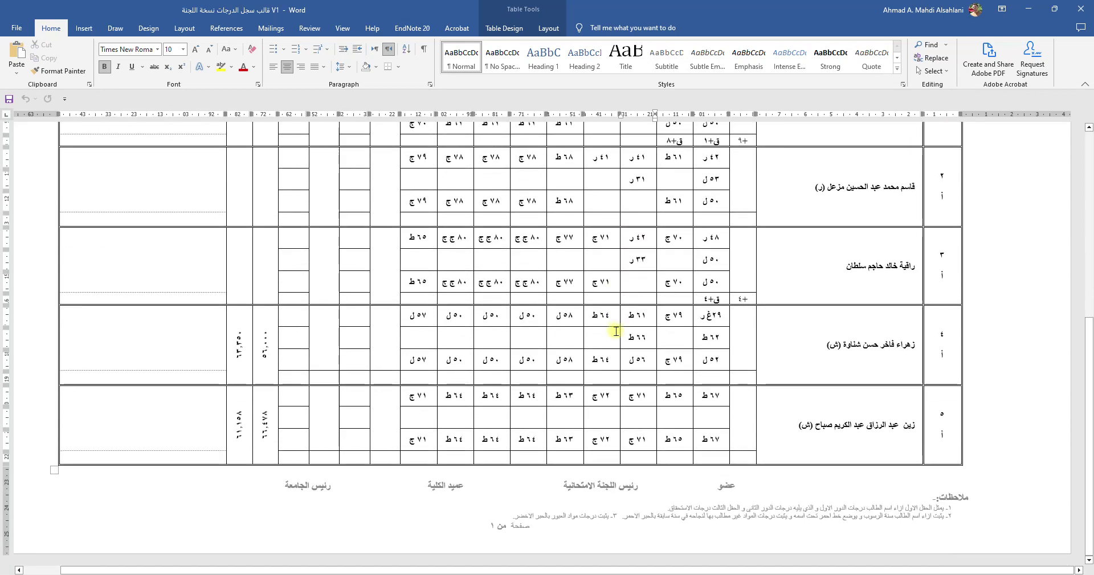
scroll(618, 331, "up", 10)
scroll(610, 318, "down", 9)
scroll(721, 287, "up", 4)
scroll(777, 336, "down", 5)
scroll(678, 271, "up", 2)
scroll(645, 267, "up", 4)
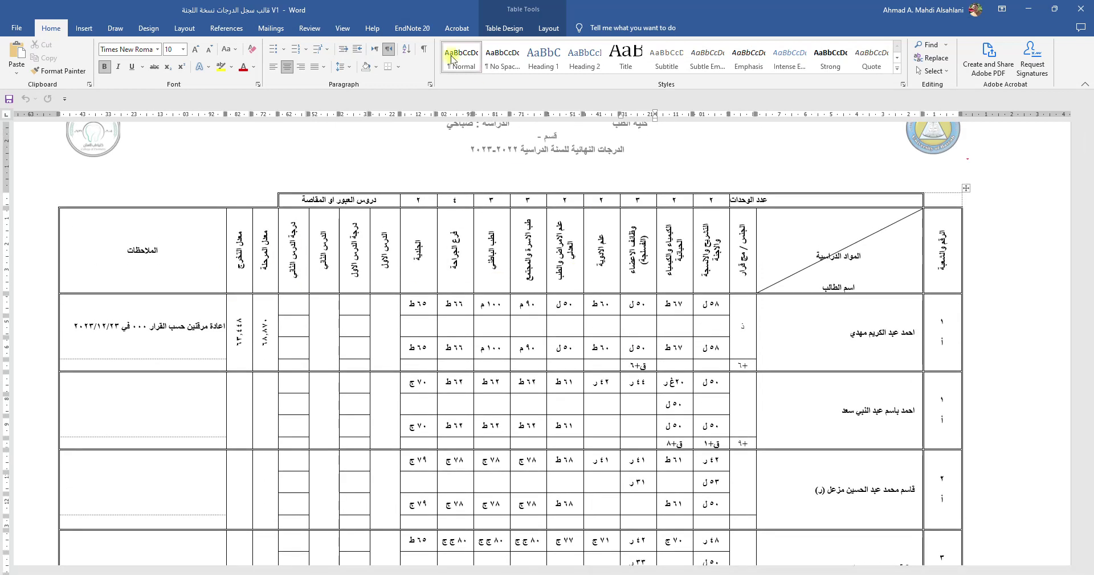
Merge a range of grade-register records starting at record 1 into a new document of individual records.
left_click(267, 29)
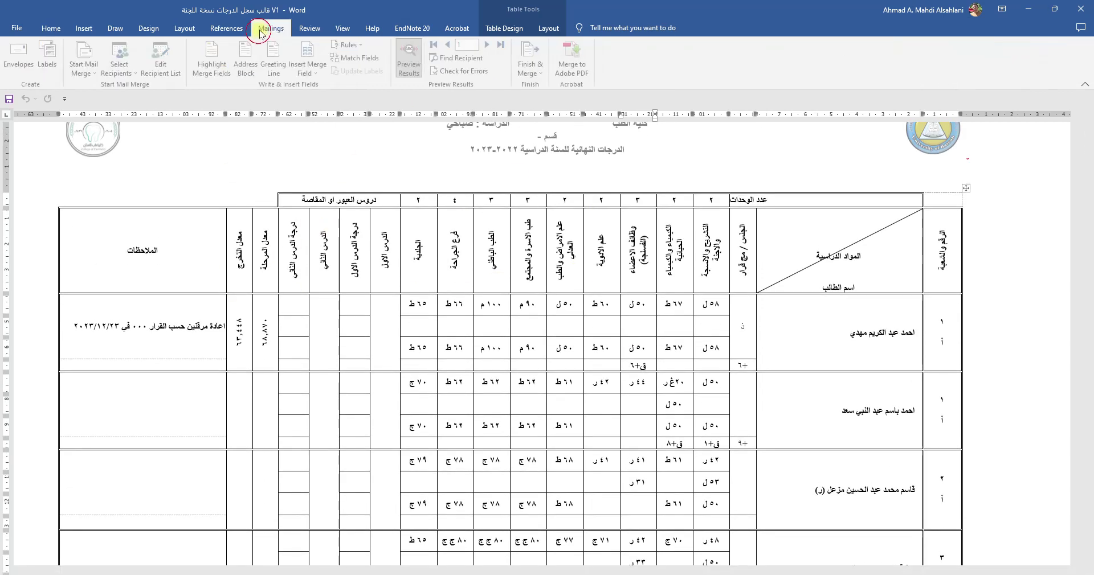
left_click(532, 68)
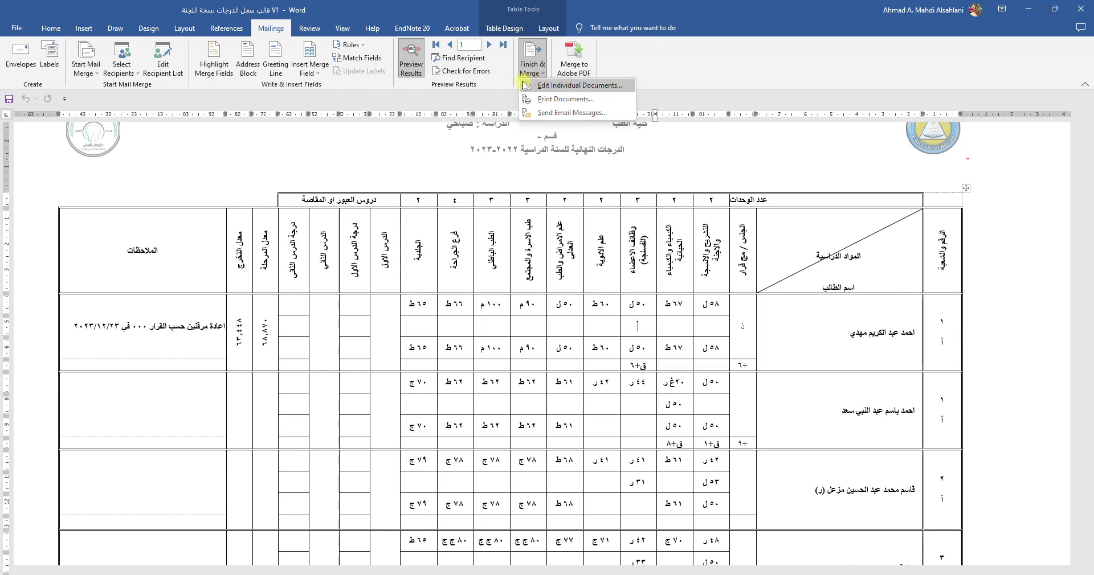
left_click(591, 86)
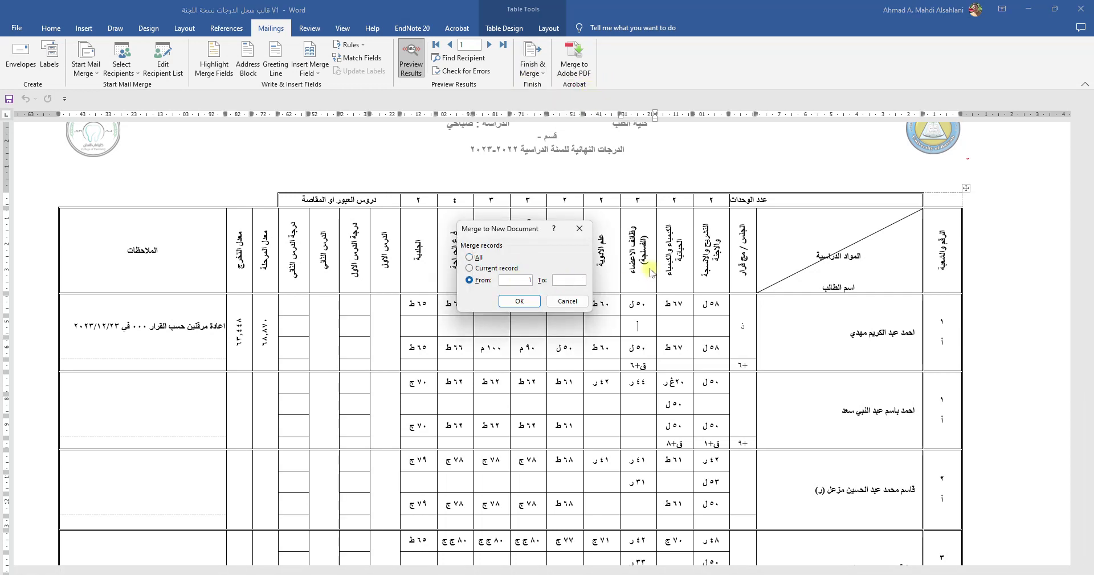
type("0")
left_click(520, 302)
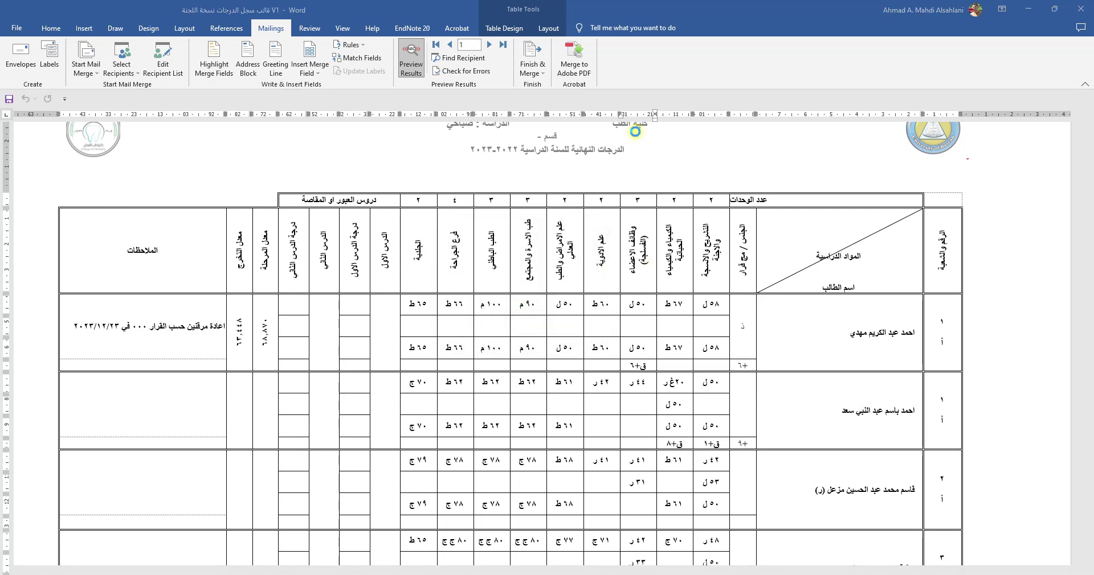
Look through the merged grade register's pages, including the green grades in the دروس العبور او المقاصة columns.
scroll(586, 185, "down", 10)
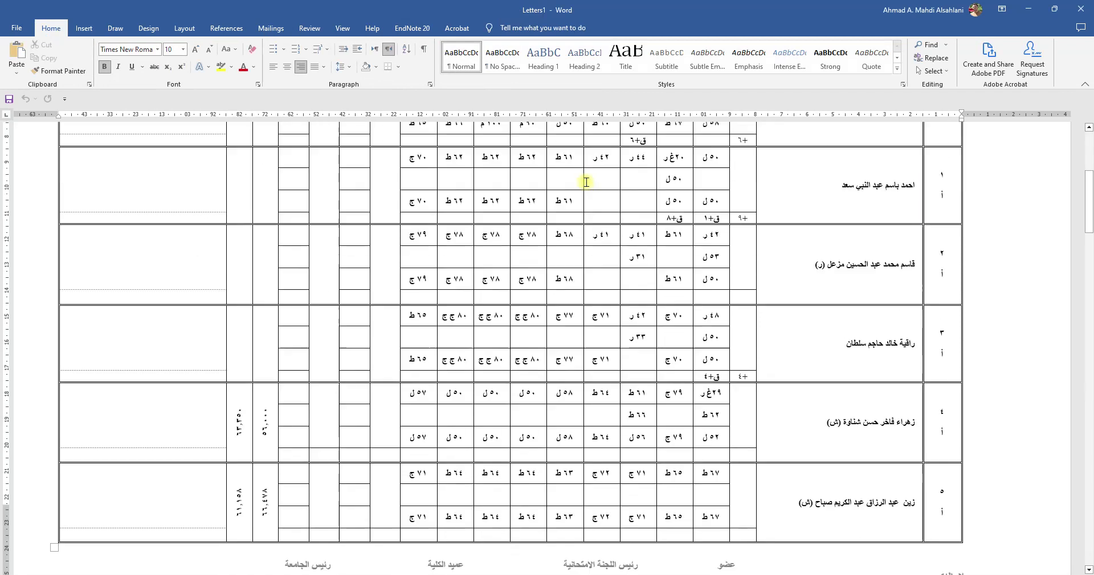
scroll(587, 185, "down", 20)
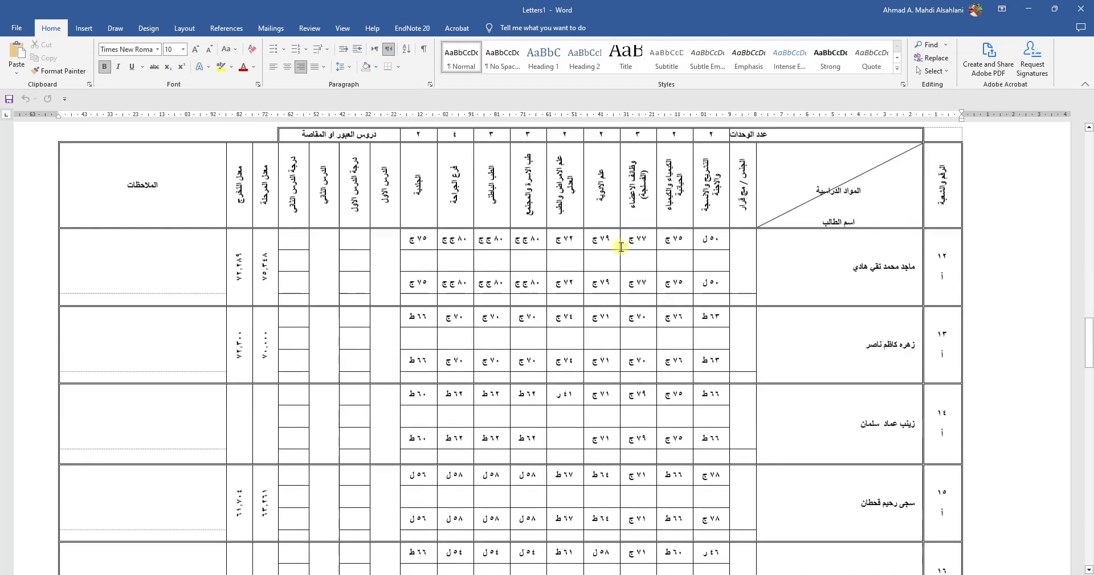
scroll(593, 239, "down", 5)
scroll(586, 237, "down", 10)
scroll(586, 236, "up", 15)
scroll(586, 236, "up", 10)
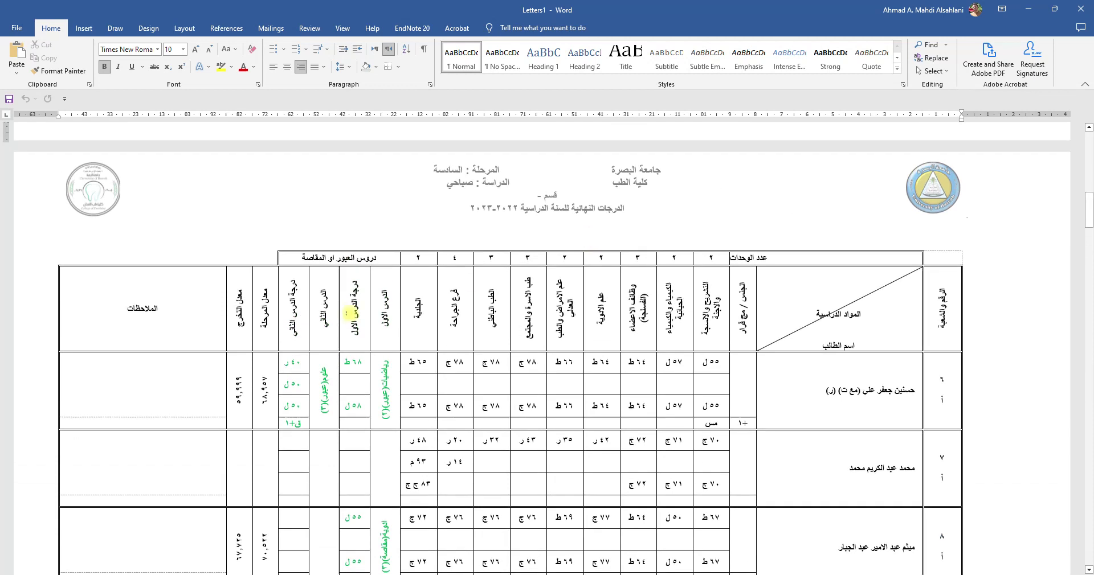
scroll(424, 256, "down", 5)
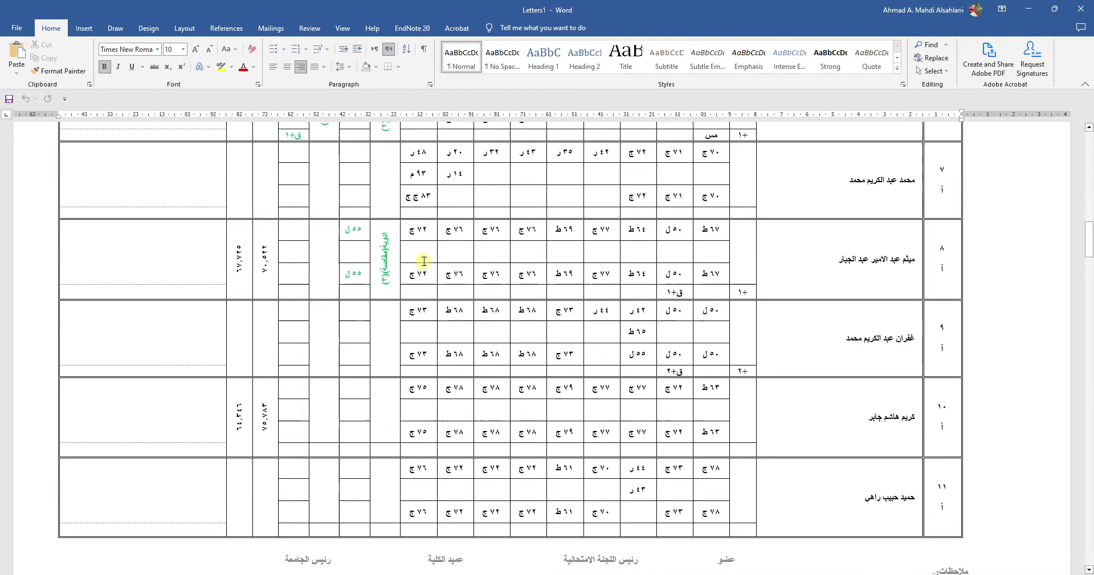
scroll(419, 262, "up", 5)
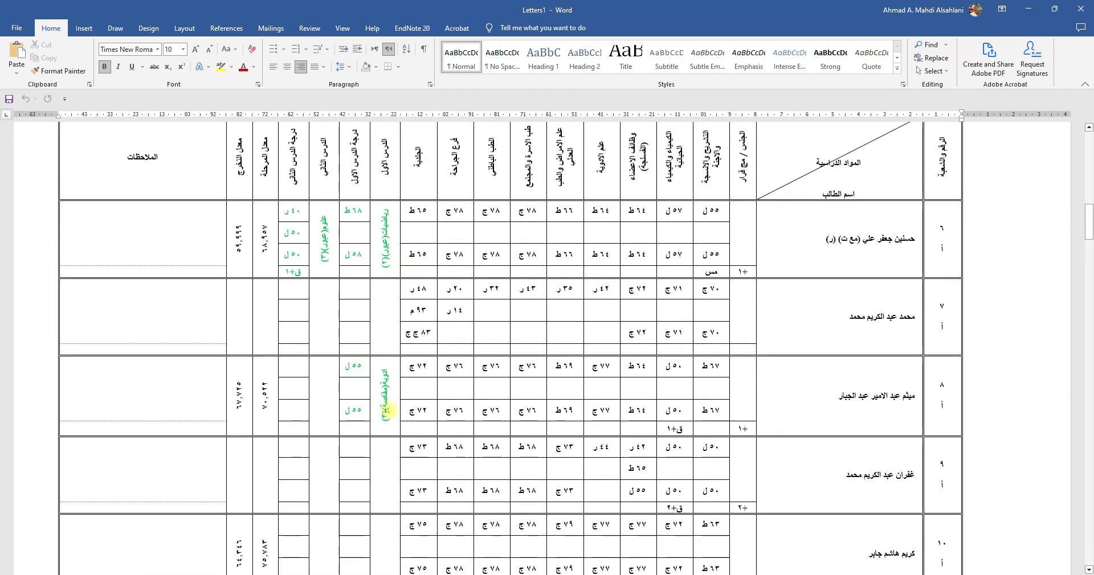
Recolour the مقاصة course name and its grades in student 8's row with the standard Blue font colour.
left_click_drag(353, 366, 385, 409)
left_click(356, 426)
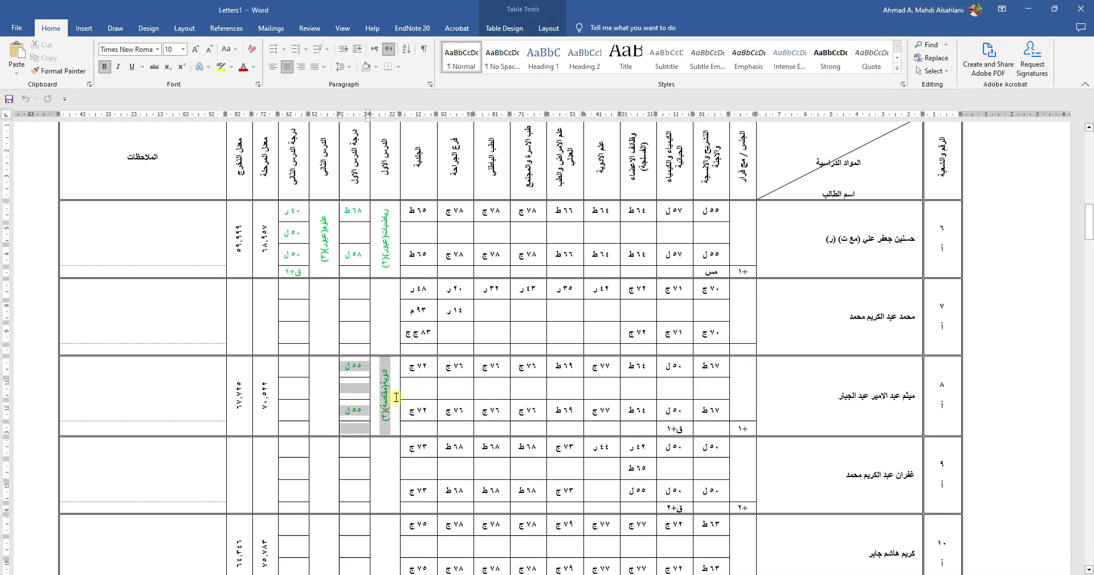
left_click(253, 69)
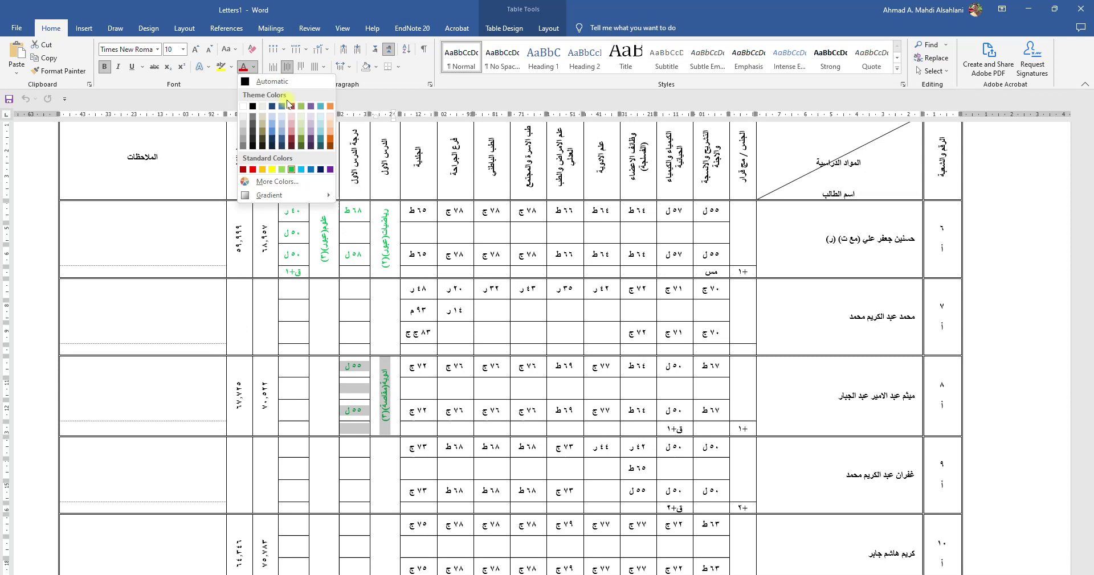
left_click(309, 170)
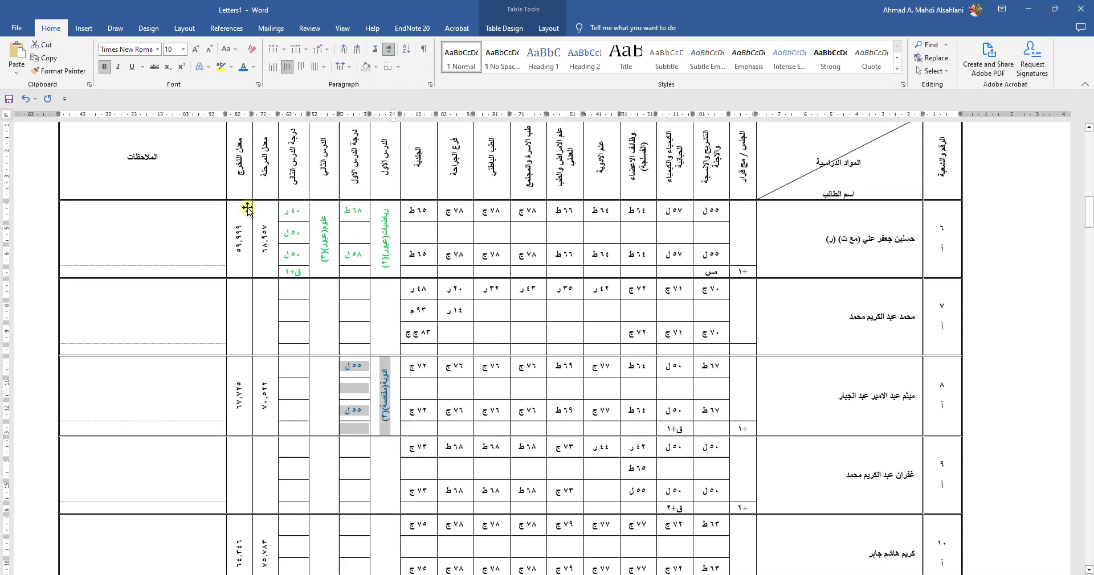
left_click(380, 287)
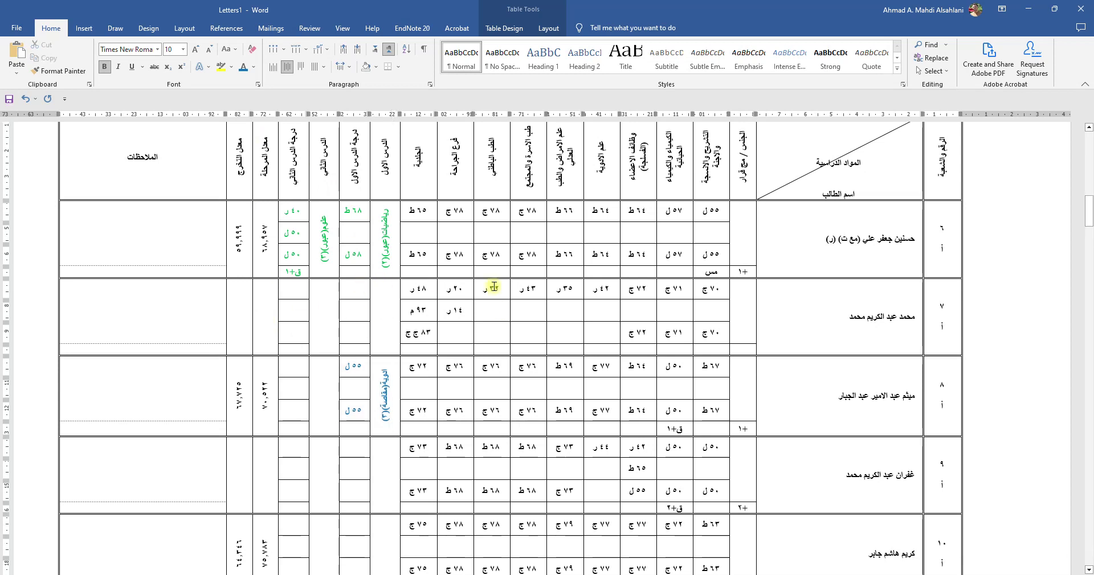
Examine student 6's decision row, comparing the added mark, the مس entry and the green ق+١ entry.
scroll(489, 260, "up", 5)
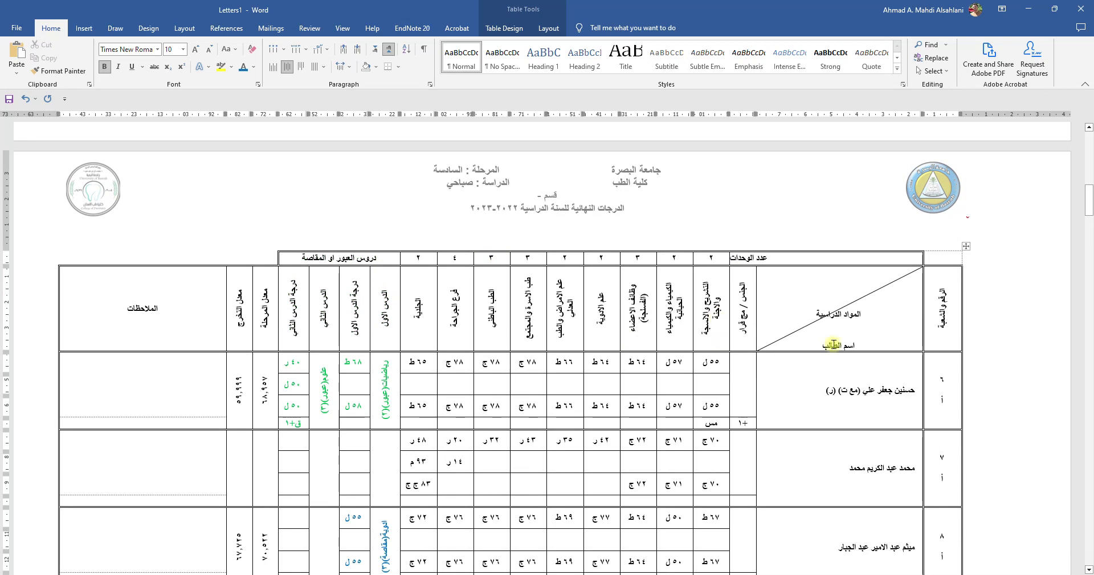
scroll(706, 362, "down", 4)
scroll(712, 387, "up", 4)
left_click_drag(741, 425, 379, 422)
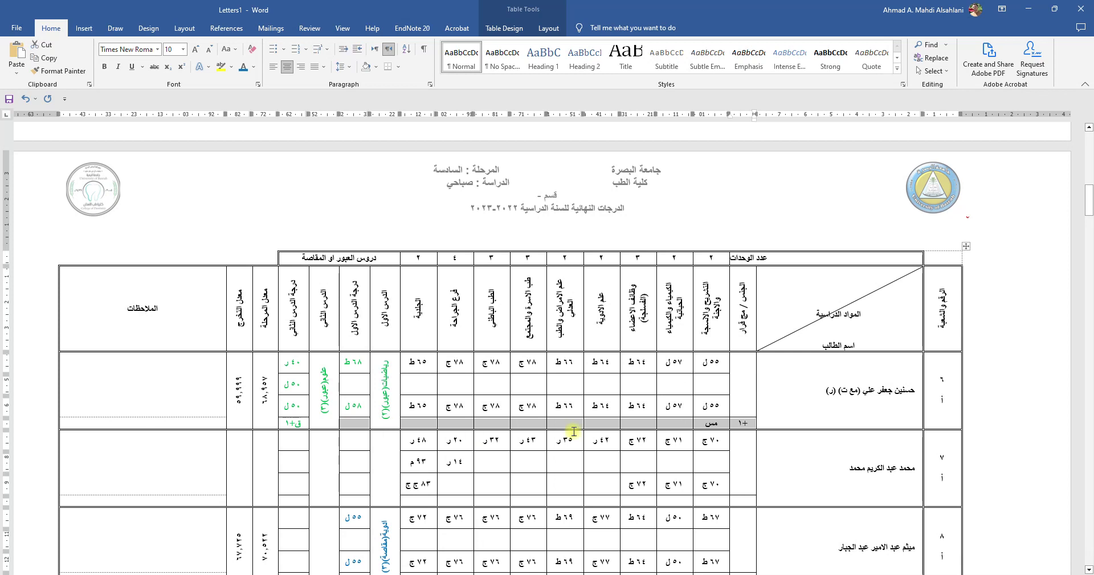
left_click(706, 424)
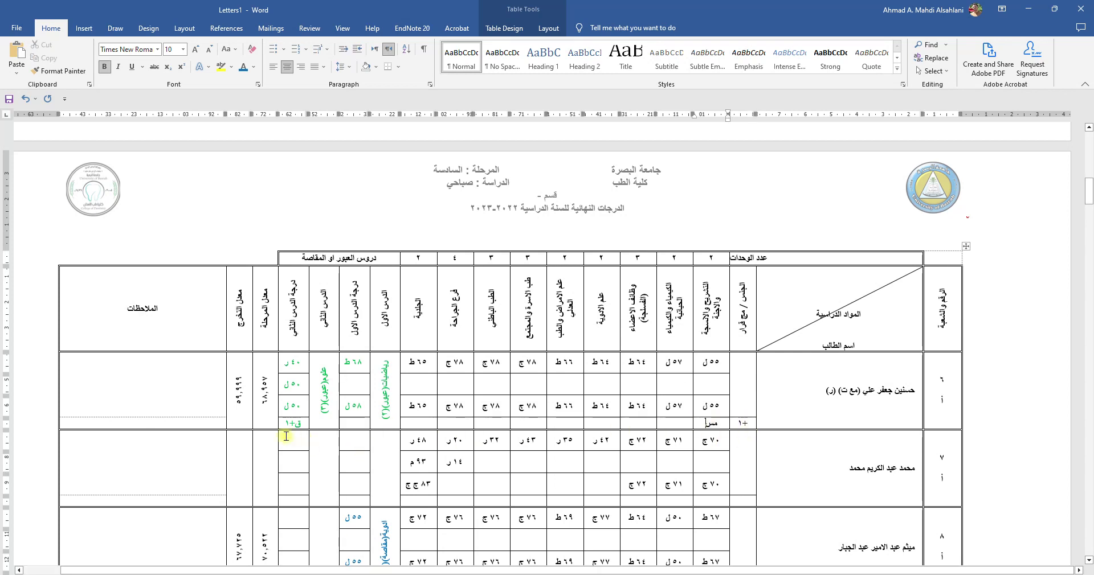
scroll(286, 436, "up", 1)
scroll(376, 439, "down", 3)
scroll(317, 391, "up", 1)
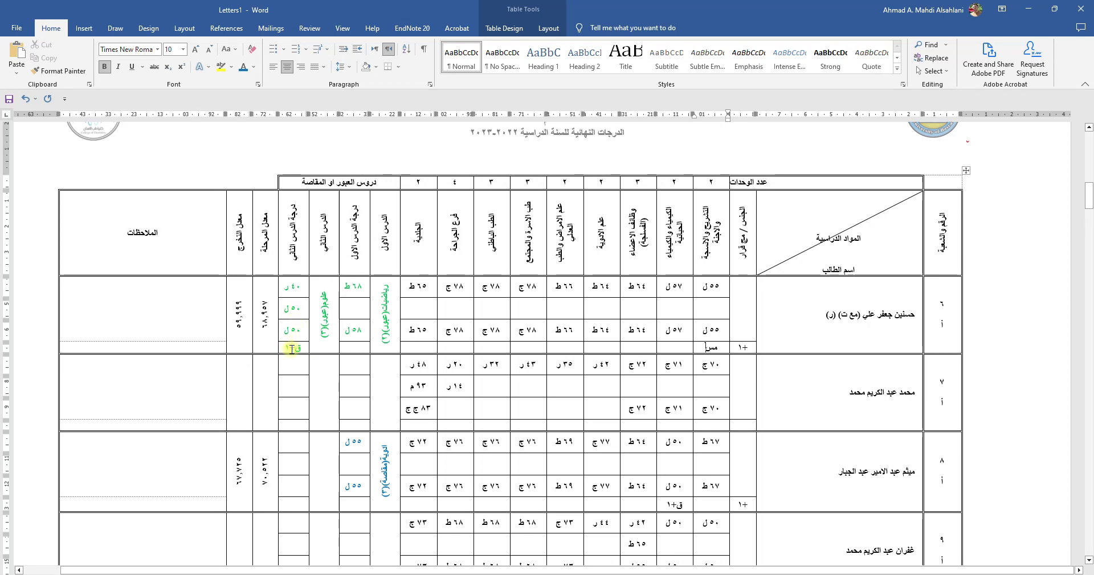
double_click(746, 349)
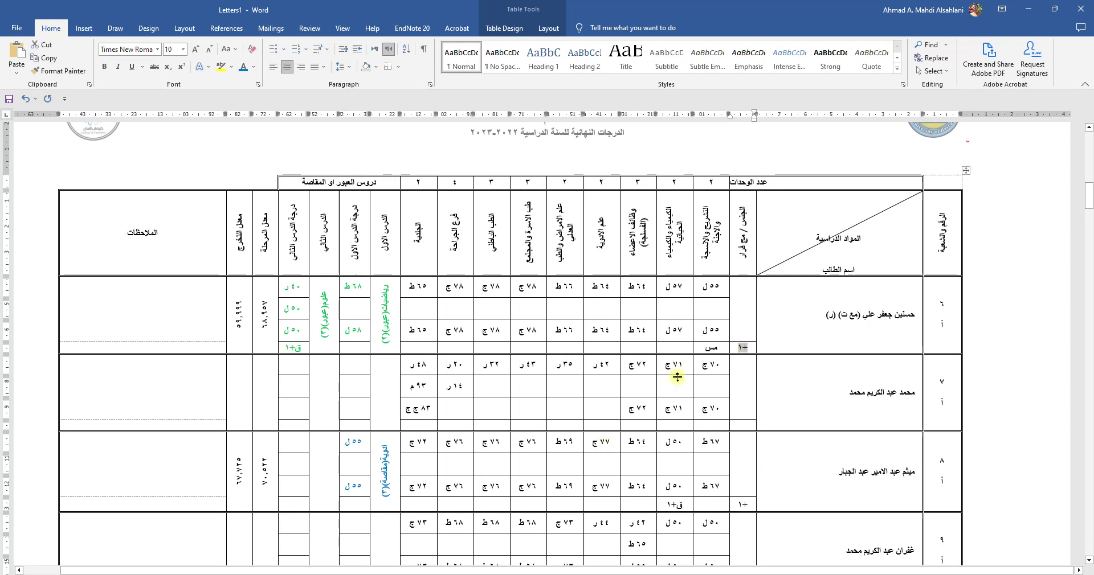
left_click(711, 350)
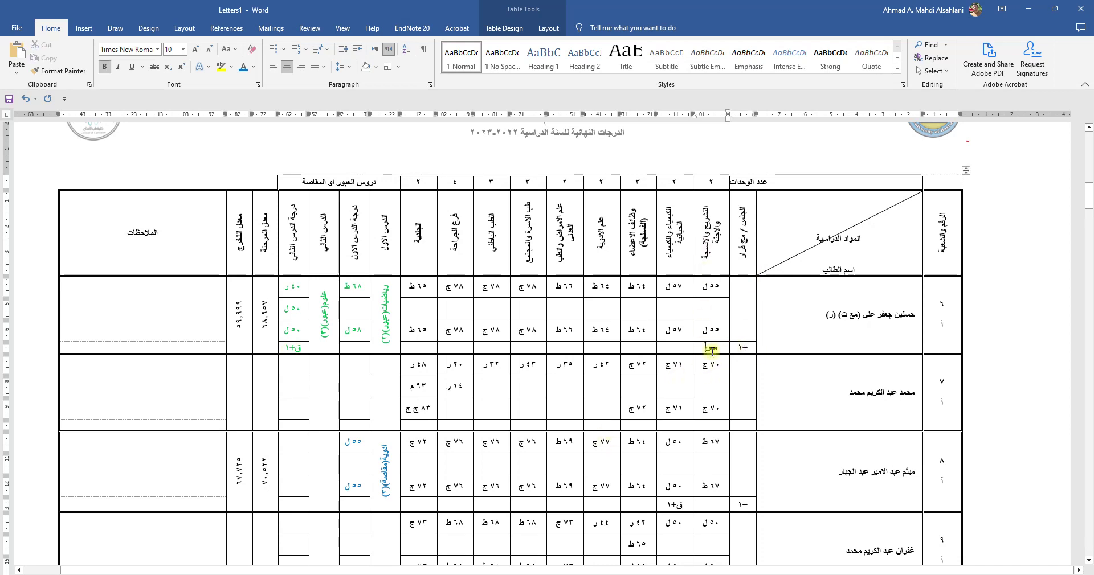
scroll(707, 370, "up", 3)
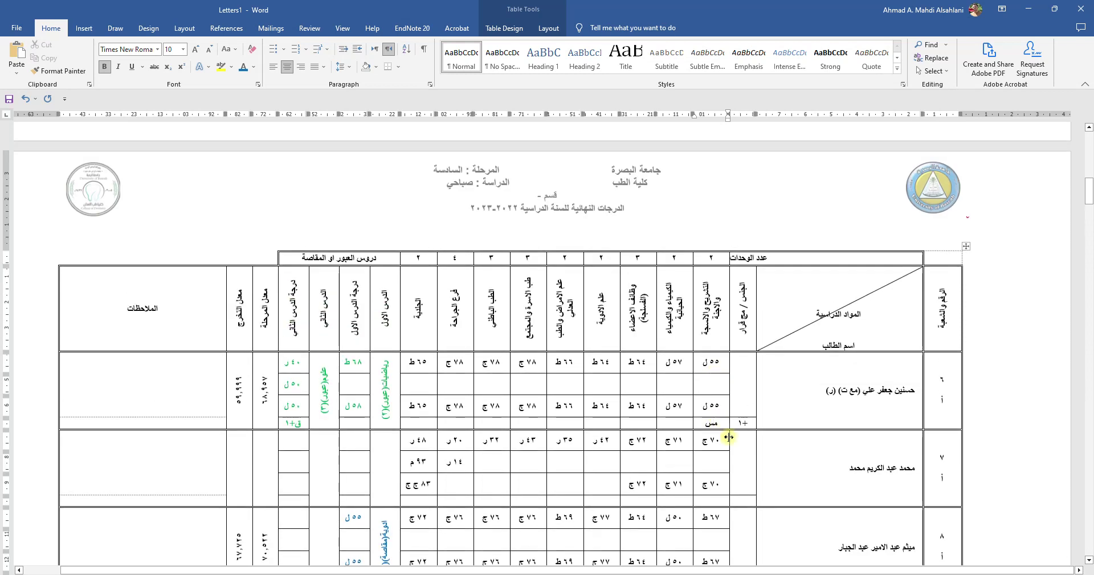
Review the grades, averages and footer notes on the remaining pages of the merged register.
scroll(724, 441, "up", 1)
scroll(707, 421, "down", 4)
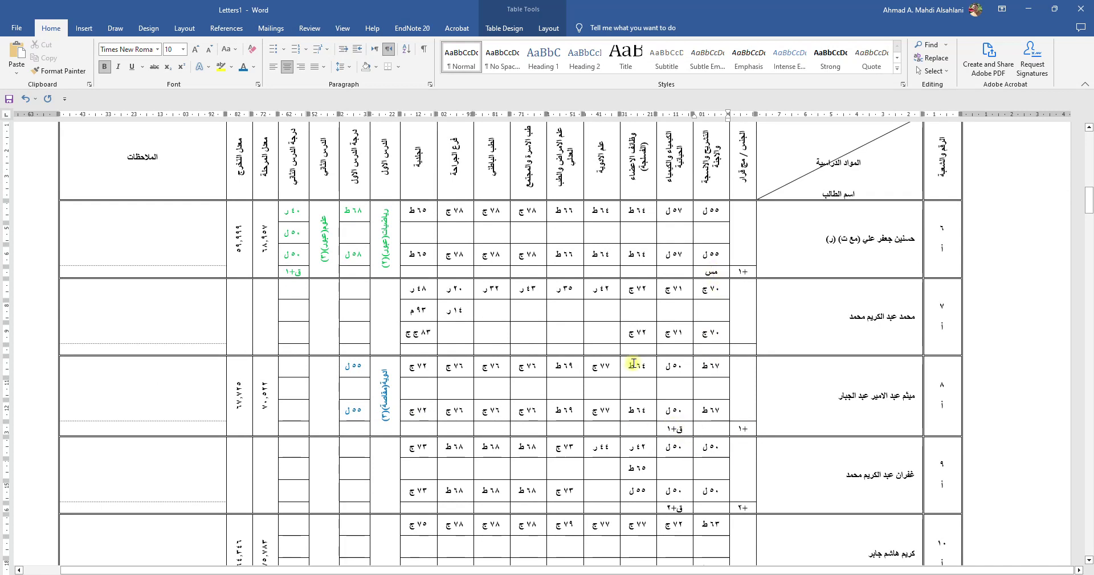
scroll(680, 416, "down", 3)
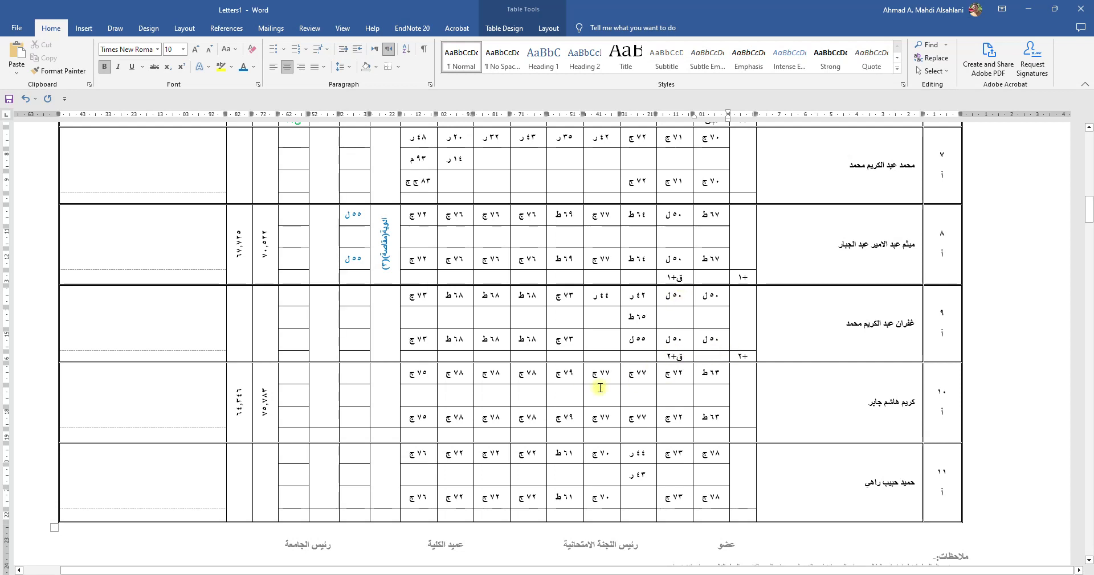
scroll(609, 382, "down", 10)
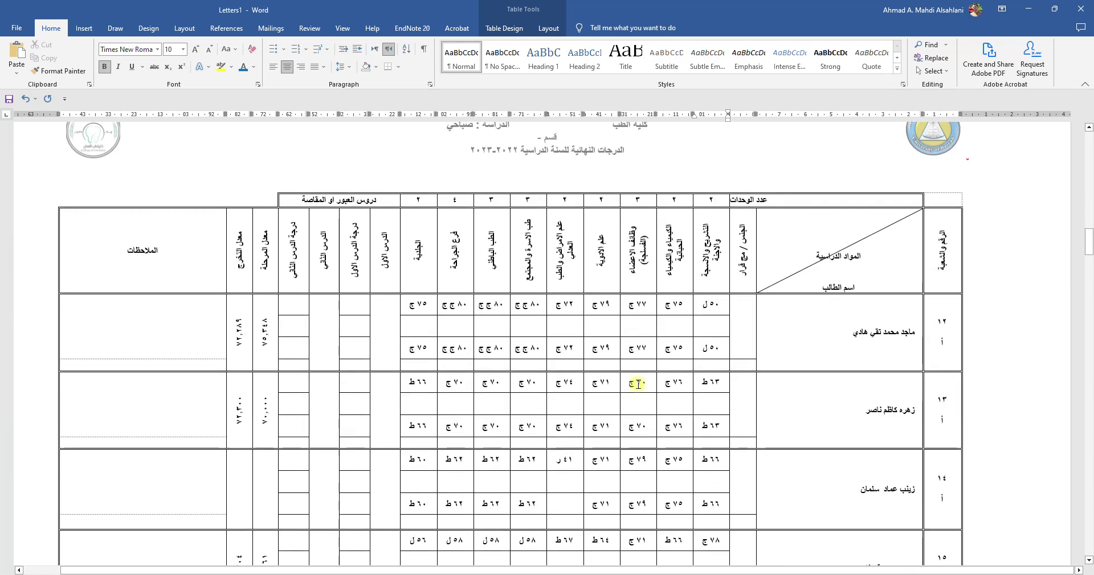
scroll(550, 388, "down", 8)
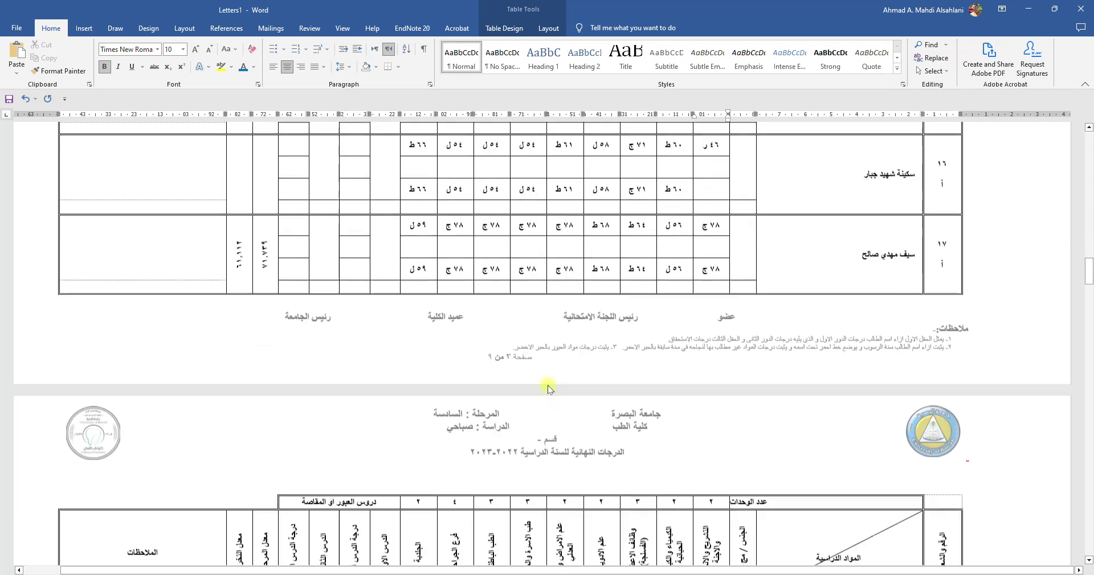
scroll(661, 410, "down", 6)
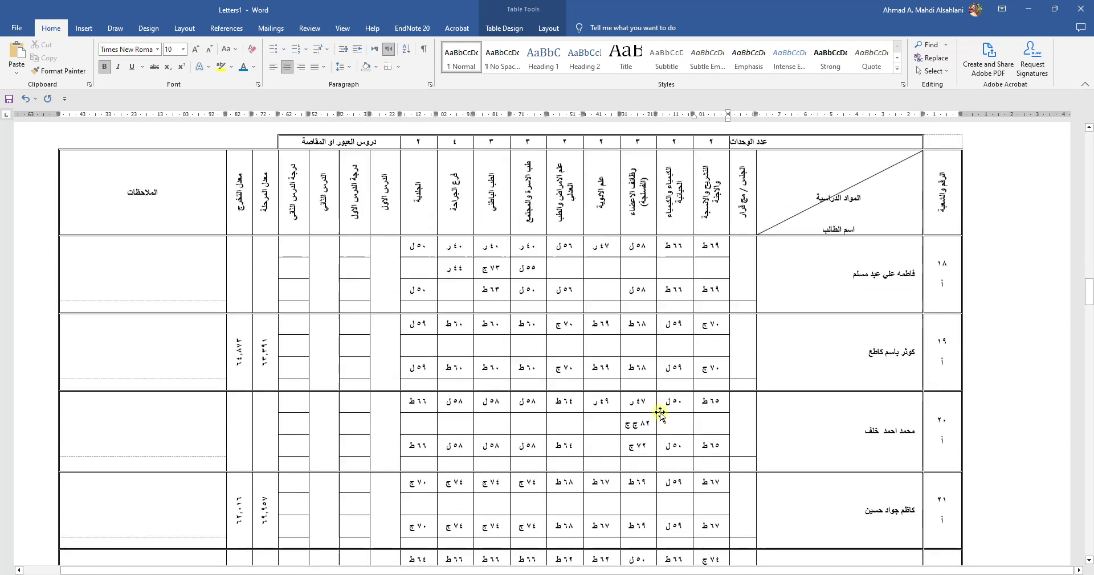
scroll(661, 407, "up", 3)
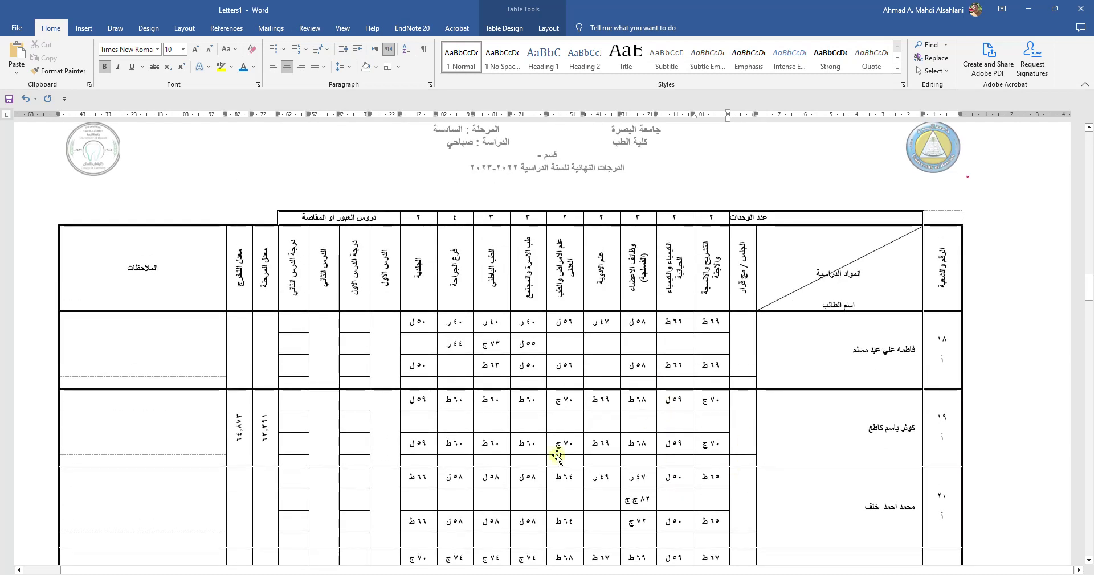
scroll(726, 449, "up", 10)
scroll(727, 452, "down", 7)
scroll(726, 452, "down", 5)
Close the merged register without saving it, and close the committee's grade-register template with its changes saved.
left_click(1081, 8)
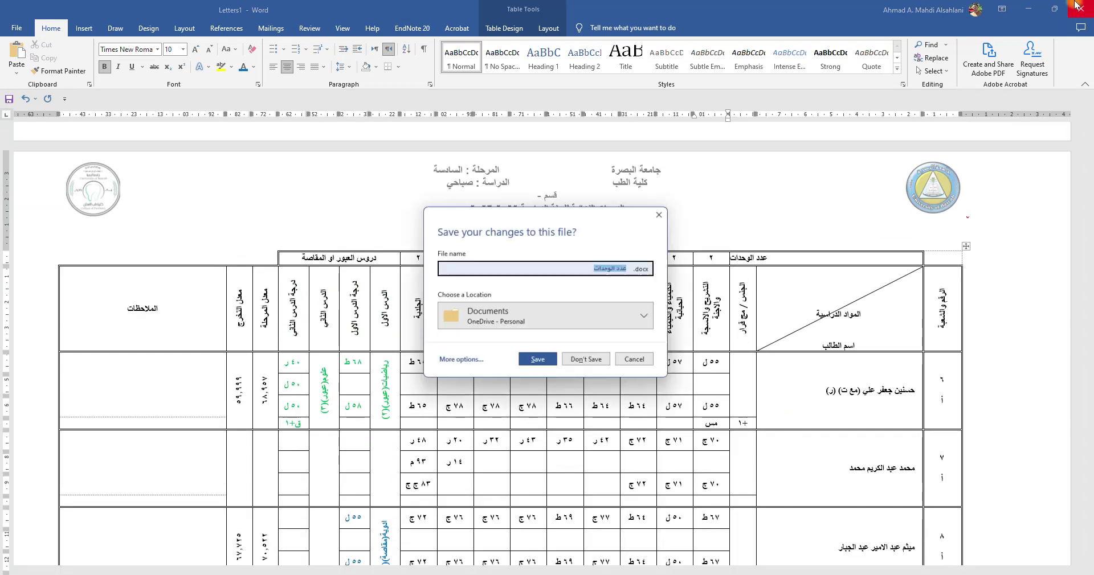
left_click(581, 363)
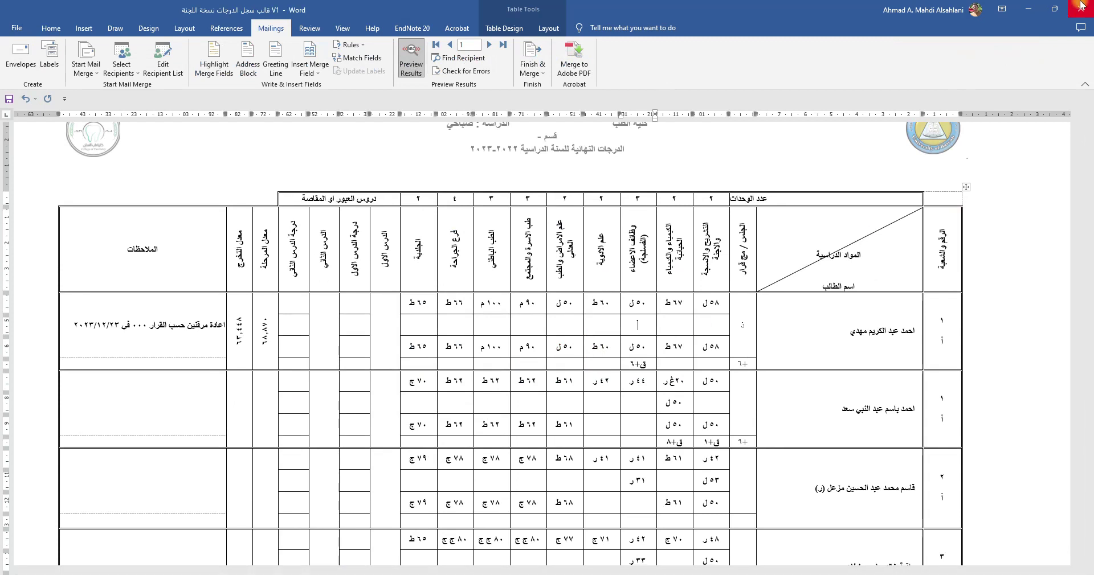
left_click(1081, 9)
left_click(504, 313)
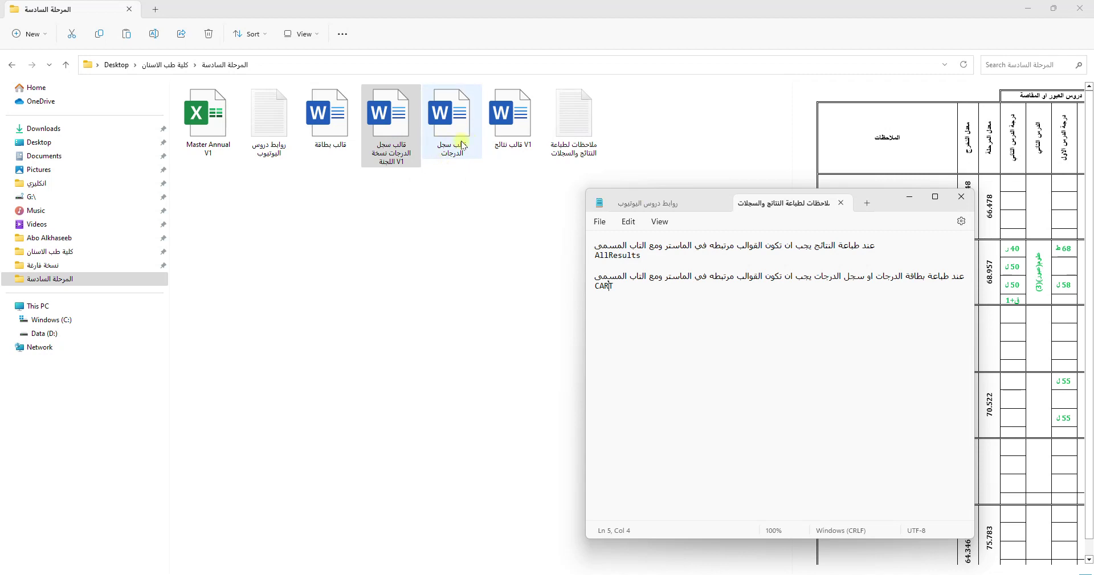
Open the قالب بطاقة template, allow its SQL command and dismiss the missing data source errors.
double_click(330, 118)
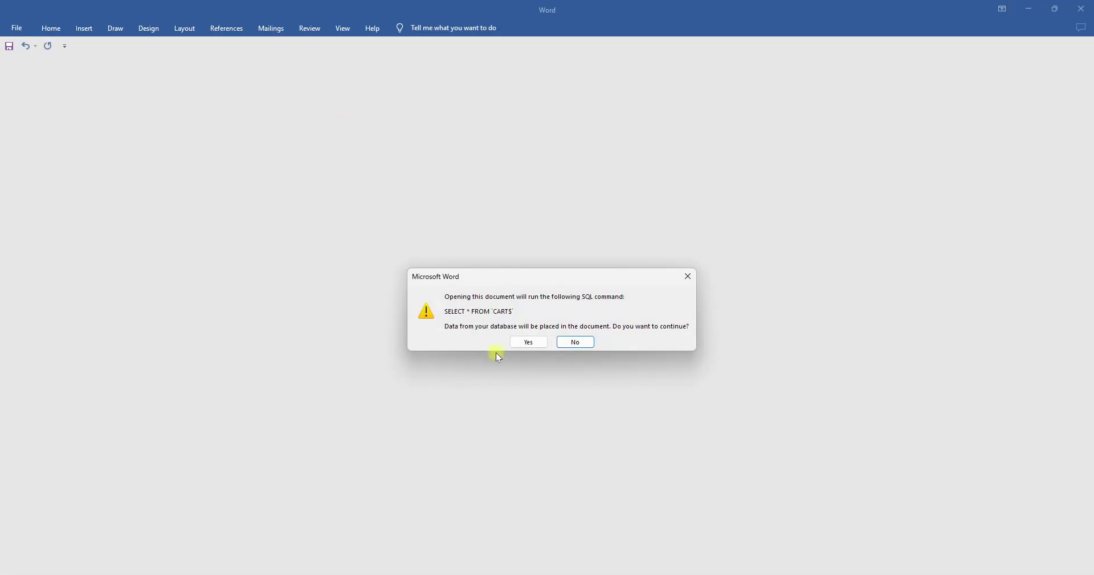
left_click(527, 342)
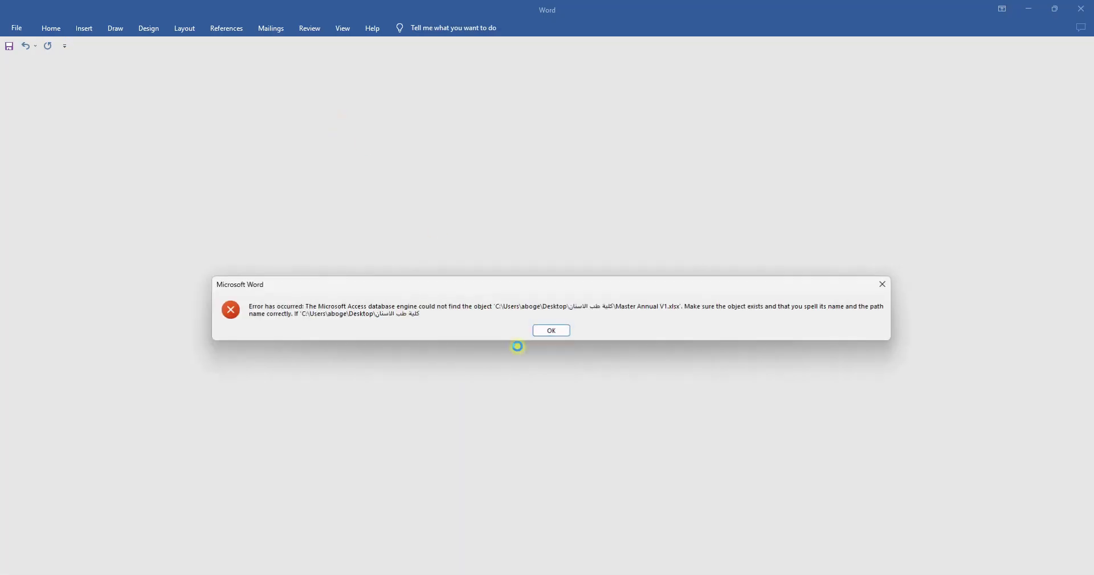
left_click(553, 329)
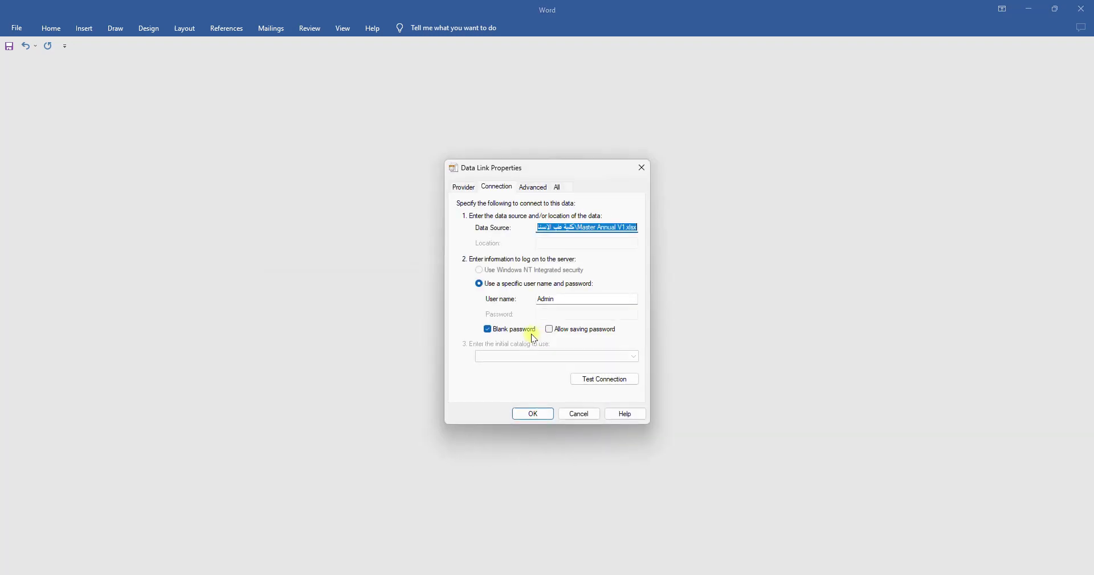
left_click(523, 412)
left_click(544, 333)
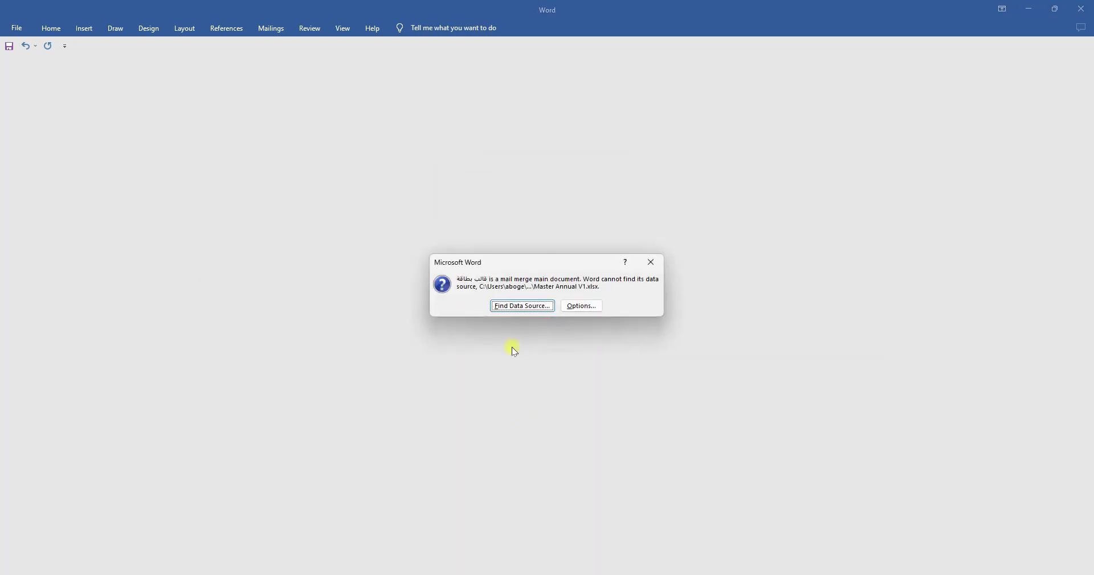
Link the card template to the Master Annual V1 workbook in المرحلة السادسة, using the CART$ table.
left_click(511, 309)
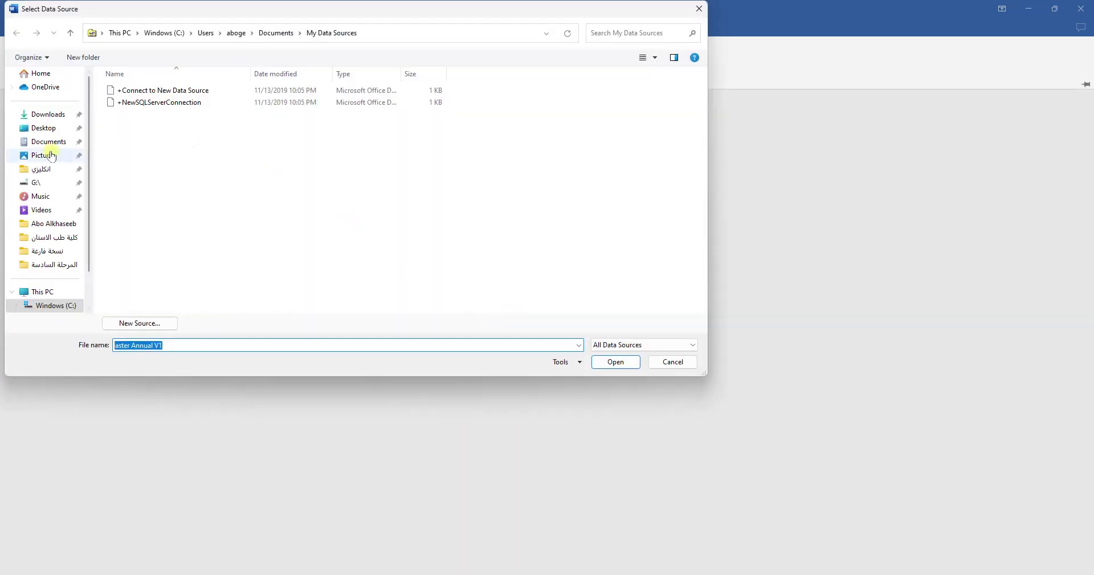
left_click(49, 266)
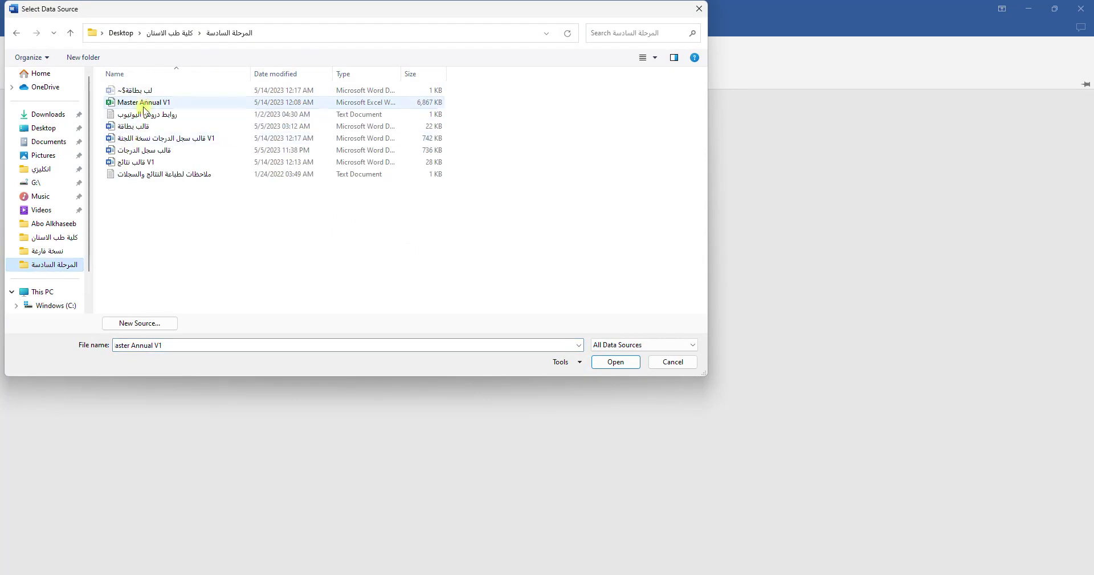
double_click(144, 104)
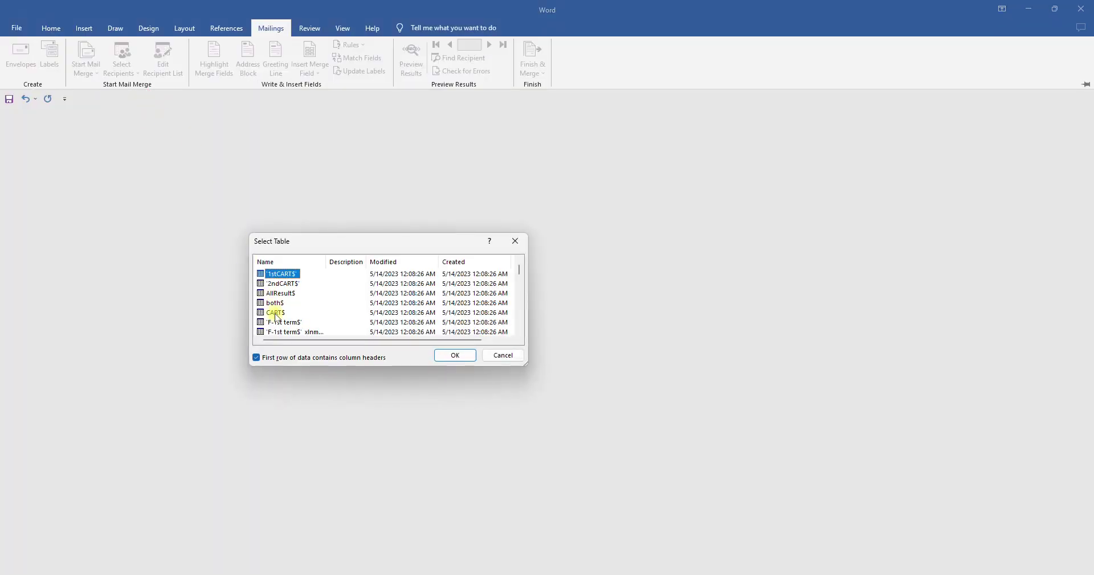
left_click(276, 313)
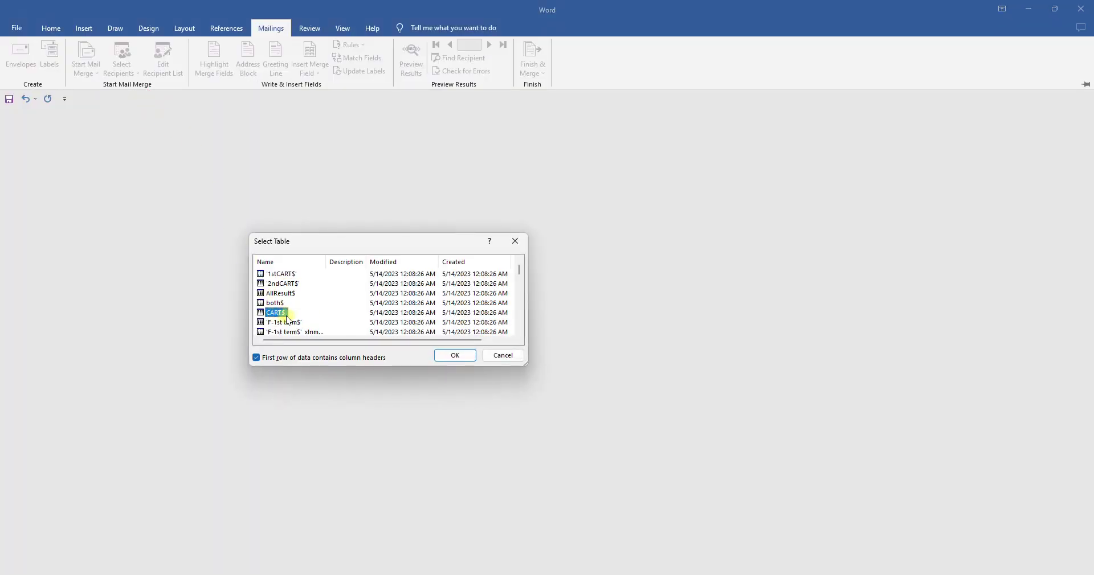
left_click(455, 355)
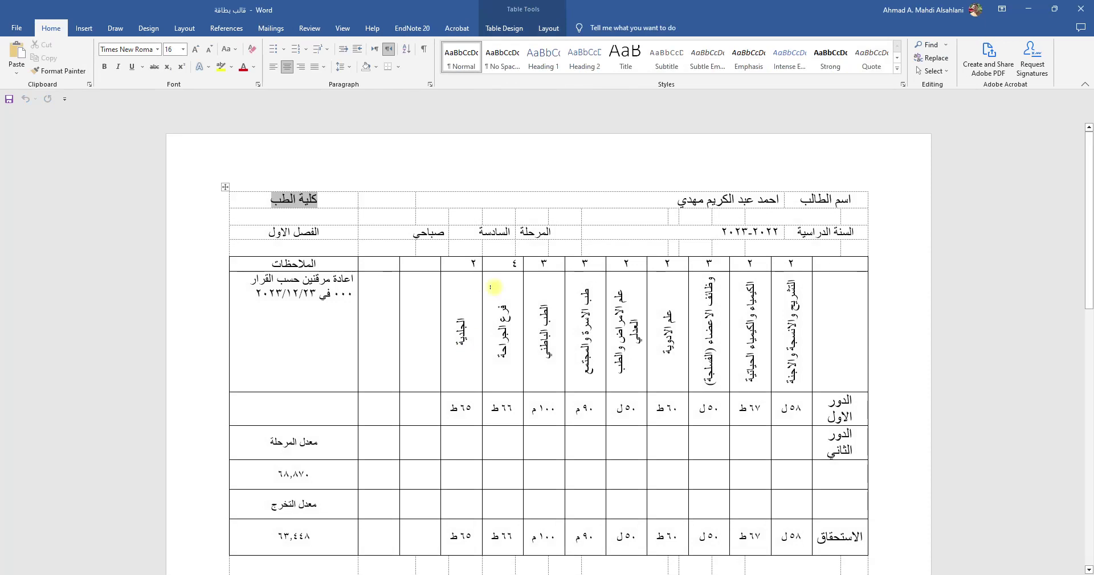
Look over the student grade card's header details, course grades, averages and notes.
scroll(535, 305, "down", 15)
scroll(538, 333, "up", 10)
scroll(537, 332, "down", 5)
scroll(538, 333, "up", 6)
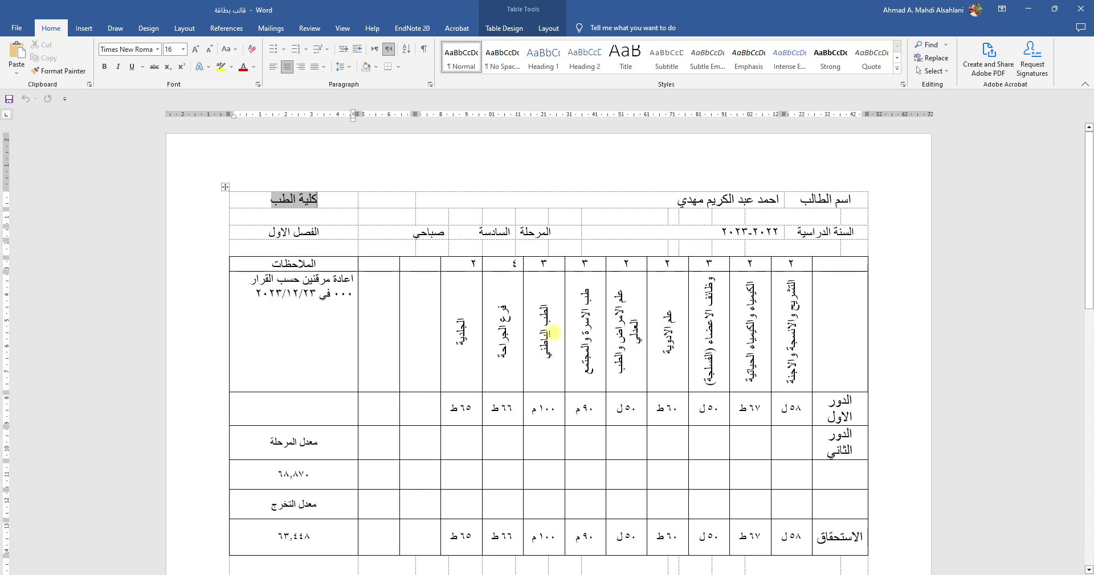
Merge all records of the grade-card template into a new document of individual cards for editing.
scroll(548, 353, "down", 7)
scroll(548, 363, "up", 4)
scroll(548, 363, "up", 6)
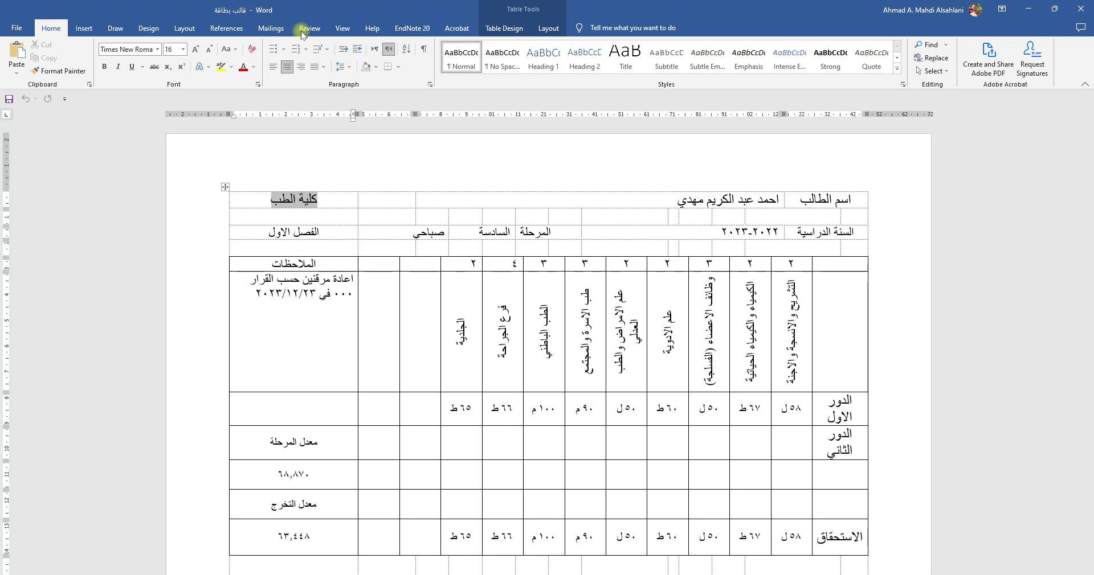
left_click(271, 28)
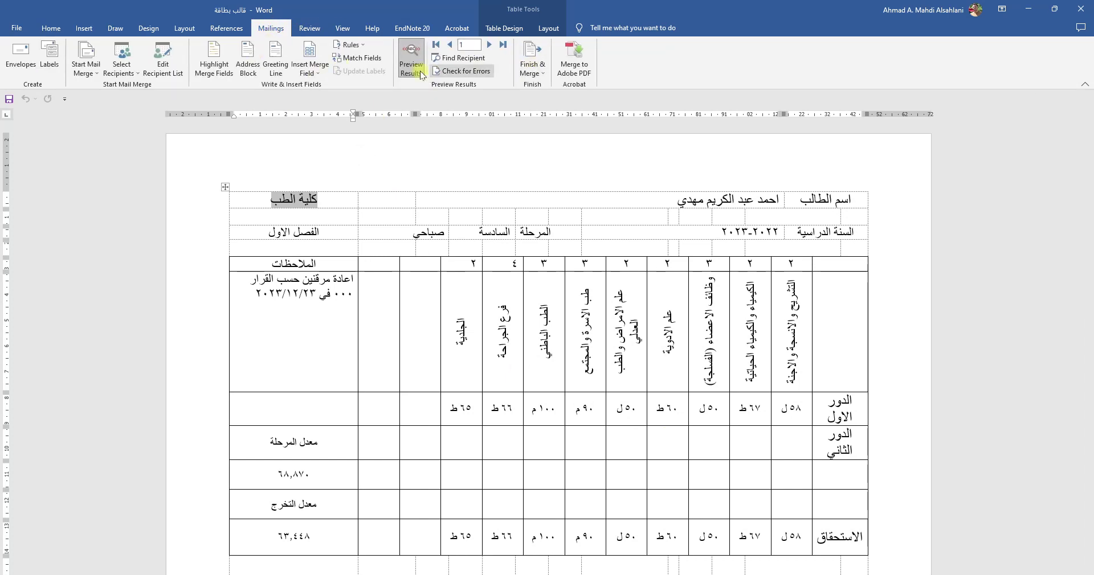
left_click(532, 62)
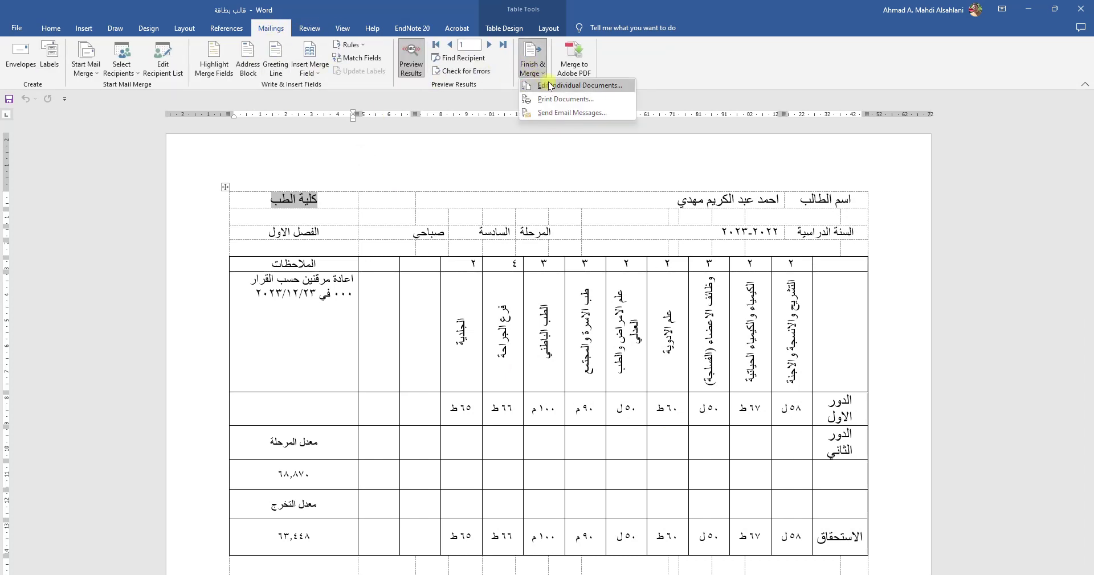
left_click(580, 85)
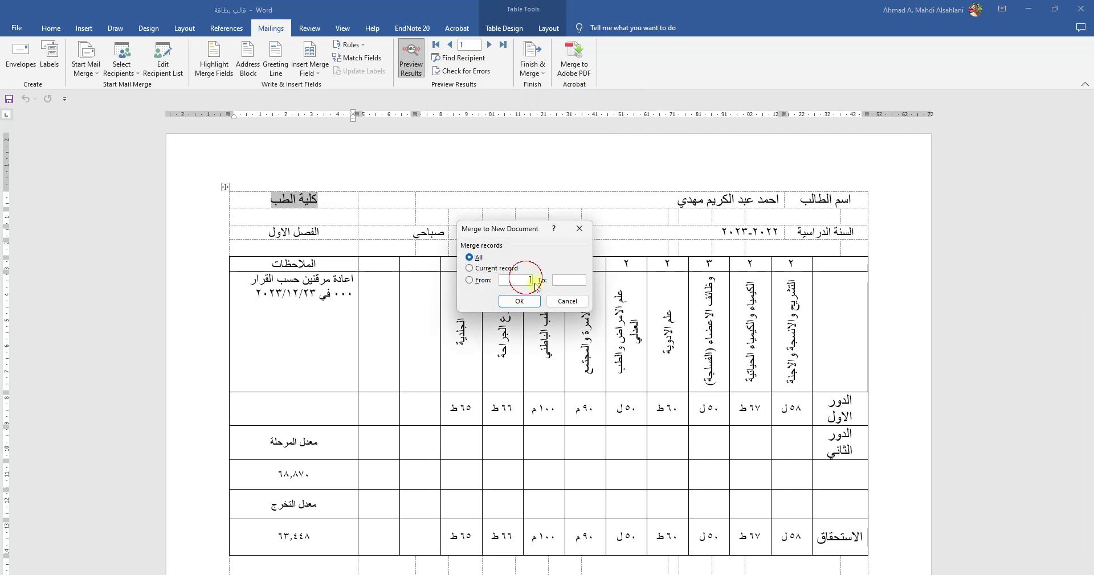
left_click(567, 279)
left_click(514, 301)
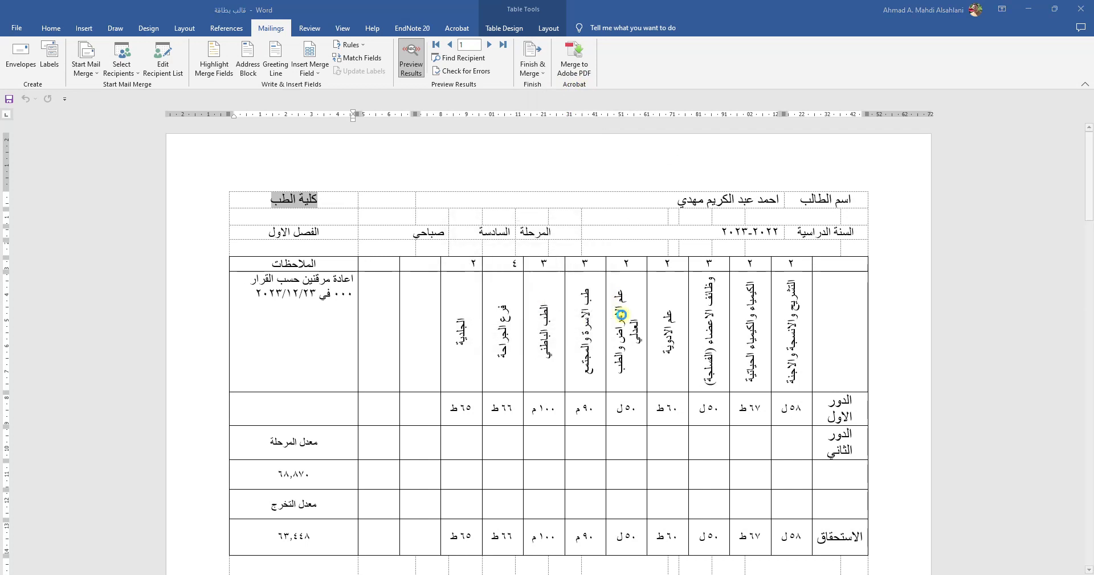
Look through the merged student cards, checking their course grades, averages, notes and signature blocks.
scroll(638, 319, "down", 15)
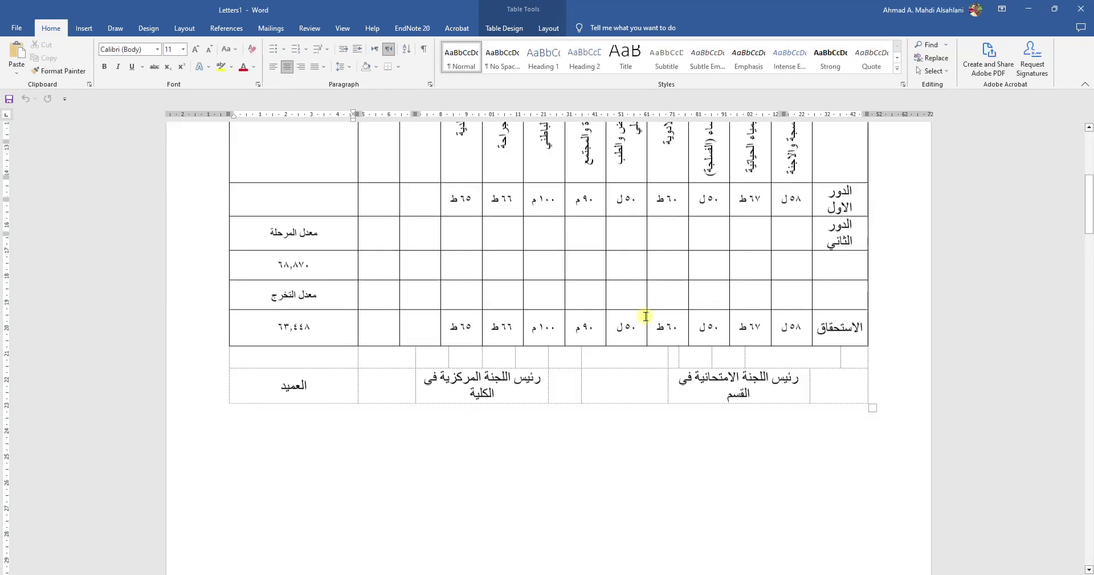
scroll(626, 323, "down", 10)
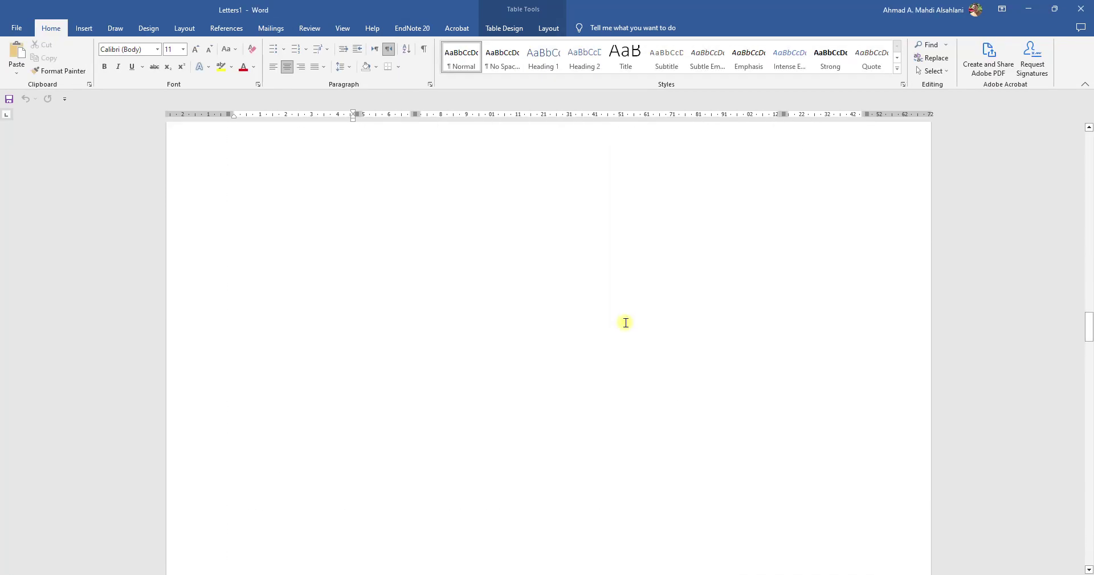
scroll(711, 290, "up", 15)
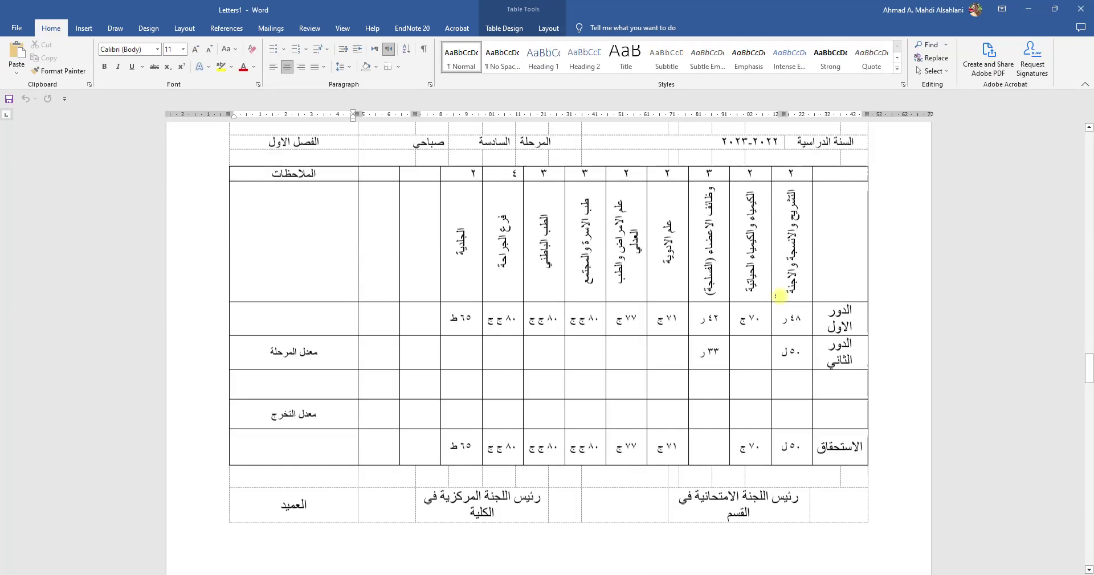
scroll(685, 336, "down", 10)
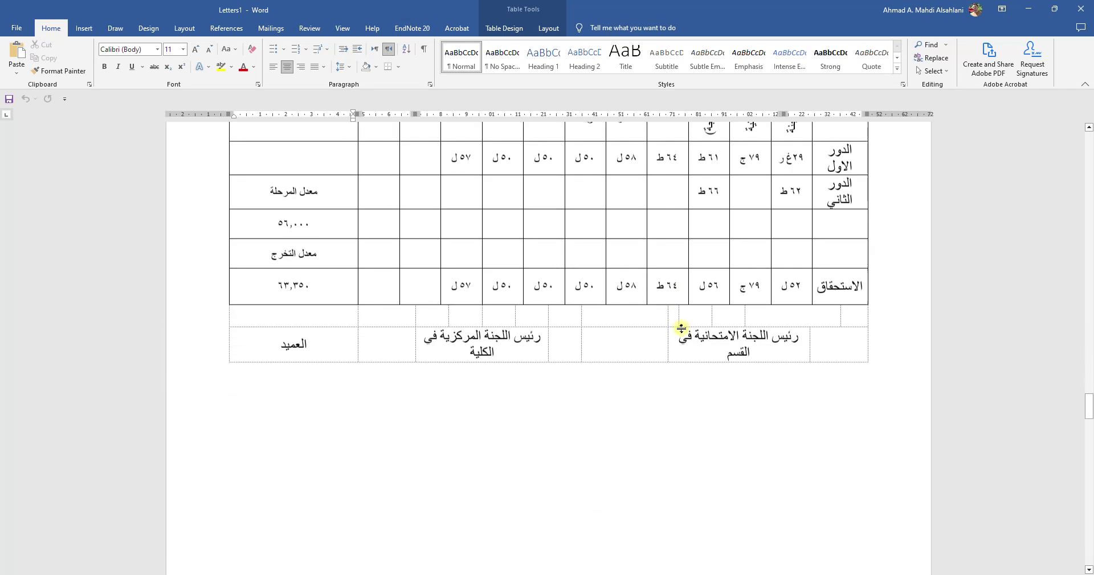
left_click(1090, 419)
left_click_drag(1090, 417, 1089, 132)
scroll(706, 332, "down", 1)
scroll(706, 332, "down", 10)
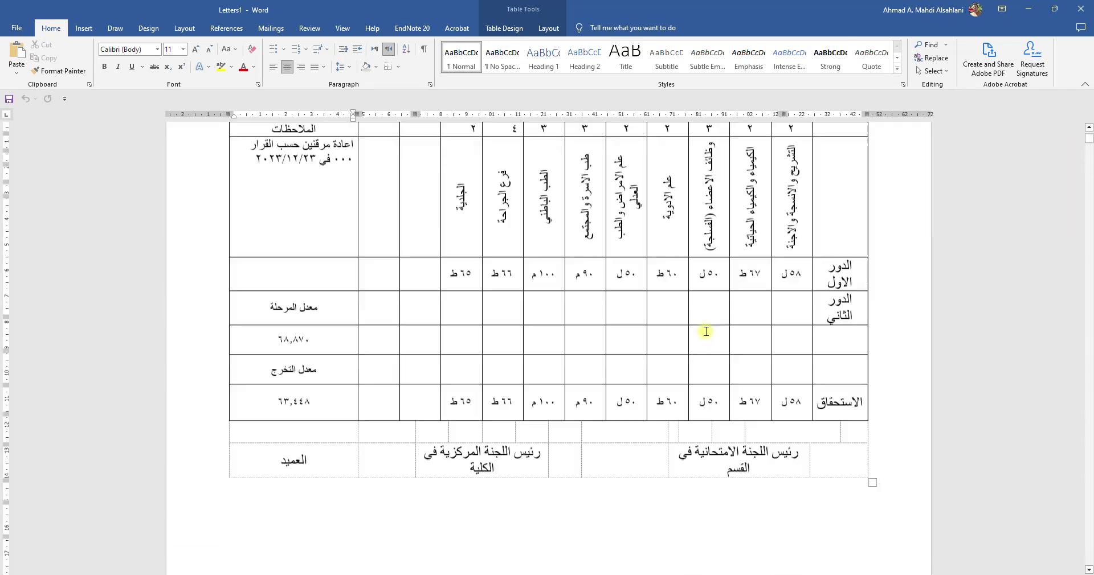
scroll(706, 332, "up", 12)
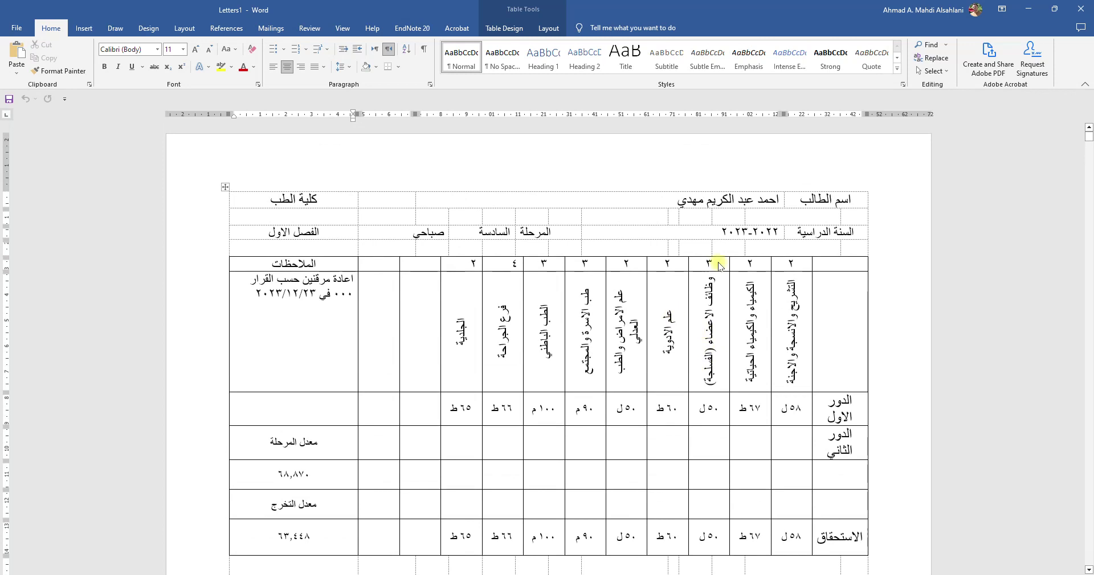
left_click(394, 307)
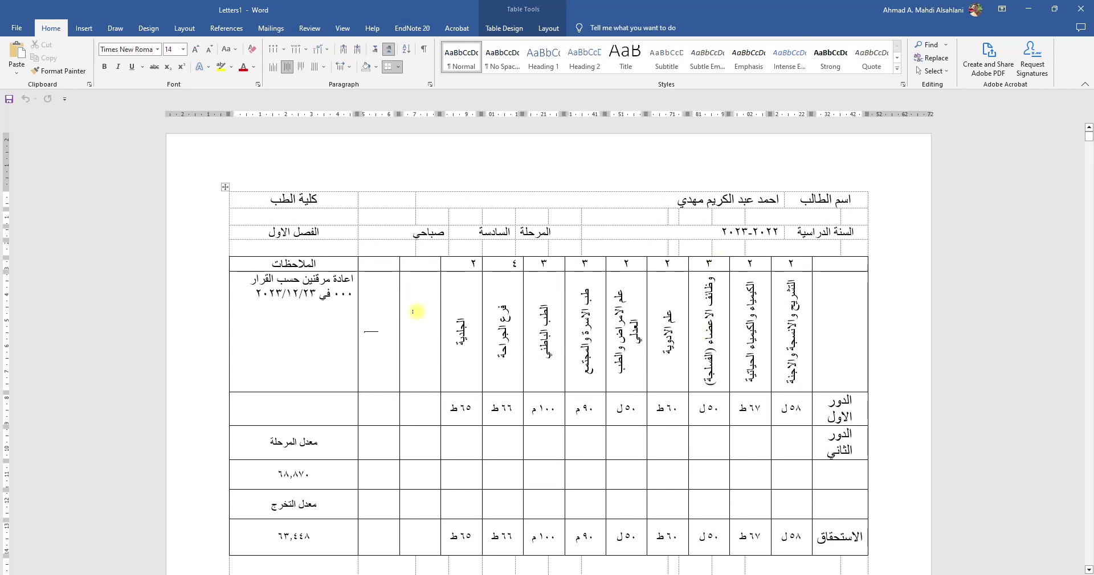
scroll(823, 327, "down", 5)
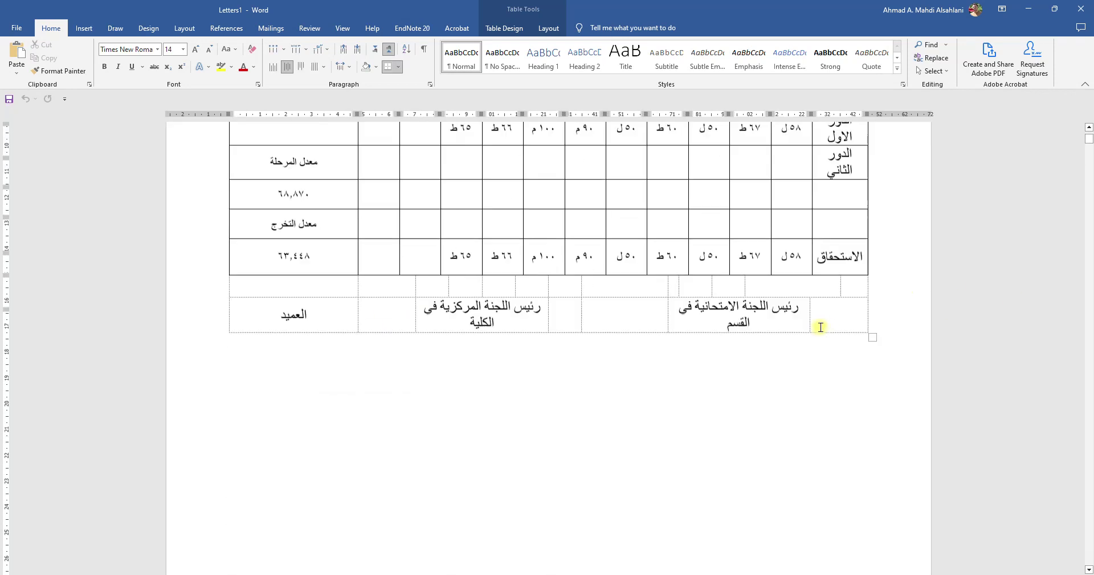
scroll(821, 328, "up", 5)
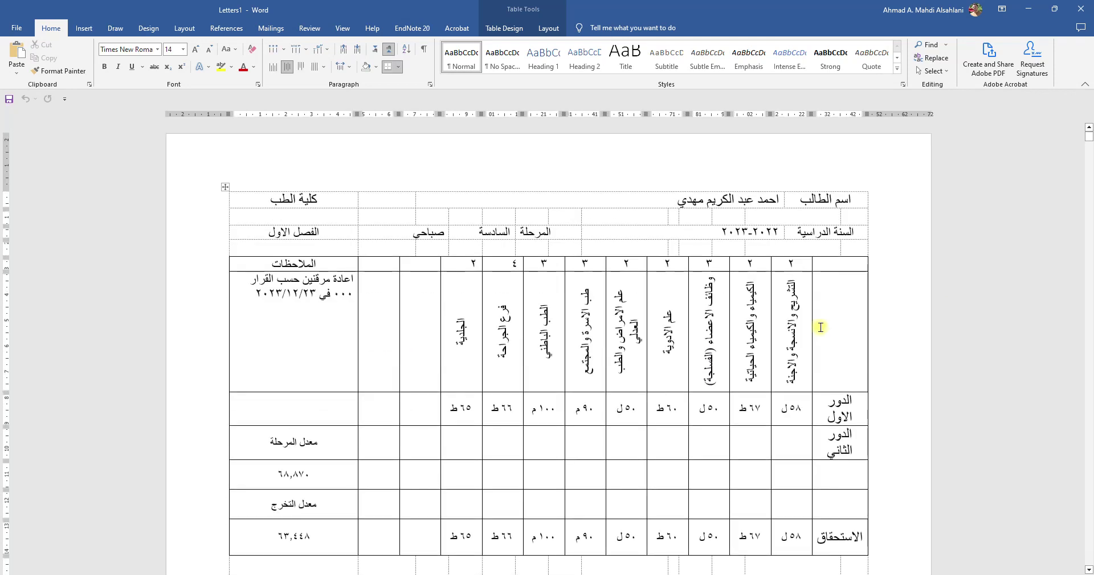
Close the merged cards document without saving it, and close the قالب بطاقة template with its changes saved.
left_click(1080, 8)
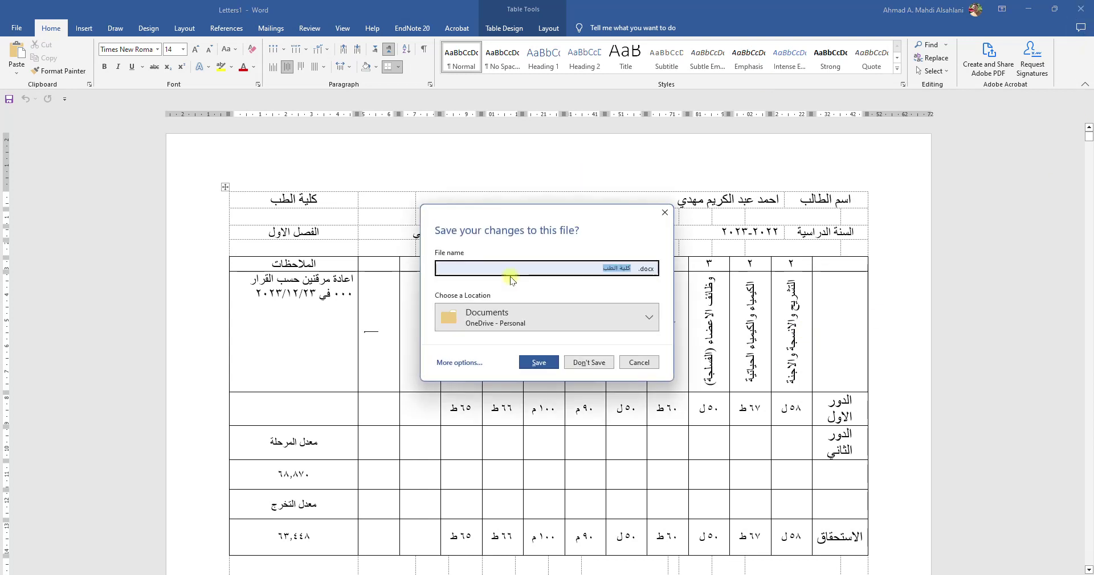
left_click(589, 363)
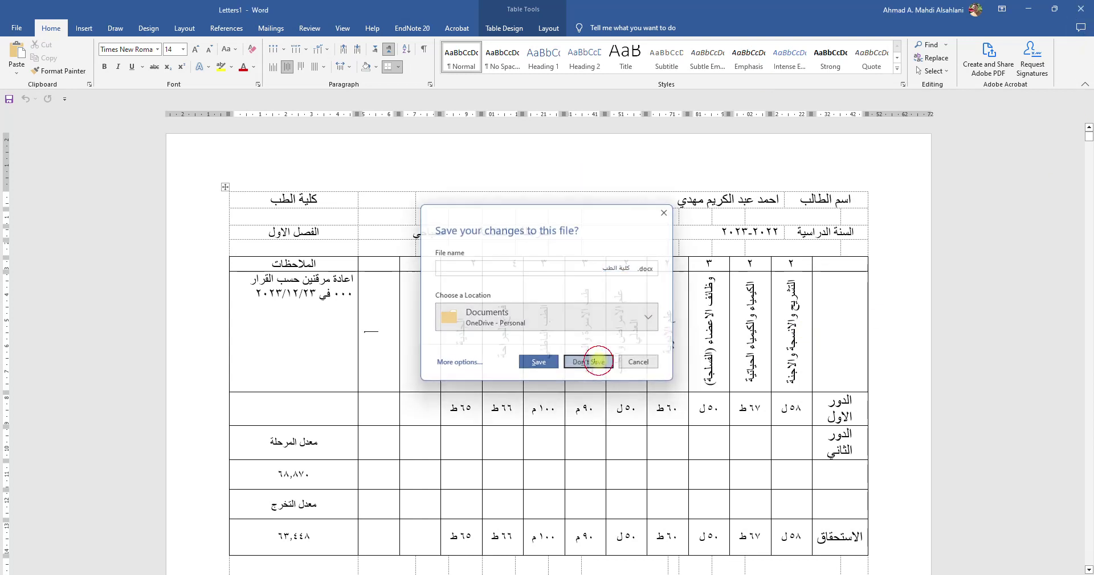
left_click(1086, 7)
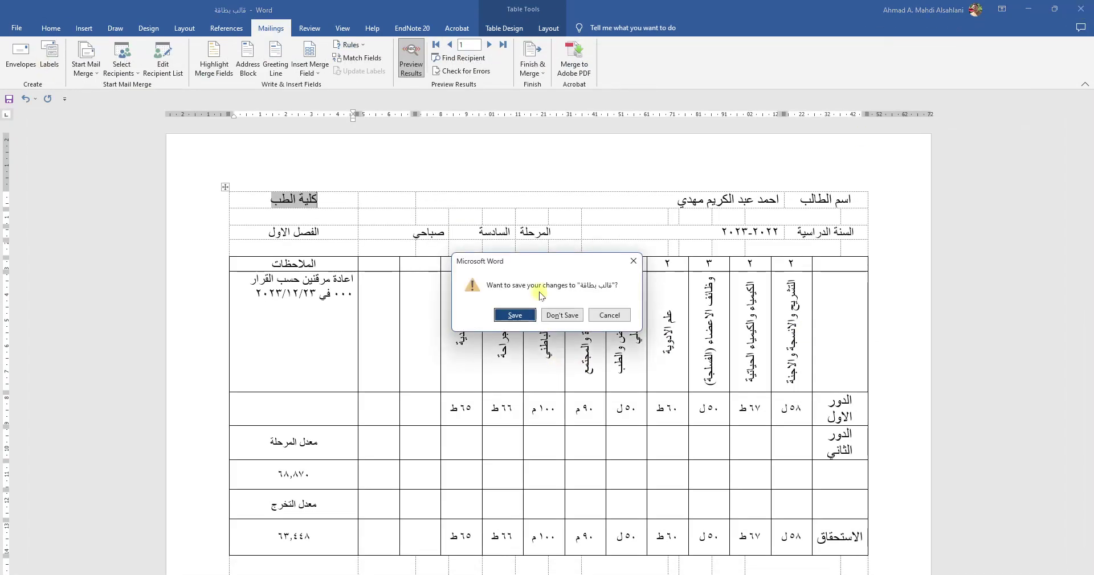
left_click(520, 320)
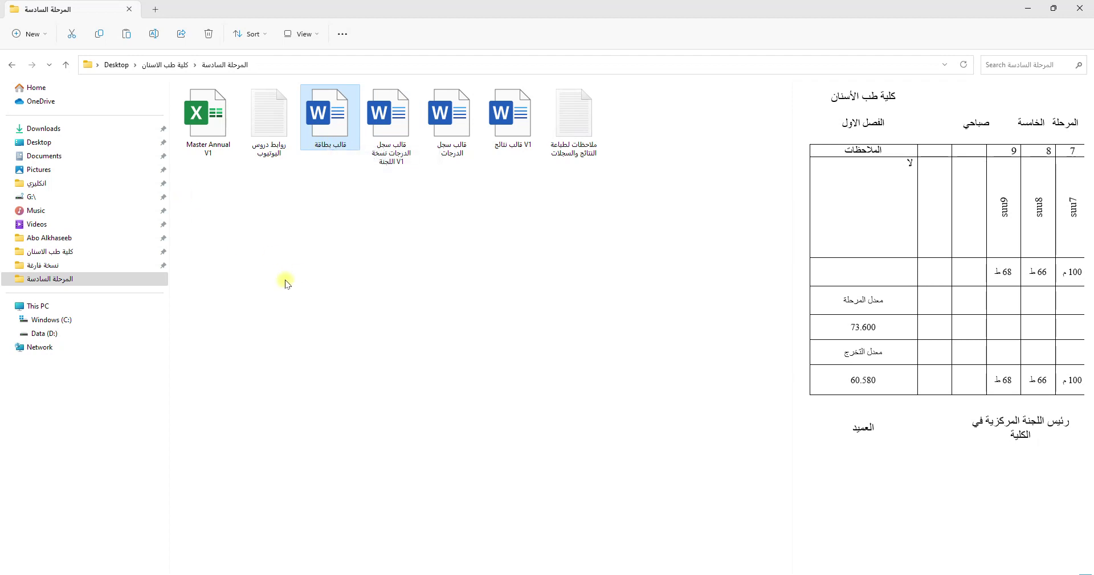
left_click_drag(302, 208, 475, 153)
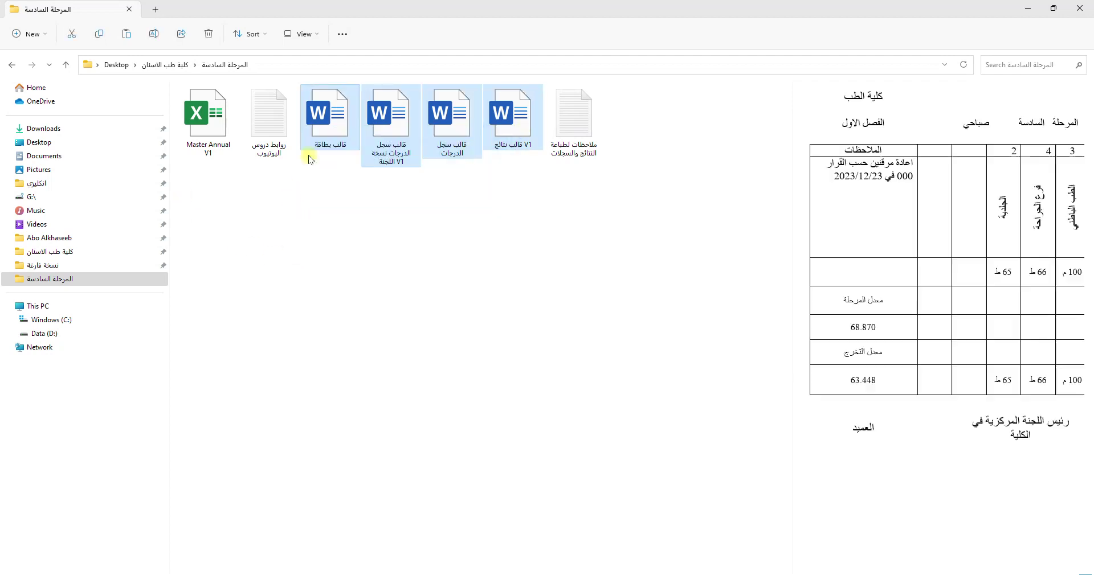
left_click(363, 191)
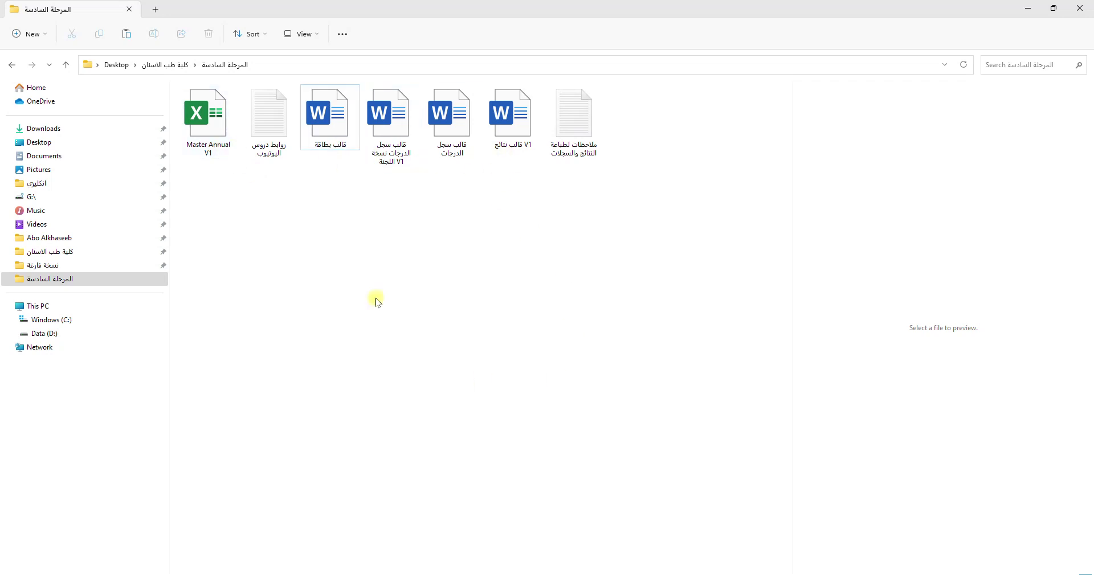
left_click_drag(199, 191, 627, 121)
left_click(517, 225)
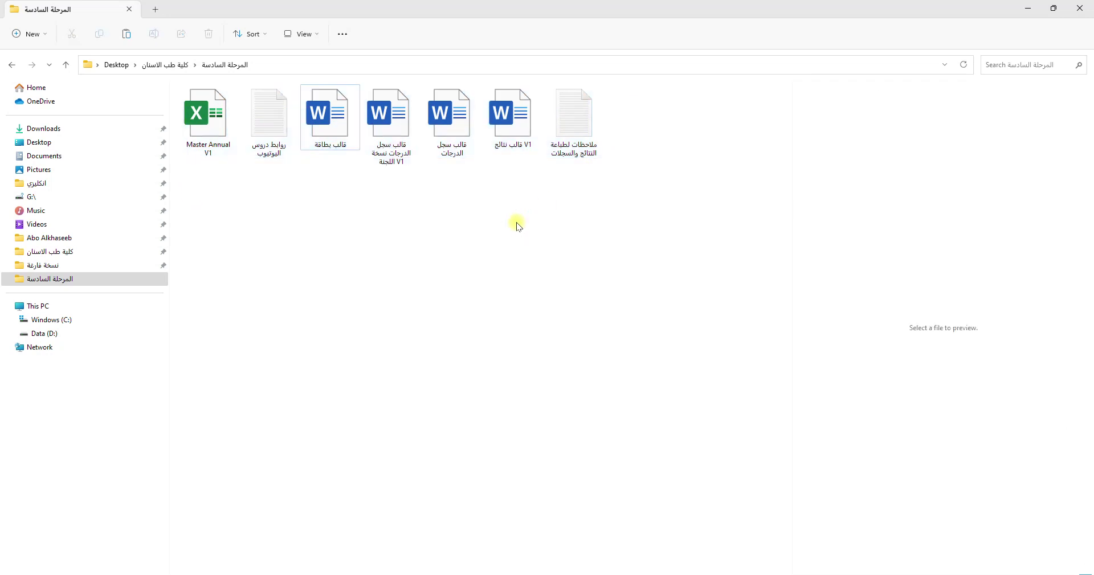